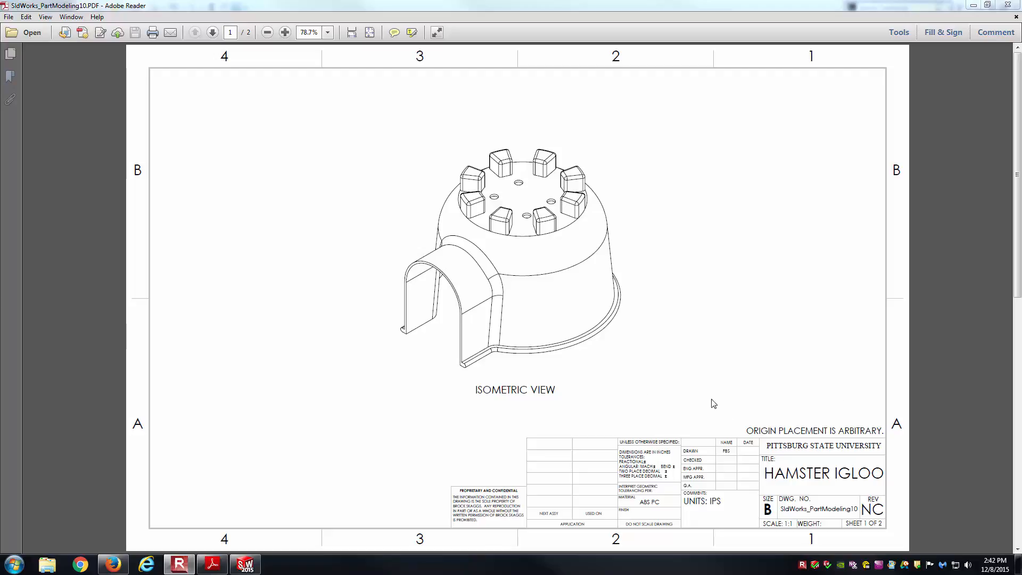
# Go to page 2 of the hamster igloo drawing and examine its dimensioned views
pyautogui.click(212, 33)
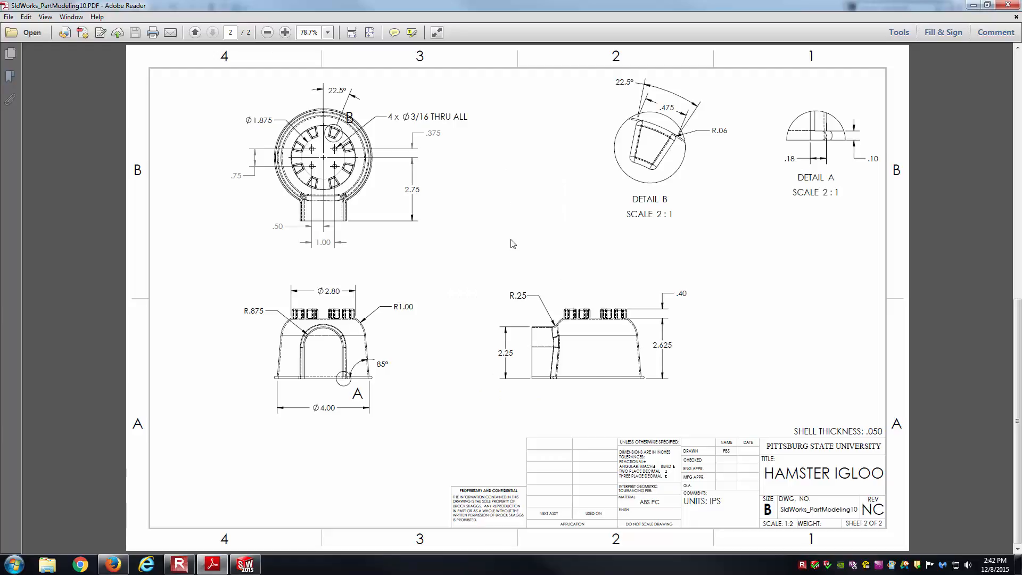
pyautogui.keyDown('ctrl'); pyautogui.scroll(2, 513, 244); pyautogui.keyUp('ctrl')
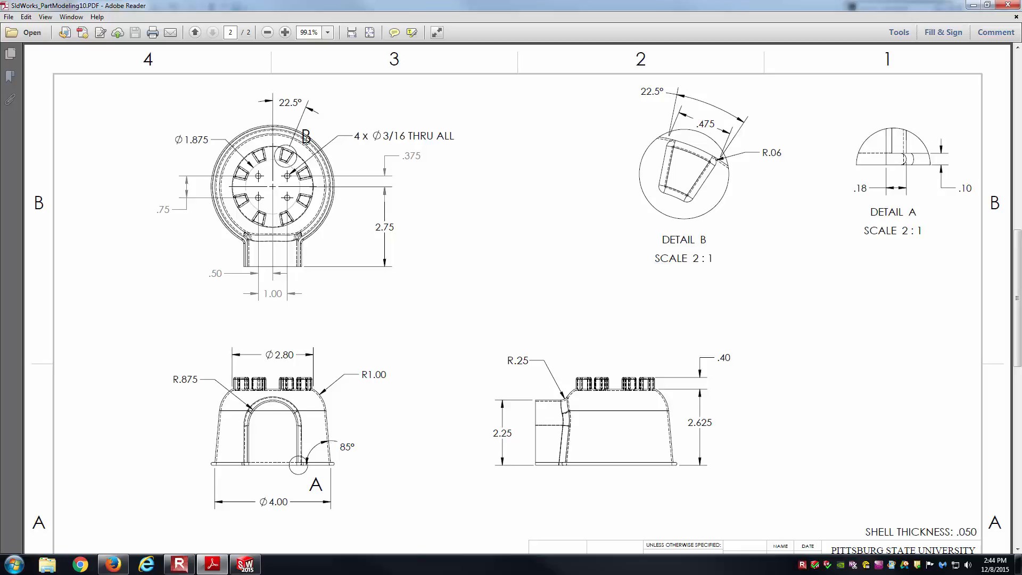
# Switch to SolidWorks and create a new document from the Part template
pyautogui.click(245, 564)
pyautogui.click(98, 8)
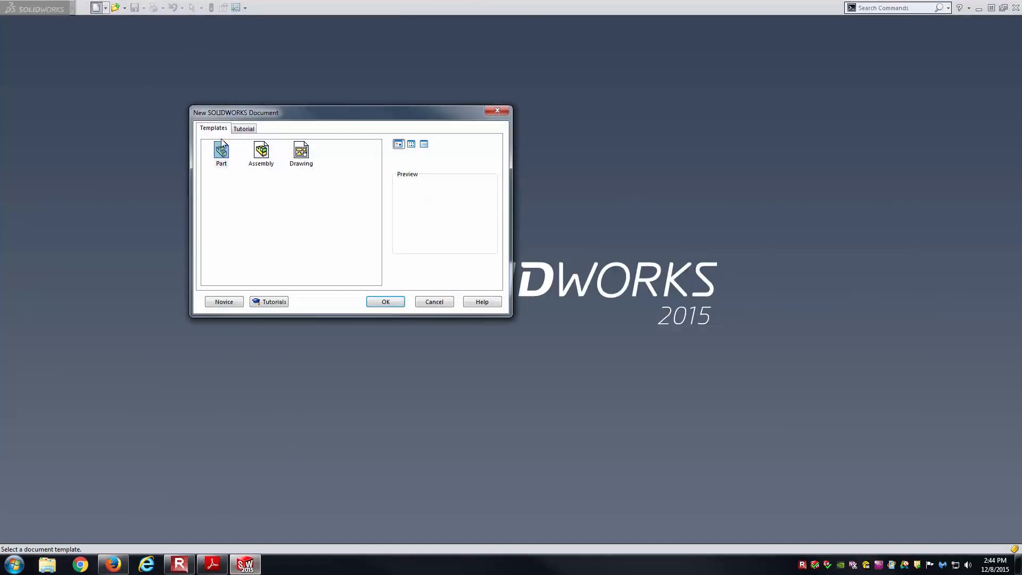
pyautogui.doubleClick(223, 153)
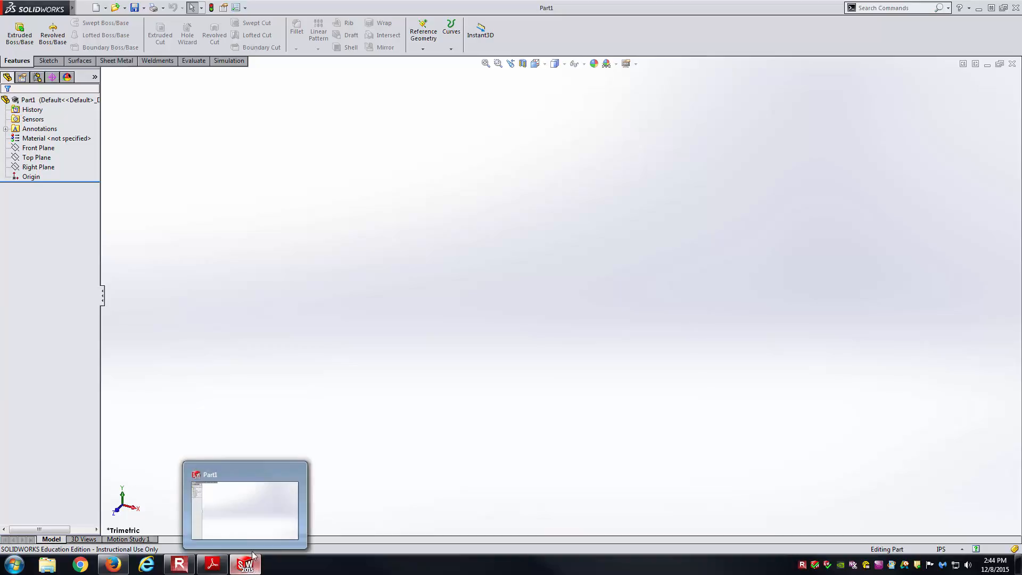
# Switch back to the PDF drawing and examine the igloo's profile dimensions on sheet 2
pyautogui.click(254, 546)
pyautogui.keyDown('ctrl'); pyautogui.scroll(-1, 388, 486); pyautogui.keyUp('ctrl')
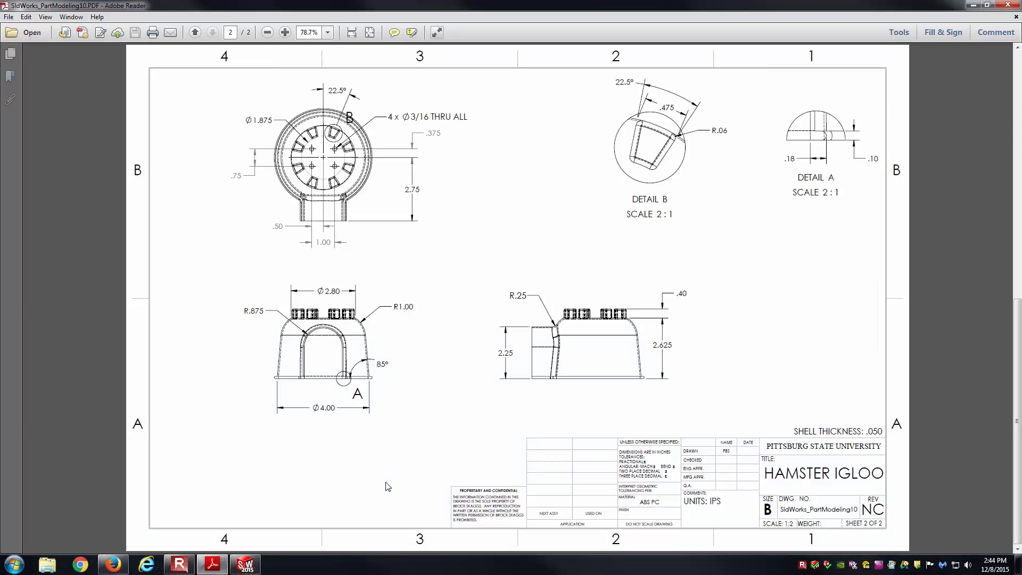
pyautogui.keyDown('ctrl'); pyautogui.scroll(1, 382, 487); pyautogui.keyUp('ctrl')
pyautogui.scroll(3, 388, 438)
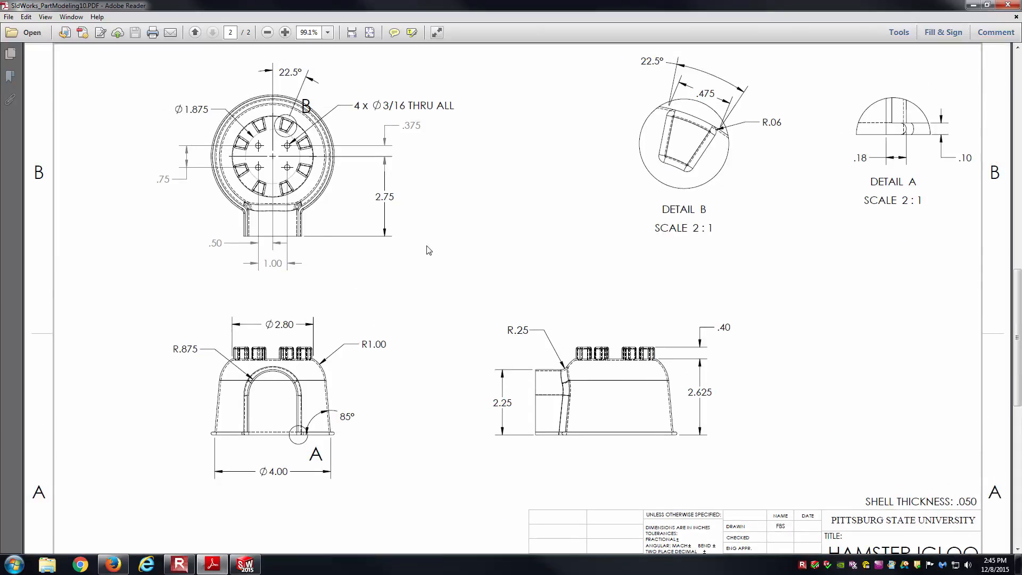
pyautogui.scroll(1, 426, 248)
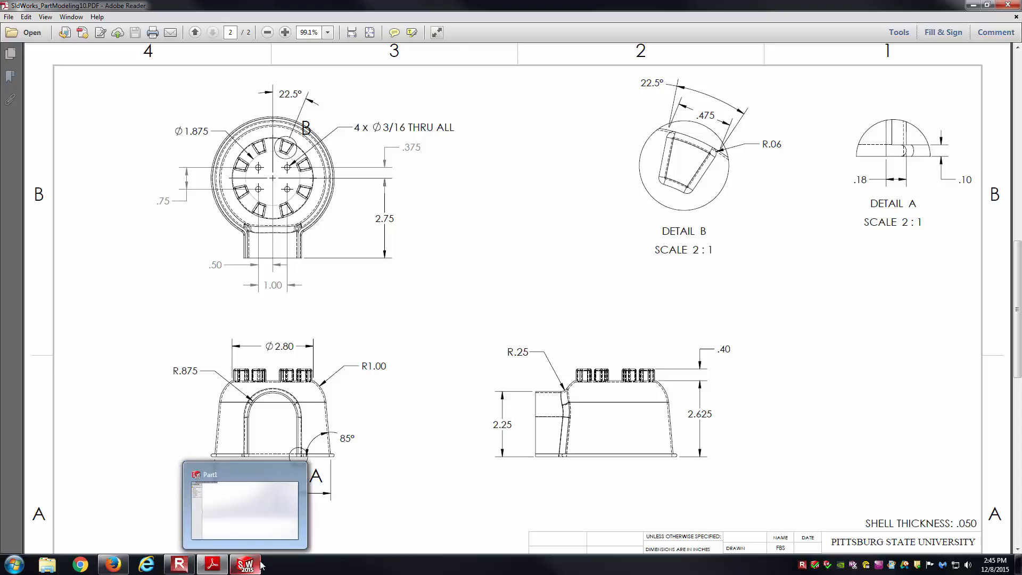
# Return to the SolidWorks part and start a sketch on the Front Plane
pyautogui.click(298, 480)
pyautogui.click(42, 166)
pyautogui.click(43, 148)
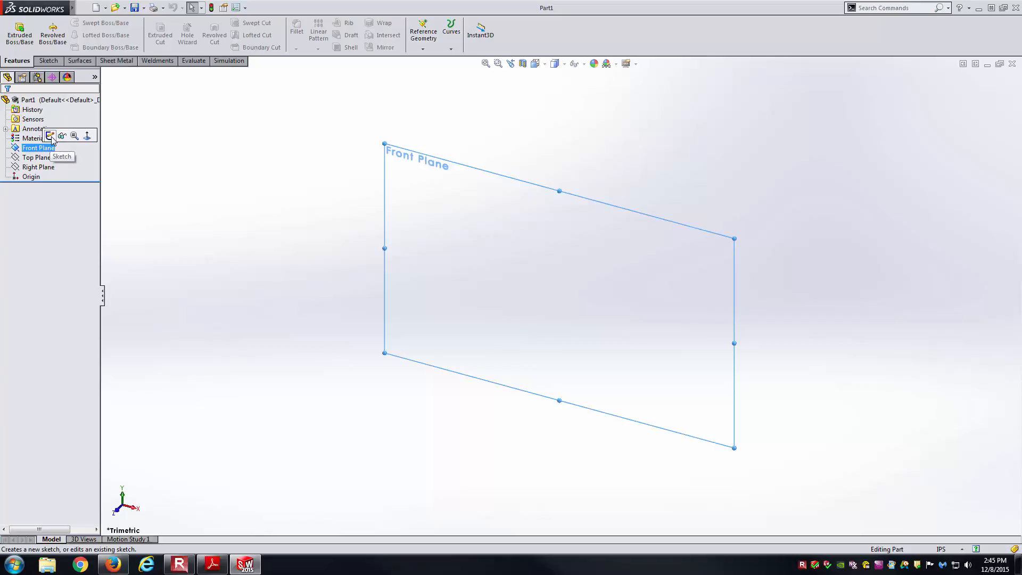
pyautogui.click(50, 137)
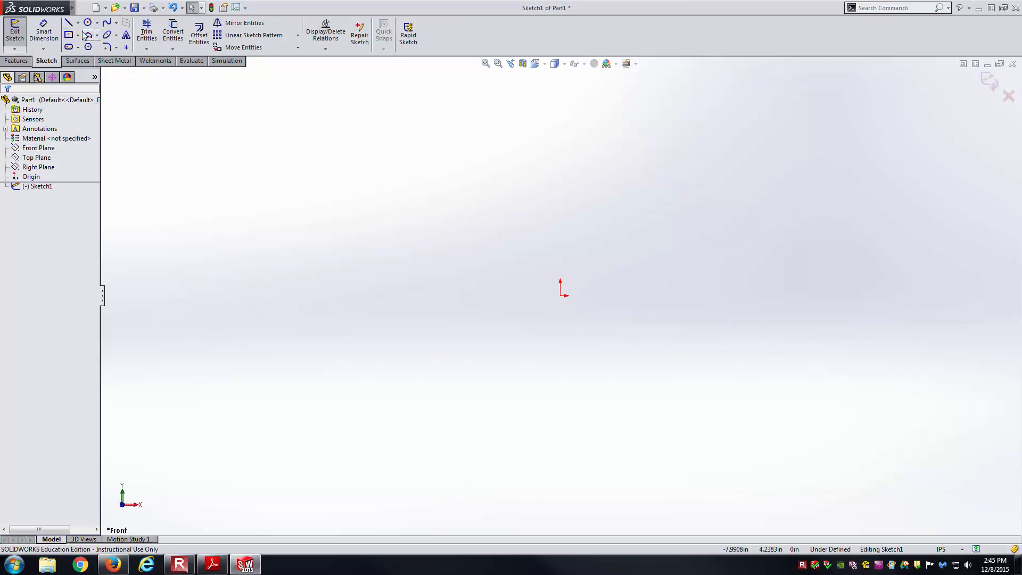
# Sketch a vertical centerline about 1.39 in long downward from the origin
pyautogui.click(78, 24)
pyautogui.click(96, 45)
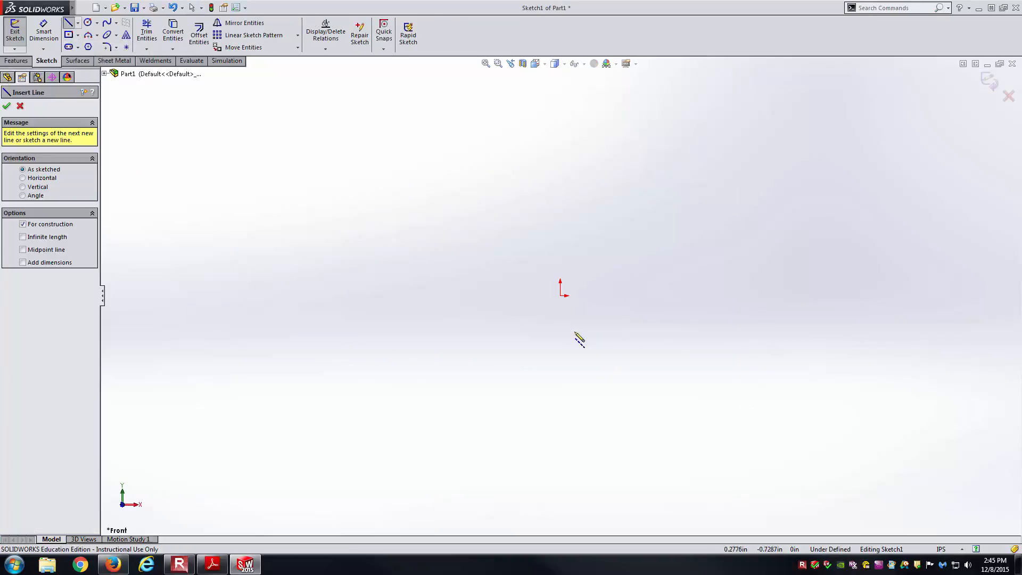
pyautogui.moveTo(560, 296); pyautogui.dragTo(560, 370)
pyautogui.press('Escape')
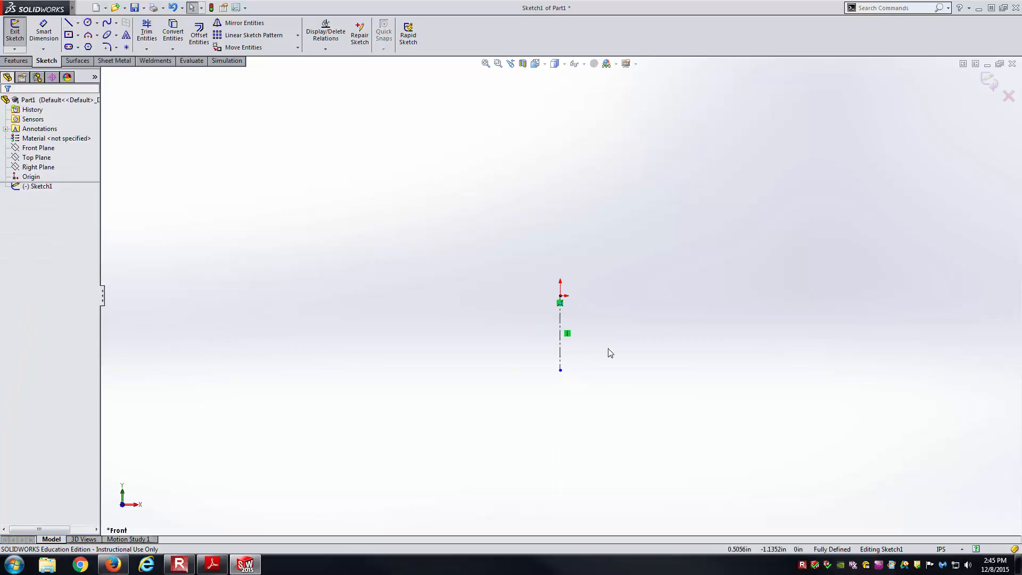
# Sketch a horizontal base line about 2.9 in long from the origin, plus a vertical line about 3.28 in high ending in a 1.37 in top line
pyautogui.press('l')
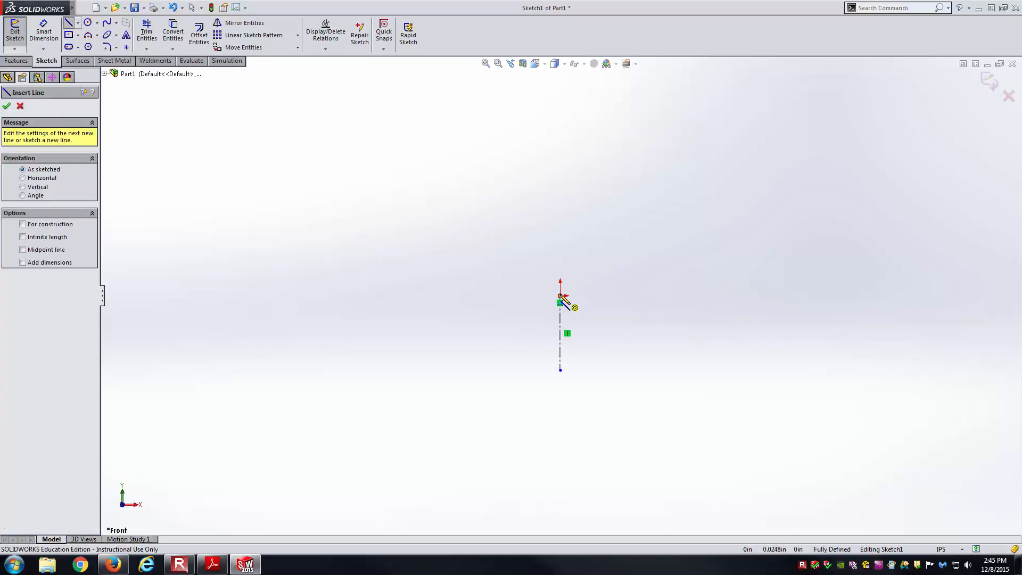
pyautogui.click(560, 296)
pyautogui.click(717, 296)
pyautogui.press('Escape')
pyautogui.press('l')
pyautogui.click(560, 295)
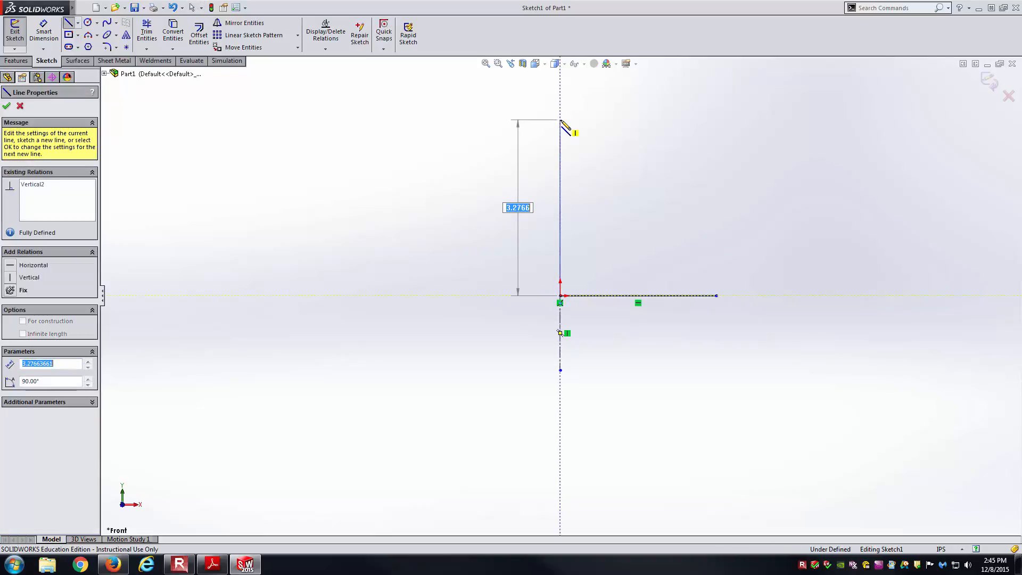
pyautogui.click(634, 119)
pyautogui.press('Escape')
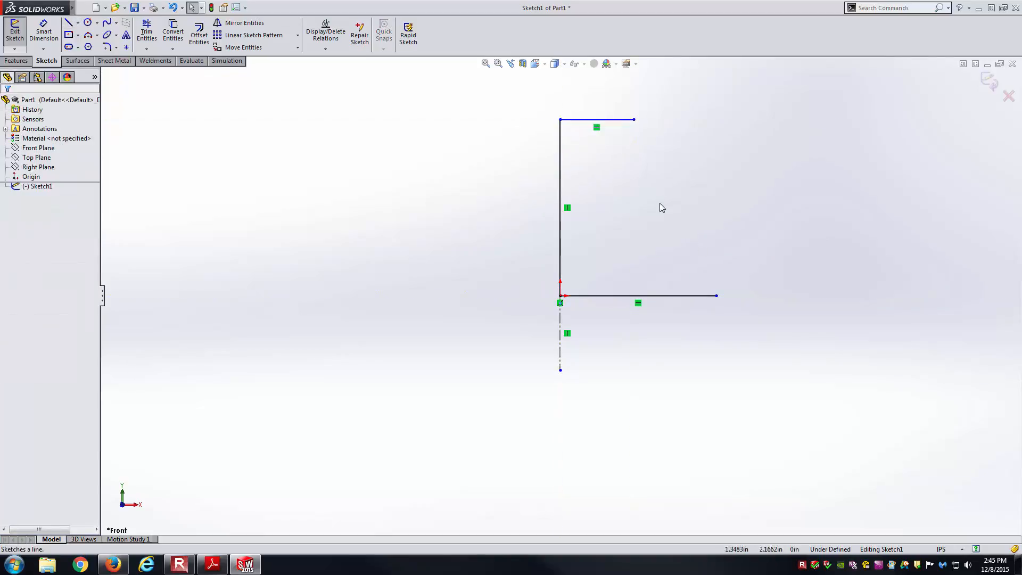
# Close the profile with an inward-slanting side line from the base line's outer end and a three-point corner arc of about 0.71 in radius
pyautogui.press('l')
pyautogui.click(717, 295)
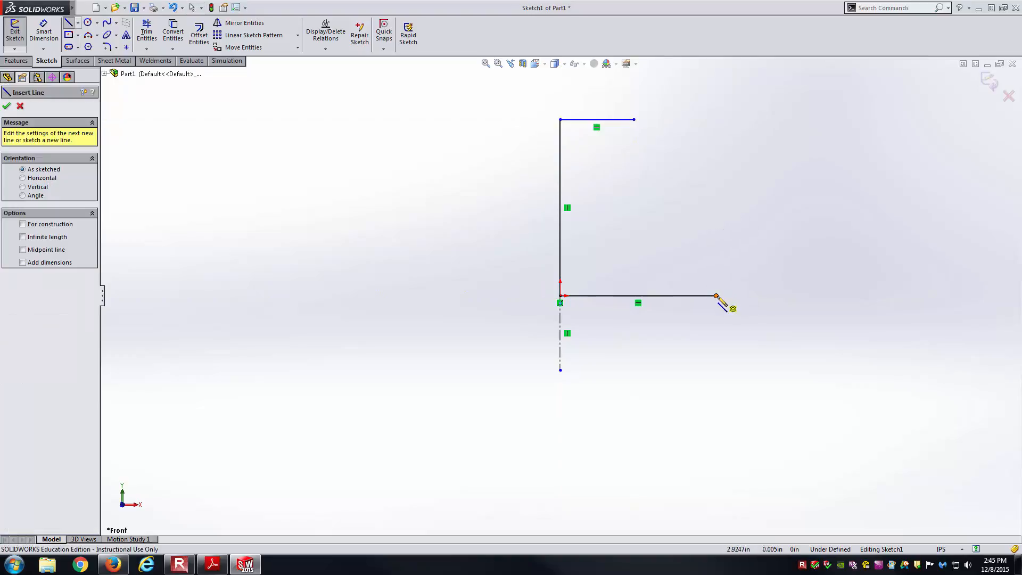
pyautogui.click(674, 157)
pyautogui.press('Escape')
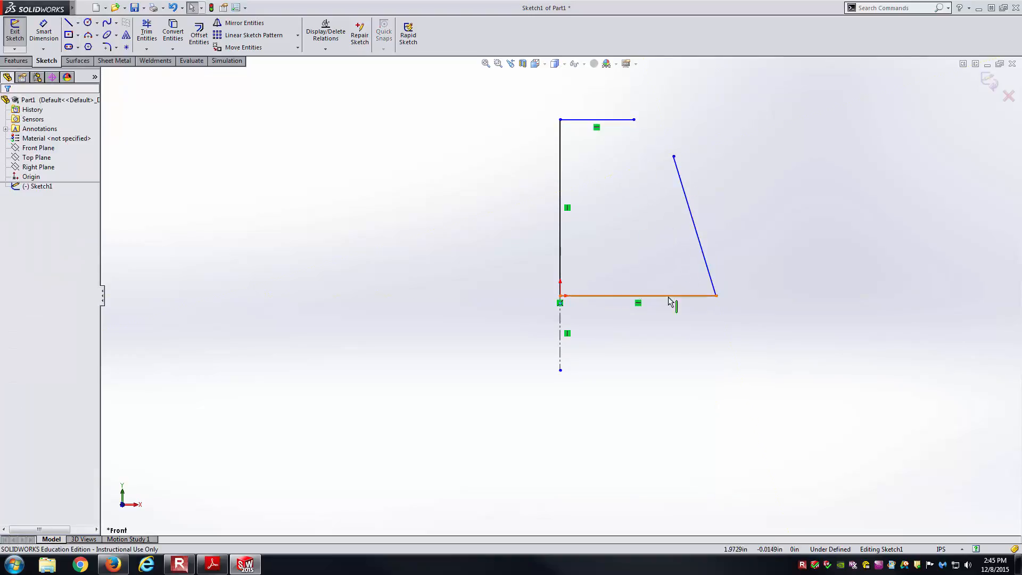
pyautogui.click(88, 35)
pyautogui.click(634, 119)
pyautogui.click(674, 156)
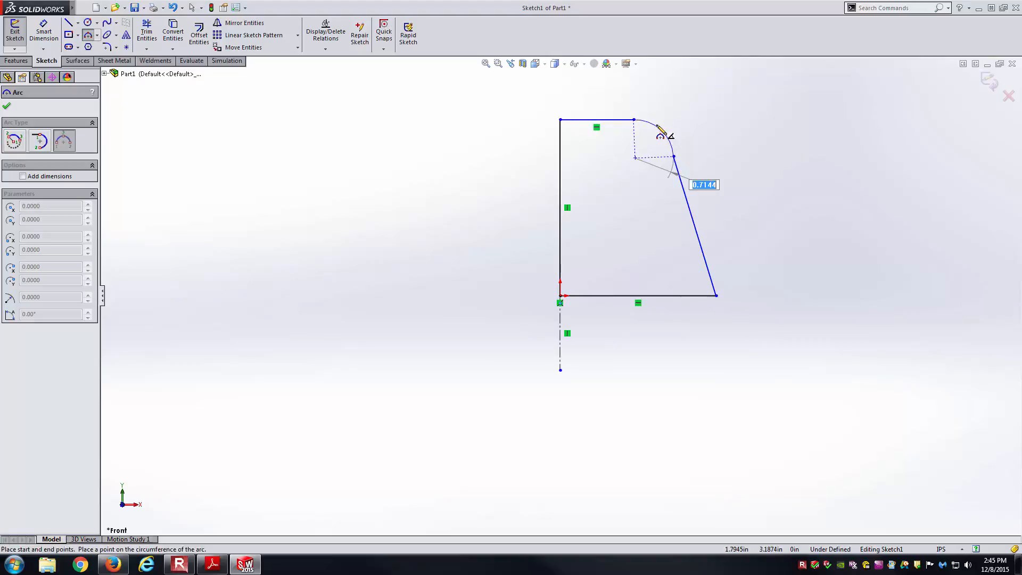
pyautogui.click(670, 138)
pyautogui.press('Escape')
# Make the corner arc tangent to both the top line and the slanted side line
pyautogui.click(631, 121)
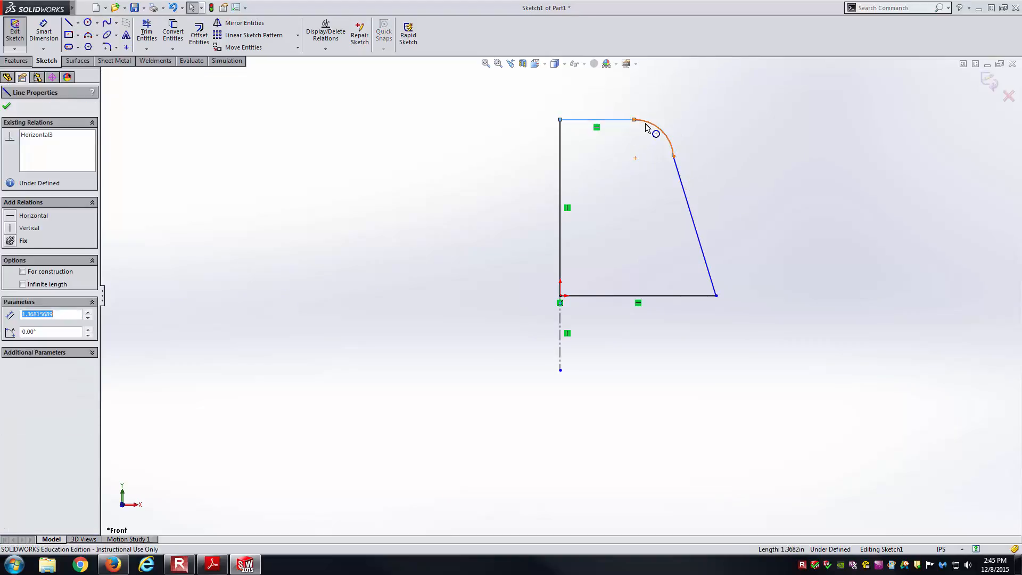
pyautogui.keyDown('ctrl'); pyautogui.click(658, 126); pyautogui.keyUp('ctrl')
pyautogui.click(678, 85)
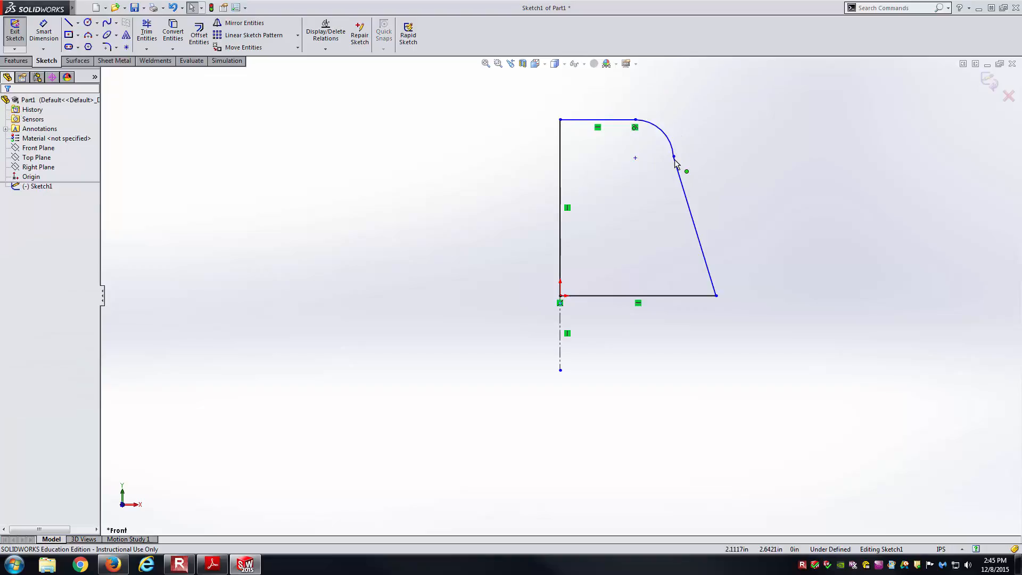
pyautogui.click(676, 153)
pyautogui.keyDown('ctrl'); pyautogui.click(679, 170); pyautogui.keyUp('ctrl')
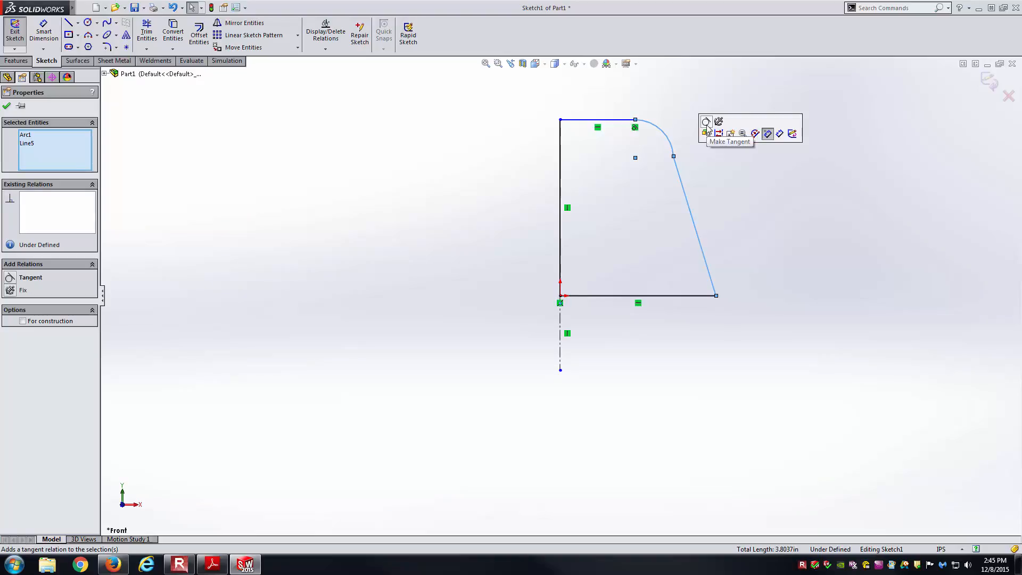
pyautogui.click(707, 129)
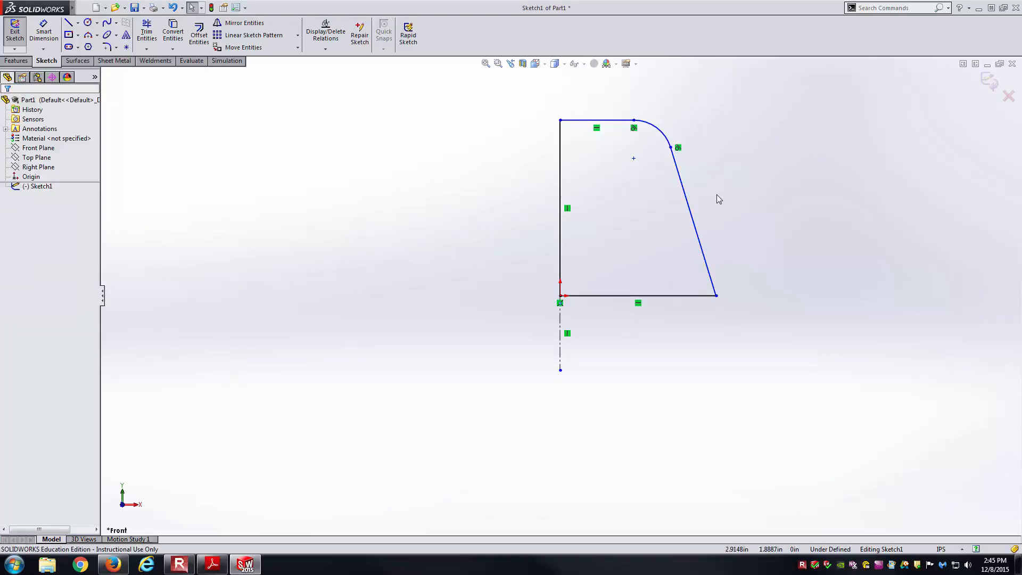
# Check the drawing, then dimension the base line's outer endpoint across the centerline as a 4 in diameter
pyautogui.hotkey('alt', 'Tab')
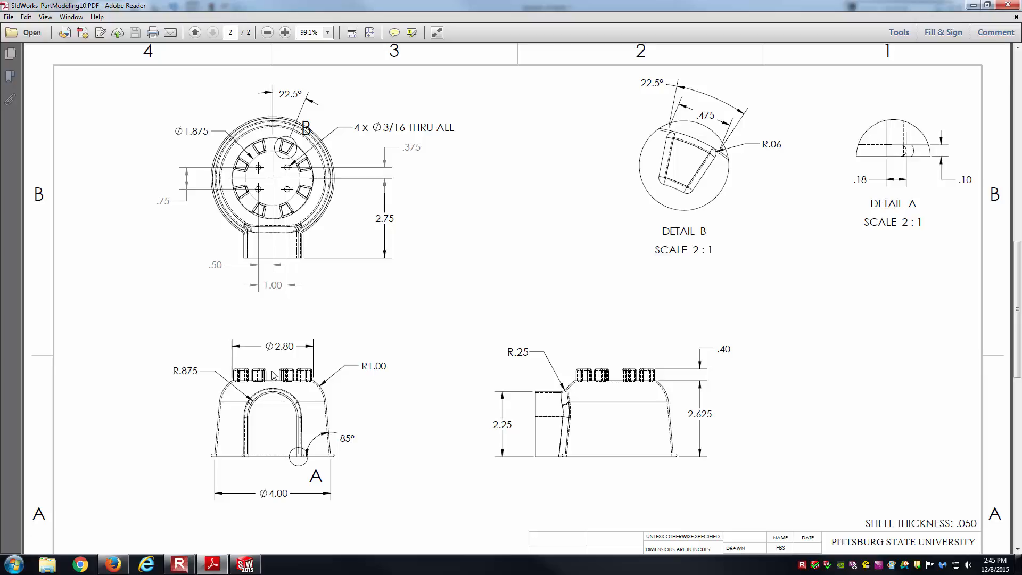
pyautogui.hotkey('alt', 'Tab')
pyautogui.hotkey('alt', 'Tab')
pyautogui.hotkey('alt', 'Tab')
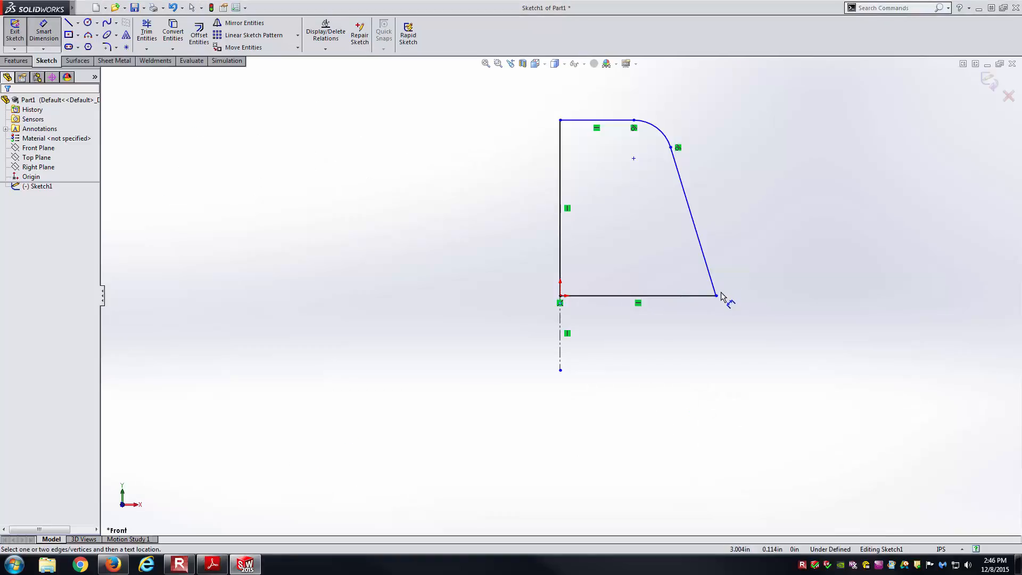
pyautogui.click(717, 296)
pyautogui.click(563, 319)
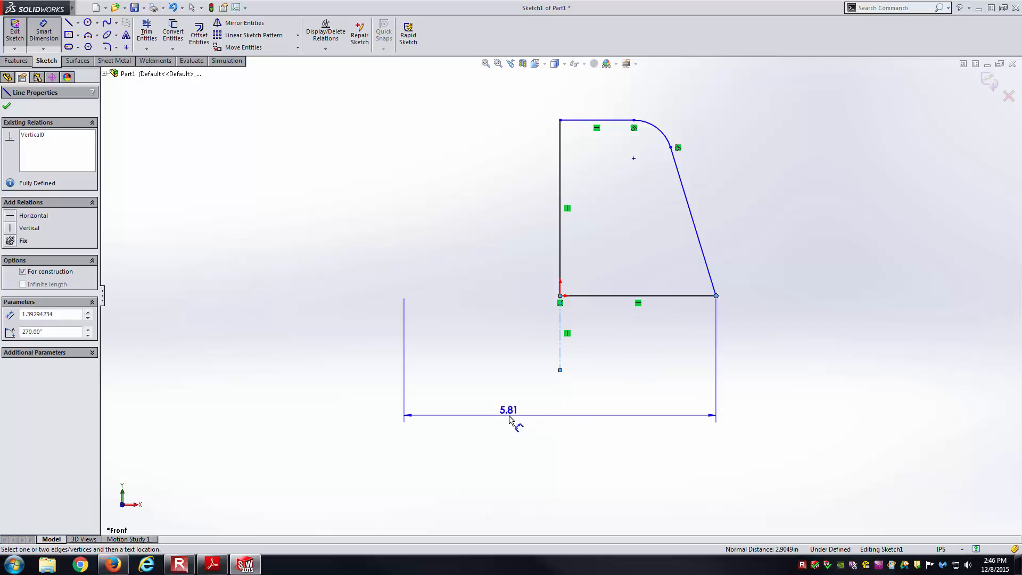
pyautogui.click(509, 419)
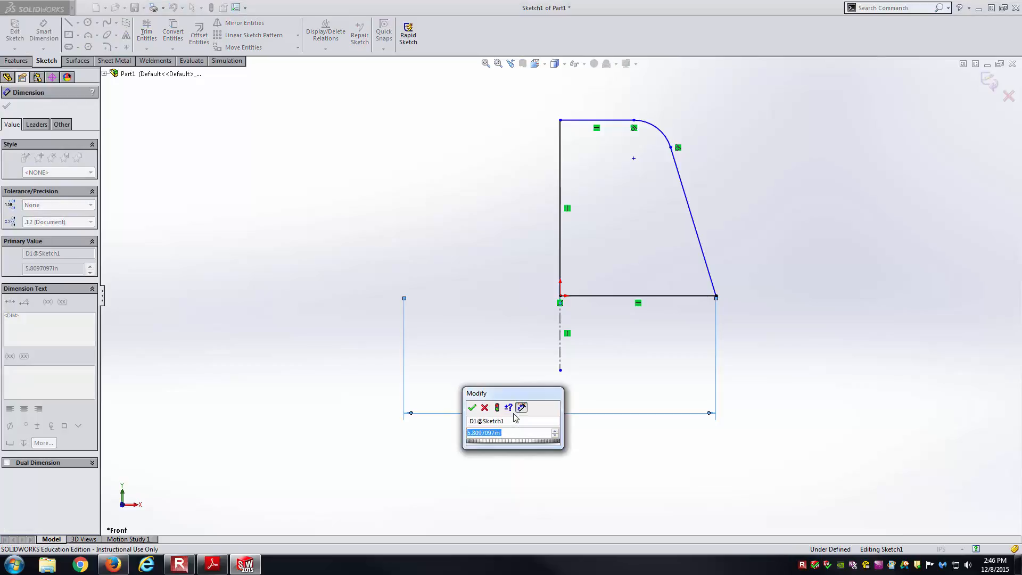
pyautogui.write('4')
pyautogui.press('Return')
pyautogui.click(511, 383)
# Check the drawing and dimension the top line's outer endpoint across the centerline as a 2.8 in diameter
pyautogui.hotkey('alt', 'Tab')
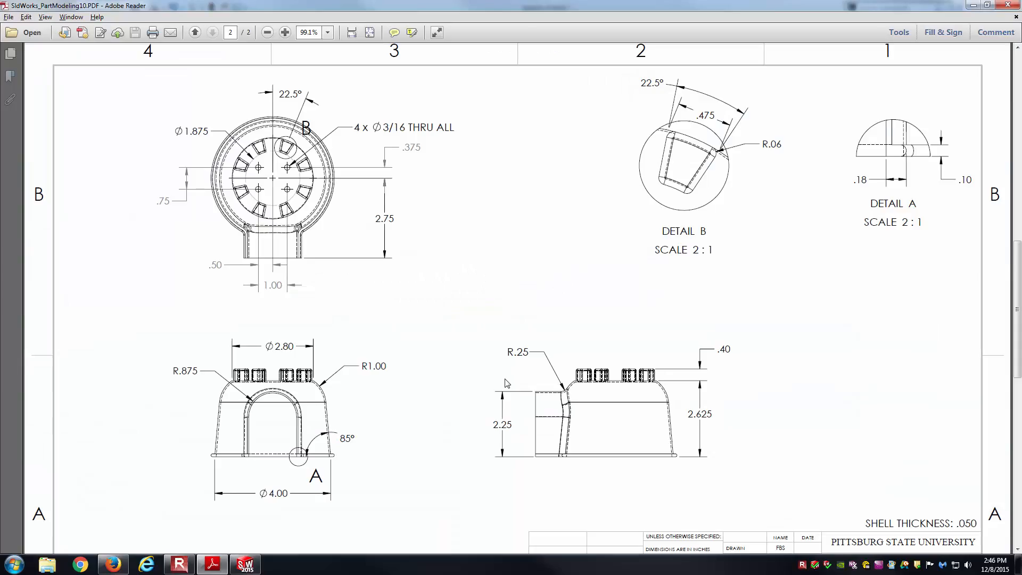
pyautogui.hotkey('alt', 'Tab')
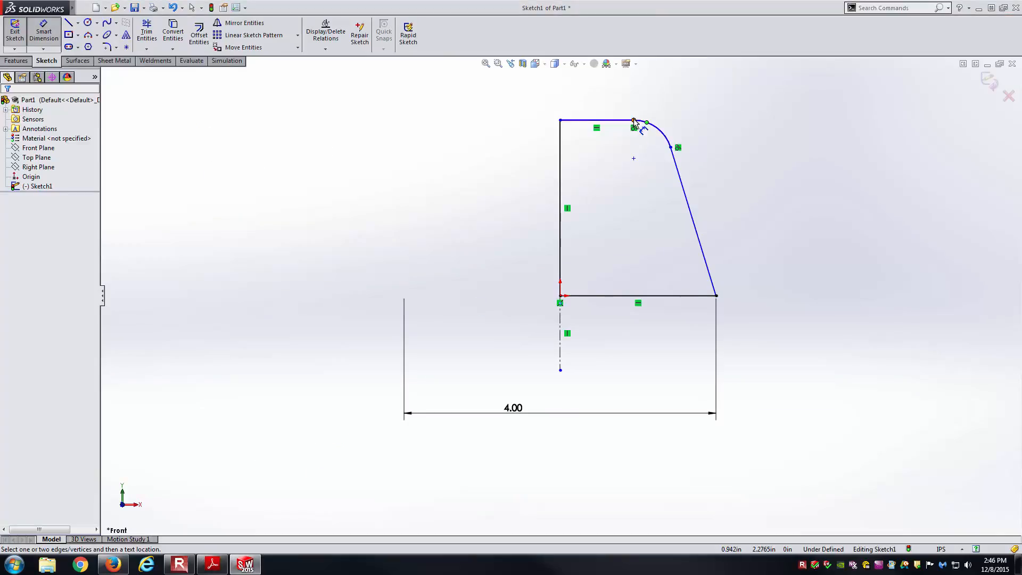
pyautogui.click(560, 325)
pyautogui.click(634, 119)
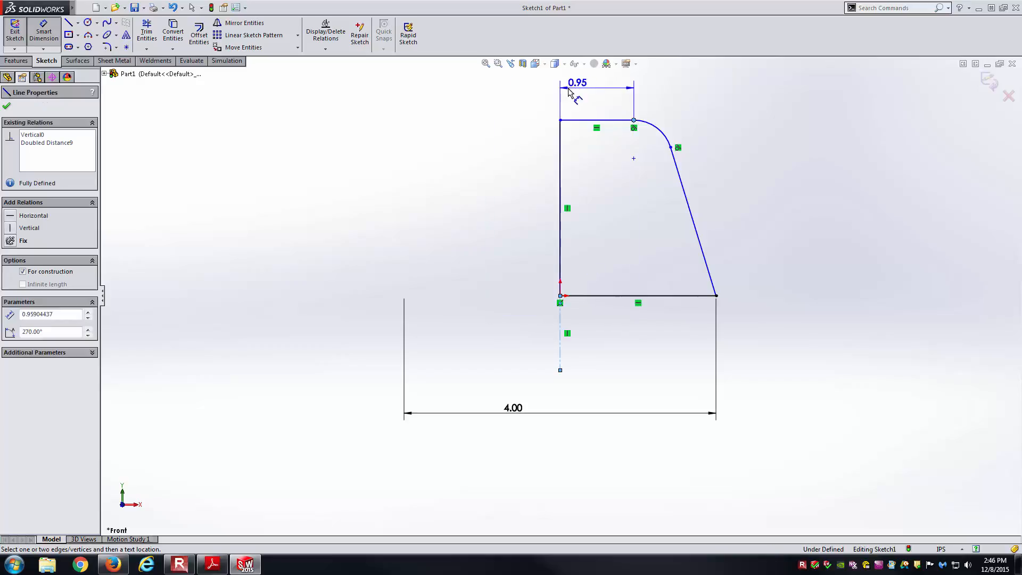
pyautogui.click(510, 92)
pyautogui.write('2.8')
pyautogui.press('Return')
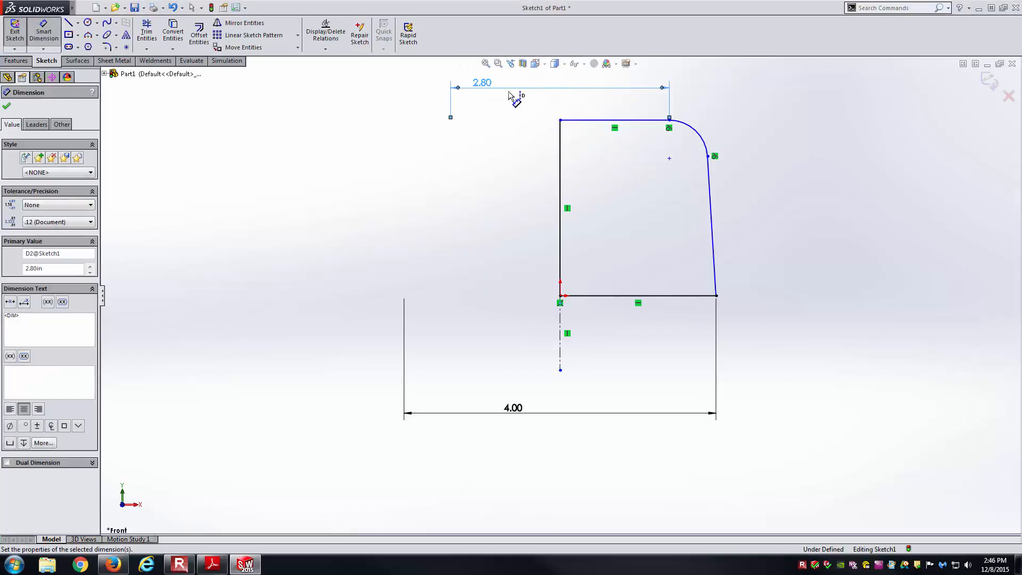
# Check the drawing and set the angle between the base line and the slanted side line to 85 degrees
pyautogui.hotkey('alt', 'Tab')
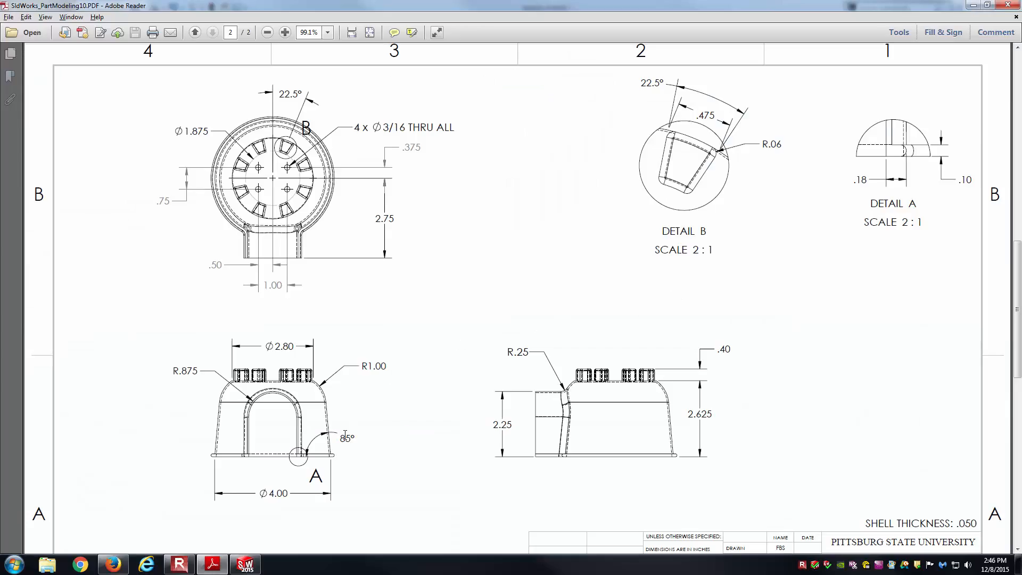
pyautogui.hotkey('alt', 'Tab')
pyautogui.click(713, 277)
pyautogui.click(697, 296)
pyautogui.click(691, 261)
pyautogui.write('85')
pyautogui.press('Return')
pyautogui.press('Escape')
# Try to dimension the corner arc with a radius of 1 in
pyautogui.hotkey('alt', 'Tab')
pyautogui.hotkey('alt', 'Tab')
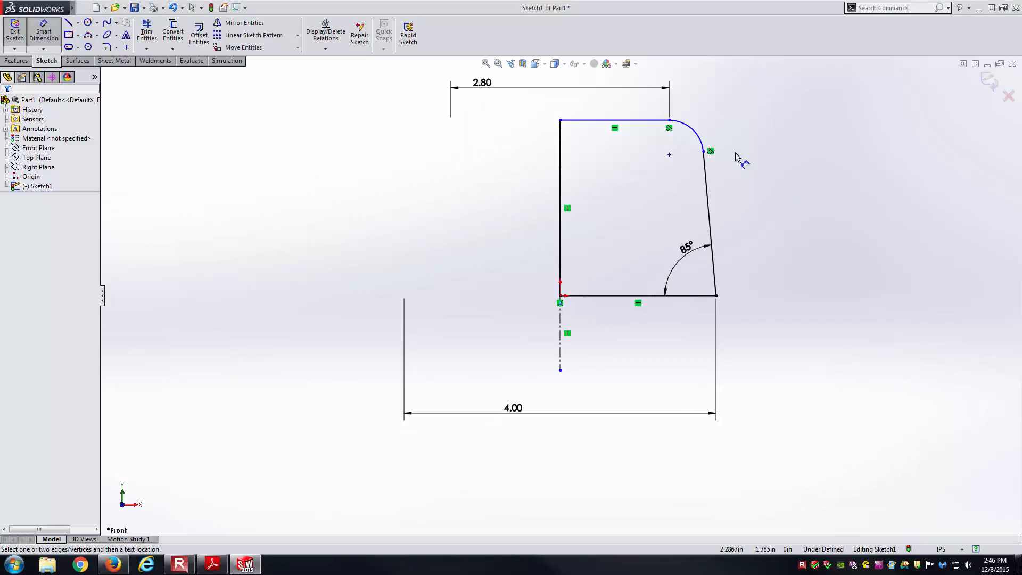
pyautogui.click(707, 137)
pyautogui.click(744, 110)
pyautogui.write('1')
pyautogui.press('Return')
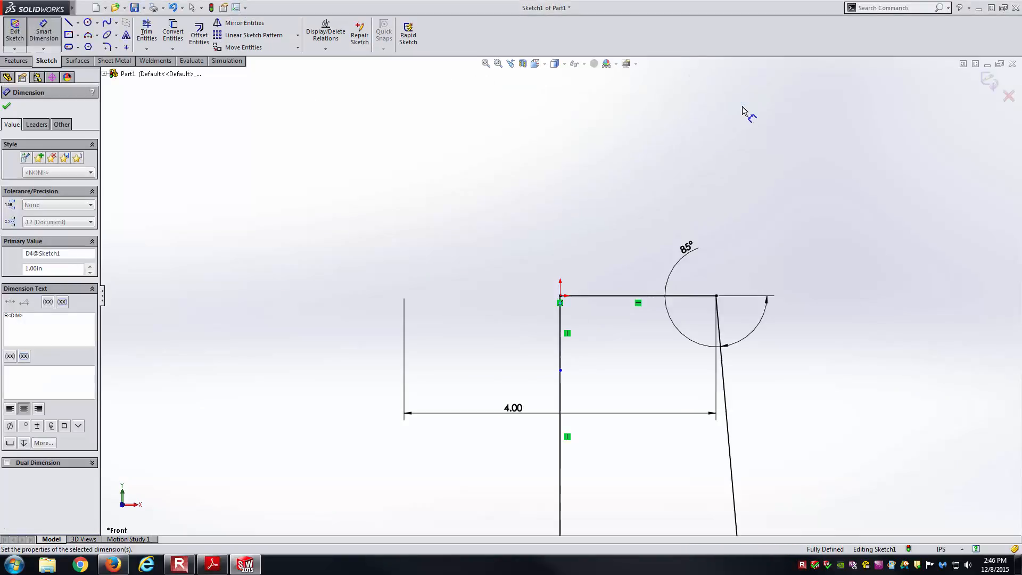
pyautogui.press('Escape')
pyautogui.scroll(3, 793, 294)
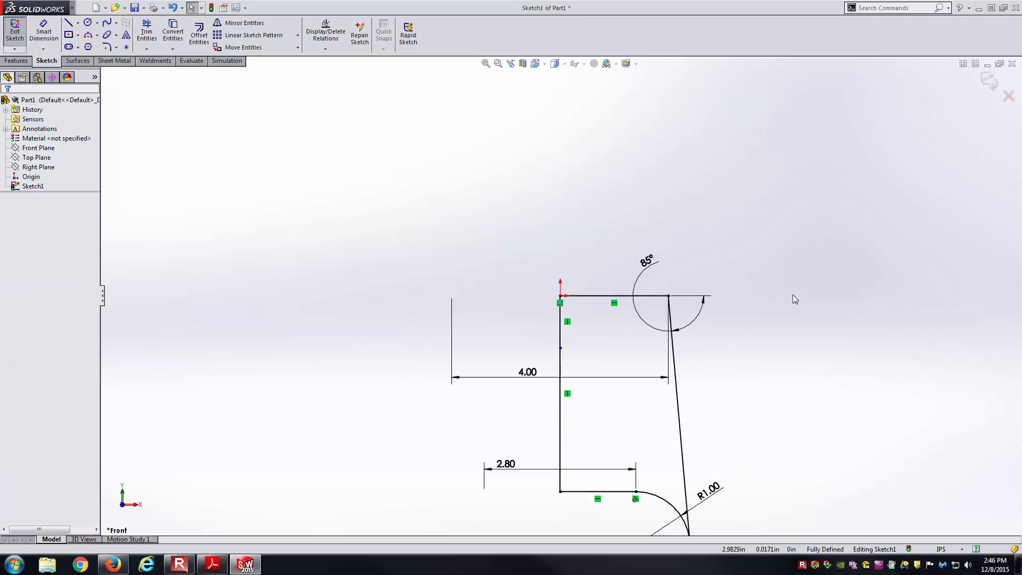
# Undo the corner arc's last radius change and delete its radius dimension
pyautogui.hotkey('ctrl', 'z')
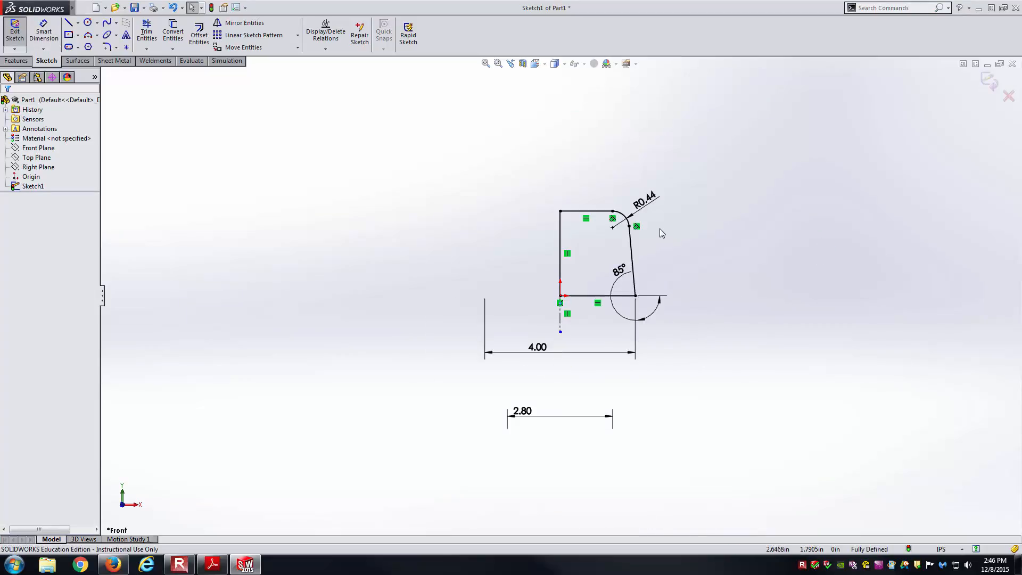
pyautogui.scroll(-3, 660, 229)
pyautogui.click(626, 195)
pyautogui.press('Delete')
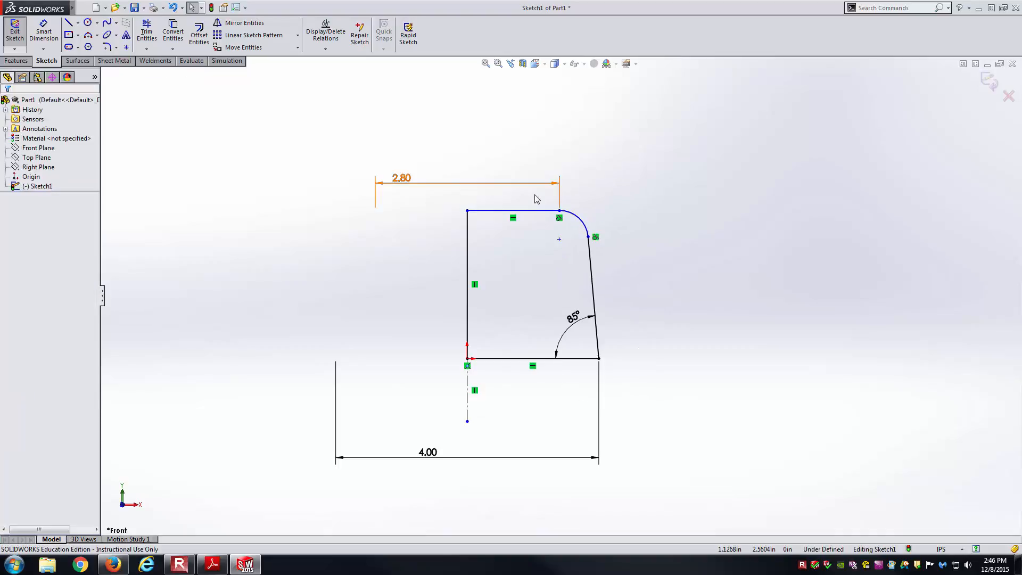
# Check the body height on the drawing and dimension the profile's vertical centre line at 2.625 in
pyautogui.moveTo(468, 211)
pyautogui.mouseDown()
pyautogui.moveTo(467, 151)
pyautogui.moveTo(469, 197)
pyautogui.moveTo(468, 164)
pyautogui.mouseUp()
pyautogui.click(661, 204)
pyautogui.hotkey('alt', 'Tab')
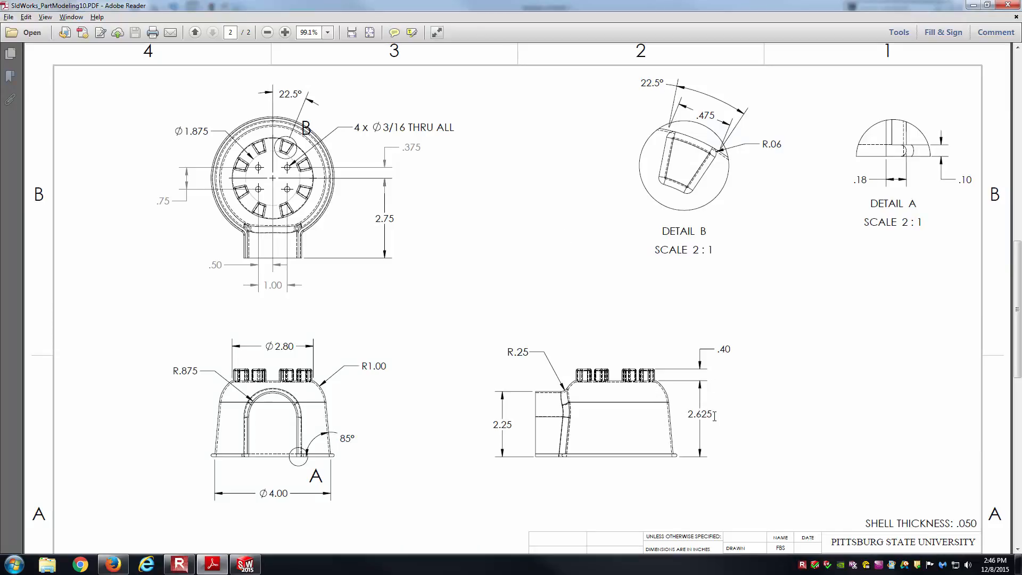
pyautogui.hotkey('alt', 'Tab')
pyautogui.press('d')
pyautogui.click(468, 206)
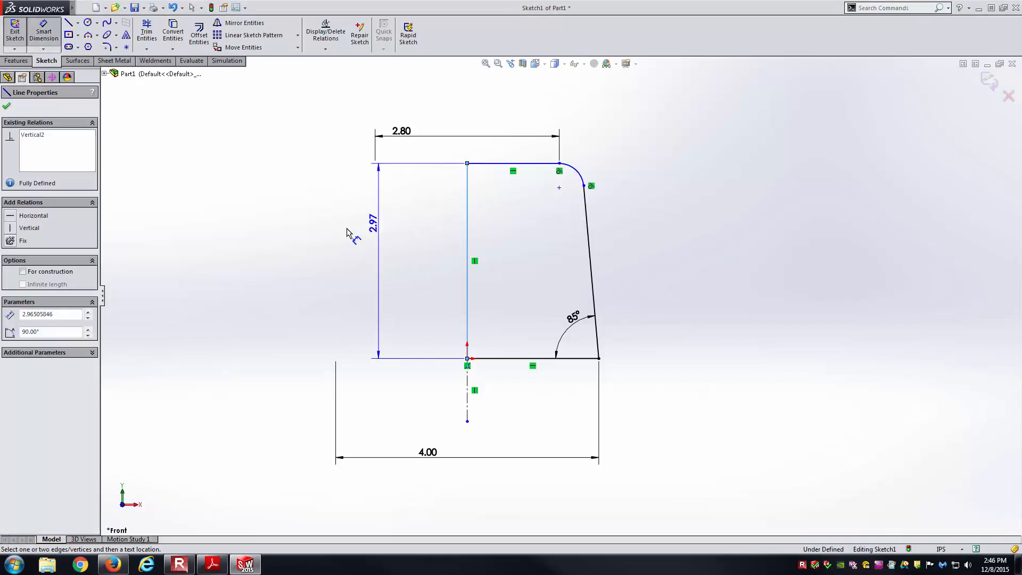
pyautogui.click(343, 233)
pyautogui.write('2.625')
pyautogui.press('Return')
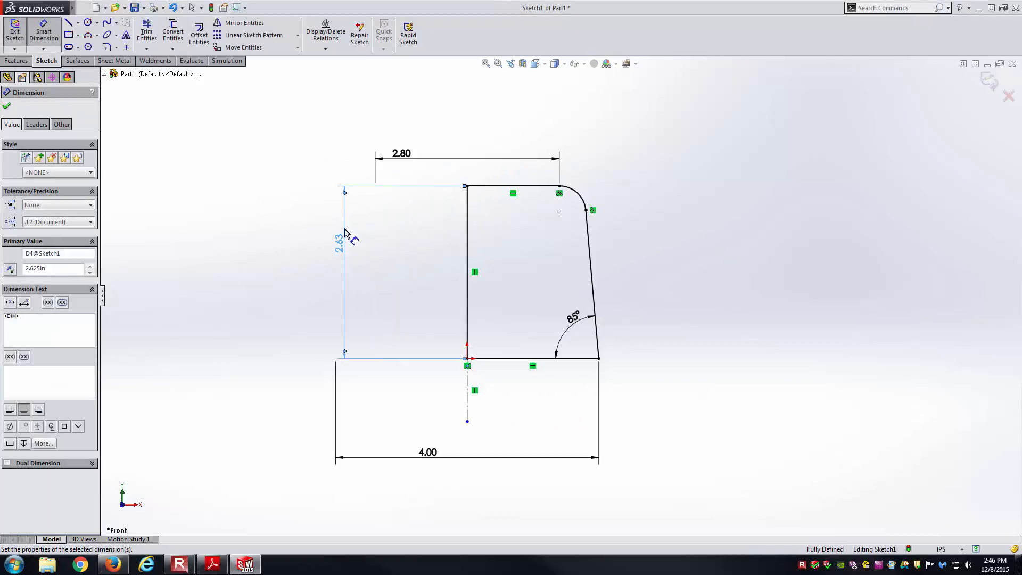
pyautogui.press('Escape')
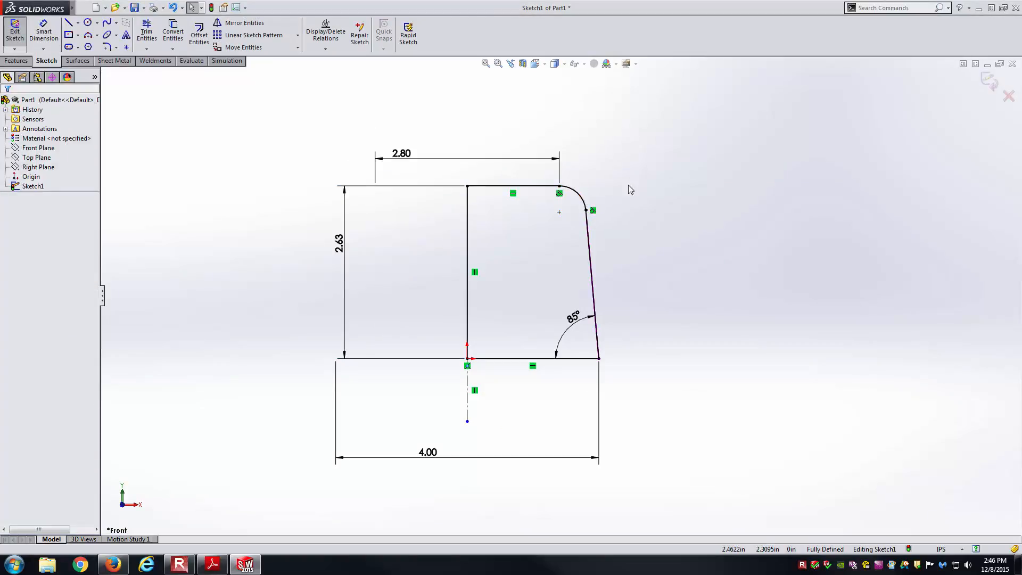
pyautogui.moveTo(628, 207); pyautogui.dragTo(629, 169, button='right')
pyautogui.click(576, 193)
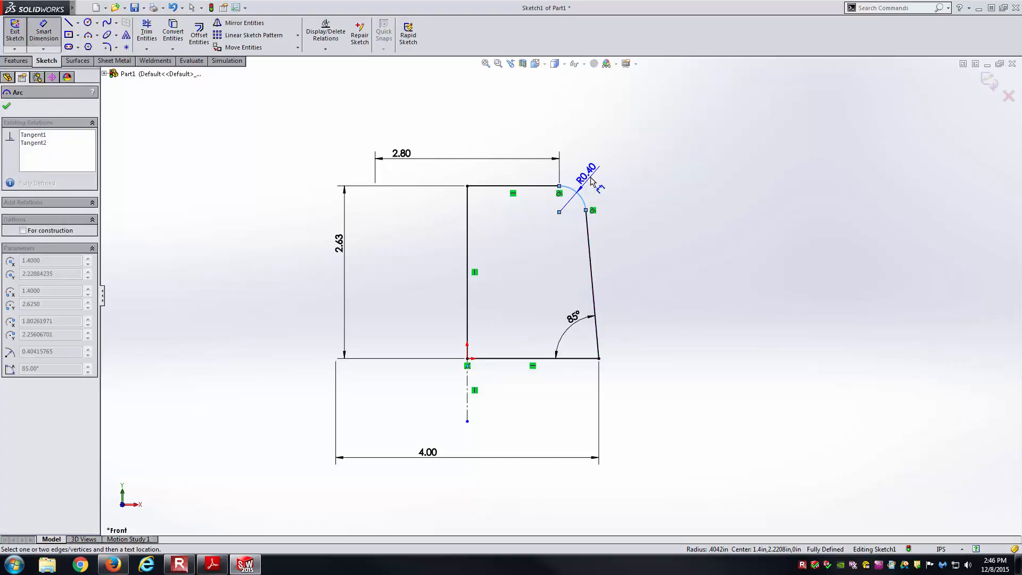
pyautogui.press('Escape')
pyautogui.hotkey('alt', 'Tab')
pyautogui.hotkey('alt', 'Tab')
pyautogui.moveTo(612, 186); pyautogui.dragTo(611, 136, button='right')
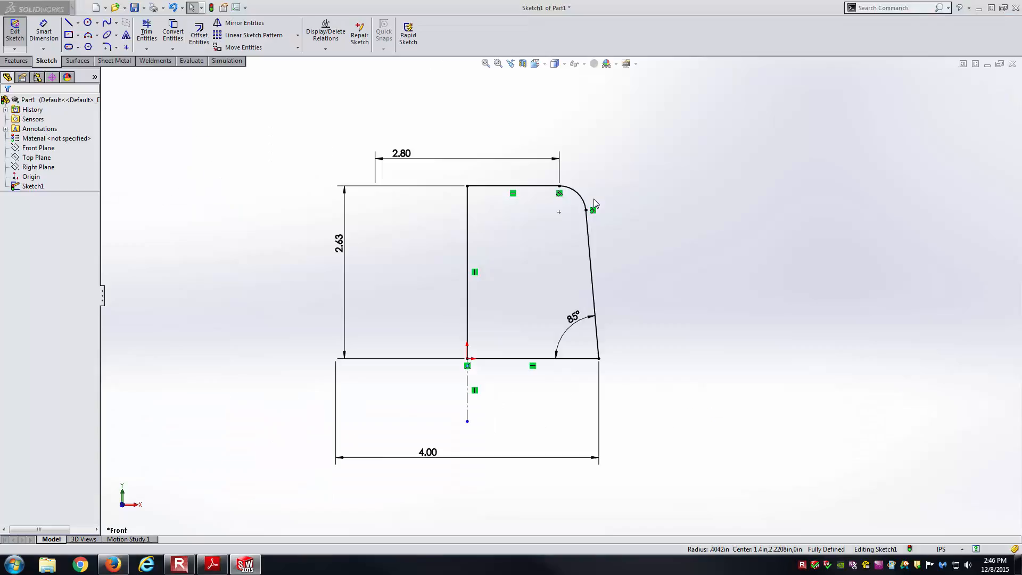
pyautogui.click(579, 194)
pyautogui.press('Escape')
# Check the corner radius on the drawing and delete the tangent relation between the top line and the corner arc
pyautogui.hotkey('alt', 'Tab')
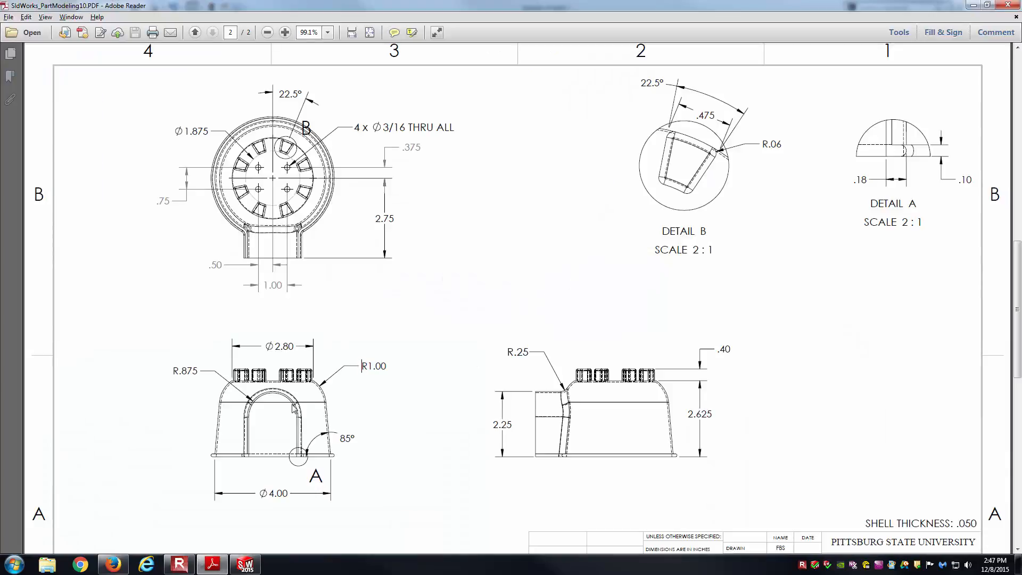
pyautogui.keyDown('ctrl'); pyautogui.scroll(6, 294, 402); pyautogui.keyUp('ctrl')
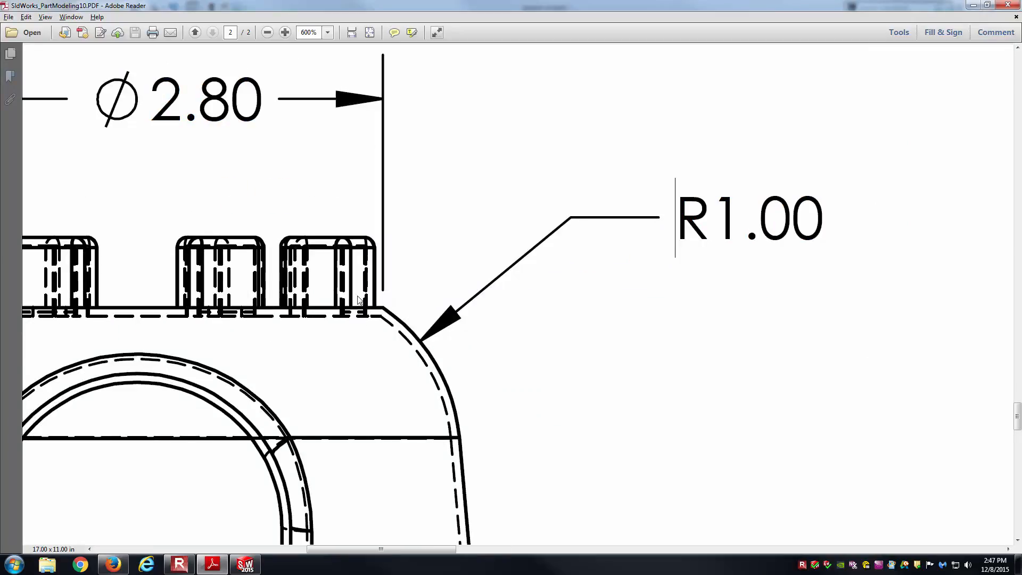
pyautogui.hotkey('alt', 'Tab')
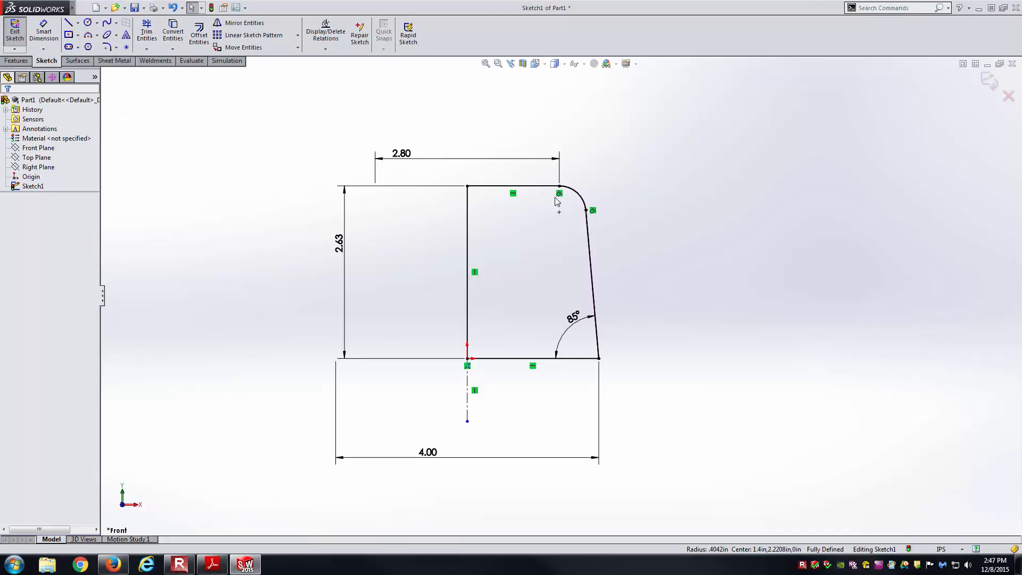
pyautogui.press('Delete')
# Dimension the corner arc with a radius of 1 in
pyautogui.moveTo(524, 170); pyautogui.dragTo(525, 152, button='right')
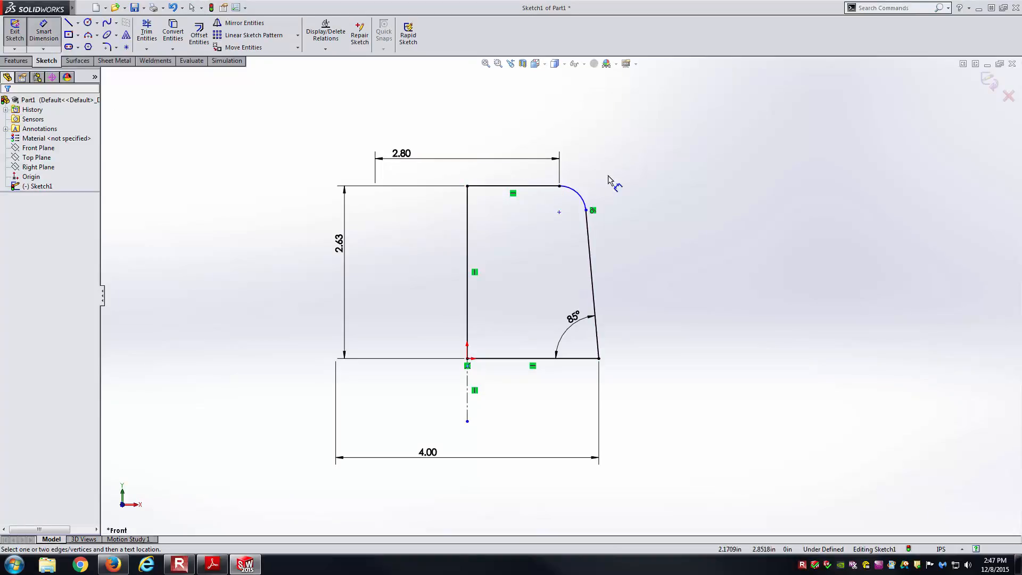
pyautogui.click(579, 192)
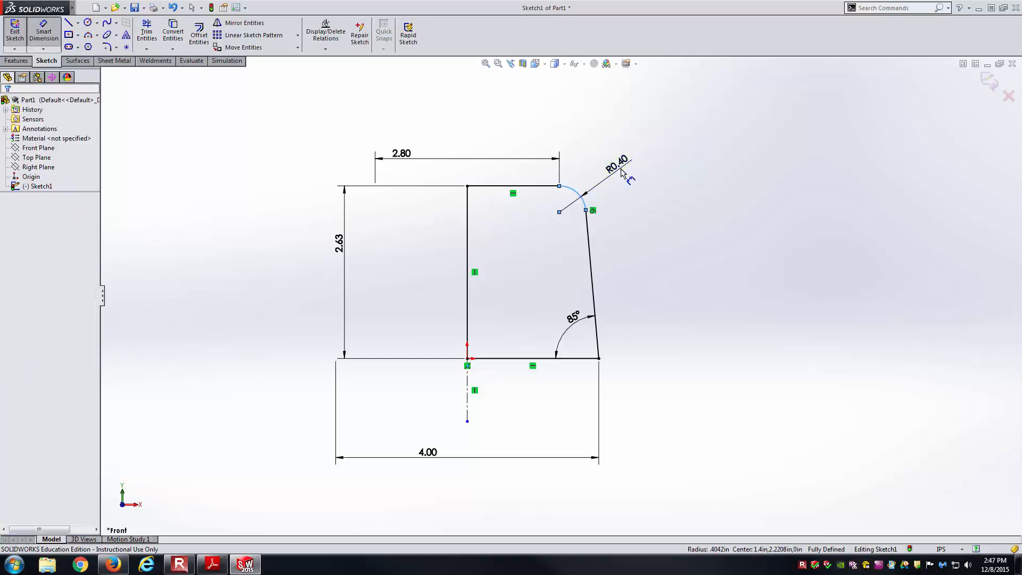
pyautogui.click(621, 172)
pyautogui.write('1')
pyautogui.press('Return')
pyautogui.press('Escape')
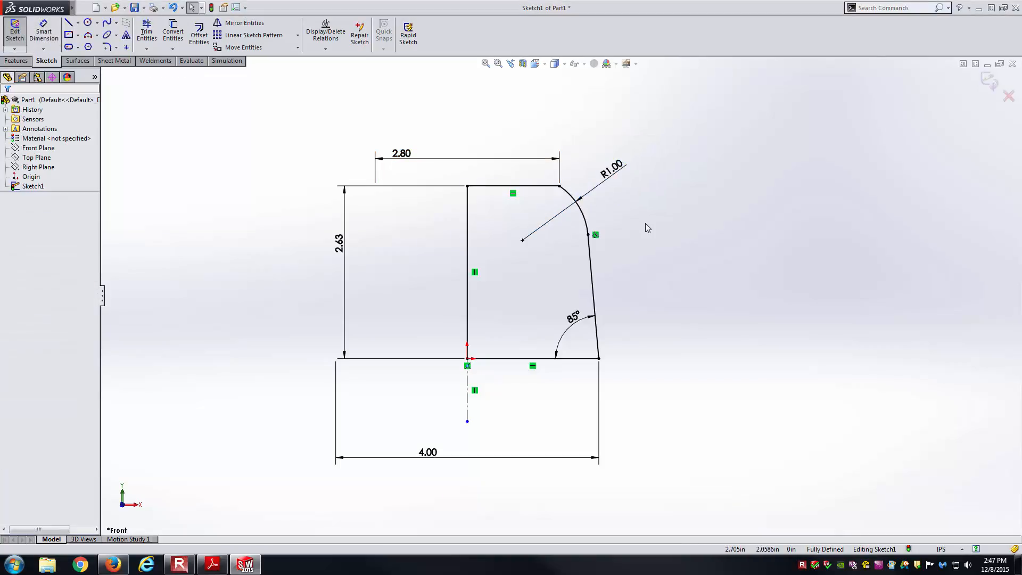
# Move the arc's radius dimension farther outside the profile and reposition the 85° angle dimension
pyautogui.moveTo(621, 173); pyautogui.dragTo(669, 165)
pyautogui.click(678, 225)
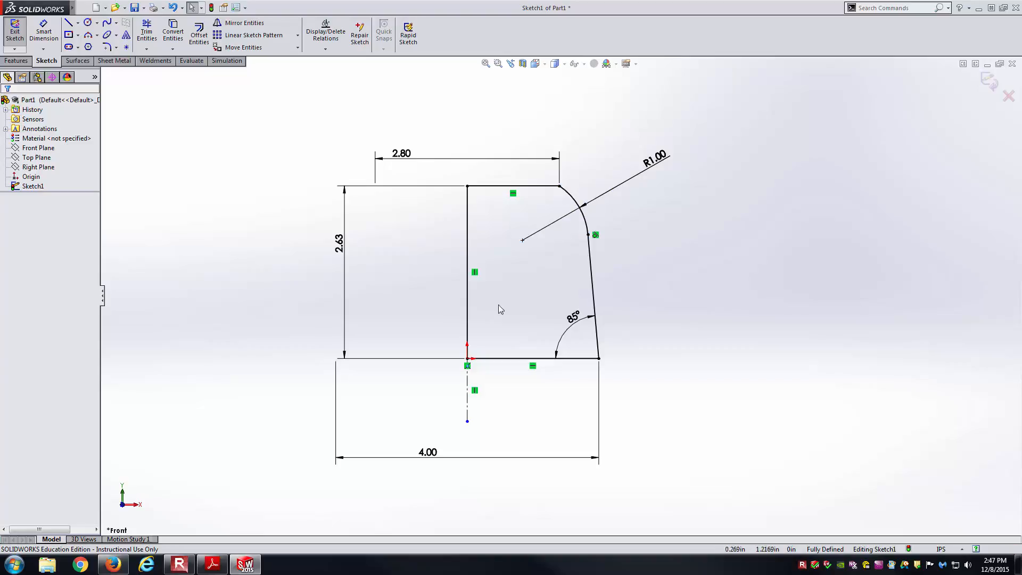
pyautogui.moveTo(573, 325); pyautogui.dragTo(563, 333)
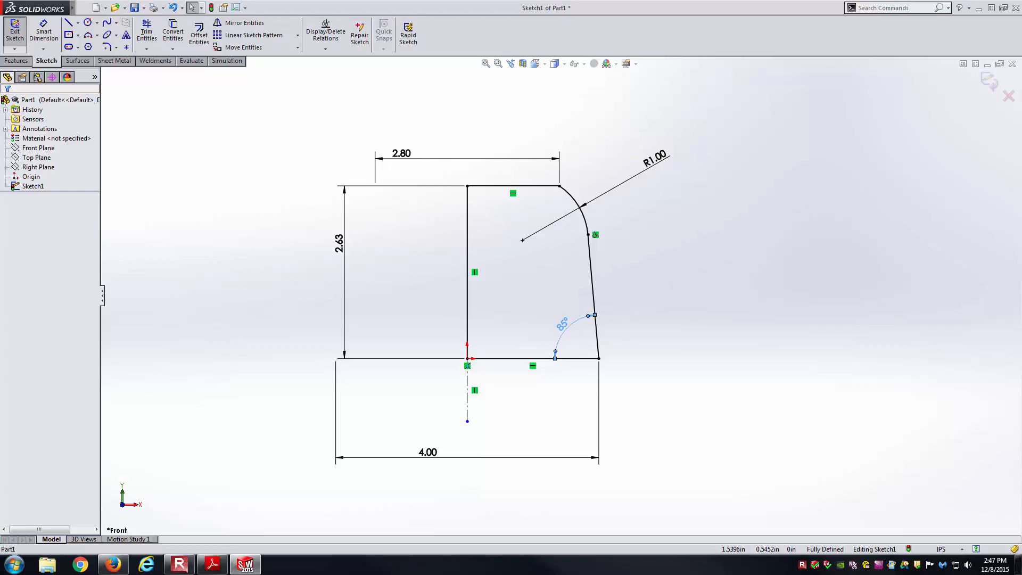
pyautogui.scroll(3, 564, 239)
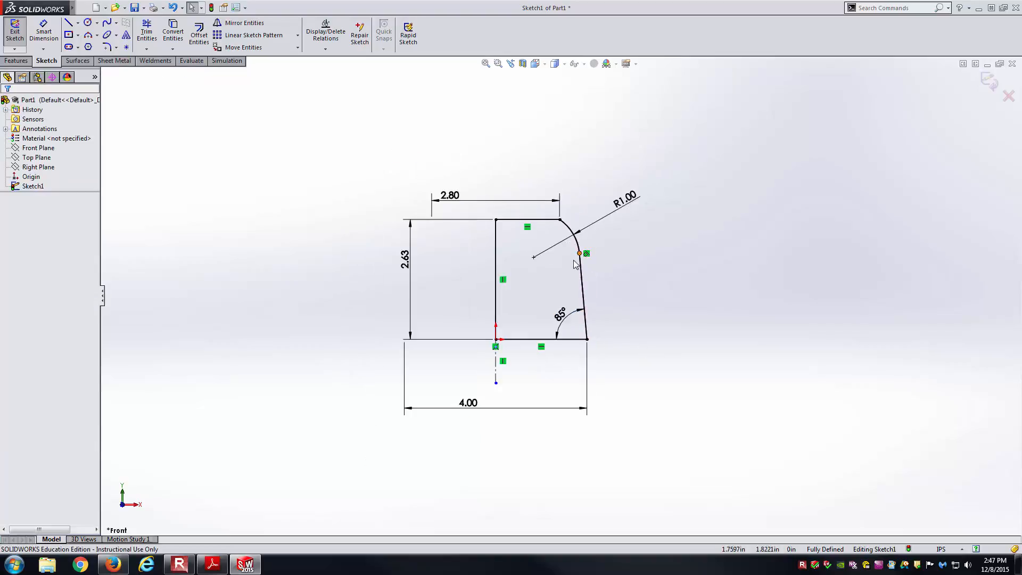
pyautogui.scroll(-2, 541, 287)
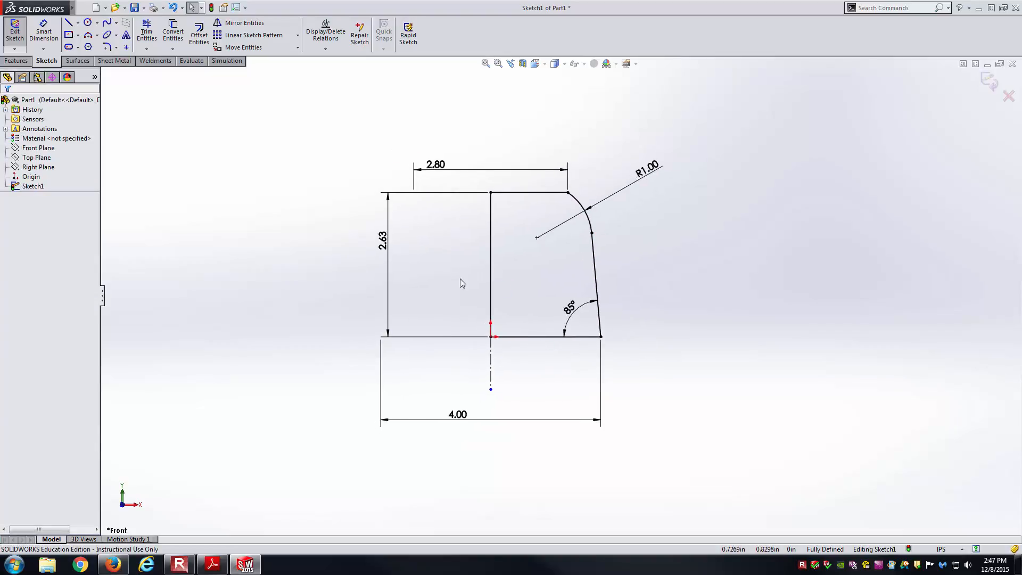
# Show the profile's height dimension with three decimal places and move it farther away from the profile
pyautogui.click(382, 241)
pyautogui.click(46, 225)
pyautogui.click(47, 253)
pyautogui.click(181, 259)
pyautogui.moveTo(382, 241); pyautogui.dragTo(363, 241)
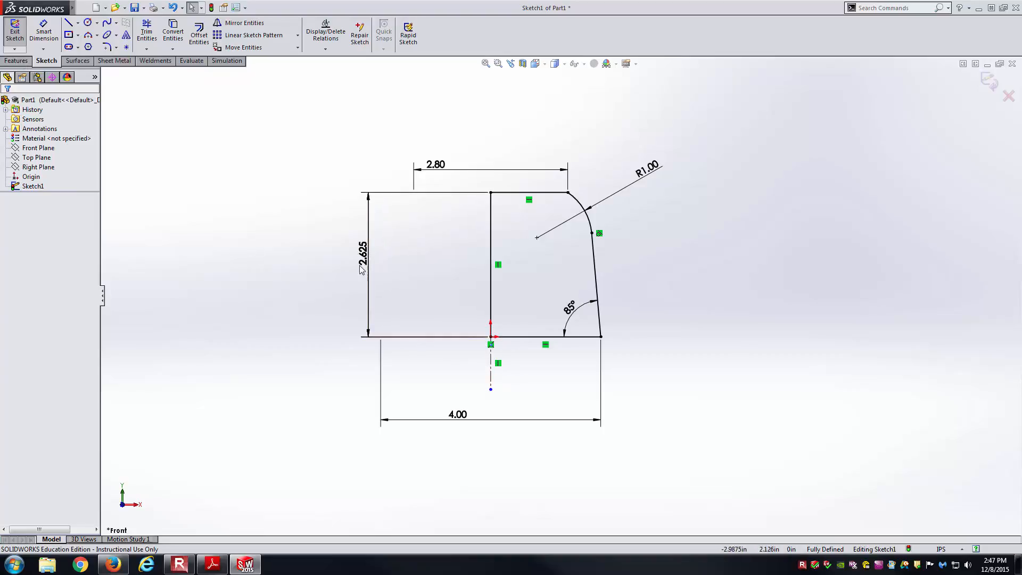
# Revolve the profile sketch 360 degrees about the centerline into a solid body and show it in isometric view
pyautogui.click(18, 61)
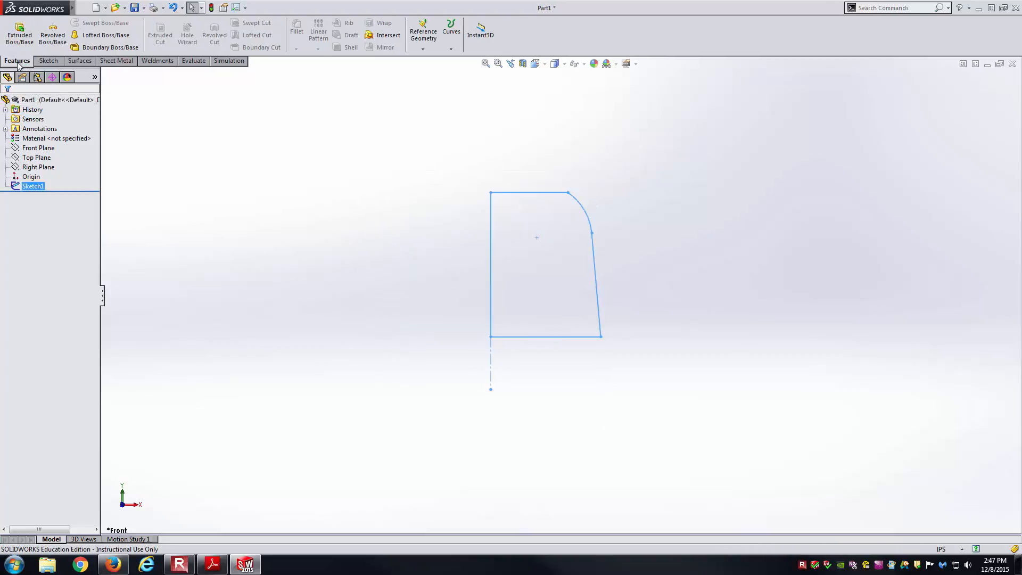
pyautogui.click(52, 35)
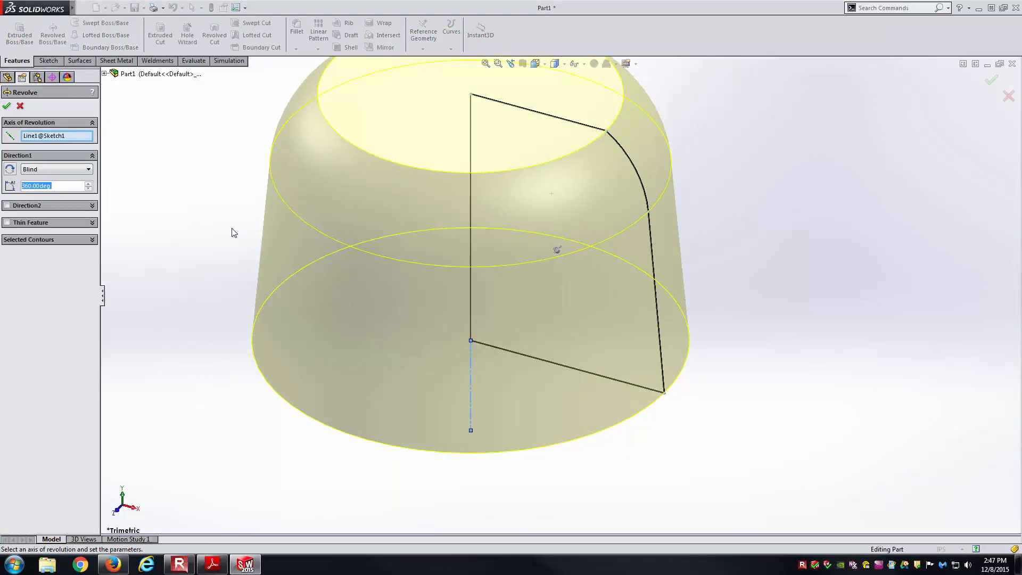
pyautogui.press('Return')
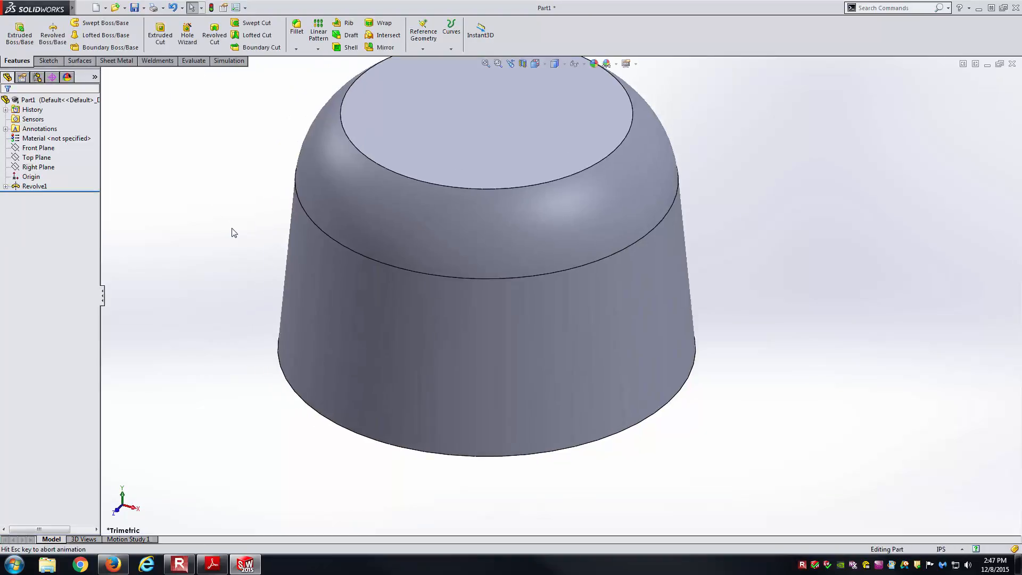
pyautogui.hotkey('ctrl', '7')
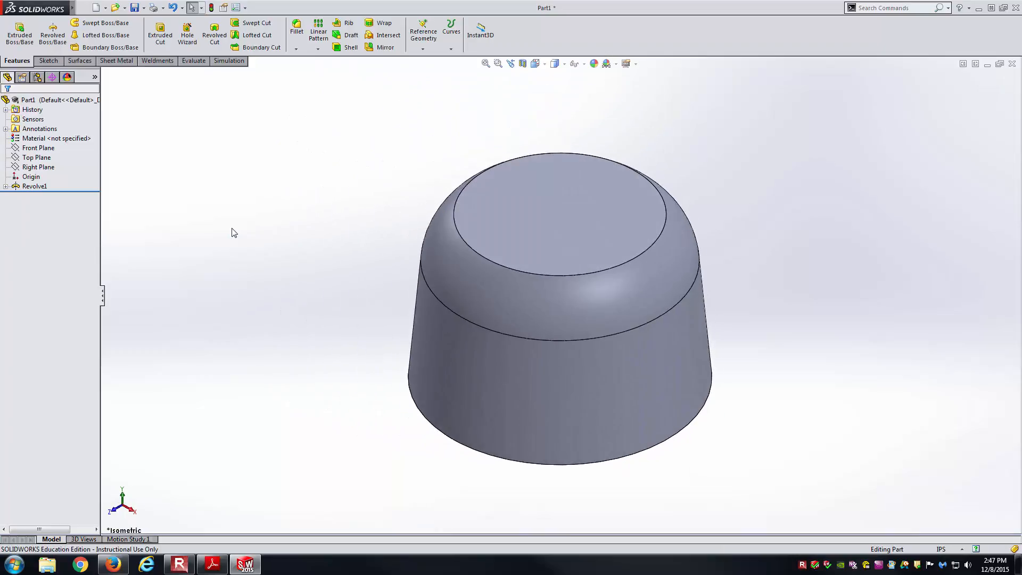
# Examine the drawing's orthographic views and the isometric view on sheet 1 to plan the arched entrance
pyautogui.hotkey('alt', 'Tab')
pyautogui.keyDown('ctrl'); pyautogui.scroll(-4, 392, 352); pyautogui.keyUp('ctrl')
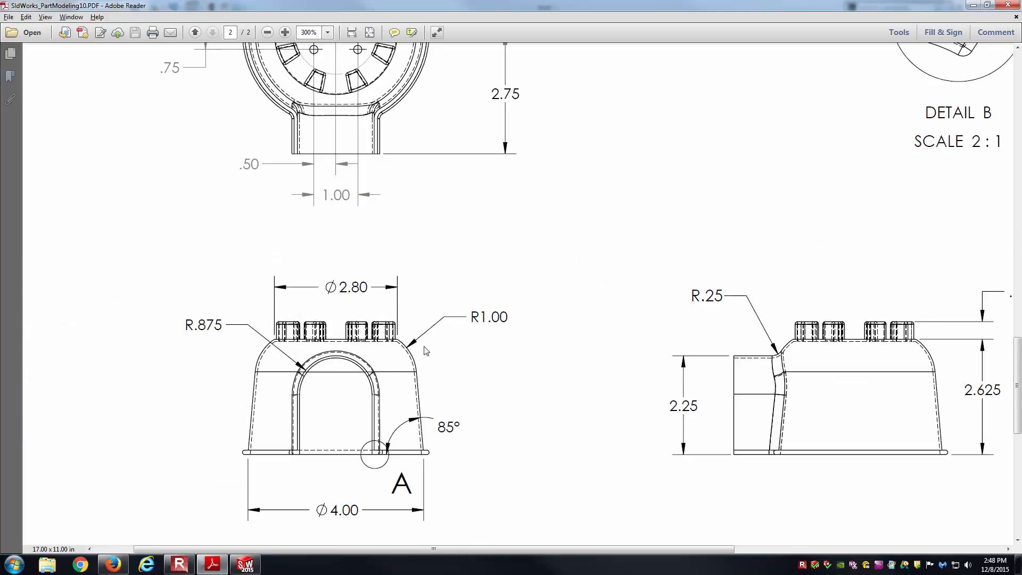
pyautogui.keyDown('ctrl'); pyautogui.scroll(-2, 448, 420); pyautogui.keyUp('ctrl')
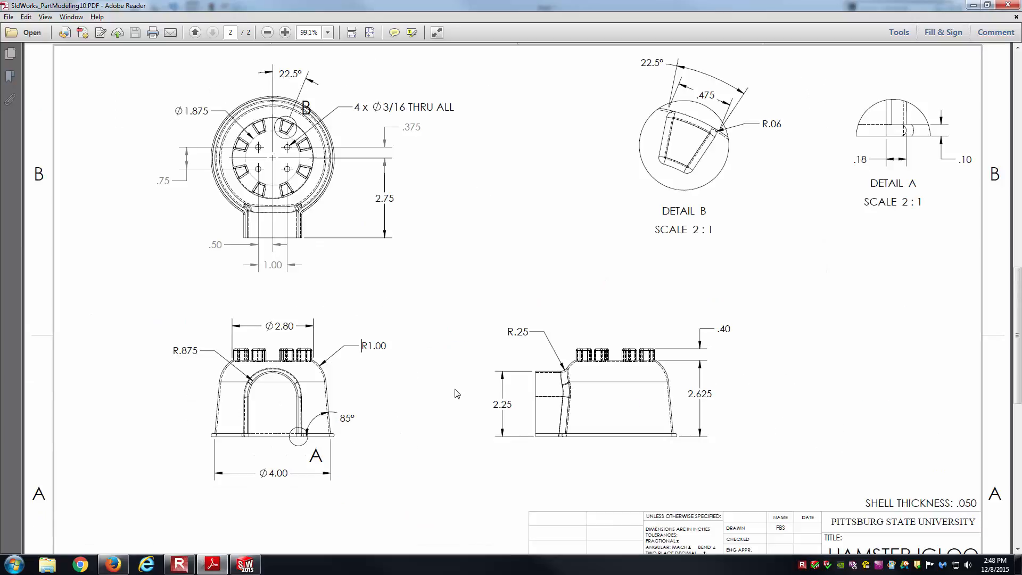
pyautogui.hotkey('alt', 'Tab')
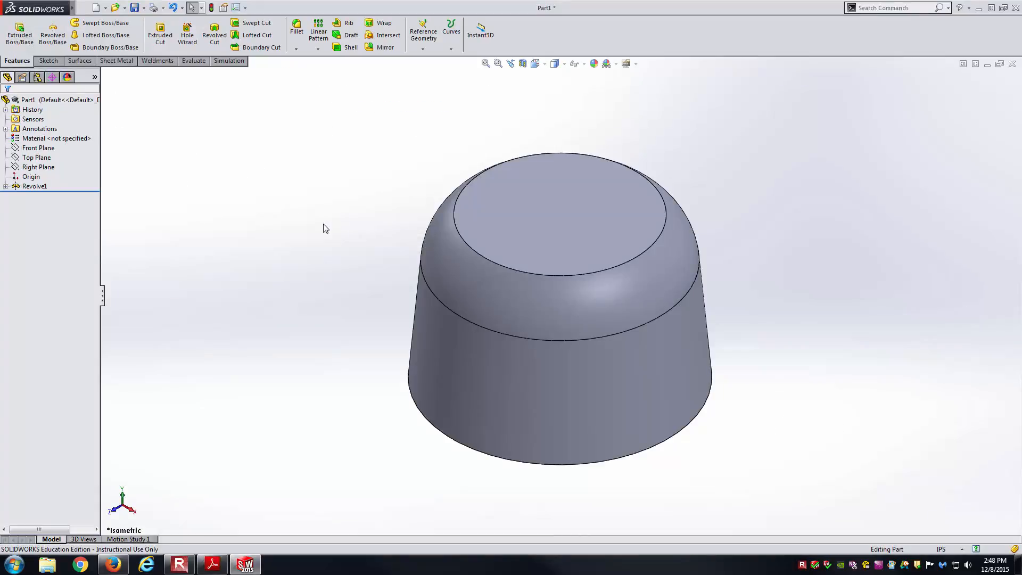
pyautogui.hotkey('alt', 'Tab')
pyautogui.keyDown('ctrl'); pyautogui.scroll(-2, 375, 240); pyautogui.keyUp('ctrl')
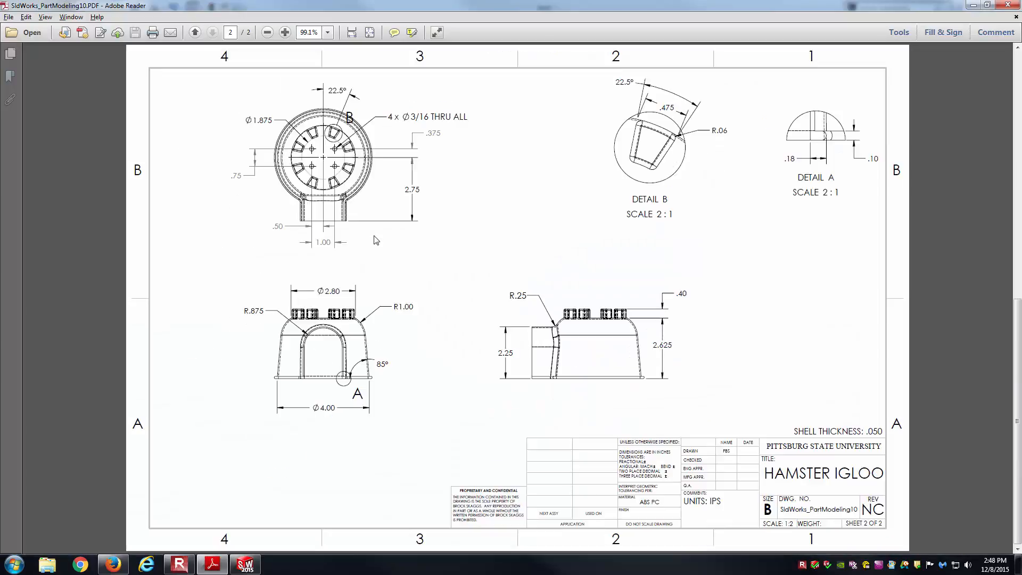
pyautogui.scroll(3, 375, 240)
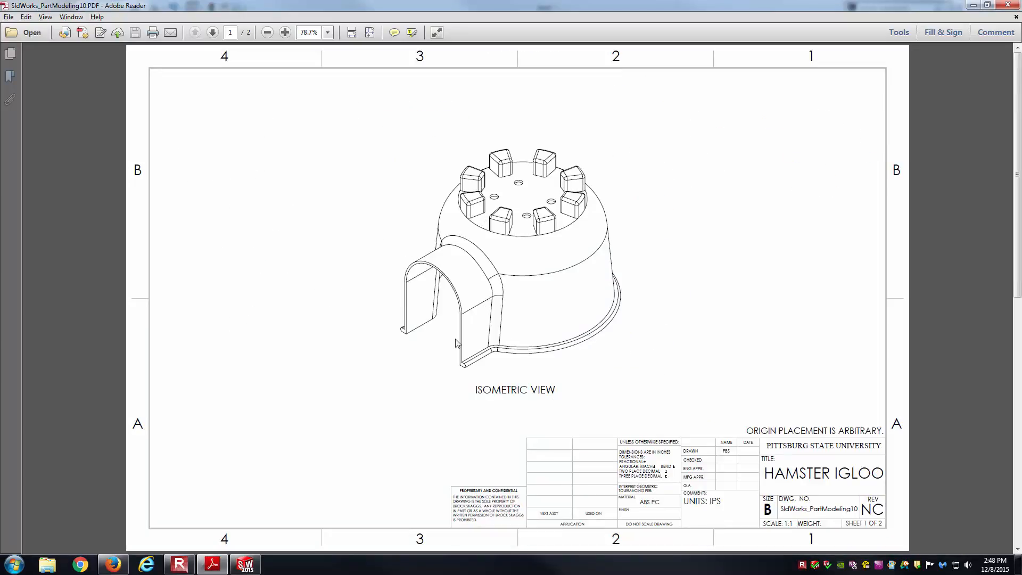
pyautogui.hotkey('alt', 'Tab')
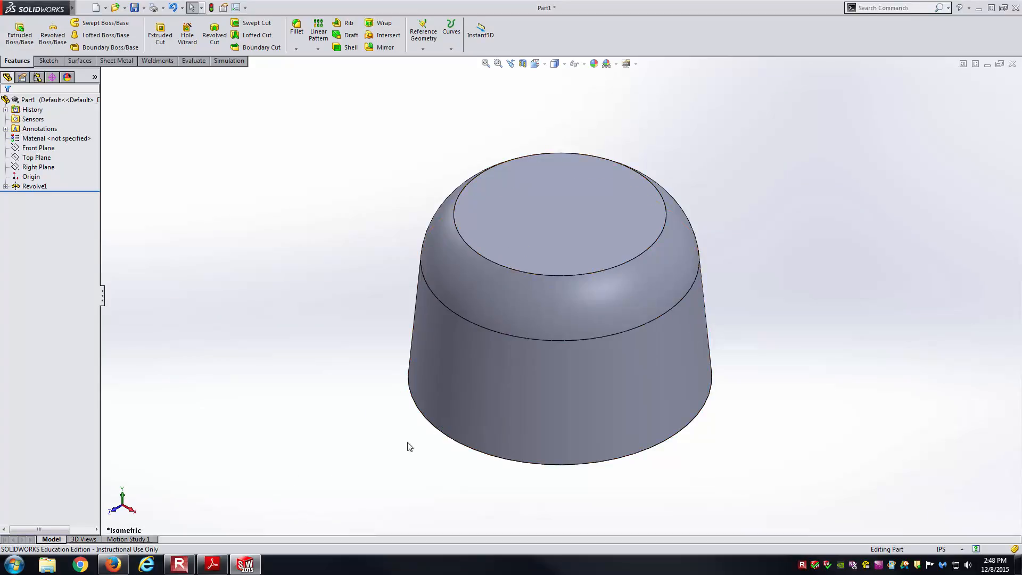
# Start a new sketch on the Front Plane and view the body from the front
pyautogui.click(39, 148)
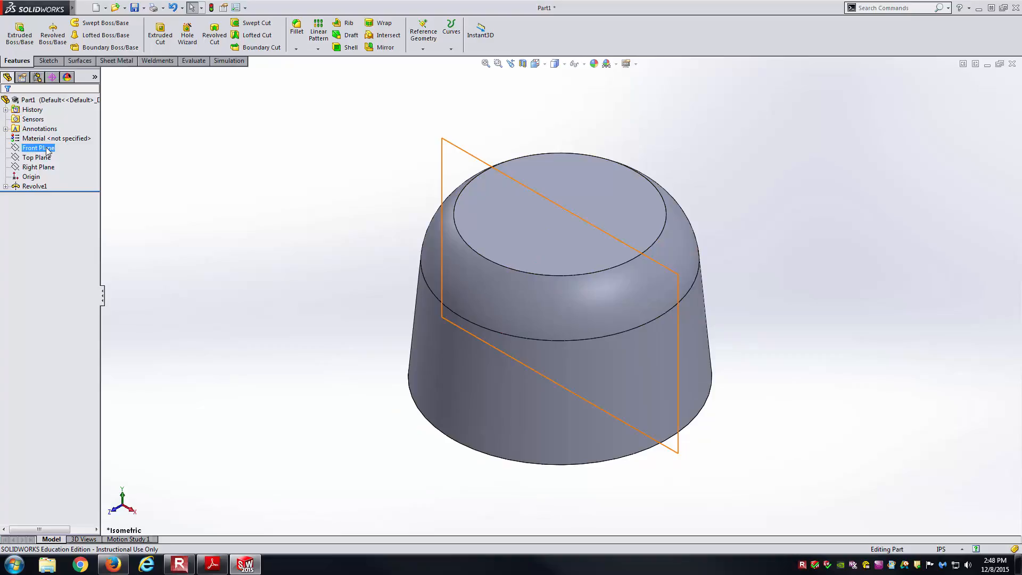
pyautogui.click(47, 148)
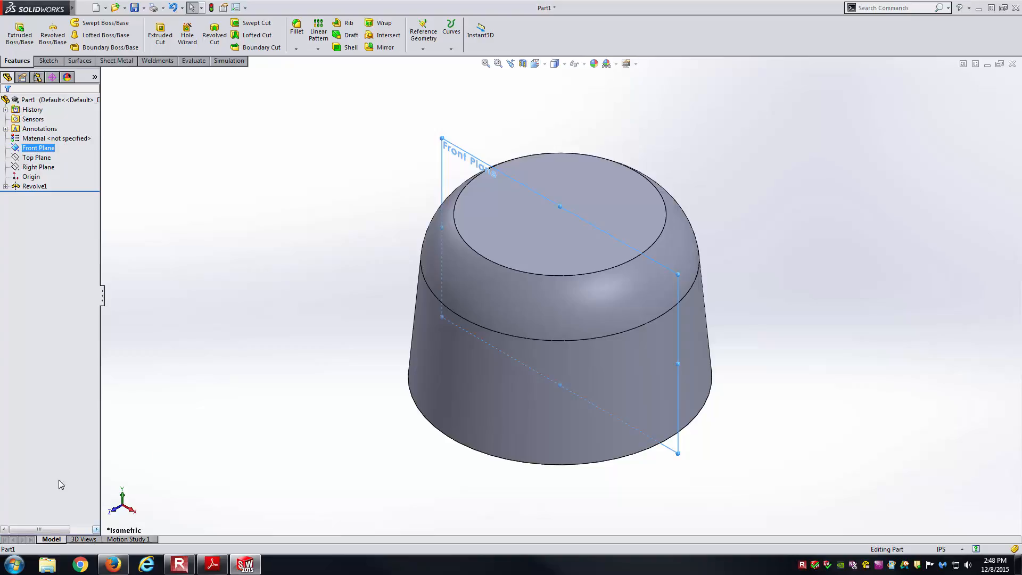
pyautogui.click(50, 148)
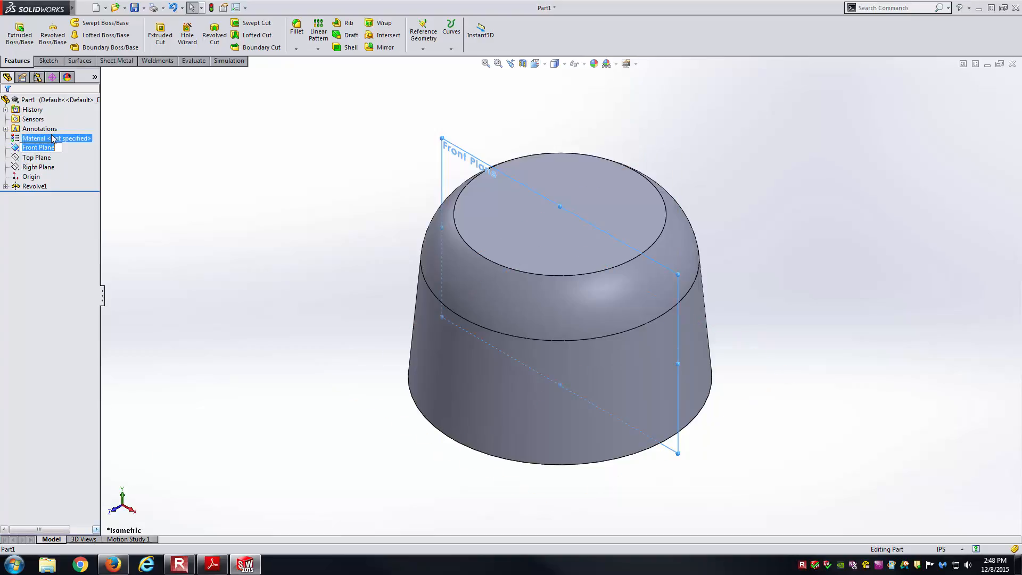
pyautogui.click(69, 159)
pyautogui.click(52, 150)
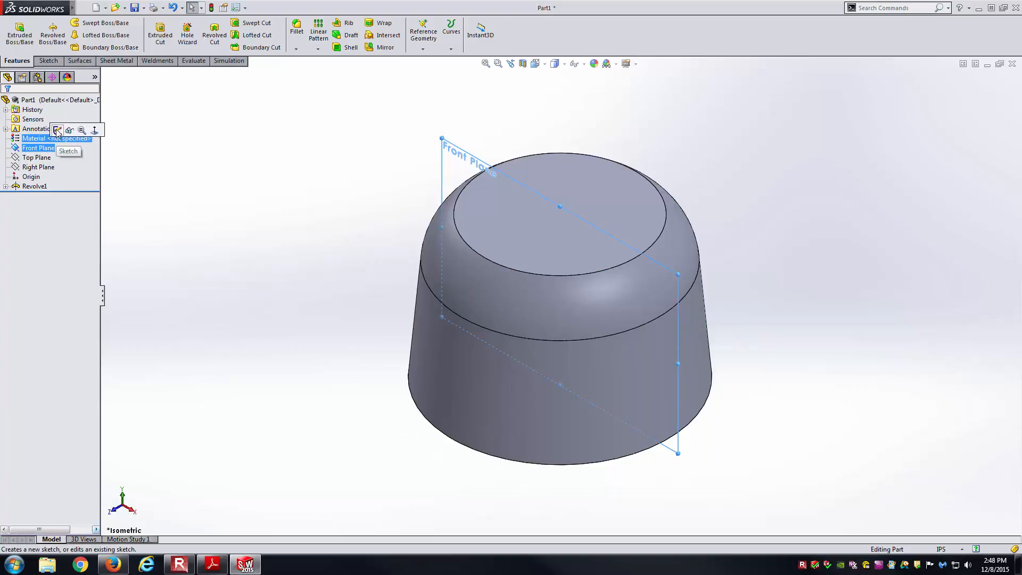
pyautogui.click(57, 131)
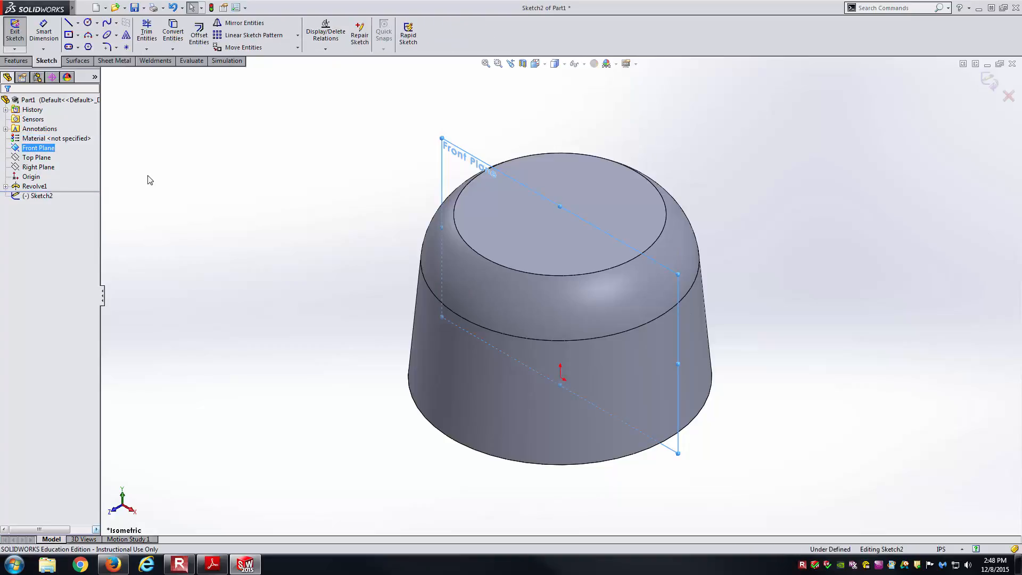
pyautogui.click(535, 64)
pyautogui.click(549, 103)
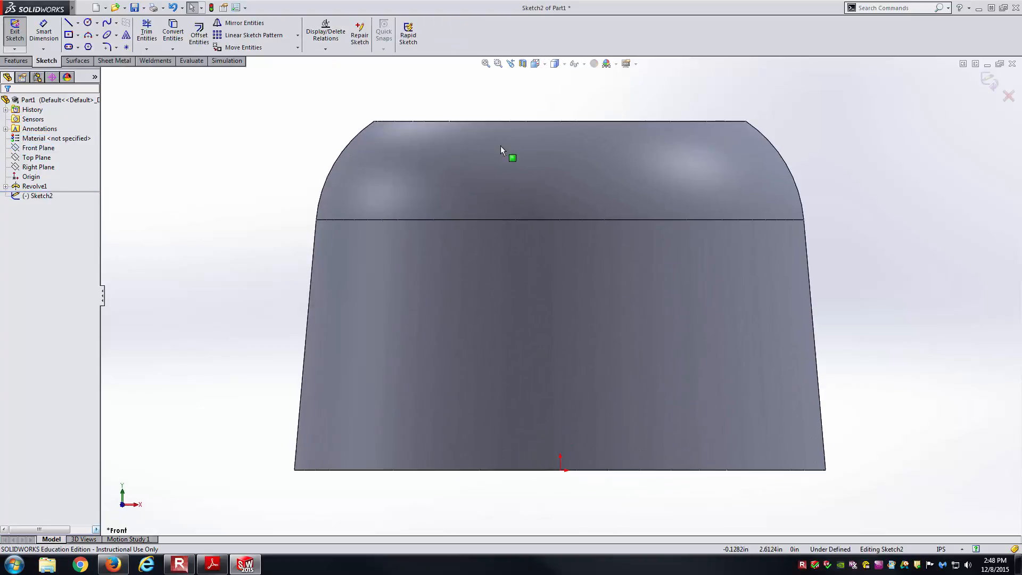
# Sketch a nearly horizontal line just above the body's bottom edge, spanning both sides of the origin
pyautogui.press('l')
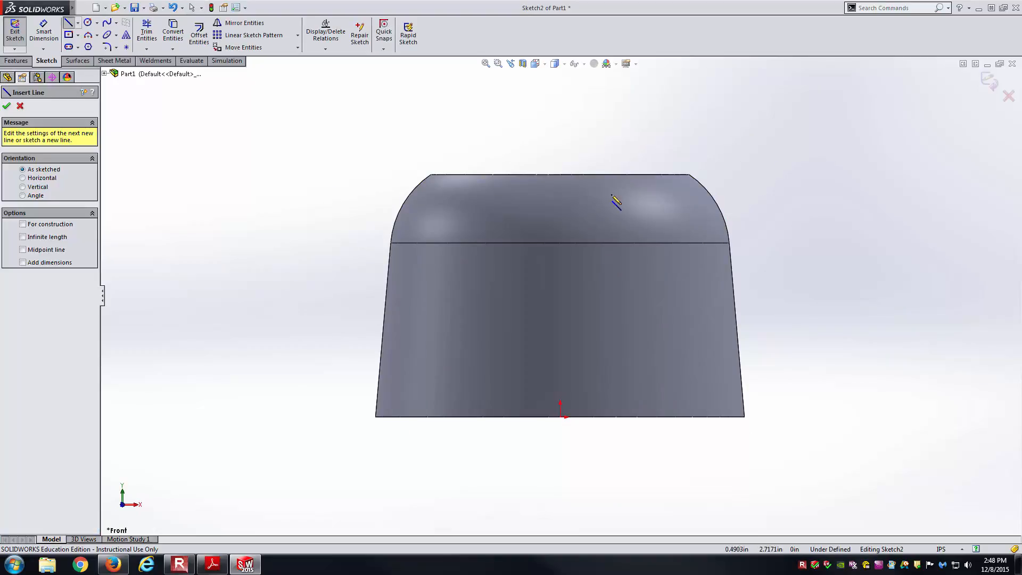
pyautogui.moveTo(512, 403); pyautogui.dragTo(646, 398)
pyautogui.press('Escape')
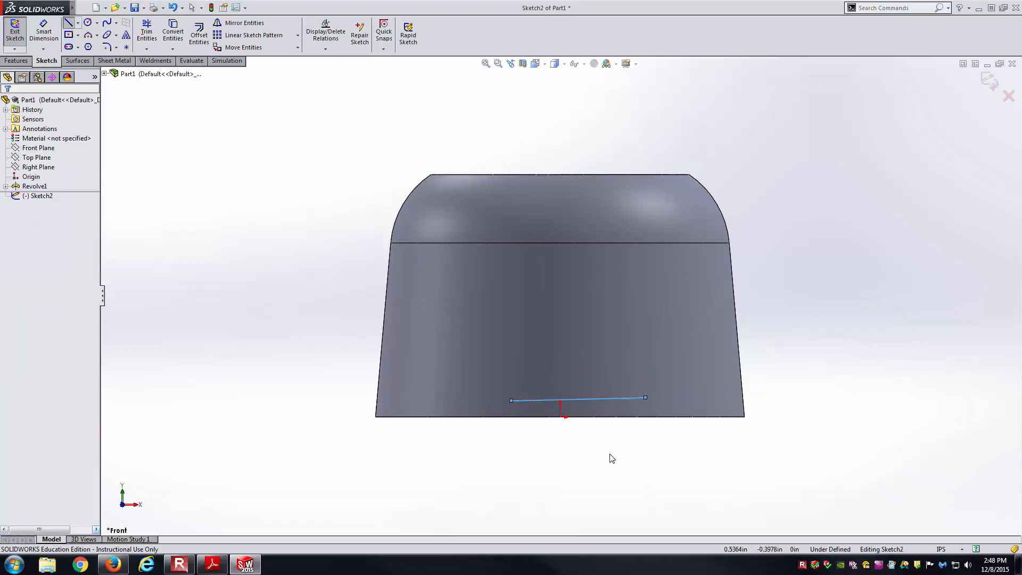
# Make the sketched line horizontal, constrain its midpoint to the origin, and lengthen it by moving its end outward
pyautogui.click(594, 399)
pyautogui.click(625, 354)
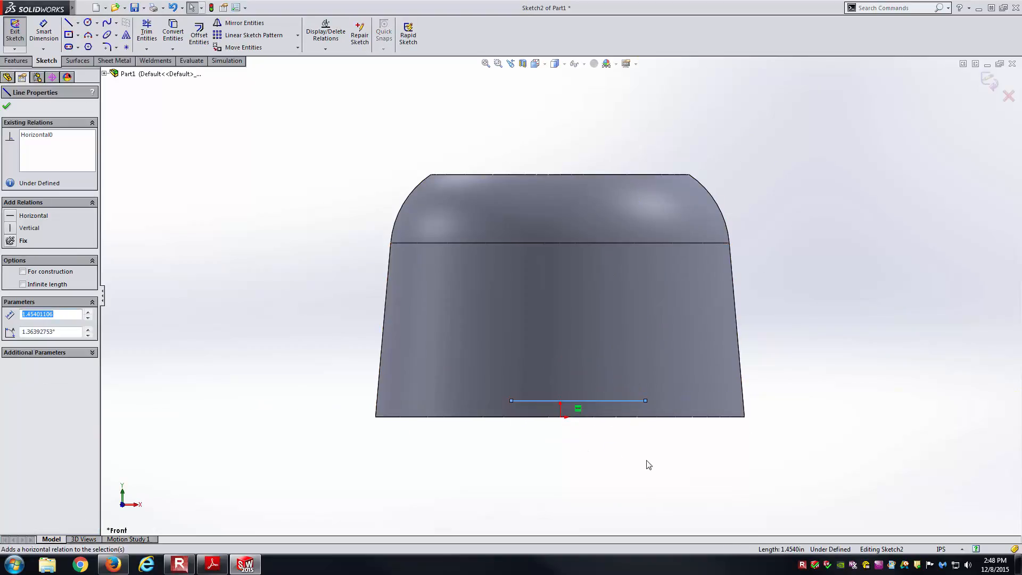
pyautogui.click(646, 458)
pyautogui.click(579, 411)
pyautogui.keyDown('ctrl'); pyautogui.click(560, 417); pyautogui.keyUp('ctrl')
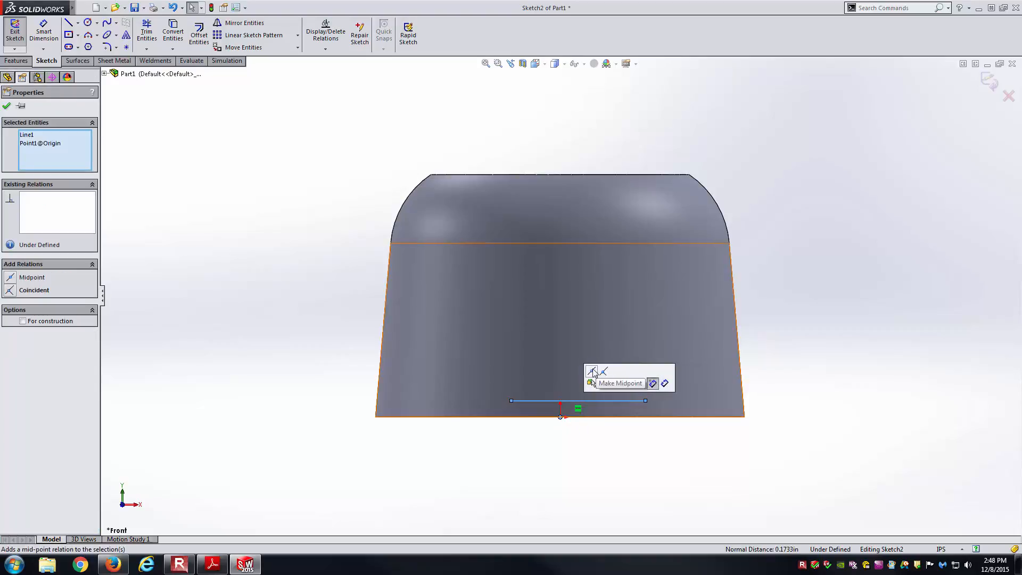
pyautogui.click(592, 372)
pyautogui.moveTo(609, 417); pyautogui.dragTo(643, 417)
pyautogui.click(641, 436)
# Sketch a circle above the base line and align its center vertically with the origin
pyautogui.moveTo(741, 268); pyautogui.dragTo(847, 260, button='right')
pyautogui.moveTo(552, 261); pyautogui.dragTo(613, 279)
pyautogui.press('Escape')
pyautogui.click(556, 299)
pyautogui.press('Escape')
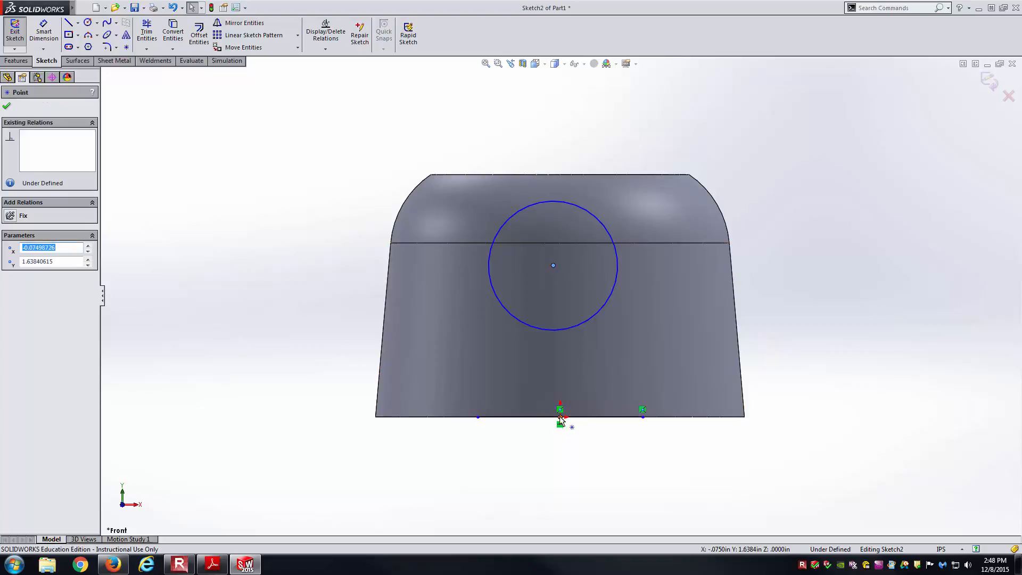
pyautogui.keyDown('ctrl'); pyautogui.click(561, 408); pyautogui.keyUp('ctrl')
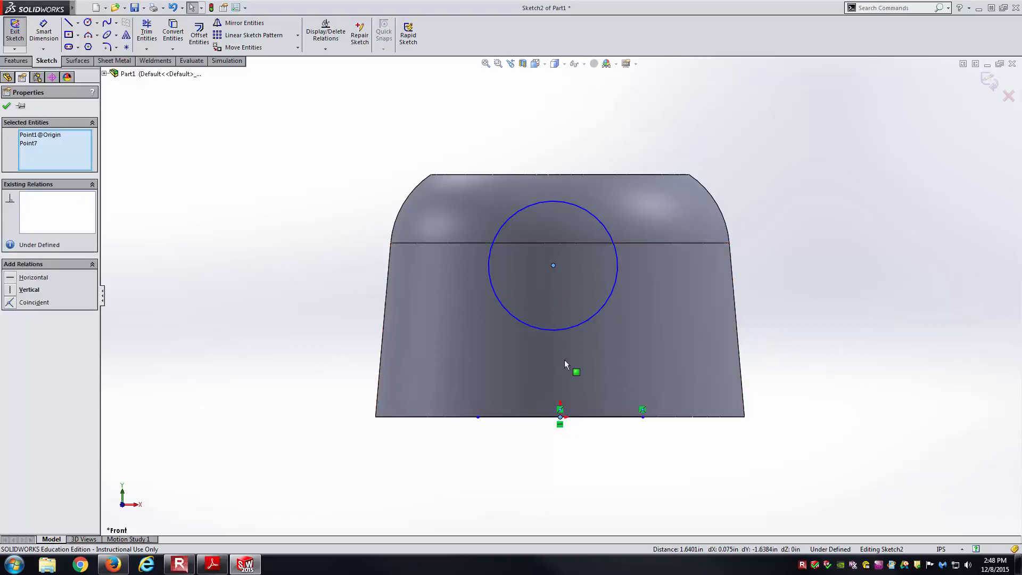
pyautogui.click(27, 289)
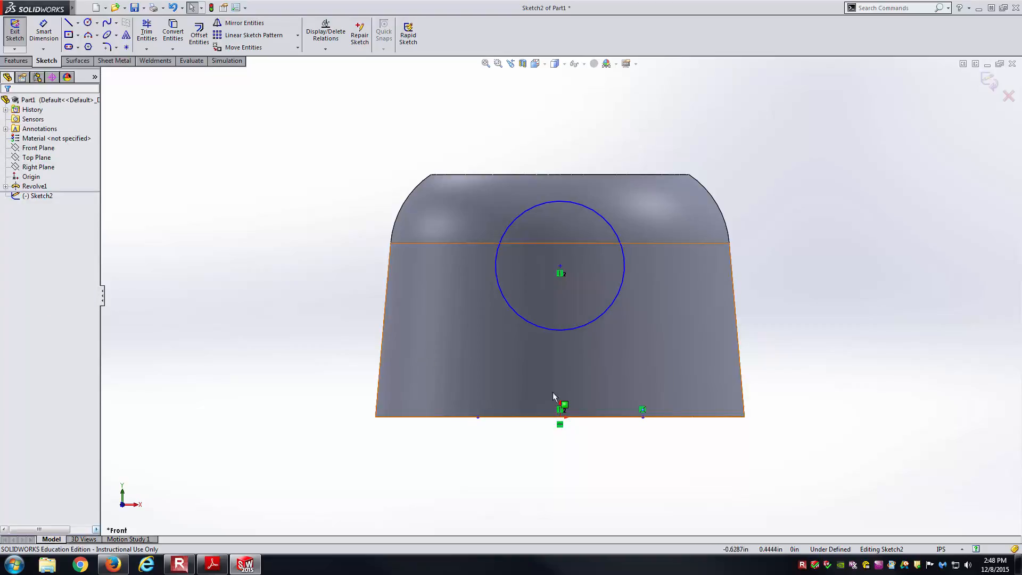
# Draw two slanted side lines from the base line's endpoints up to the circle
pyautogui.press('l')
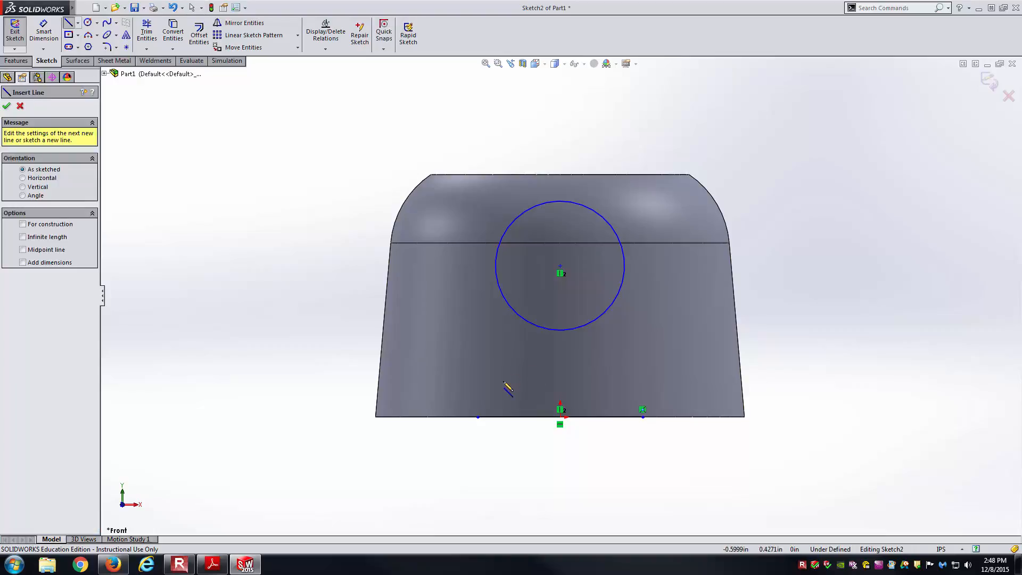
pyautogui.click(478, 416)
pyautogui.doubleClick(500, 290)
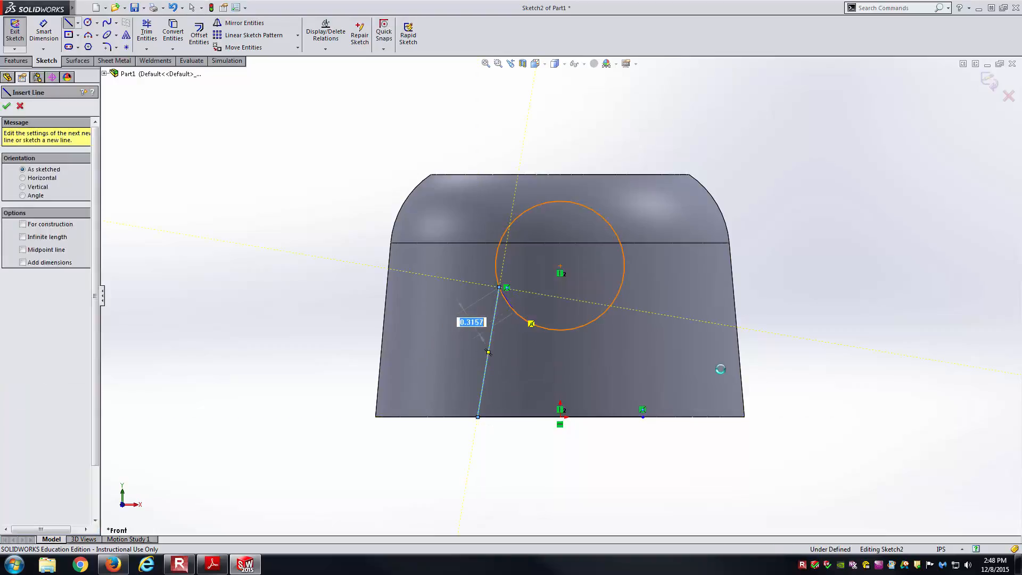
pyautogui.click(643, 414)
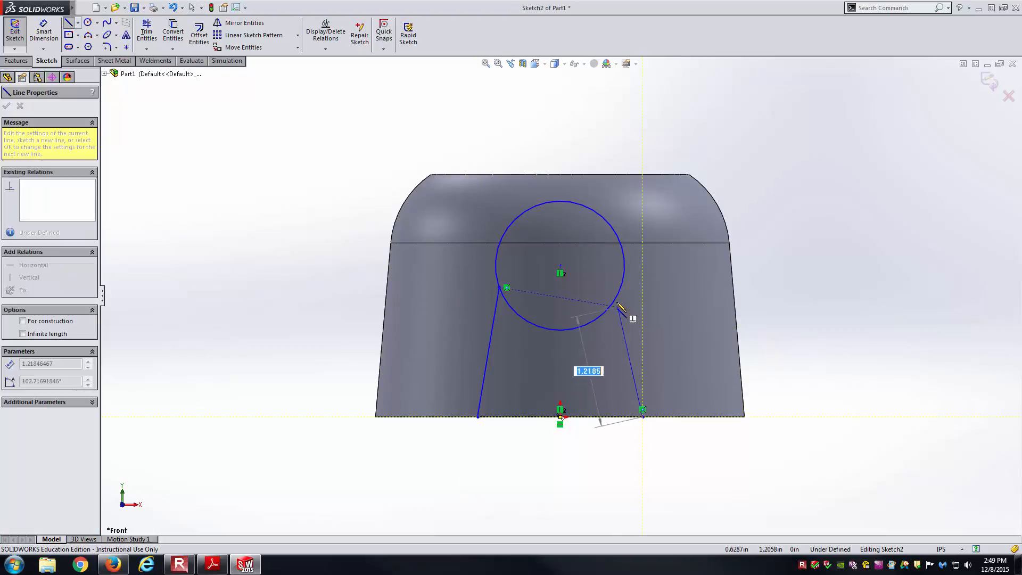
pyautogui.click(615, 298)
pyautogui.press('Escape')
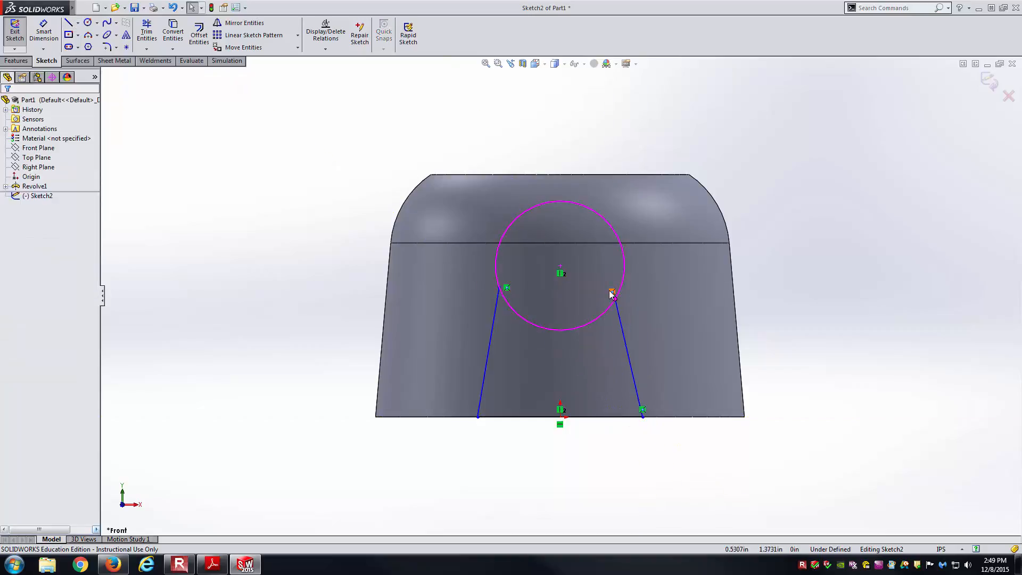
# Make both side lines tangent to the circle
pyautogui.click(496, 303)
pyautogui.keyDown('ctrl'); pyautogui.click(511, 308); pyautogui.keyUp('ctrl')
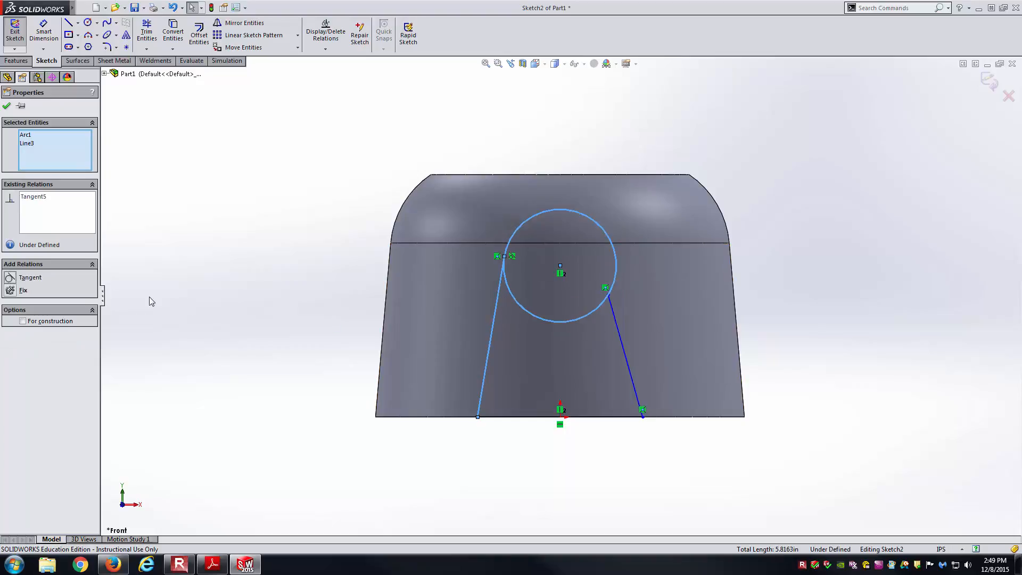
pyautogui.click(10, 278)
pyautogui.click(595, 308)
pyautogui.keyDown('ctrl'); pyautogui.click(610, 311); pyautogui.keyUp('ctrl')
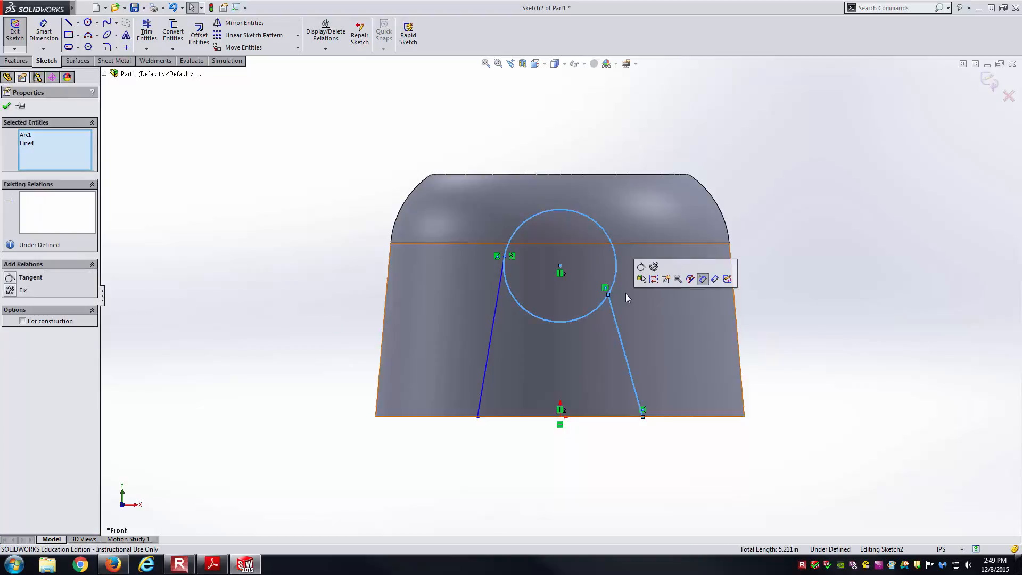
pyautogui.click(692, 276)
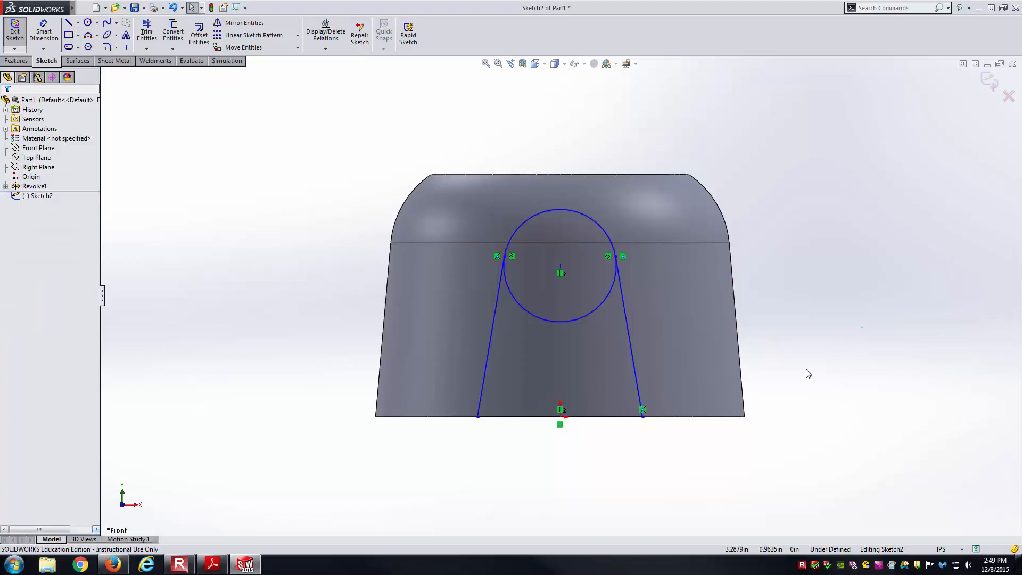
# Make both side lines vertical and move a tangent point slightly inward to narrow the profile
pyautogui.click(625, 319)
pyautogui.click(668, 275)
pyautogui.moveTo(478, 322); pyautogui.dragTo(479, 311)
pyautogui.click(519, 276)
pyautogui.click(771, 303)
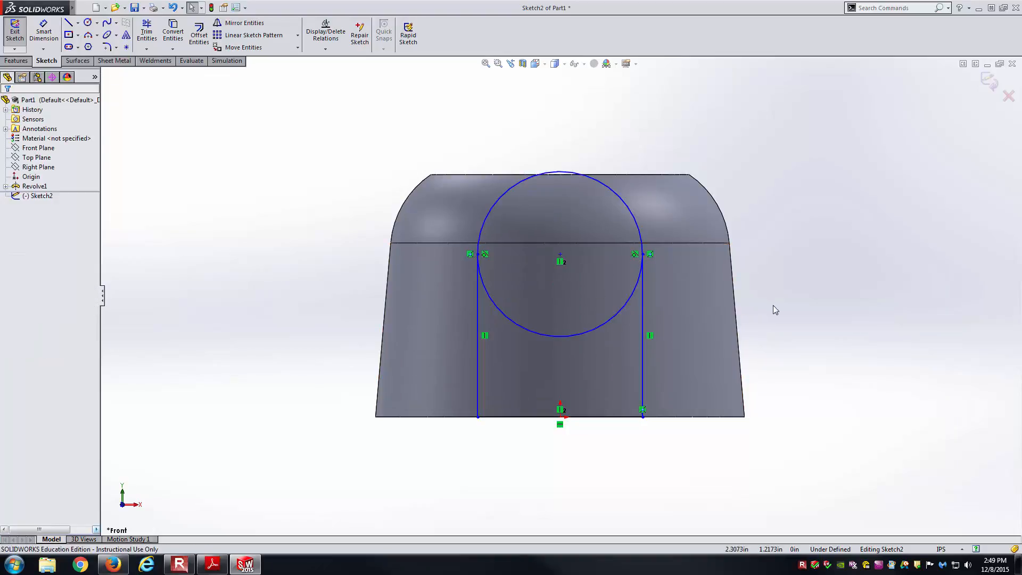
pyautogui.moveTo(641, 255)
pyautogui.mouseDown()
pyautogui.moveTo(645, 278)
pyautogui.moveTo(601, 281)
pyautogui.moveTo(634, 247)
pyautogui.mouseUp()
pyautogui.click(856, 326)
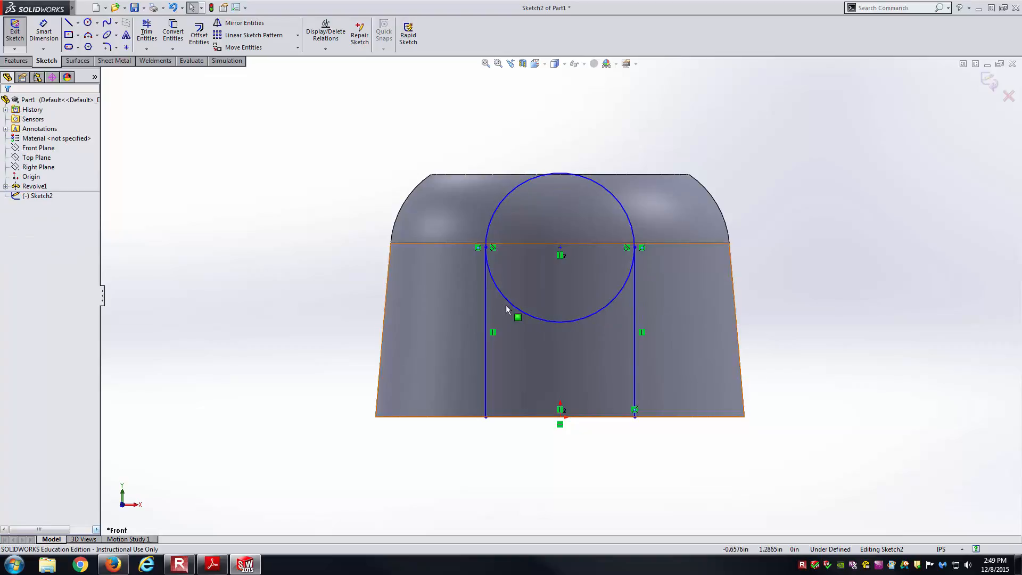
# Trim away the circle's lower half between the side lines, then widen and lower the resulting arch
pyautogui.click(146, 32)
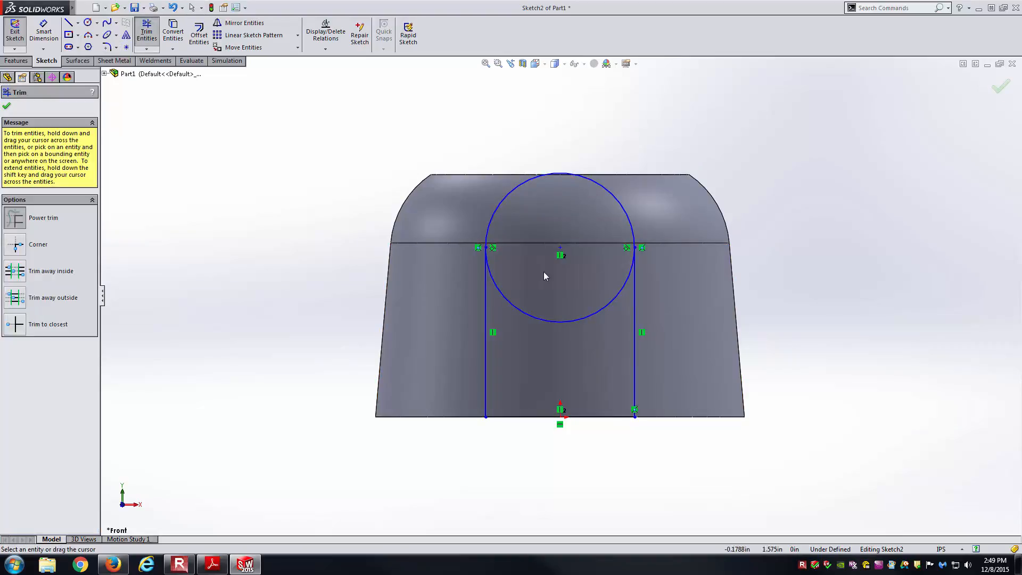
pyautogui.moveTo(542, 311); pyautogui.dragTo(546, 344)
pyautogui.press('Escape')
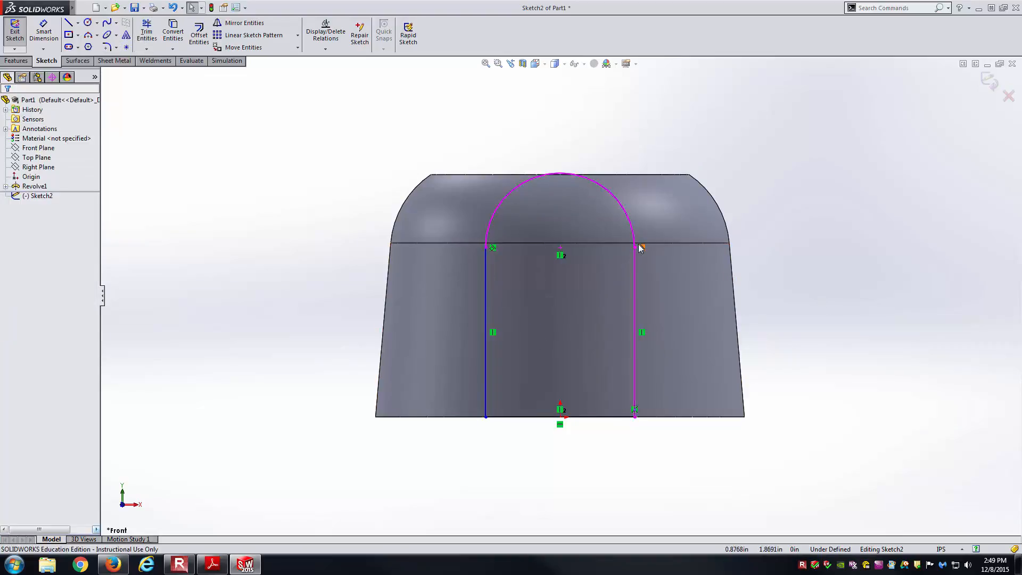
pyautogui.moveTo(631, 244); pyautogui.dragTo(712, 316)
pyautogui.click(798, 340)
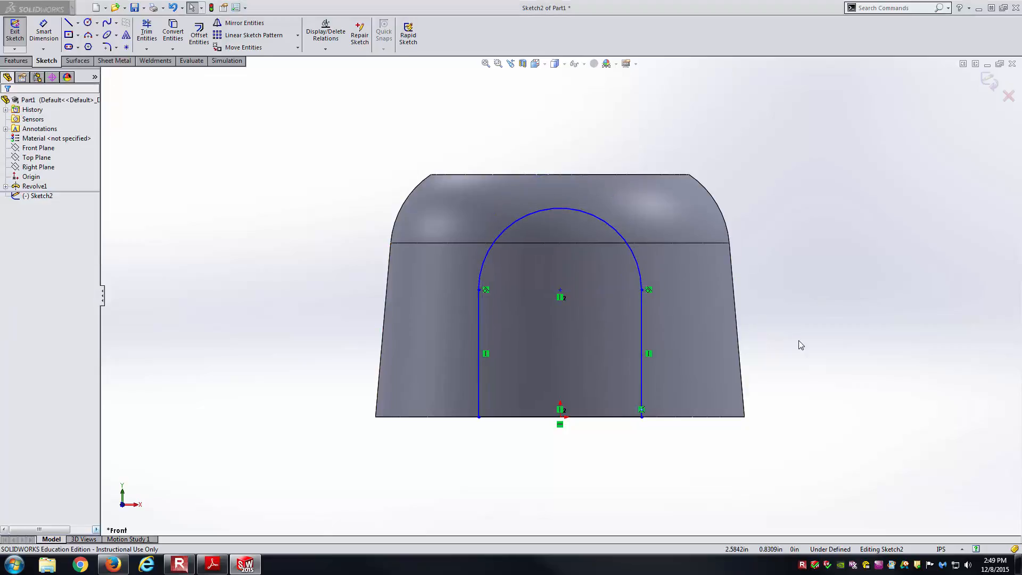
# Check the entrance radius on sheet 2 of the PDF drawing and dimension the arch's radius as .875 in
pyautogui.hotkey('alt', 'Tab')
pyautogui.scroll(-1, 603, 327)
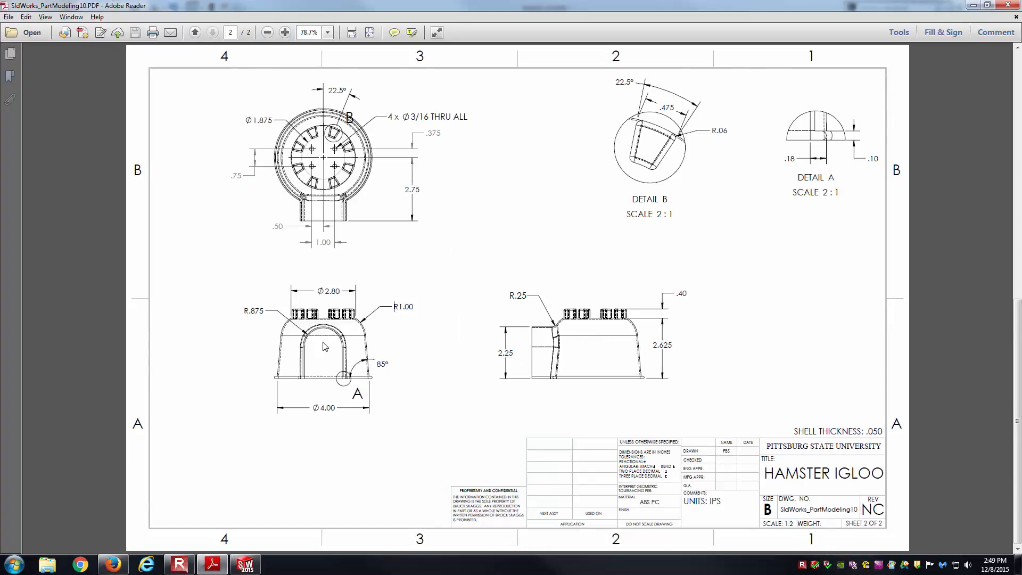
pyautogui.keyDown('ctrl'); pyautogui.scroll(2, 325, 347); pyautogui.keyUp('ctrl')
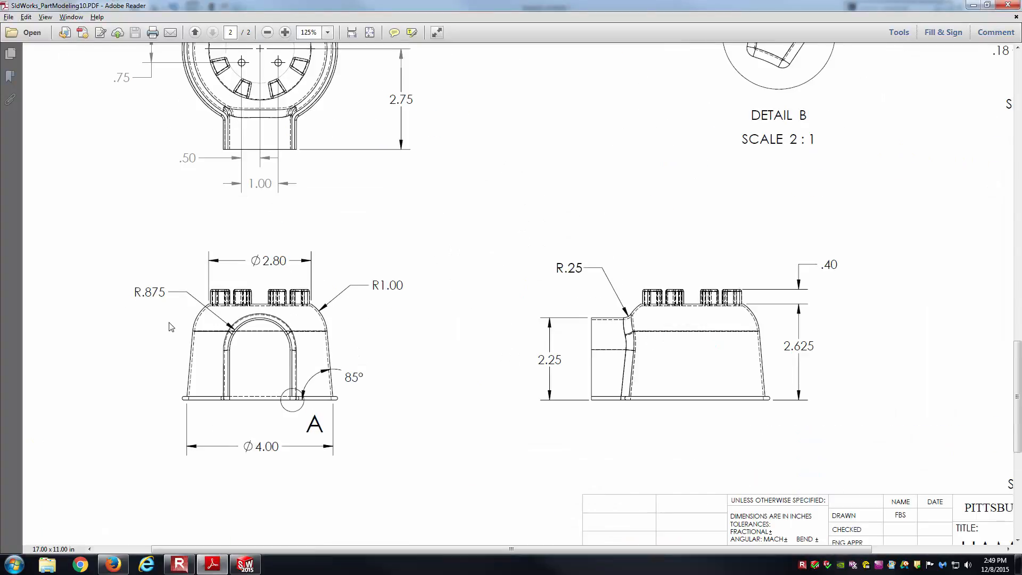
pyautogui.hotkey('alt', 'Tab')
pyautogui.moveTo(675, 296); pyautogui.dragTo(676, 200, button='right')
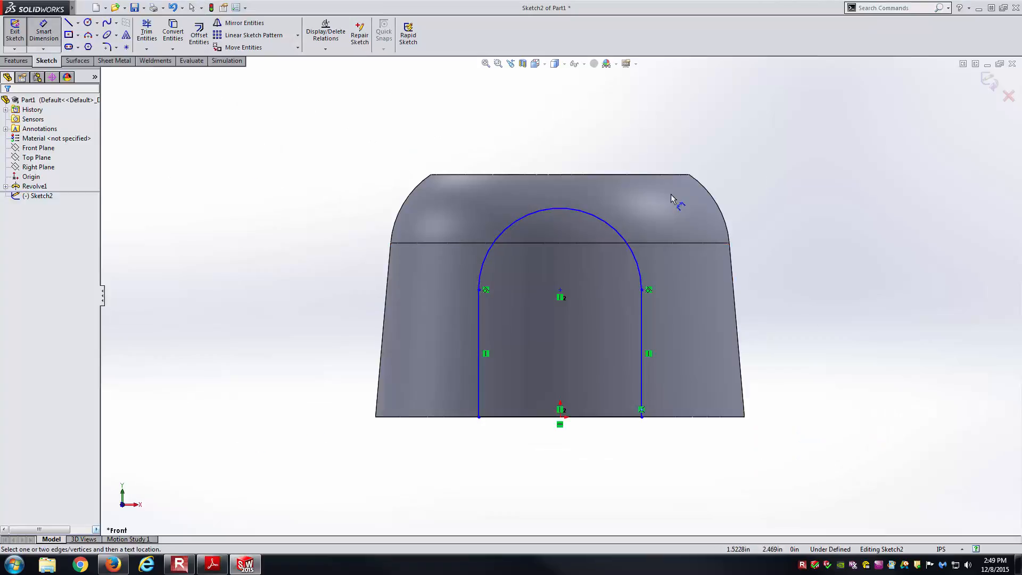
pyautogui.click(605, 221)
pyautogui.click(442, 132)
pyautogui.write('.875')
pyautogui.press('Return')
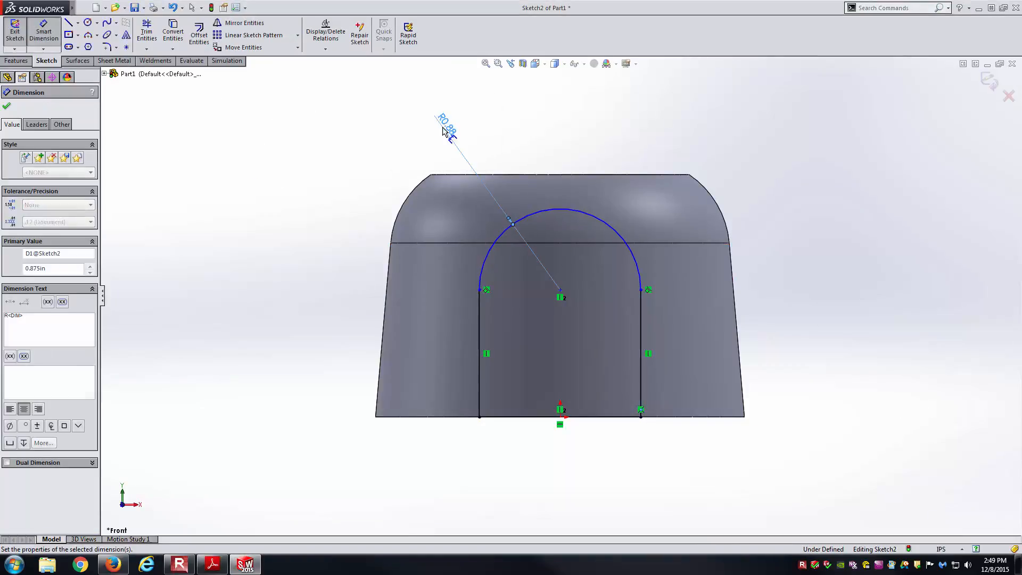
# Check the entrance height on the drawing's side view and add a vertical dimension between the arch and the base line
pyautogui.hotkey('alt', 'Tab')
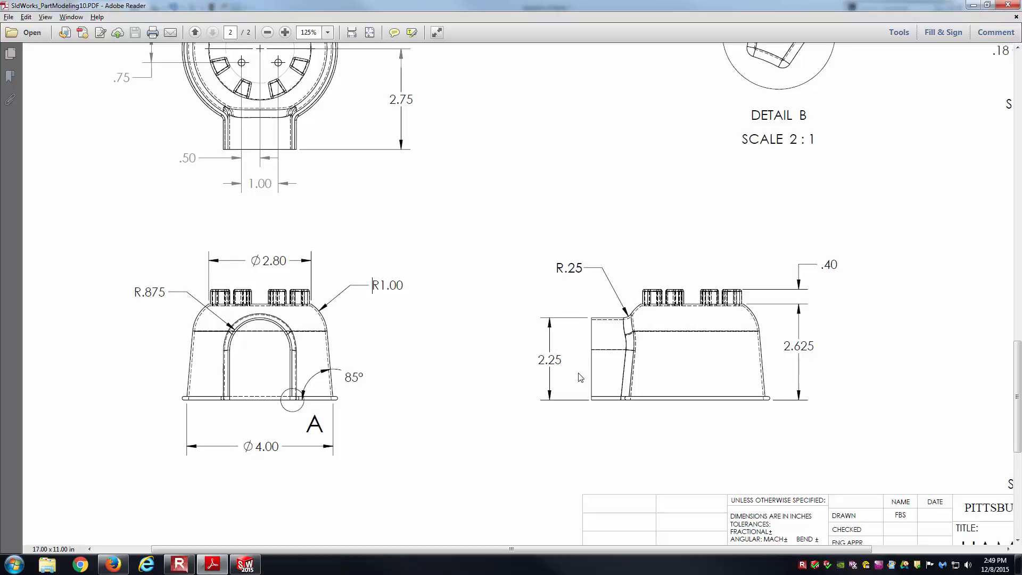
pyautogui.hotkey('alt', 'Tab')
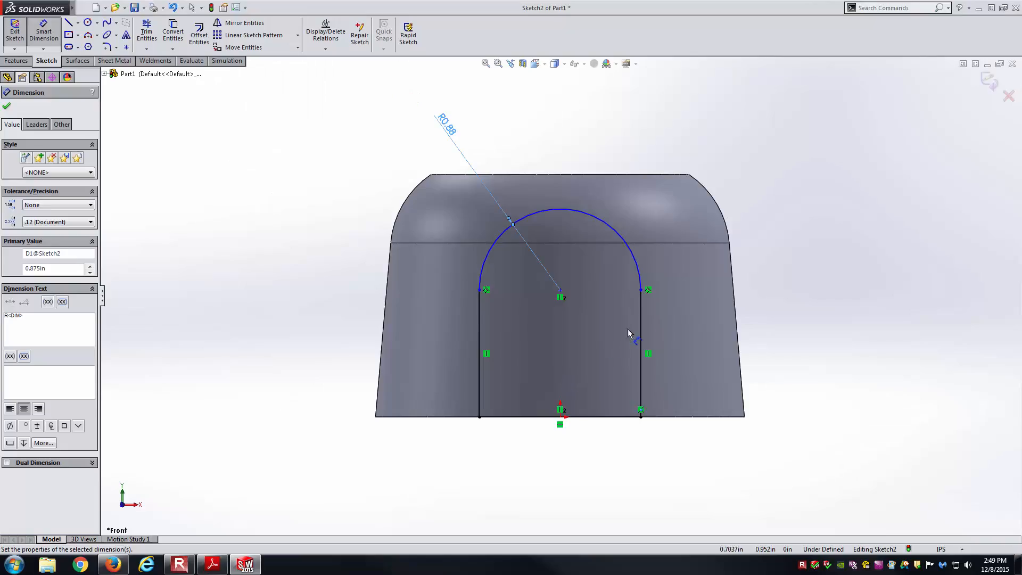
pyautogui.click(620, 238)
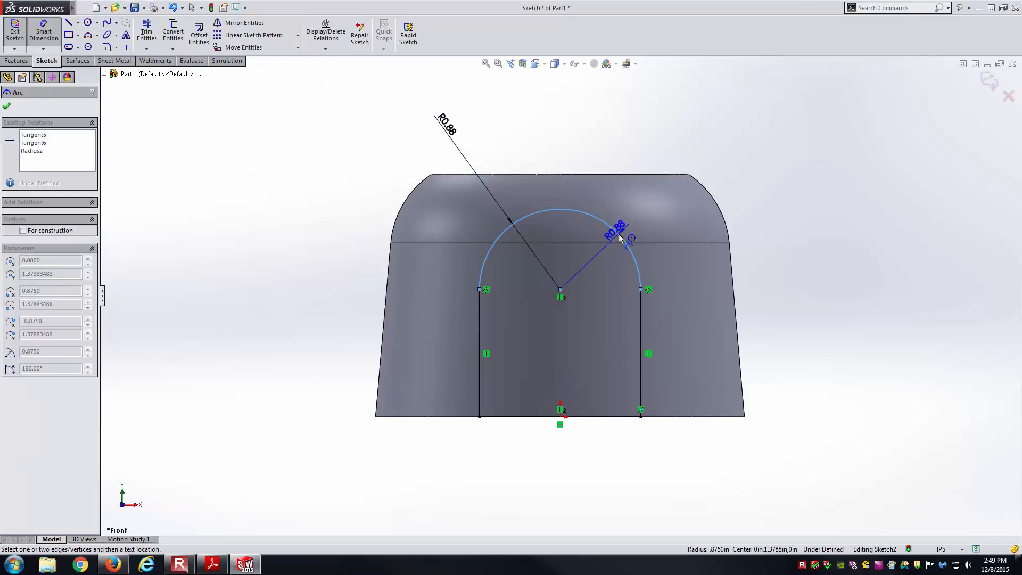
pyautogui.click(598, 417)
pyautogui.click(855, 346)
pyautogui.click(815, 339)
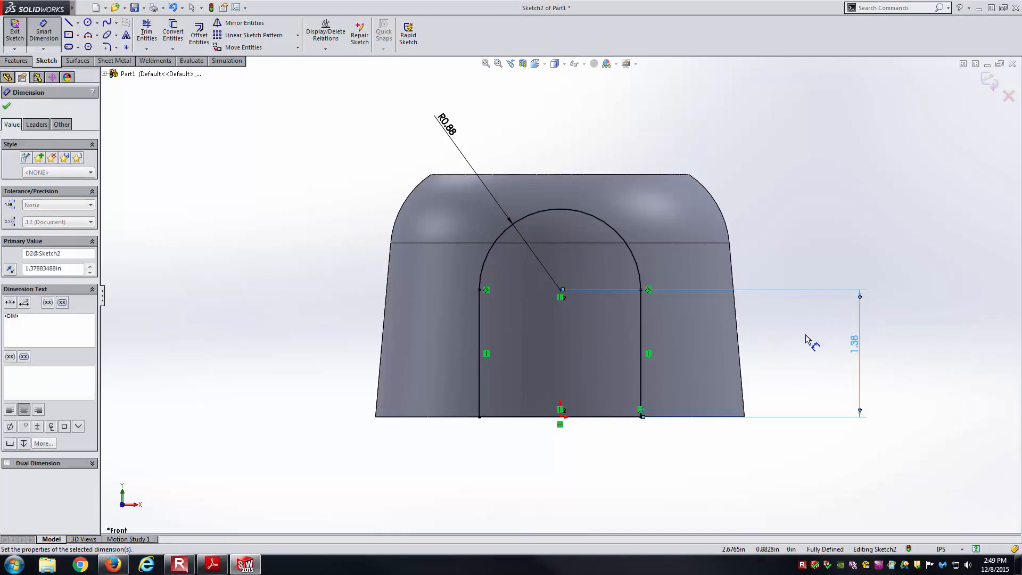
pyautogui.press('Escape')
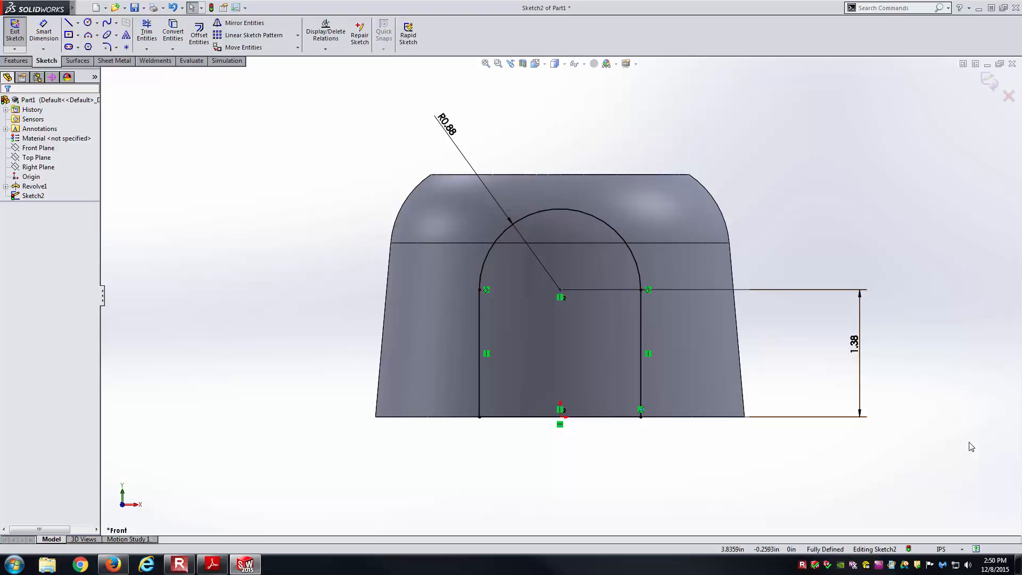
# Recheck the drawing's entrance height and set the vertical dimension's first arc condition to Max so it measures to the arch's top
pyautogui.hotkey('alt', 'Tab')
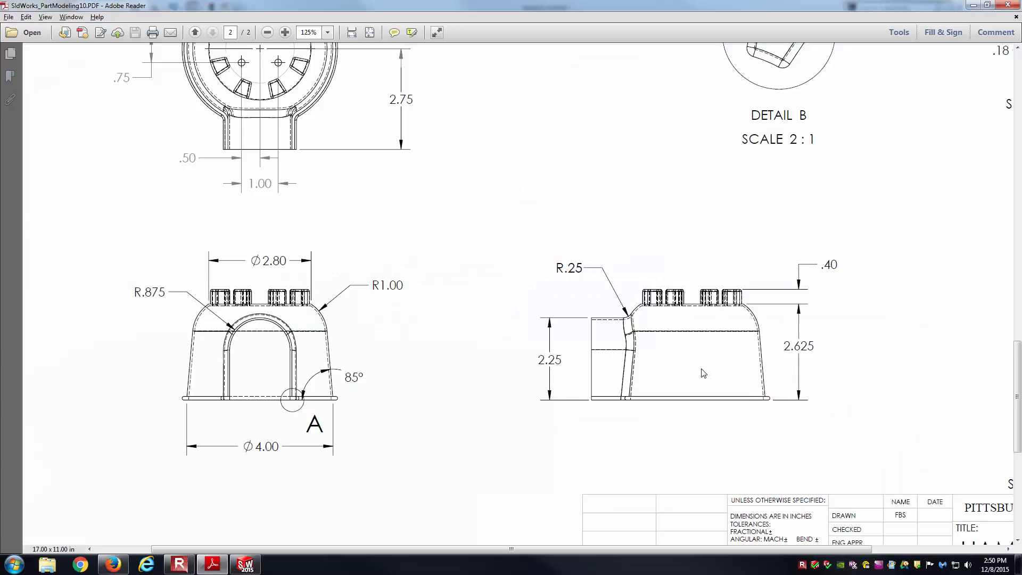
pyautogui.hotkey('alt', 'Tab')
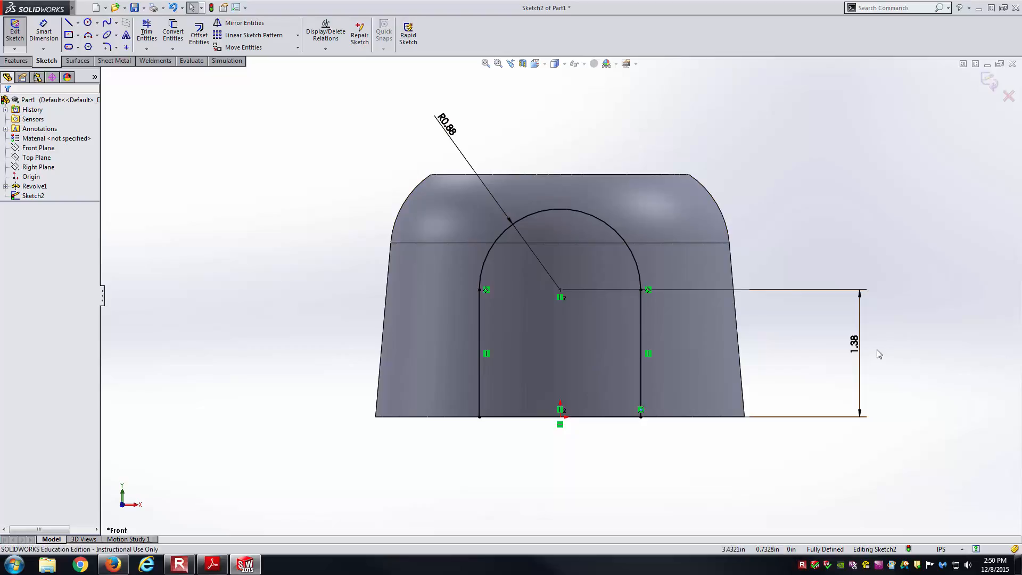
pyautogui.click(855, 345)
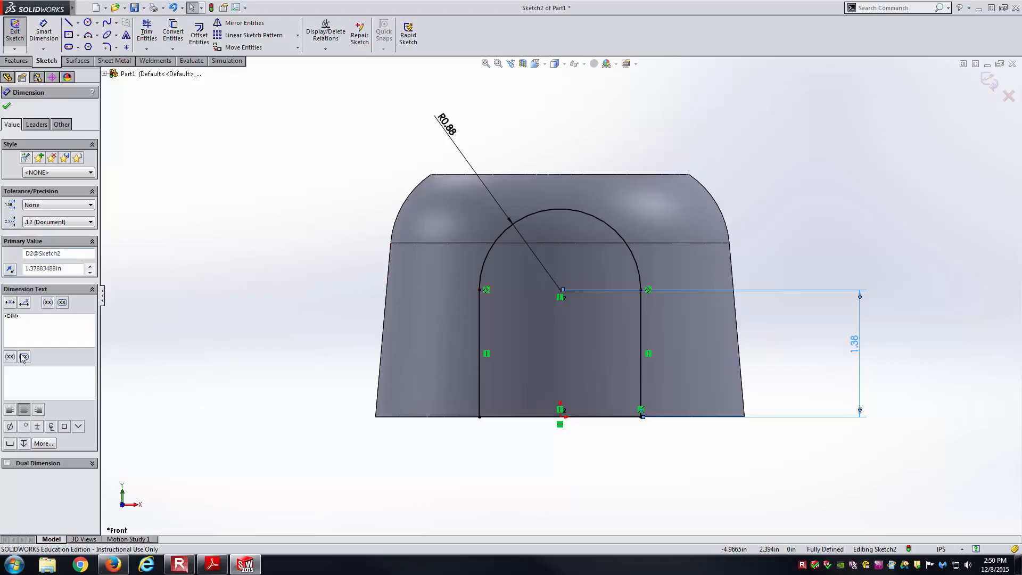
pyautogui.click(37, 126)
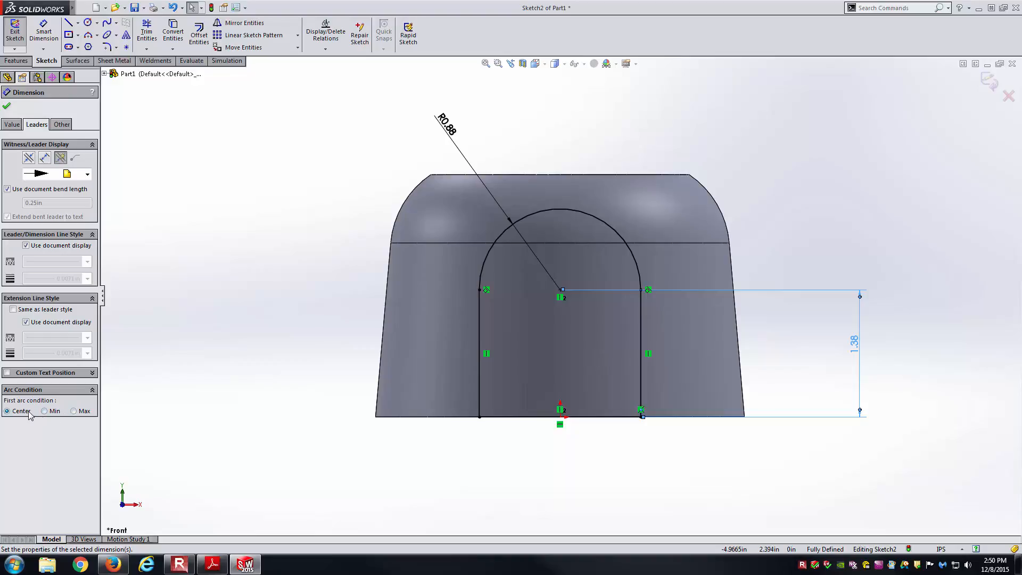
pyautogui.click(45, 412)
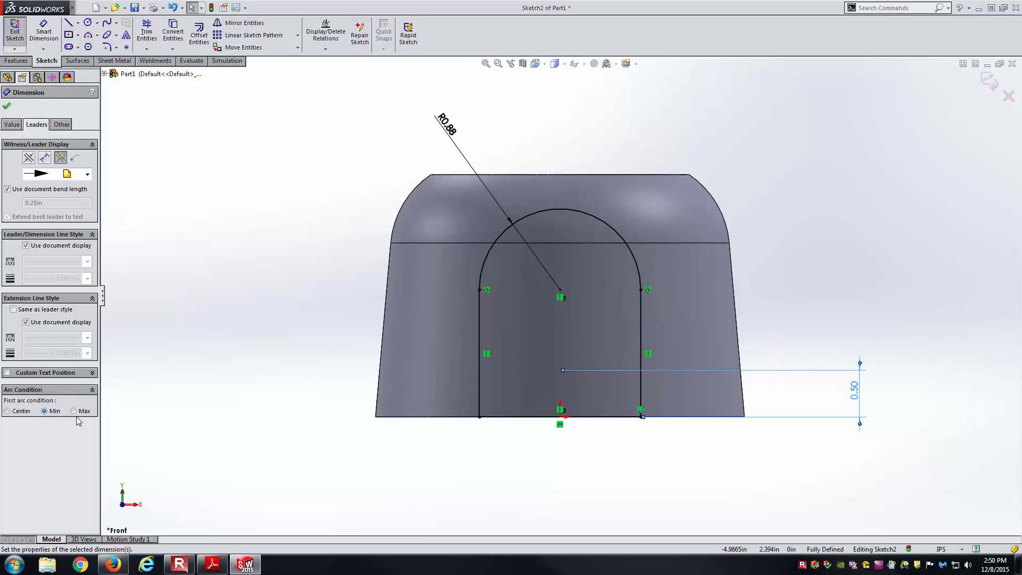
pyautogui.click(74, 411)
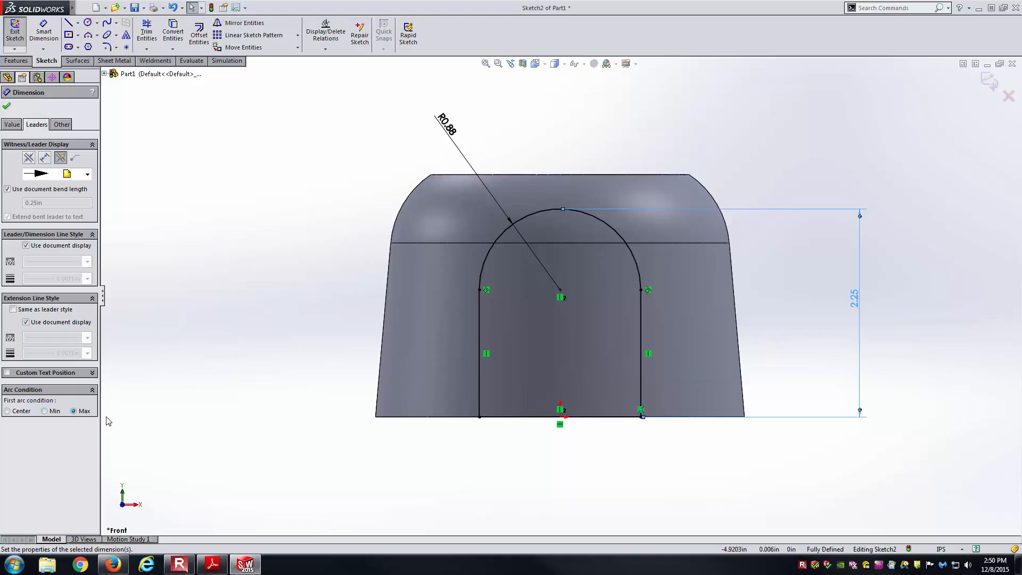
pyautogui.click(107, 421)
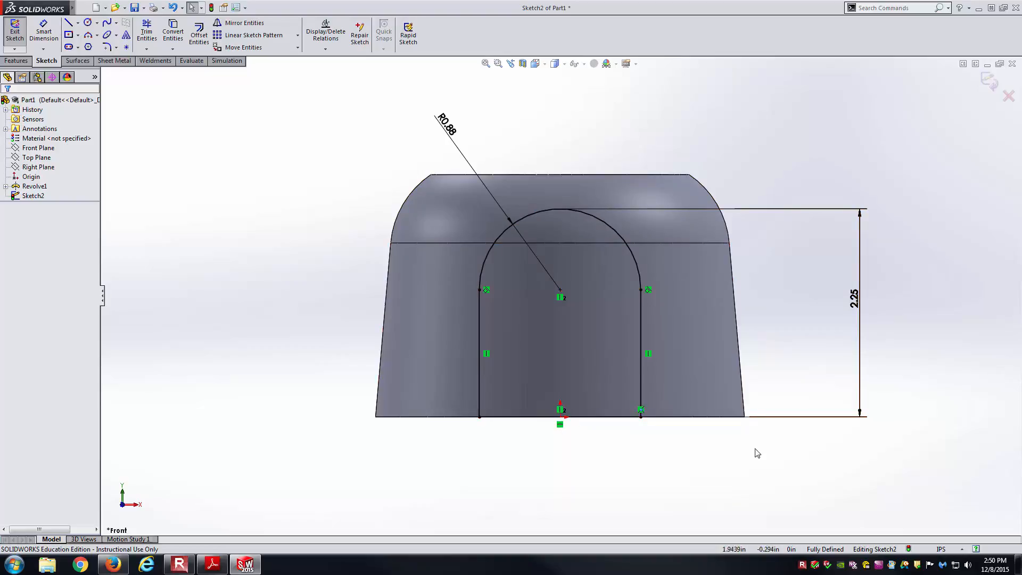
# Set the arch's overall height dimension to 2.25 in
pyautogui.doubleClick(854, 299)
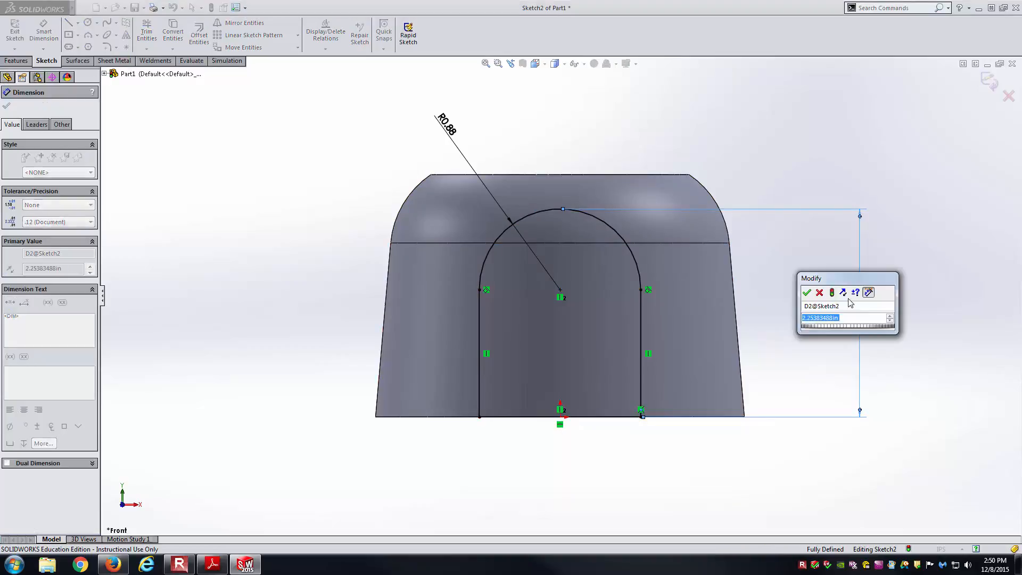
pyautogui.write('2.25')
pyautogui.press('Return')
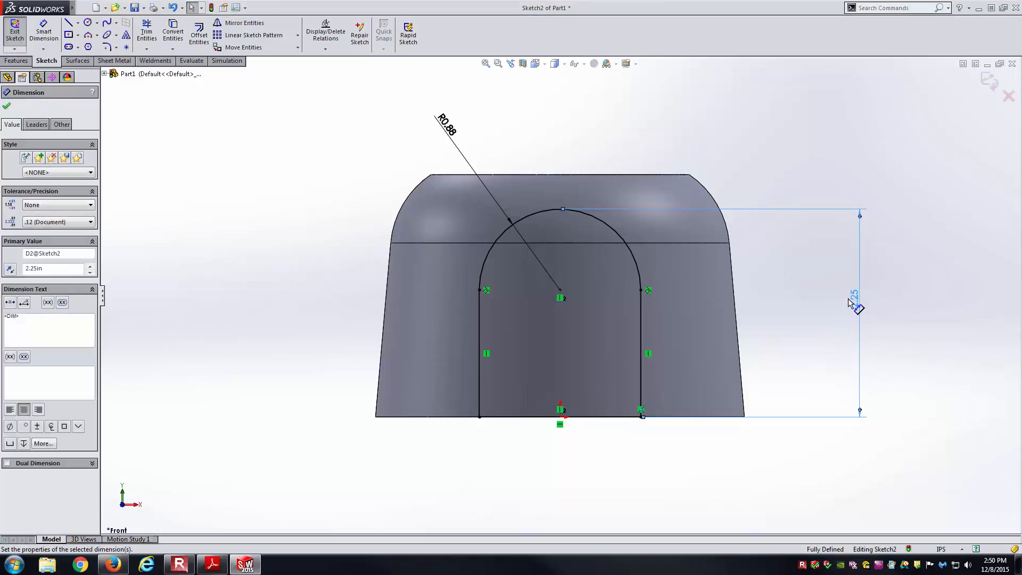
# Finish the arched entrance sketch and check the entrance's depth on the top view of the PDF drawing
pyautogui.click(772, 193)
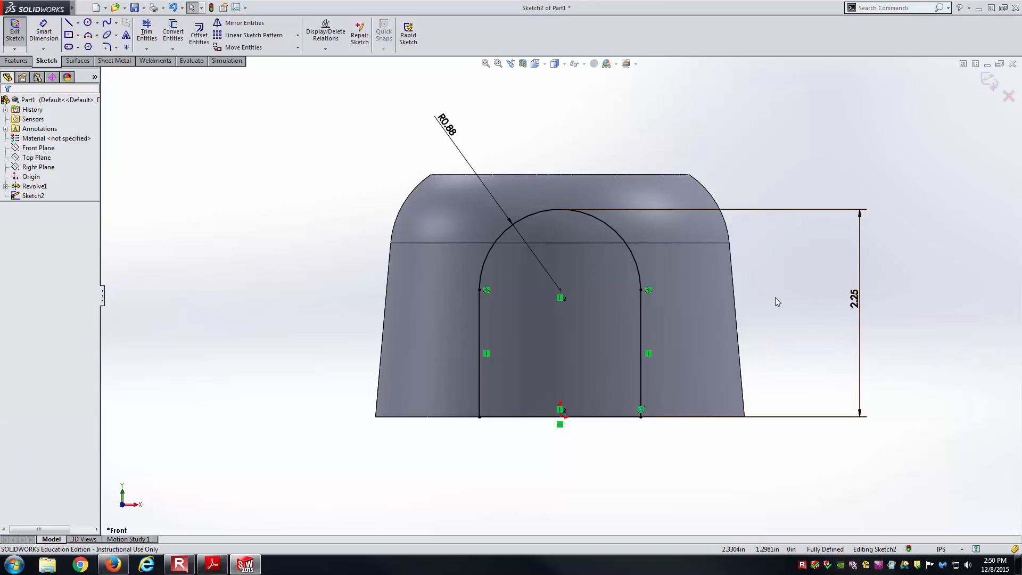
pyautogui.moveTo(775, 297); pyautogui.dragTo(722, 344, button='middle')
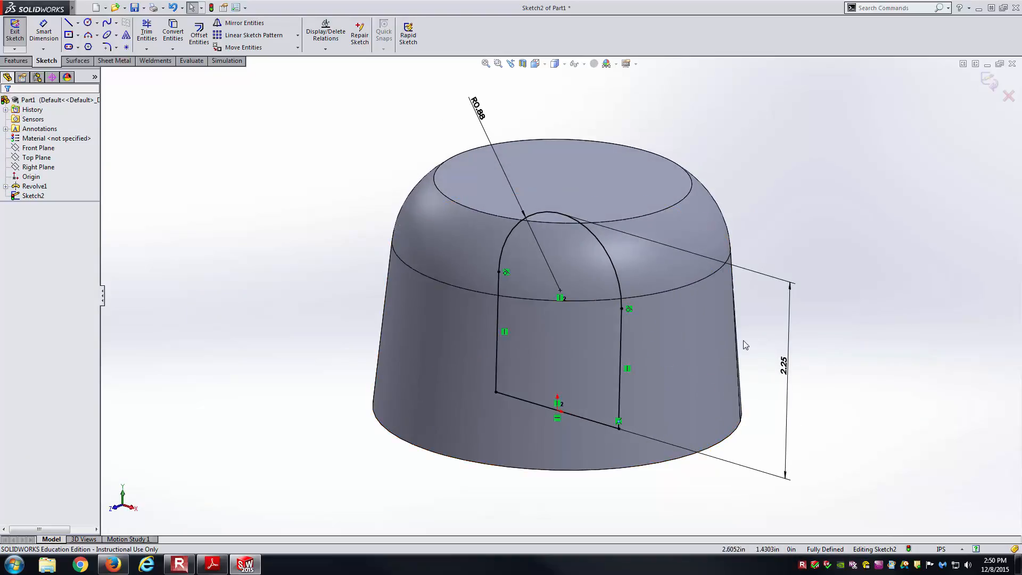
pyautogui.press('z')
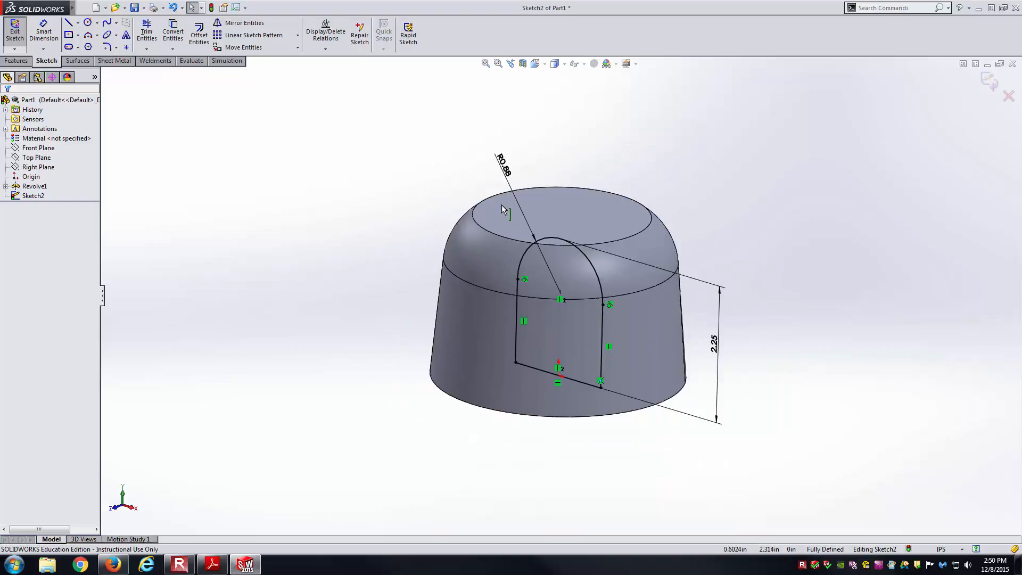
pyautogui.click(986, 85)
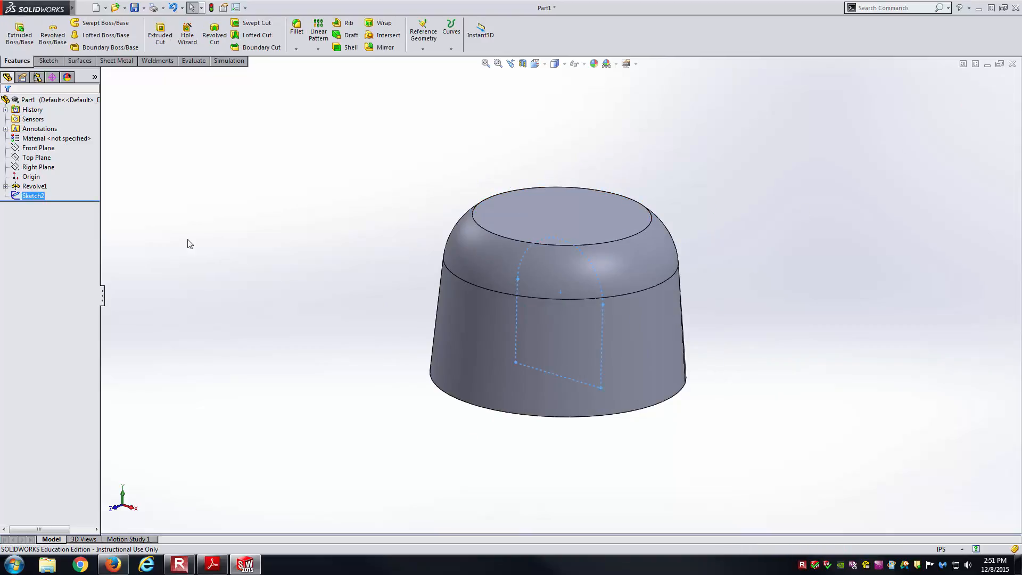
pyautogui.click(112, 566)
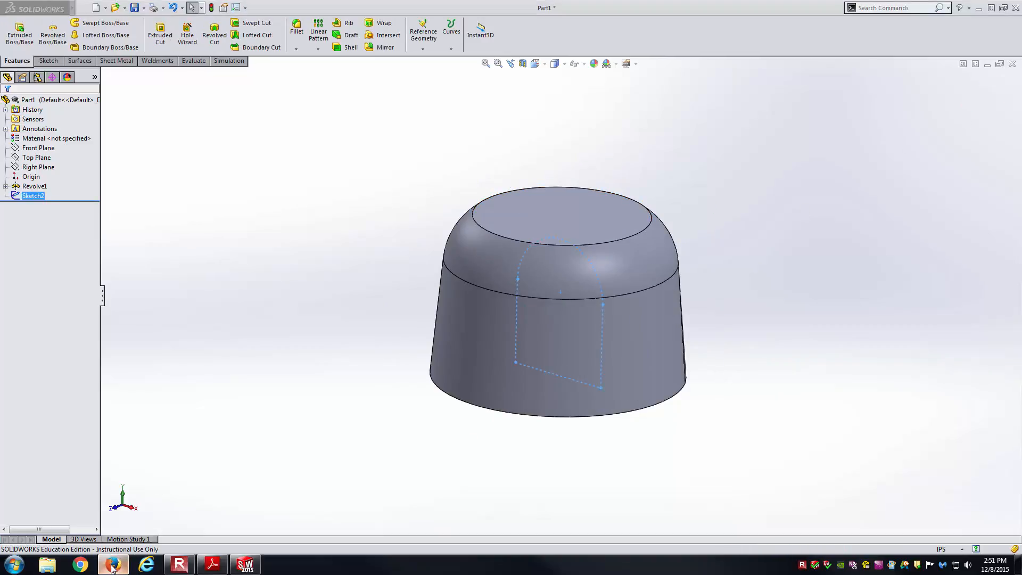
pyautogui.click(213, 564)
pyautogui.scroll(2, 420, 210)
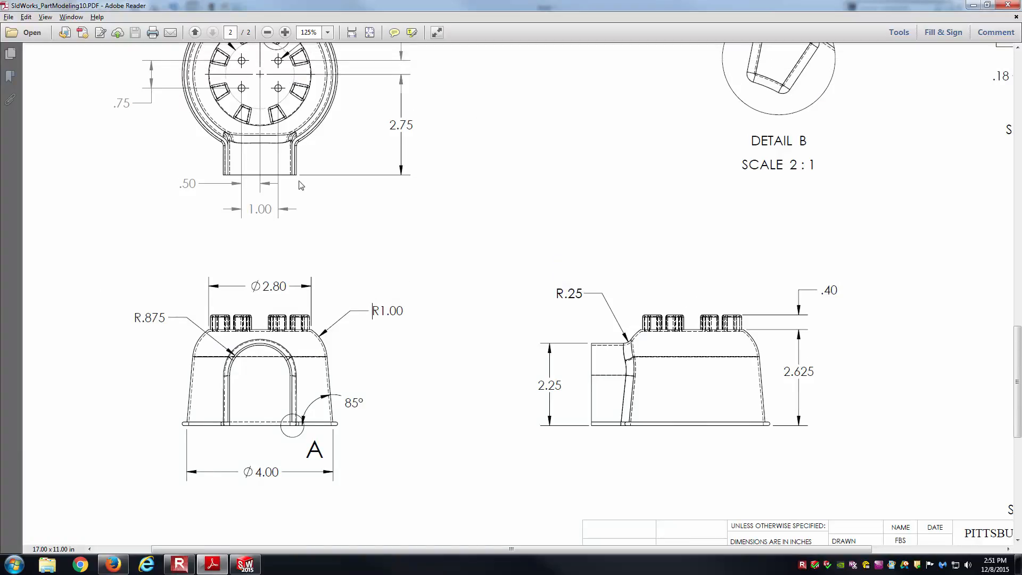
pyautogui.click(243, 564)
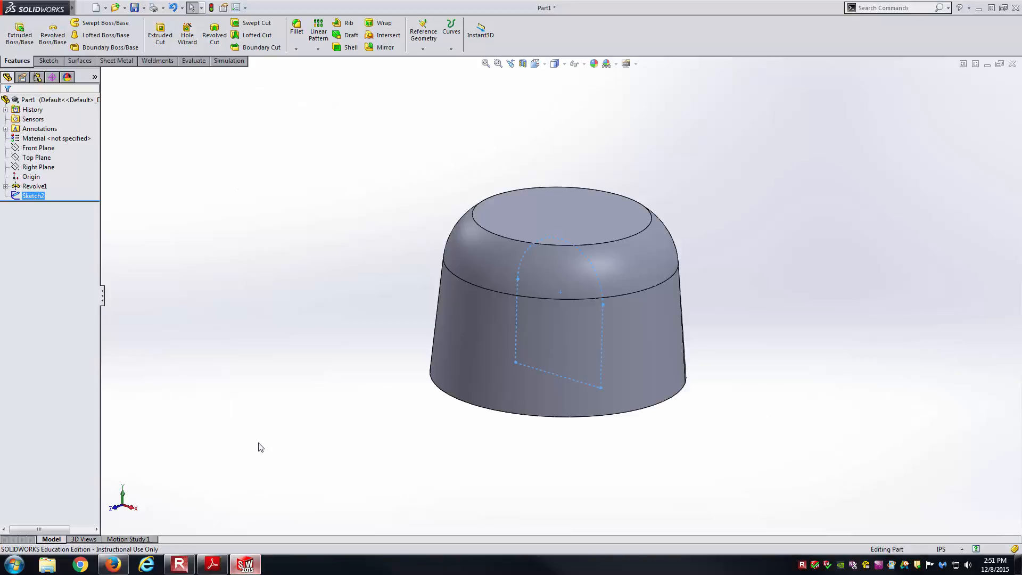
# Extrude the arched entrance sketch as a blind boss 2.75 in deep, merged with the revolved body
pyautogui.click(20, 33)
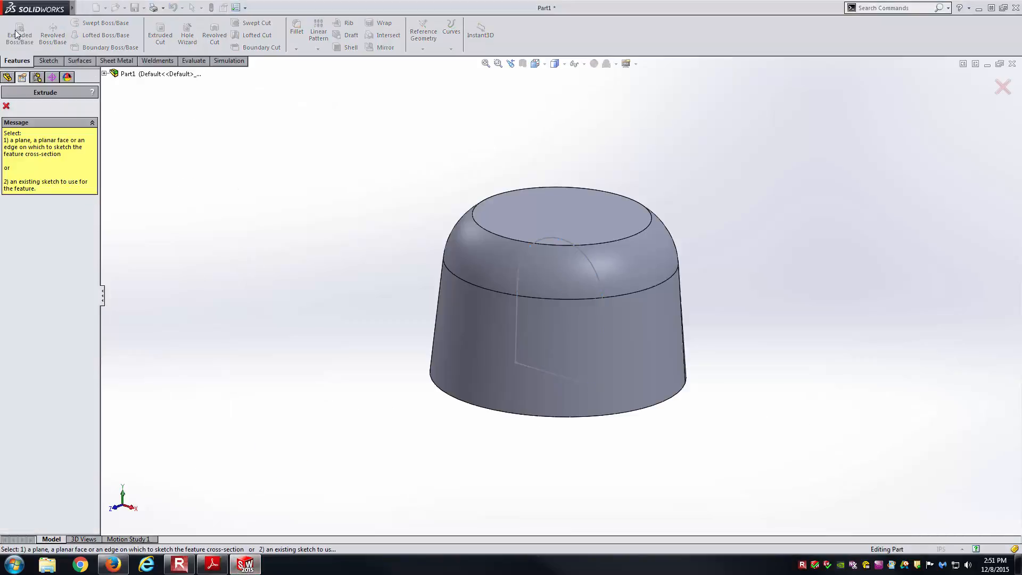
pyautogui.click(104, 74)
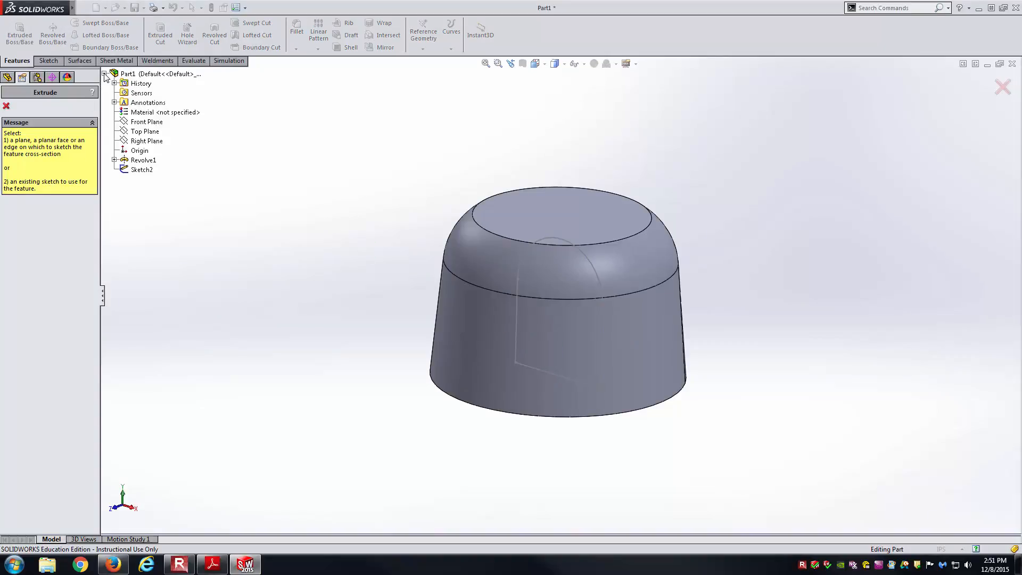
pyautogui.click(133, 169)
pyautogui.doubleClick(57, 205)
pyautogui.write('2.25')
pyautogui.press('Return')
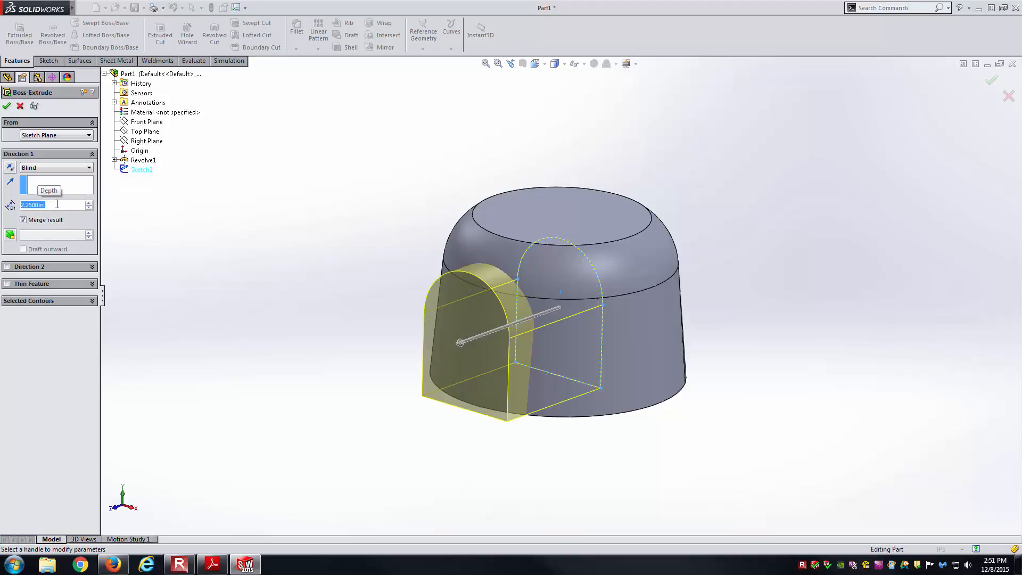
pyautogui.hotkey('alt', 'Tab')
pyautogui.hotkey('alt', 'Tab')
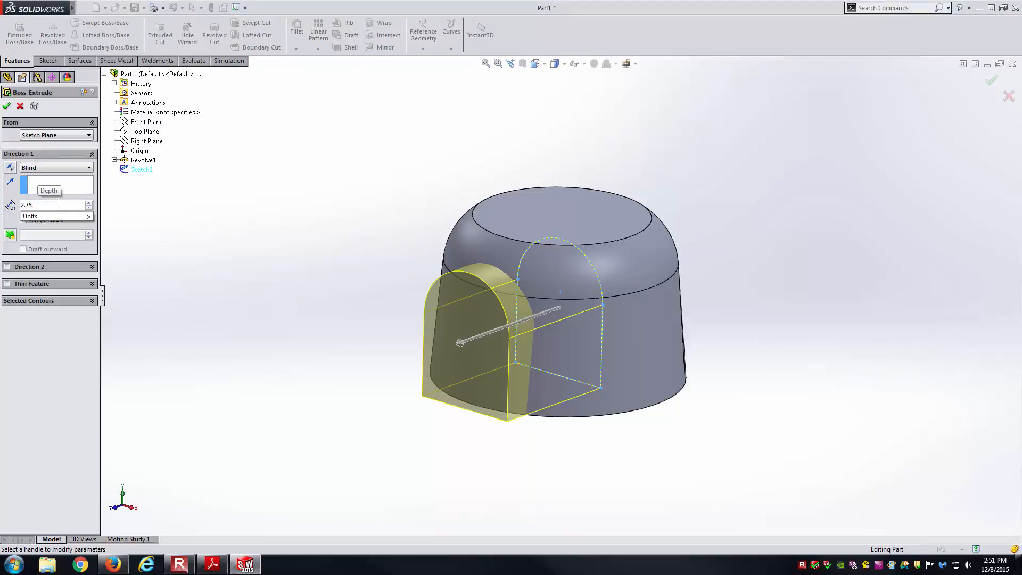
pyautogui.write('2.75')
pyautogui.press('Return')
pyautogui.press('Return')
pyautogui.click(271, 293)
pyautogui.hotkey('ctrl', '7')
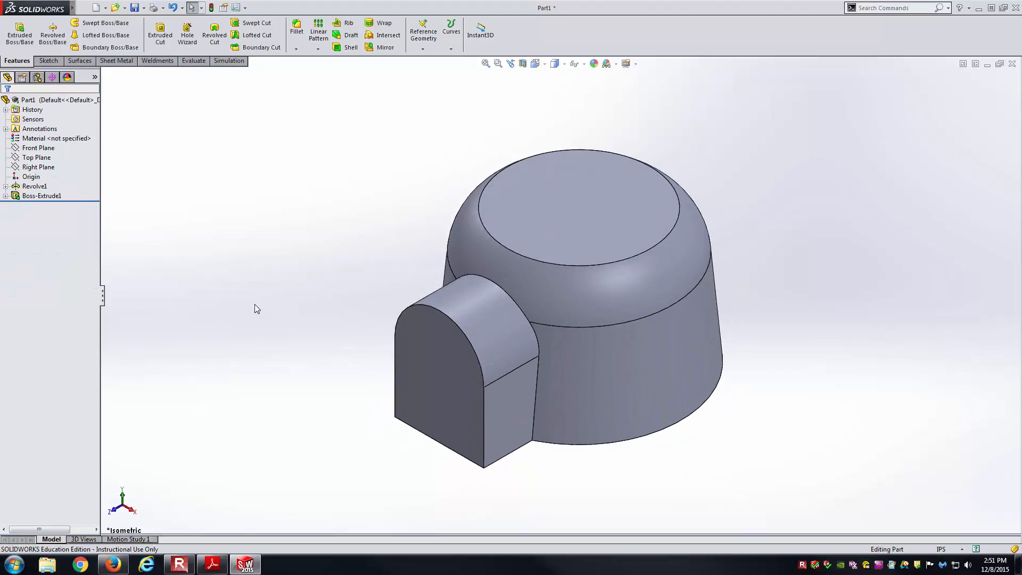
# Compare the model with the drawing's isometric view and check the side view for the fillet radius between entrance and body
pyautogui.hotkey('alt', 'Tab')
pyautogui.hotkey('alt', 'Tab')
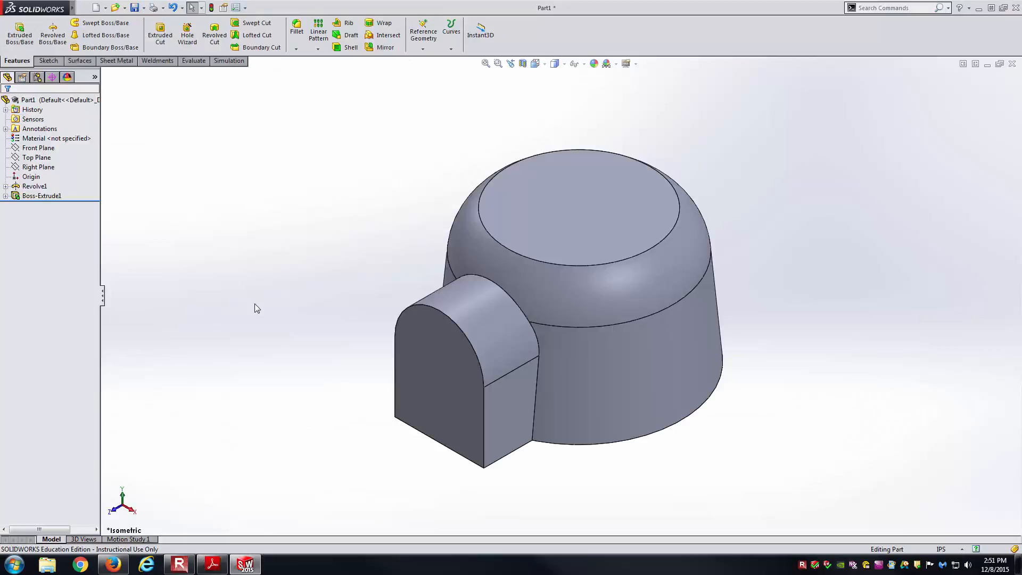
pyautogui.hotkey('alt', 'Tab')
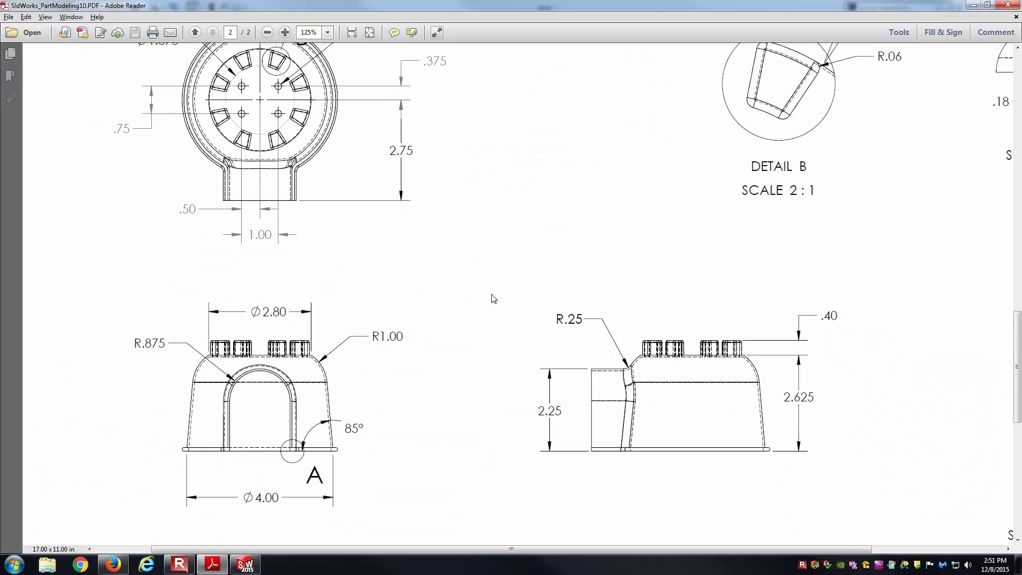
pyautogui.keyDown('ctrl'); pyautogui.scroll(-2, 492, 294); pyautogui.keyUp('ctrl')
pyautogui.scroll(1, 491, 294)
pyautogui.hotkey('alt', 'Tab')
pyautogui.hotkey('alt', 'Tab')
pyautogui.hotkey('alt', 'Tab')
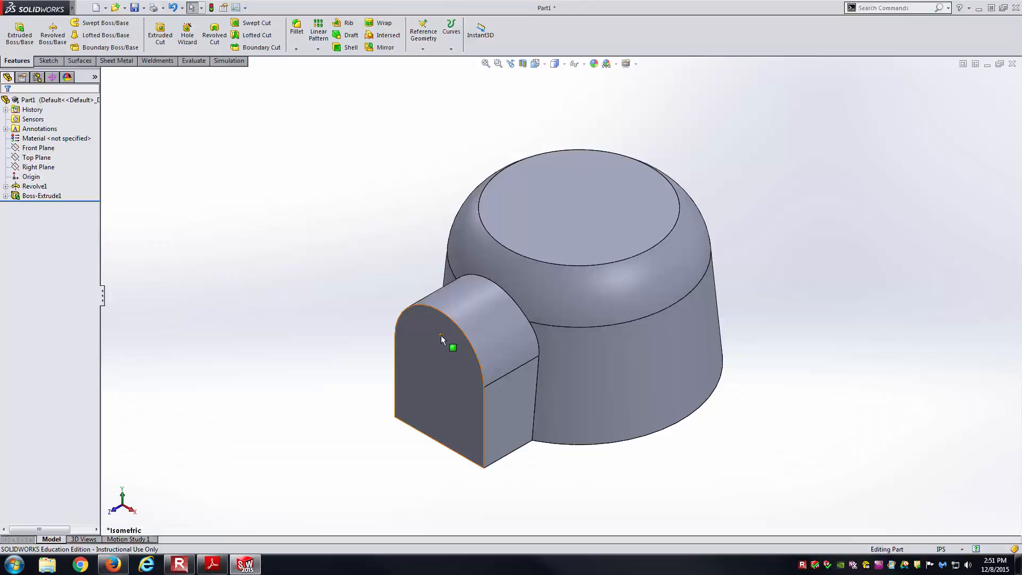
pyautogui.hotkey('alt', 'Tab')
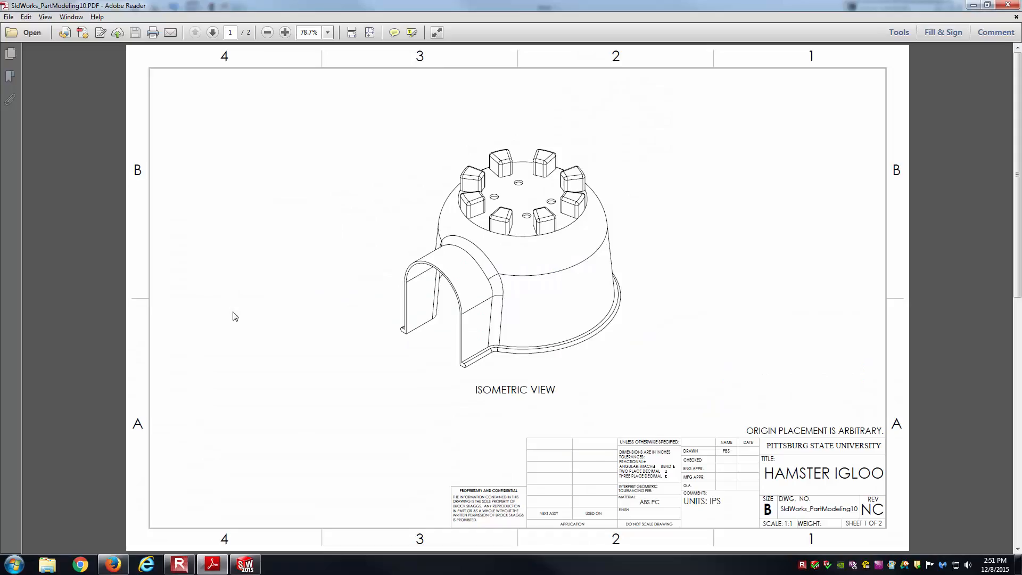
pyautogui.hotkey('alt', 'Tab')
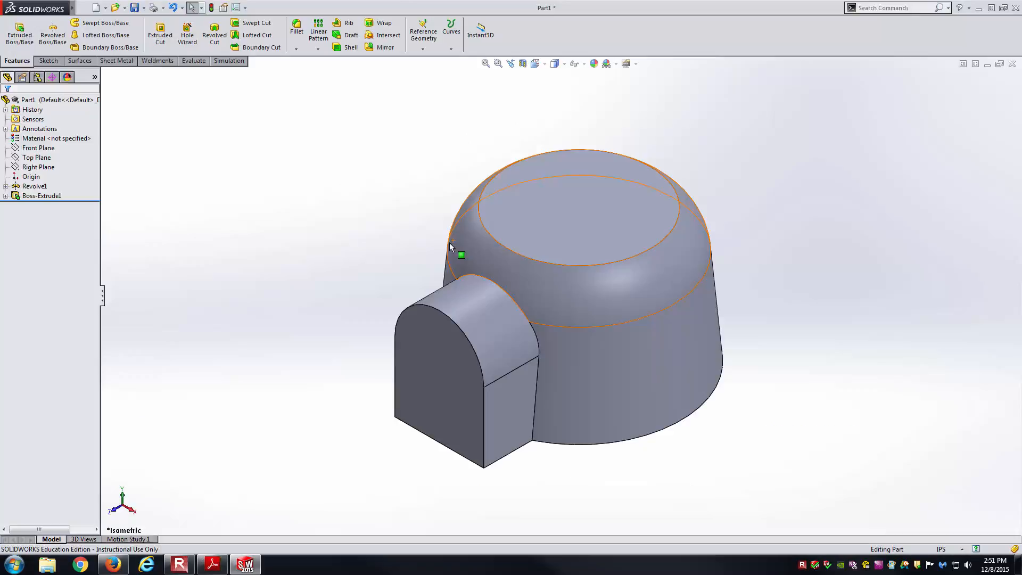
pyautogui.scroll(-5, 425, 256)
pyautogui.scroll(3, 423, 253)
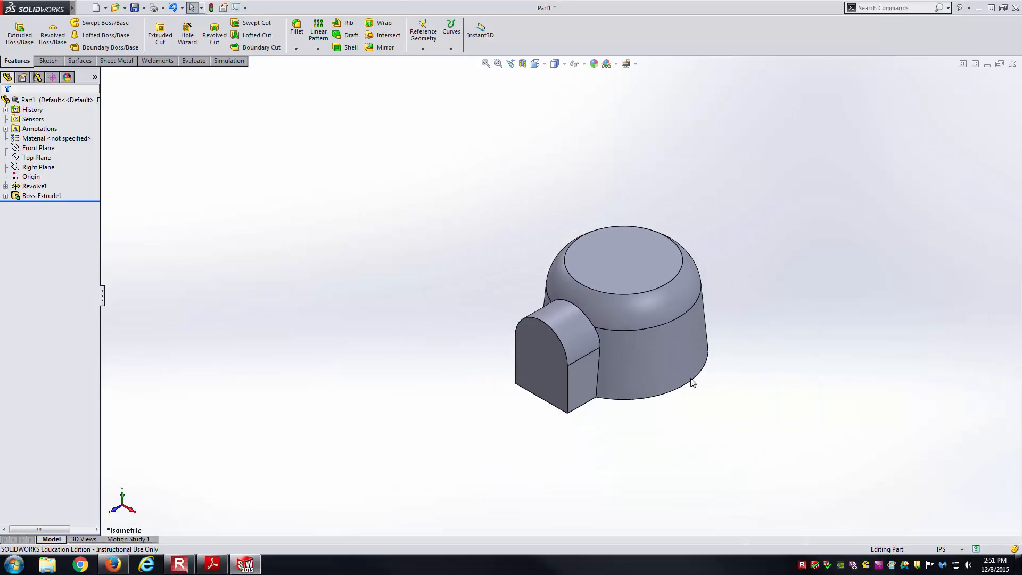
pyautogui.hotkey('alt', 'Tab')
pyautogui.scroll(-2, 633, 378)
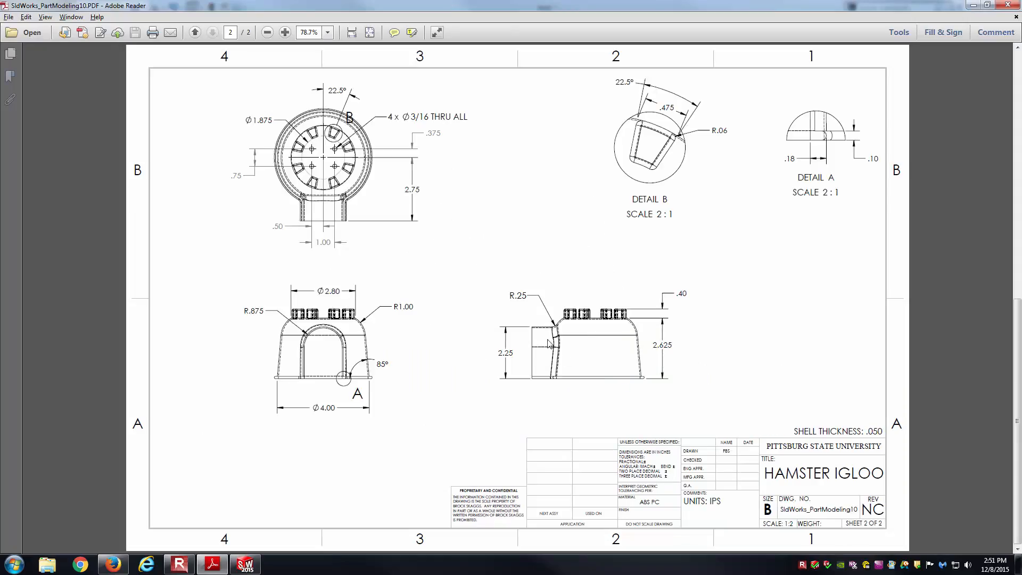
pyautogui.hotkey('alt', 'Tab')
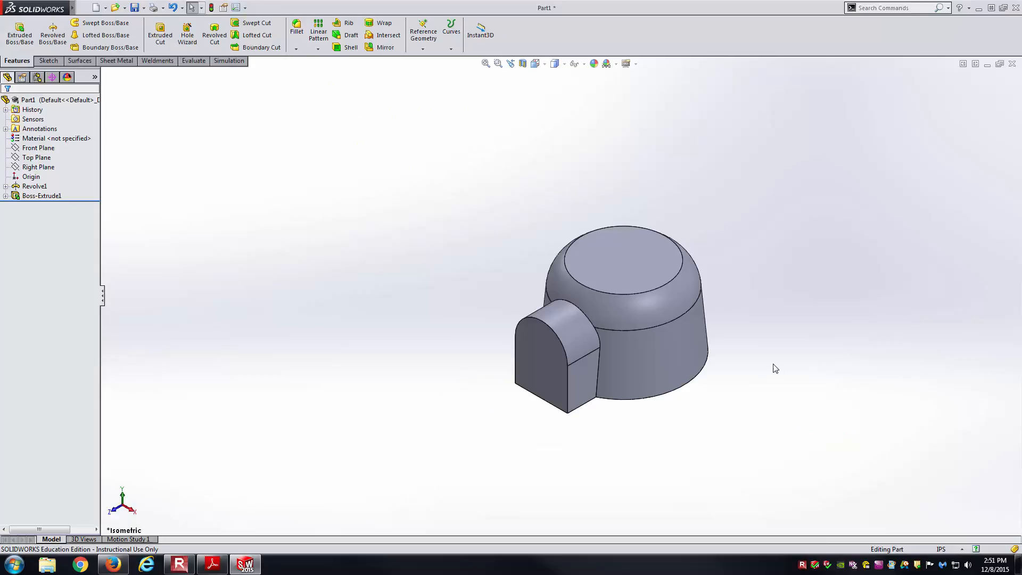
# Add a symmetric .25 in radius fillet along the edge where the entrance meets the igloo body
pyautogui.scroll(-3, 761, 373)
pyautogui.click(297, 27)
pyautogui.write('.25')
pyautogui.press('Return')
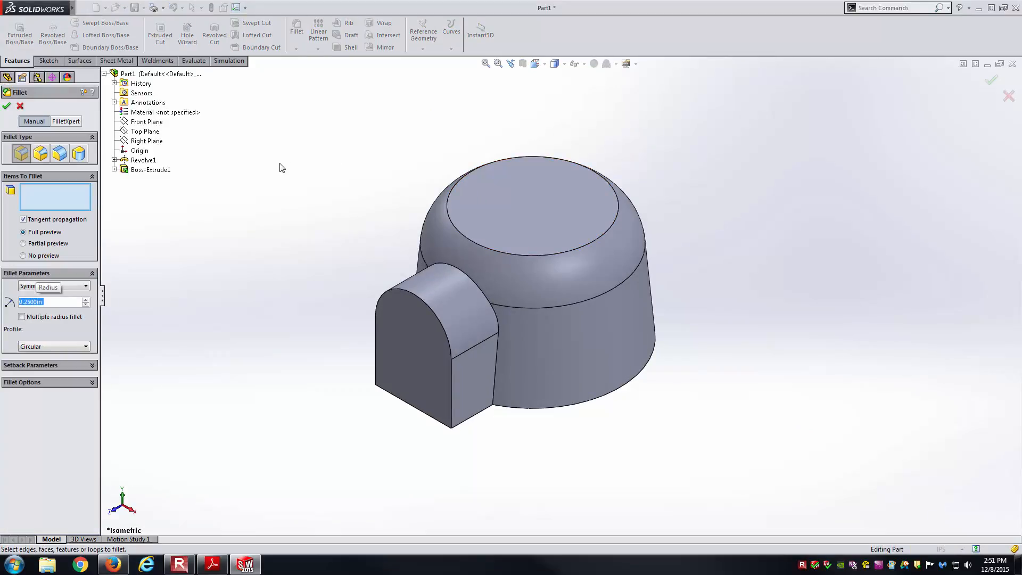
pyautogui.click(73, 196)
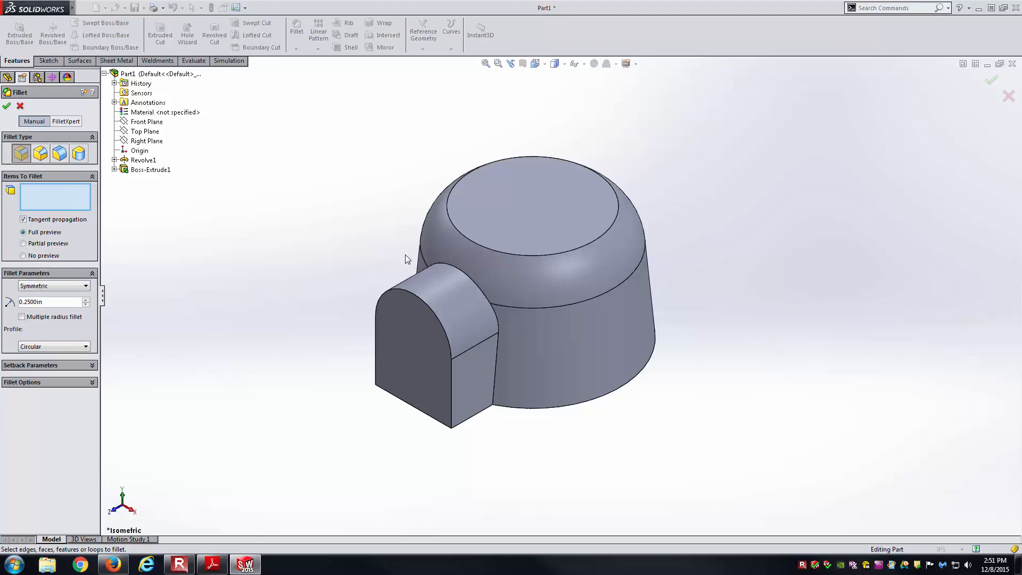
pyautogui.click(443, 275)
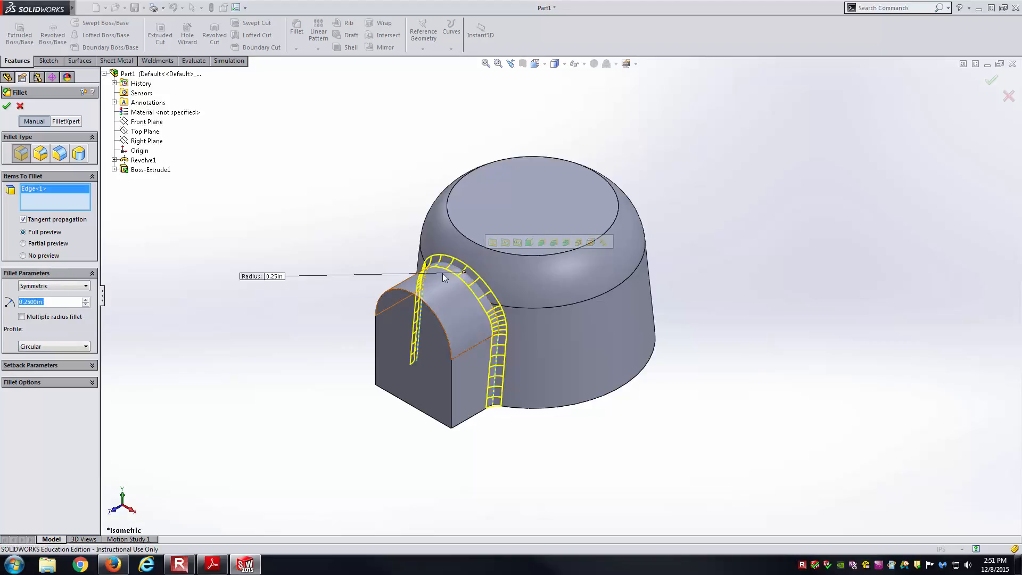
pyautogui.press('Return')
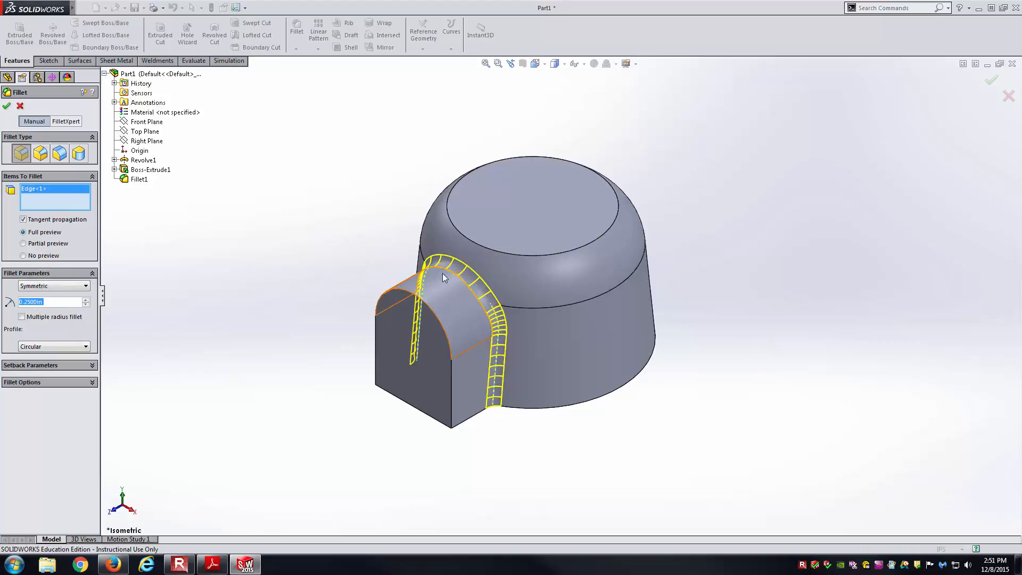
pyautogui.moveTo(472, 299); pyautogui.dragTo(460, 272, button='middle')
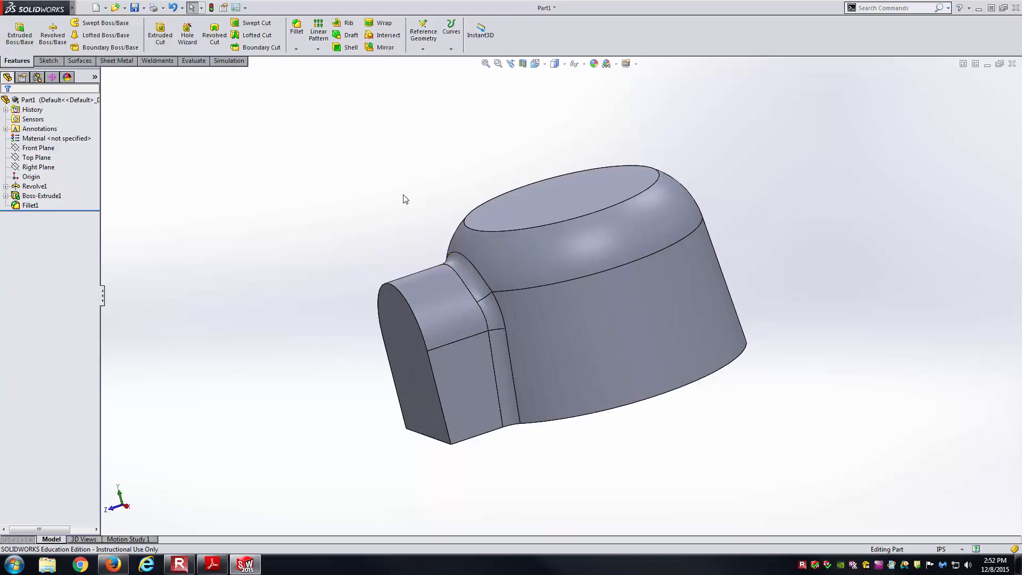
pyautogui.hotkey('ctrl', '7')
# Examine the raised tabs on sheet 2 of the drawing, in the side view and the top view
pyautogui.hotkey('alt', 'Tab')
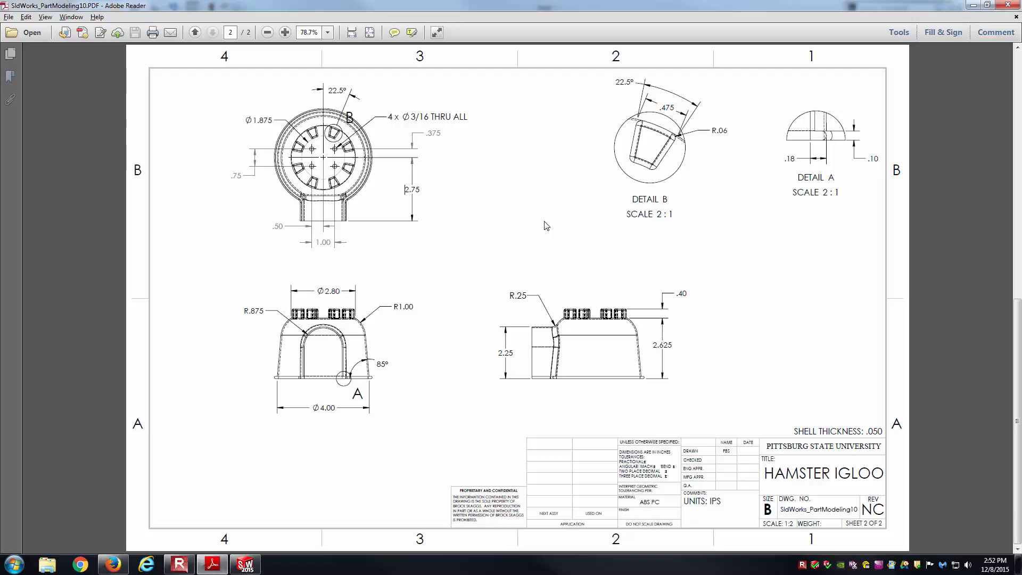
pyautogui.keyDown('ctrl'); pyautogui.scroll(3, 607, 337); pyautogui.keyUp('ctrl')
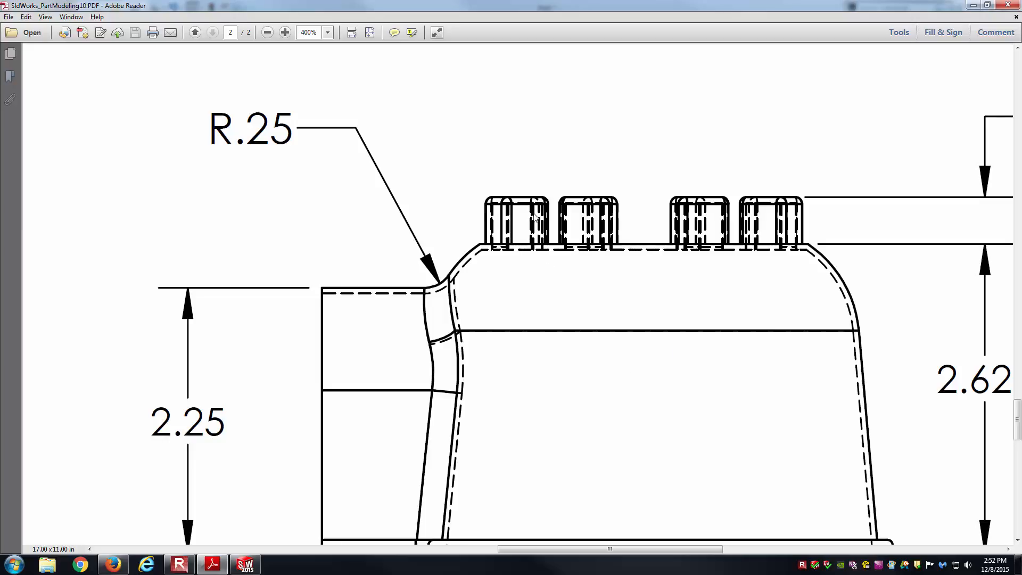
pyautogui.keyDown('ctrl'); pyautogui.scroll(-1, 658, 308); pyautogui.keyUp('ctrl')
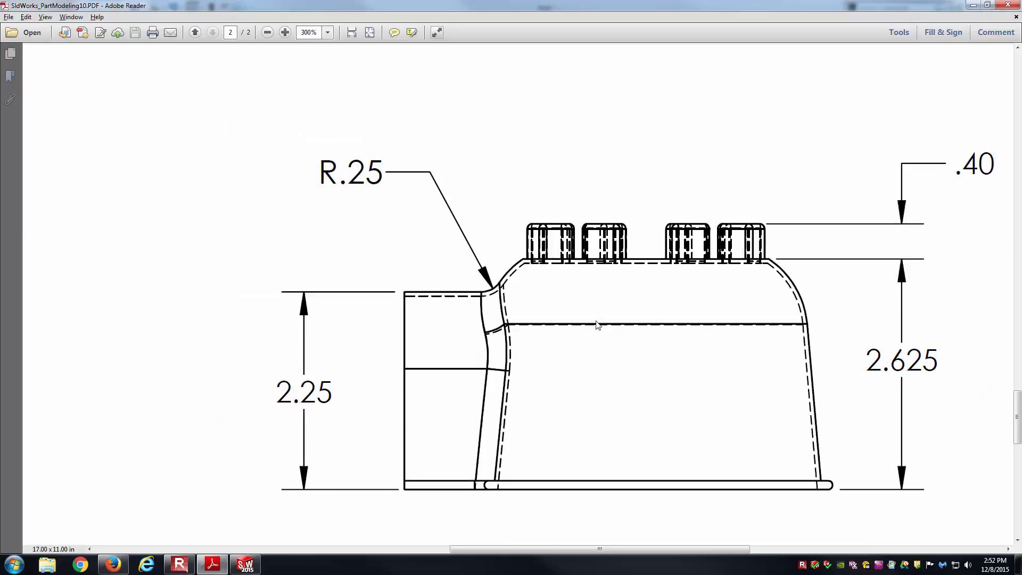
pyautogui.keyDown('ctrl'); pyautogui.scroll(-5, 568, 313); pyautogui.keyUp('ctrl')
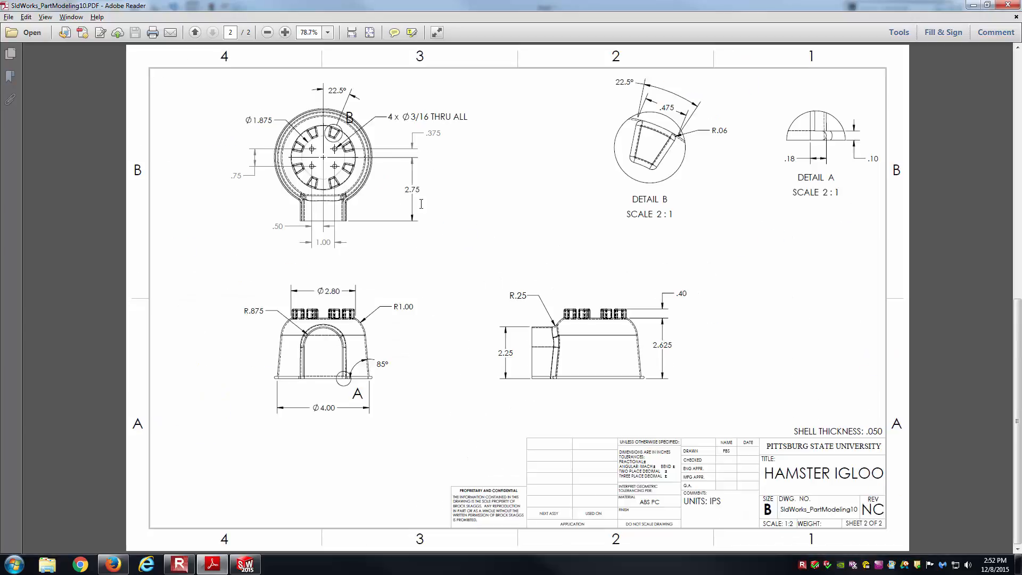
pyautogui.keyDown('ctrl'); pyautogui.scroll(1, 492, 103); pyautogui.keyUp('ctrl')
pyautogui.hotkey('alt', 'Tab')
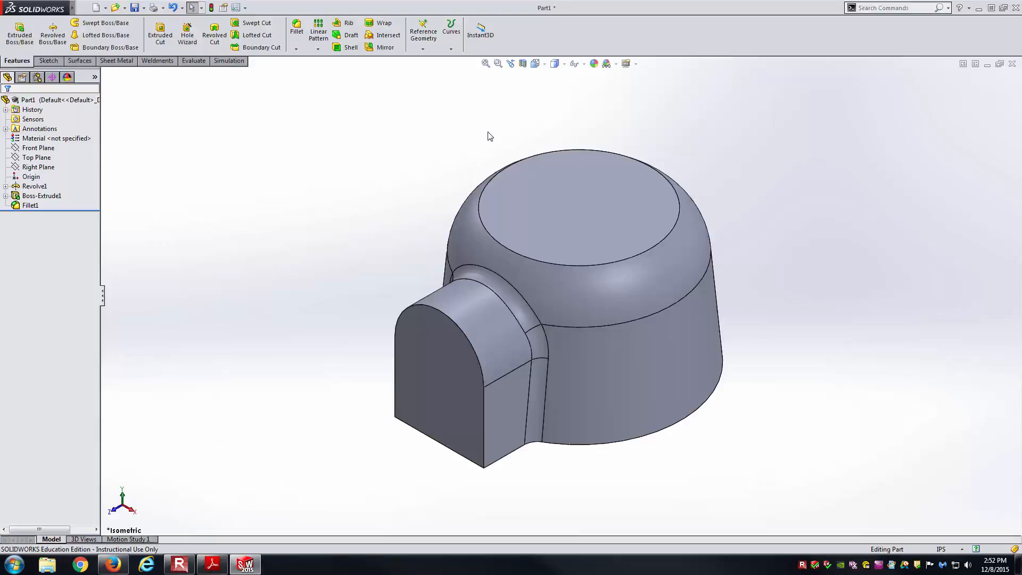
# Start a new sketch on the flat top face of the igloo body and view it from above
pyautogui.click(602, 212)
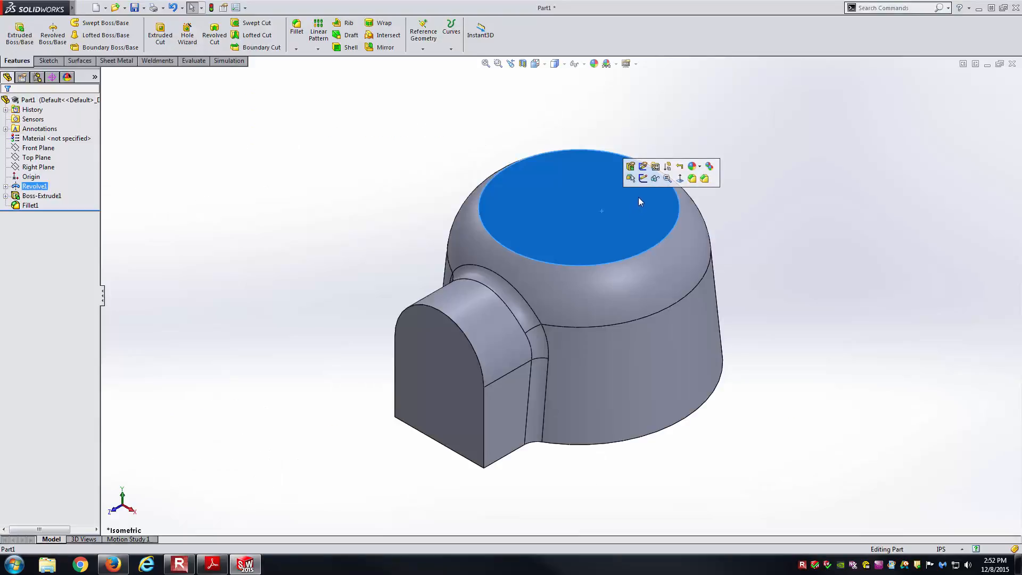
pyautogui.click(643, 180)
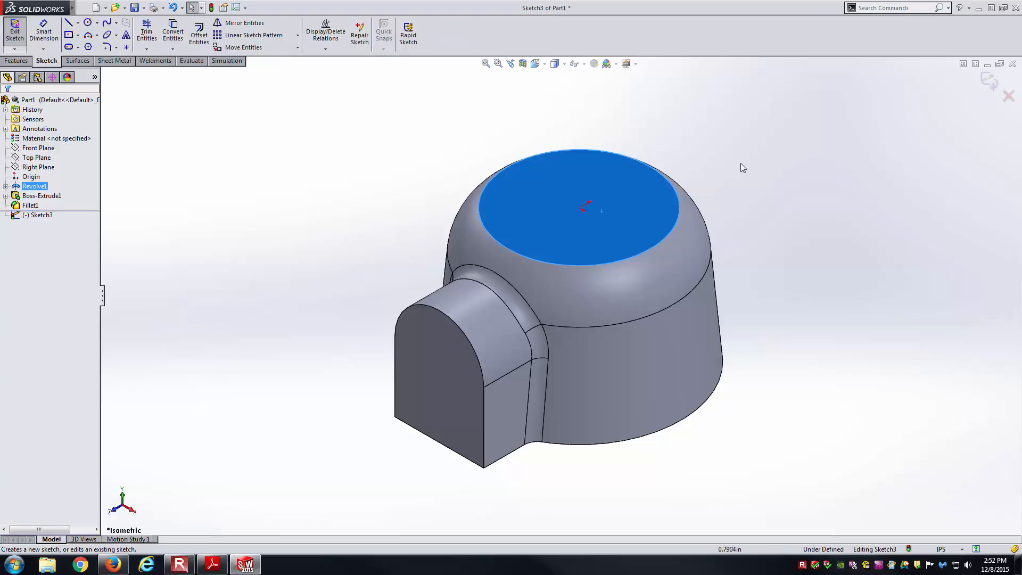
pyautogui.click(546, 64)
pyautogui.click(589, 114)
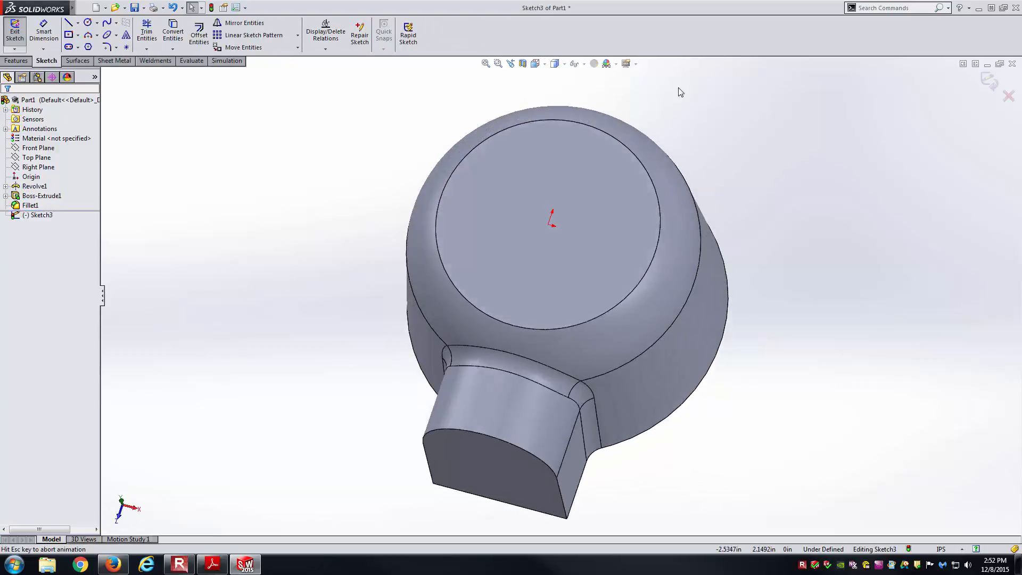
# Sketch a vertical line between the top face's circular edge and the origin, plus a second line to that edge about 31° clockwise from it
pyautogui.hotkey('alt', 'Tab')
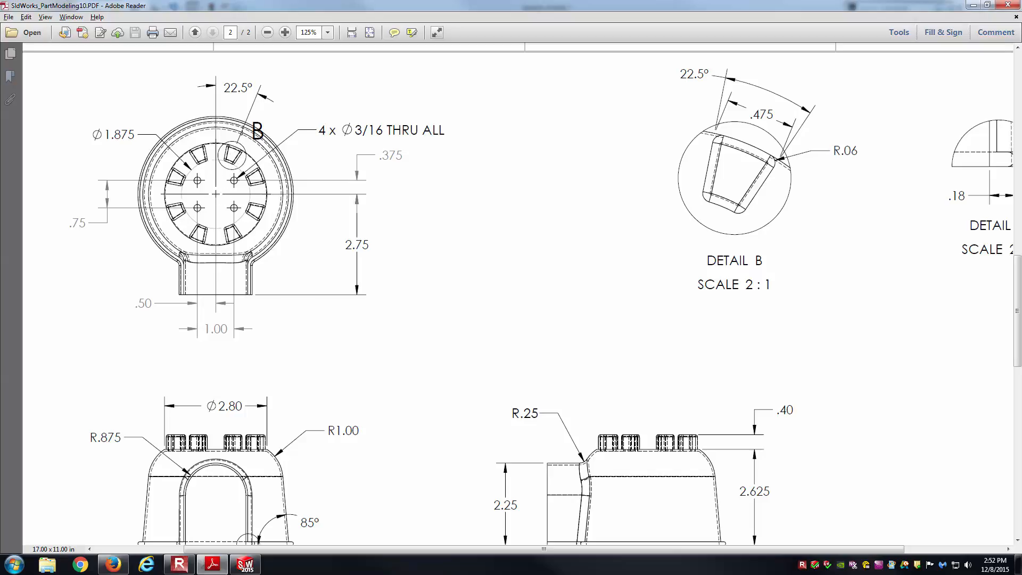
pyautogui.hotkey('alt', 'Tab')
pyautogui.press('l')
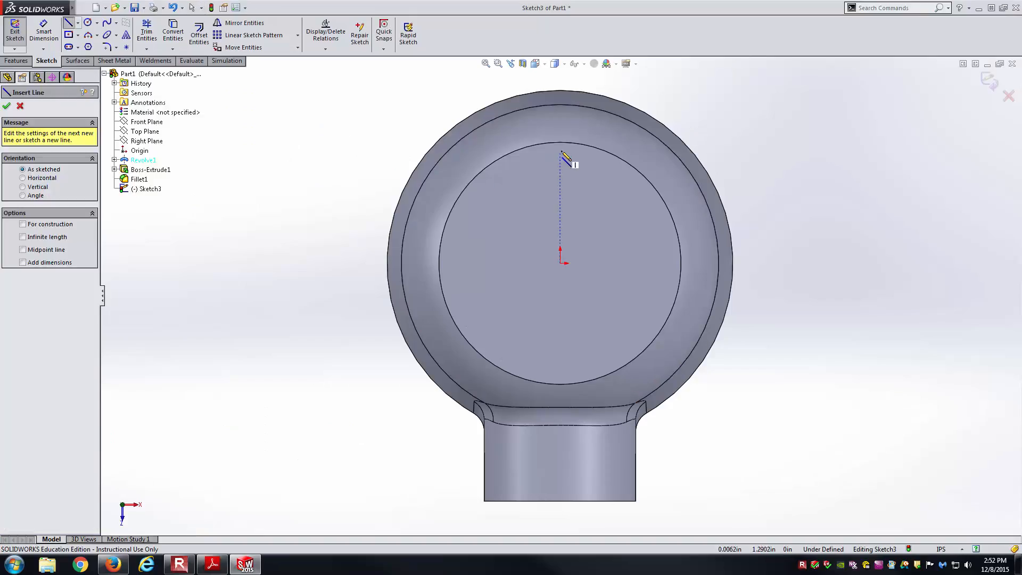
pyautogui.click(560, 142)
pyautogui.click(560, 263)
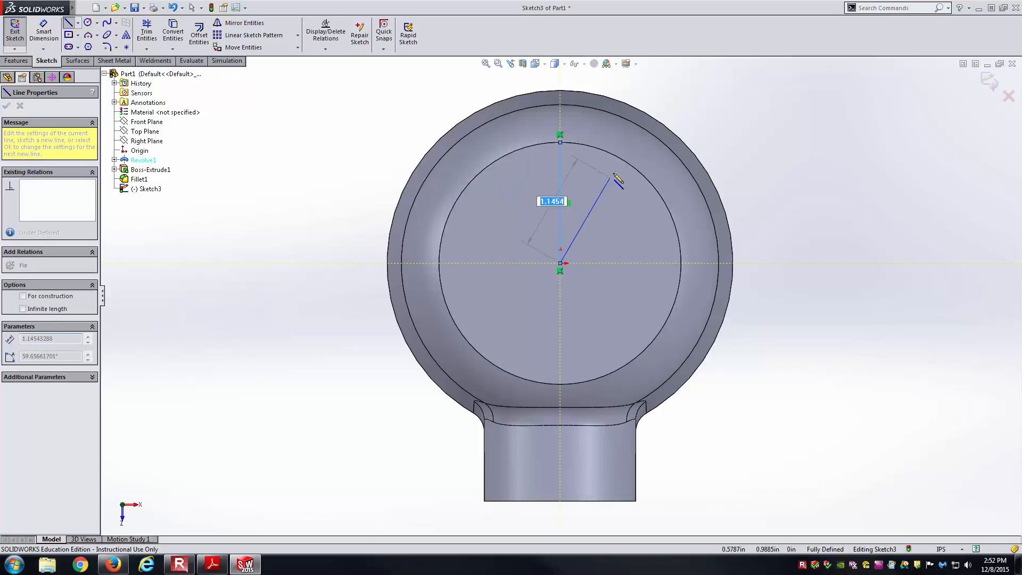
pyautogui.click(622, 159)
pyautogui.press('Escape')
# Dimension the angle between the vertical line and the slanted line as 22.5°
pyautogui.press('d')
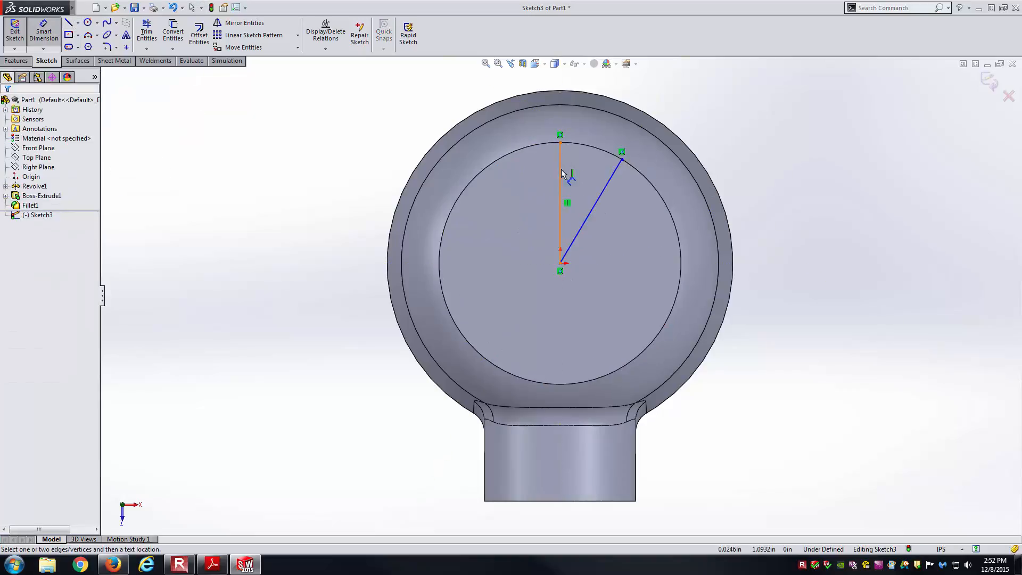
pyautogui.click(560, 170)
pyautogui.click(605, 187)
pyautogui.scroll(1, 597, 118)
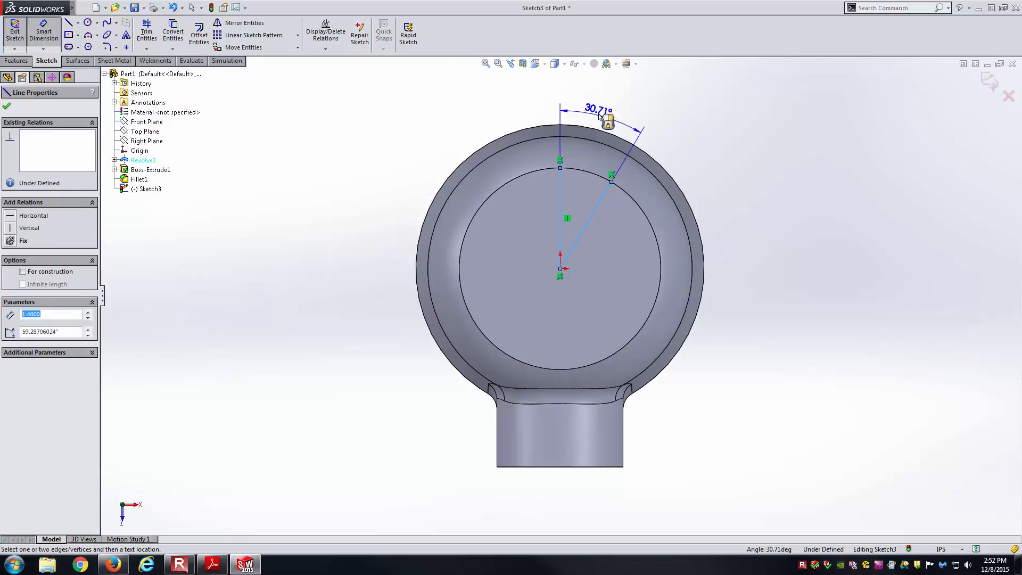
pyautogui.click(598, 118)
pyautogui.write('22.5')
pyautogui.press('Return')
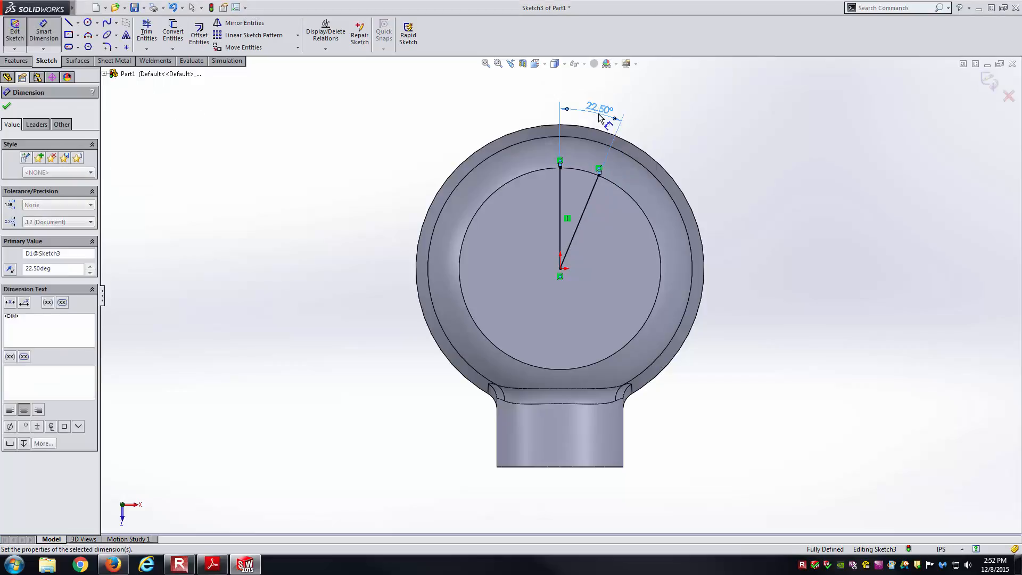
# Change both the vertical and the slanted sketch line to construction geometry
pyautogui.press('Escape')
pyautogui.scroll(-1, 623, 208)
pyautogui.click(550, 205)
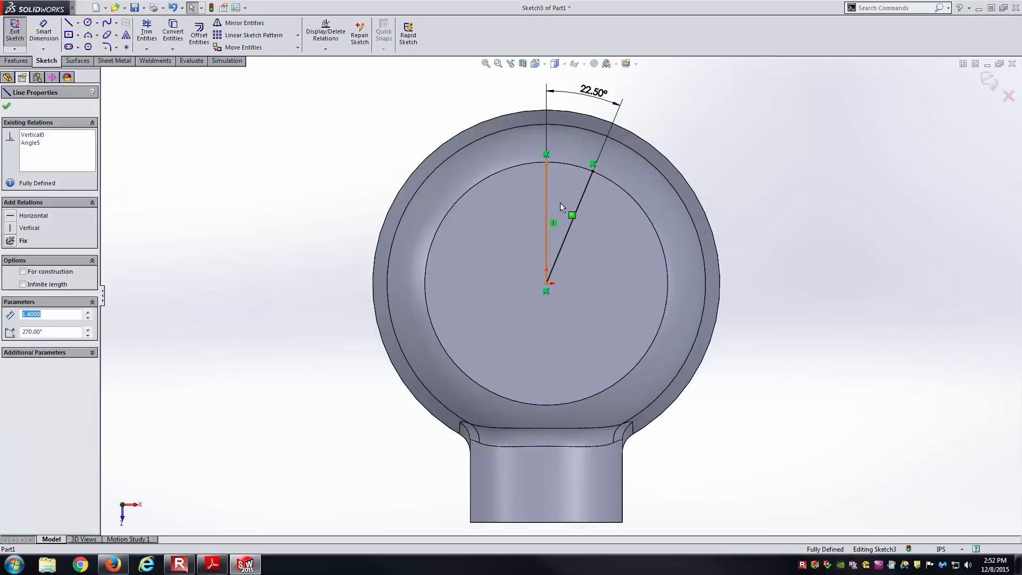
pyautogui.keyDown('ctrl'); pyautogui.click(578, 203); pyautogui.keyUp('ctrl')
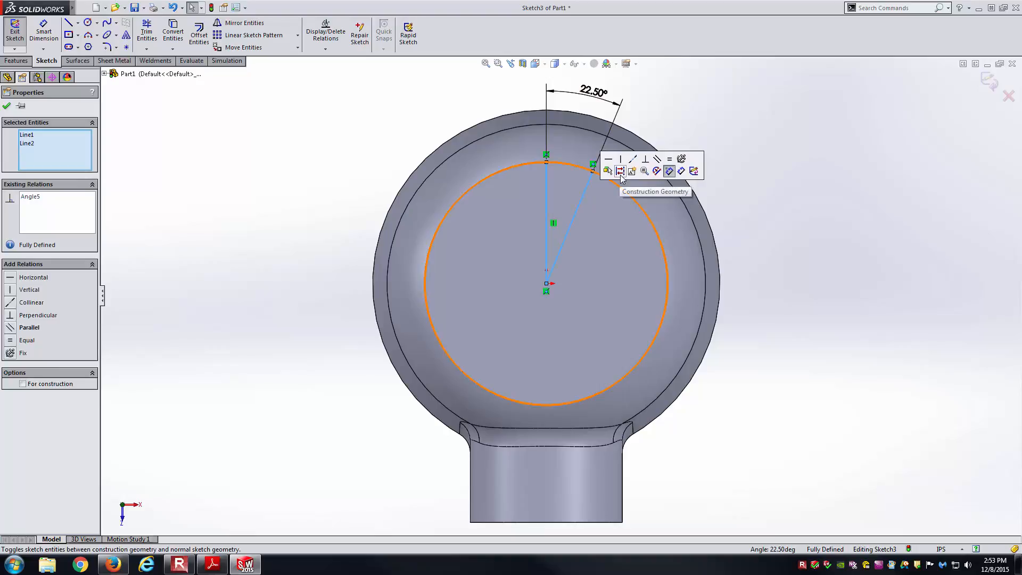
pyautogui.click(620, 175)
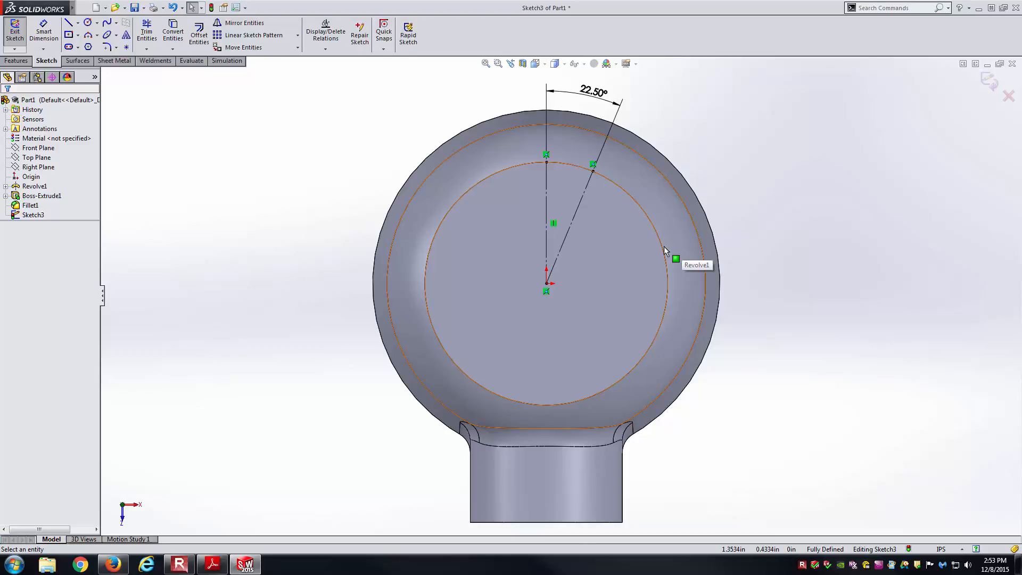
# Check the raised tabs in the drawing's side view, and convert the outer circular edge of the top face into a sketch circle
pyautogui.hotkey('alt', 'Tab')
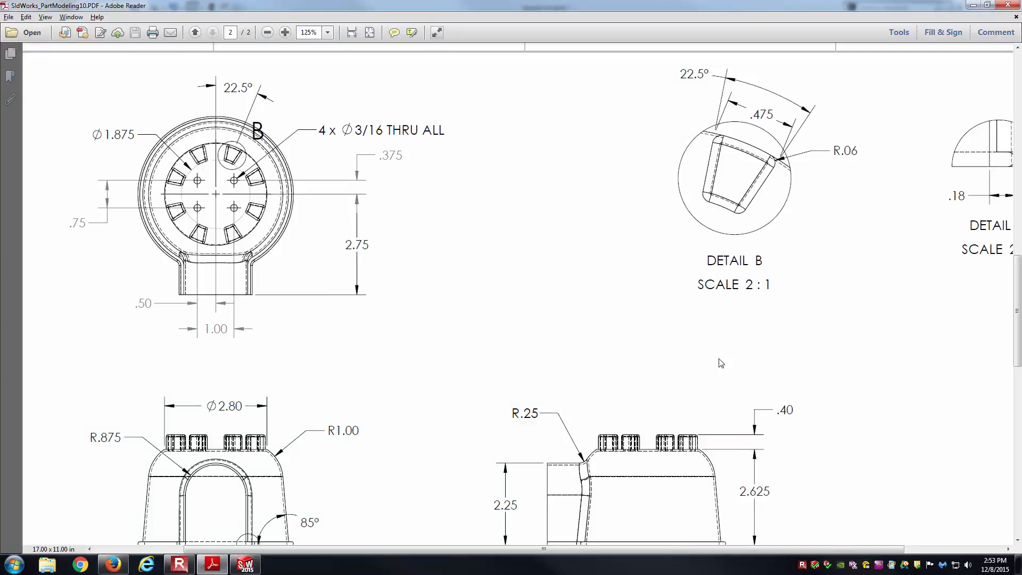
pyautogui.keyDown('ctrl'); pyautogui.scroll(4, 700, 460); pyautogui.keyUp('ctrl')
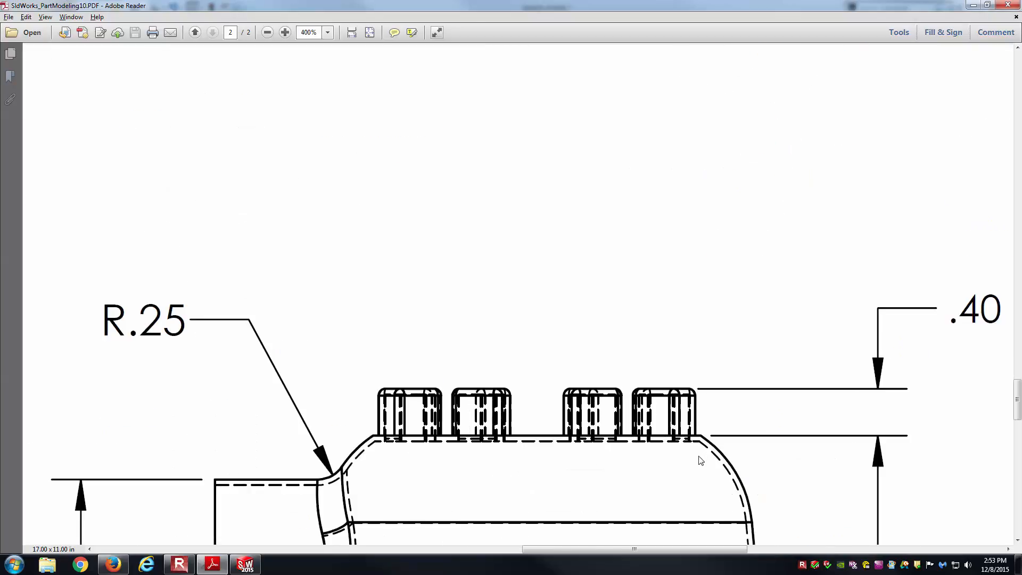
pyautogui.hotkey('alt', 'Tab')
pyautogui.hotkey('alt', 'Tab')
pyautogui.hotkey('alt', 'Tab')
pyautogui.hotkey('alt', 'Tab')
pyautogui.keyDown('ctrl'); pyautogui.scroll(-4, 554, 215); pyautogui.keyUp('ctrl')
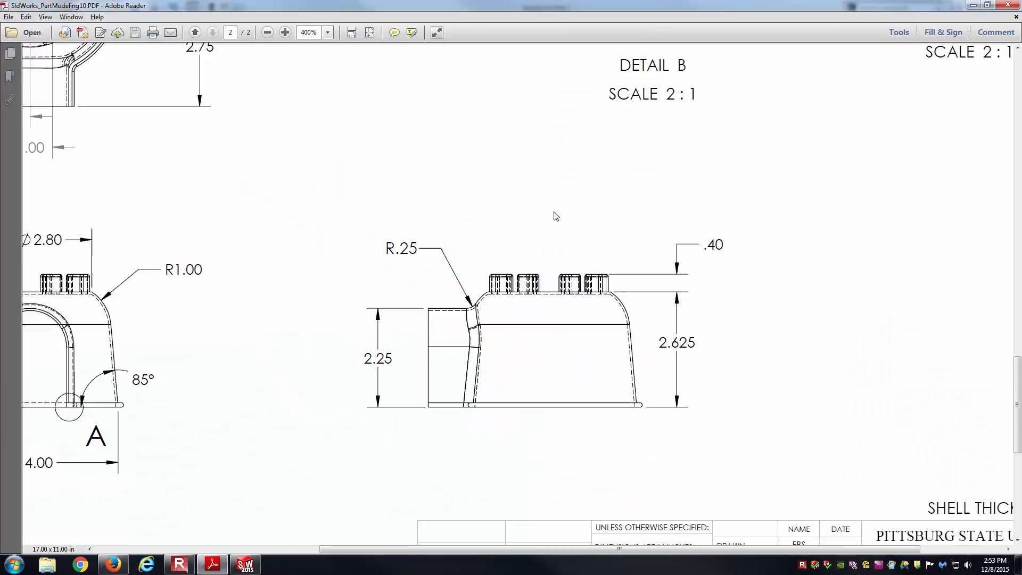
pyautogui.hotkey('alt', 'Tab')
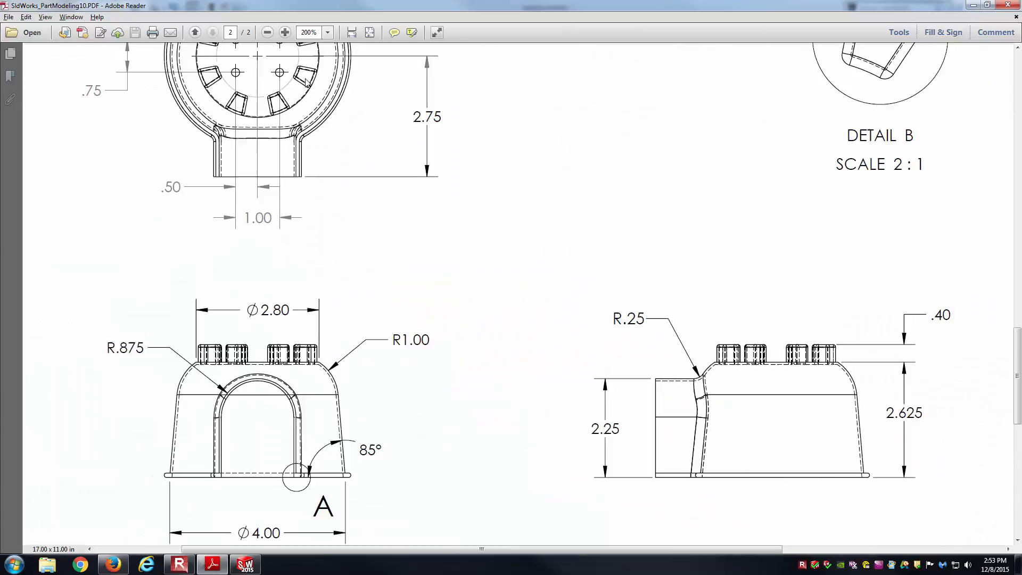
pyautogui.click(173, 31)
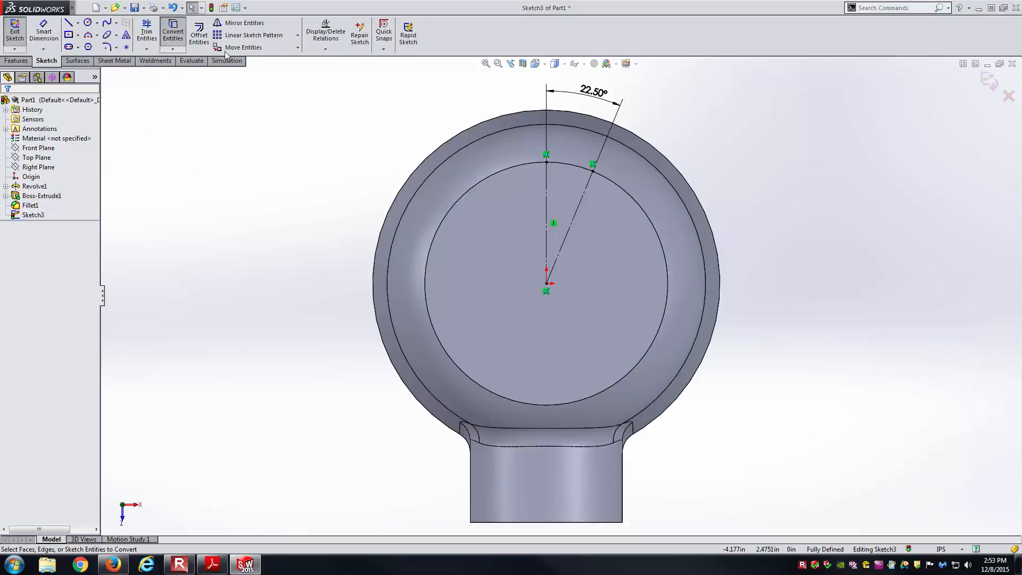
pyautogui.click(516, 174)
pyautogui.rightClick(516, 174)
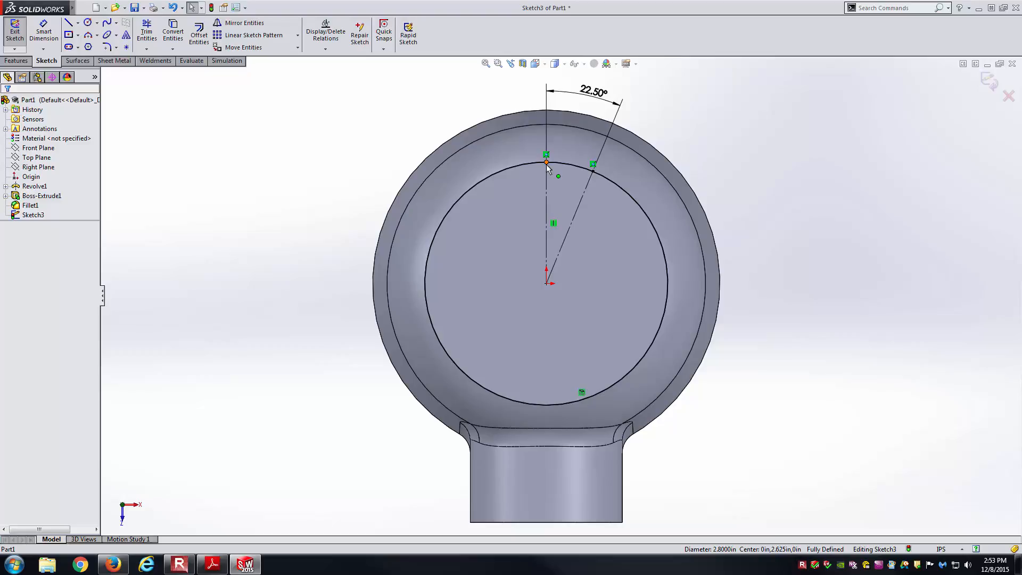
# Check the inner tab circle in the drawing's top view and sketch a circle about 1.90 in in diameter centred on the origin
pyautogui.hotkey('alt', 'Tab')
pyautogui.keyDown('ctrl'); pyautogui.scroll(-2, 521, 170); pyautogui.keyUp('ctrl')
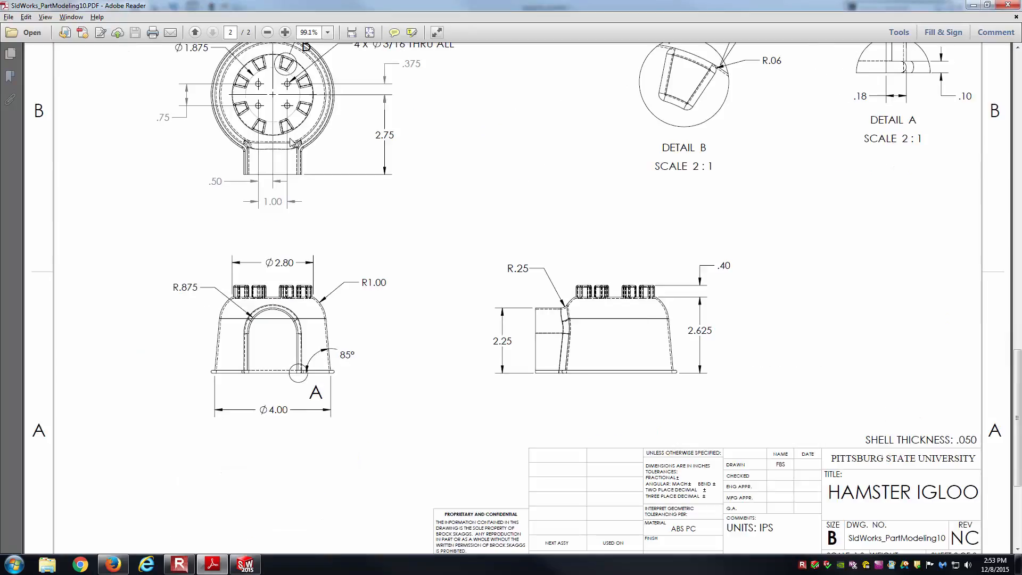
pyautogui.keyDown('ctrl'); pyautogui.scroll(-1, 291, 143); pyautogui.keyUp('ctrl')
pyautogui.keyDown('ctrl'); pyautogui.scroll(4, 262, 97); pyautogui.keyUp('ctrl')
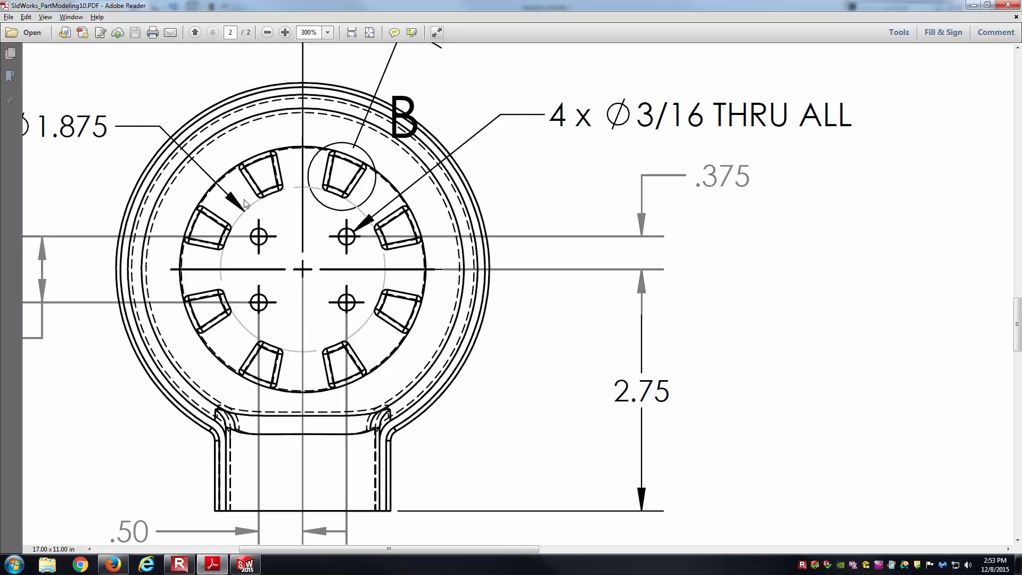
pyautogui.hotkey('alt', 'Tab')
pyautogui.moveTo(322, 199); pyautogui.dragTo(372, 195, button='right')
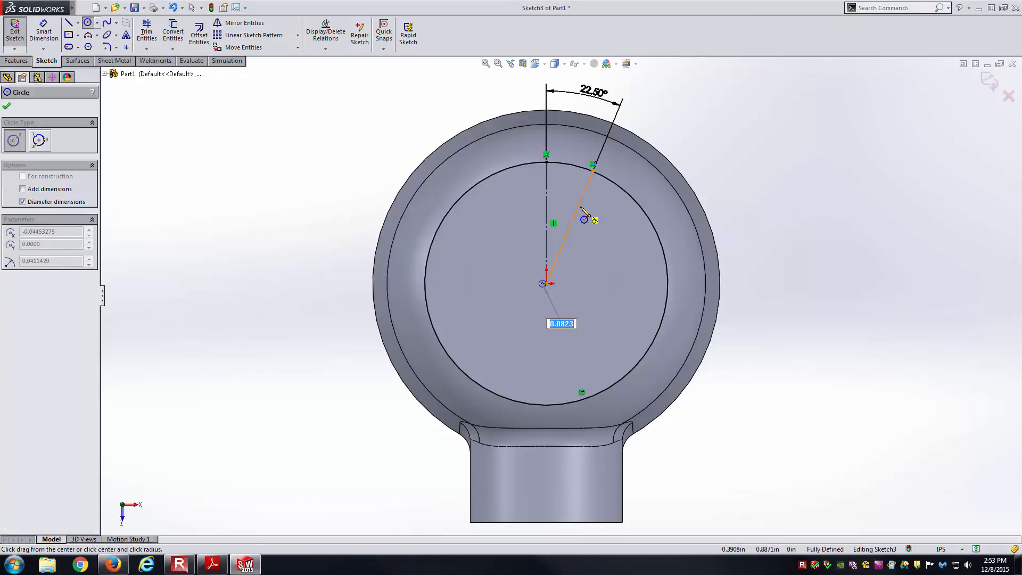
pyautogui.press('Escape')
pyautogui.moveTo(559, 288); pyautogui.dragTo(578, 286, button='right')
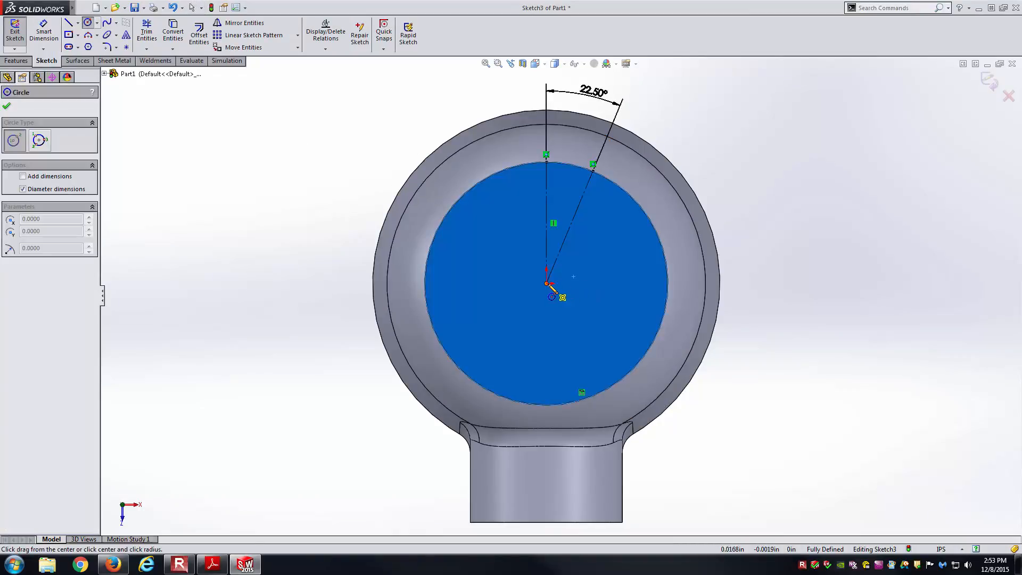
pyautogui.click(546, 283)
pyautogui.click(582, 209)
# Set the inner circle's diameter to 1.875 in
pyautogui.moveTo(797, 206); pyautogui.dragTo(796, 182, button='right')
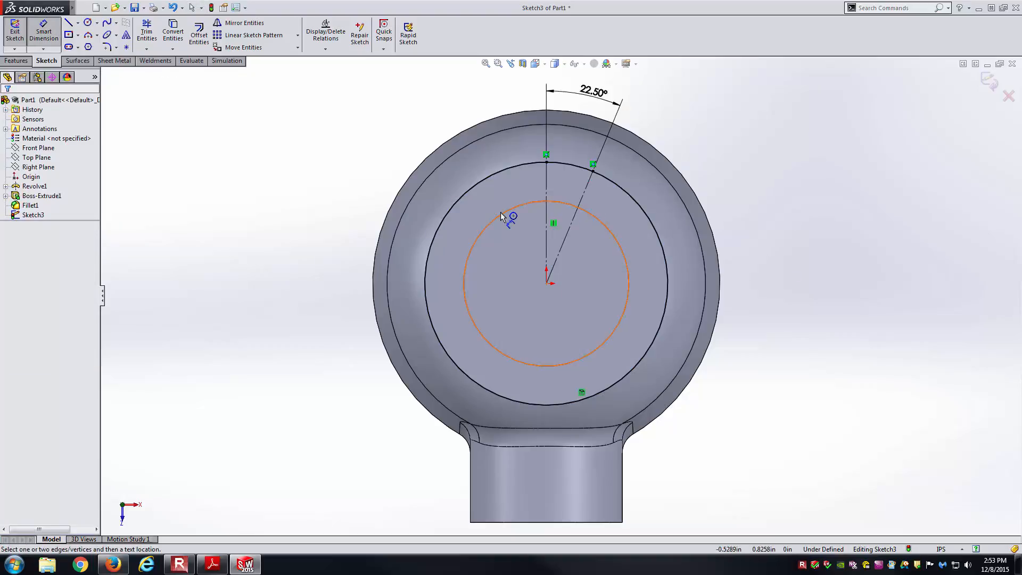
pyautogui.click(493, 218)
pyautogui.click(360, 133)
pyautogui.write('1.875')
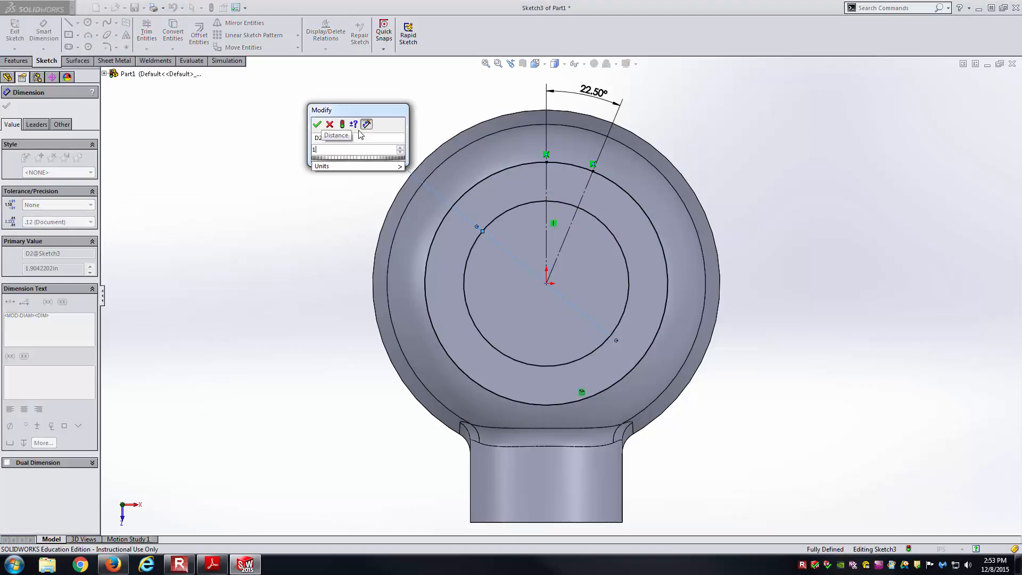
pyautogui.press('Return')
pyautogui.press('Escape')
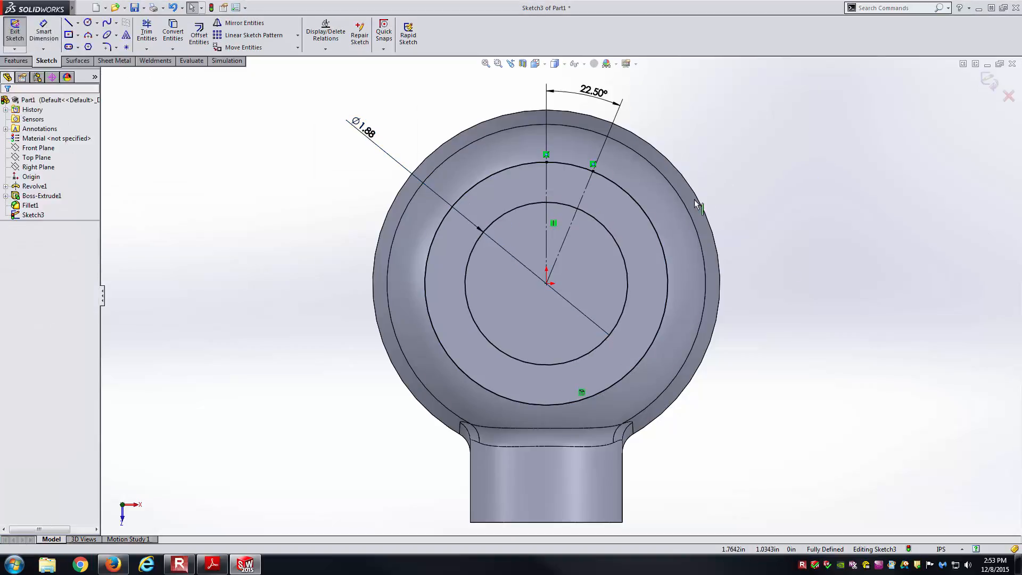
# Sketch two lines from the origin to the outer circle, about 20° apart, one on each side of the slanted construction line
pyautogui.hotkey('alt', 'Tab')
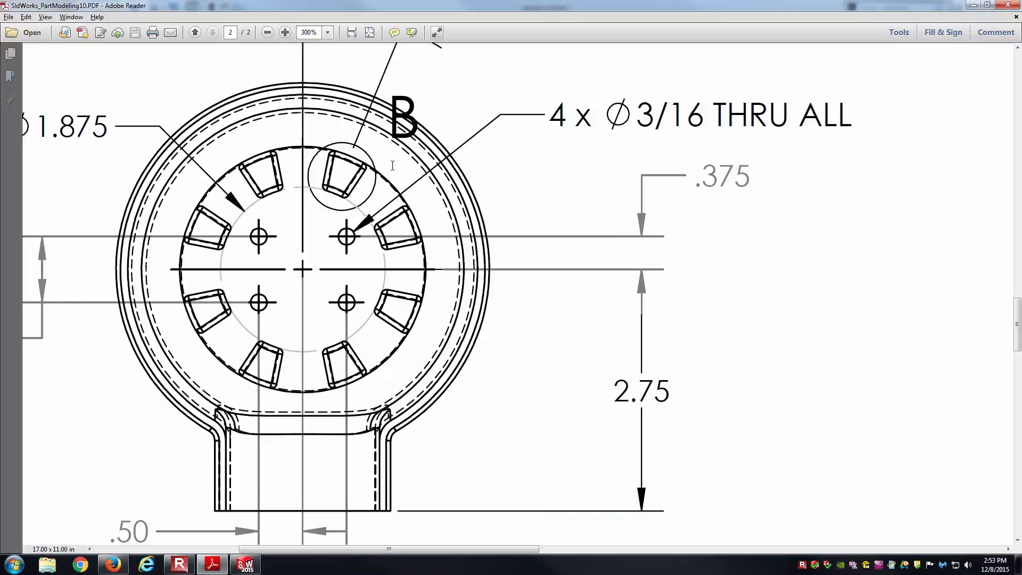
pyautogui.hotkey('alt', 'Tab')
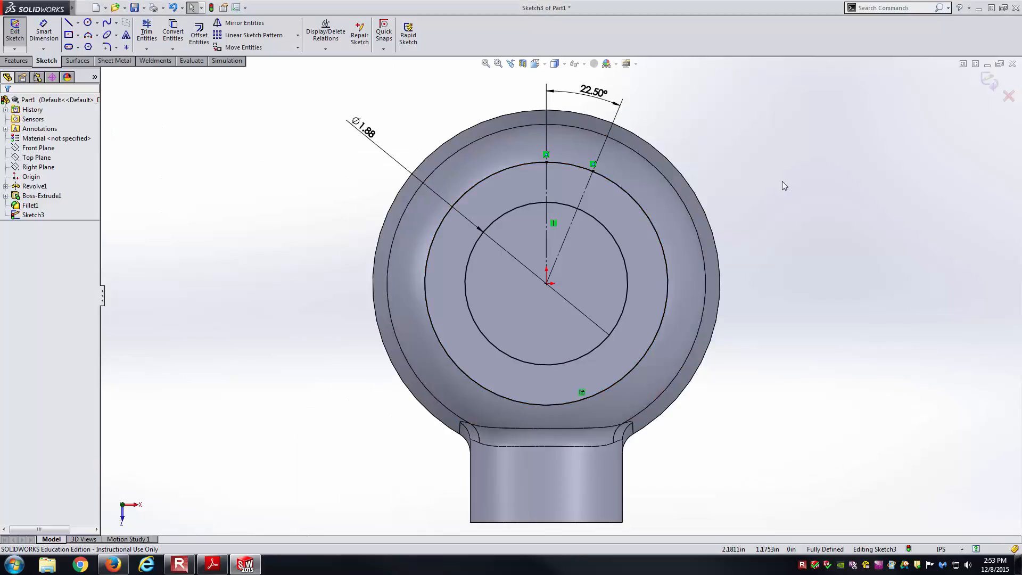
pyautogui.press('l')
pyautogui.scroll(-4, 604, 175)
pyautogui.click(546, 154)
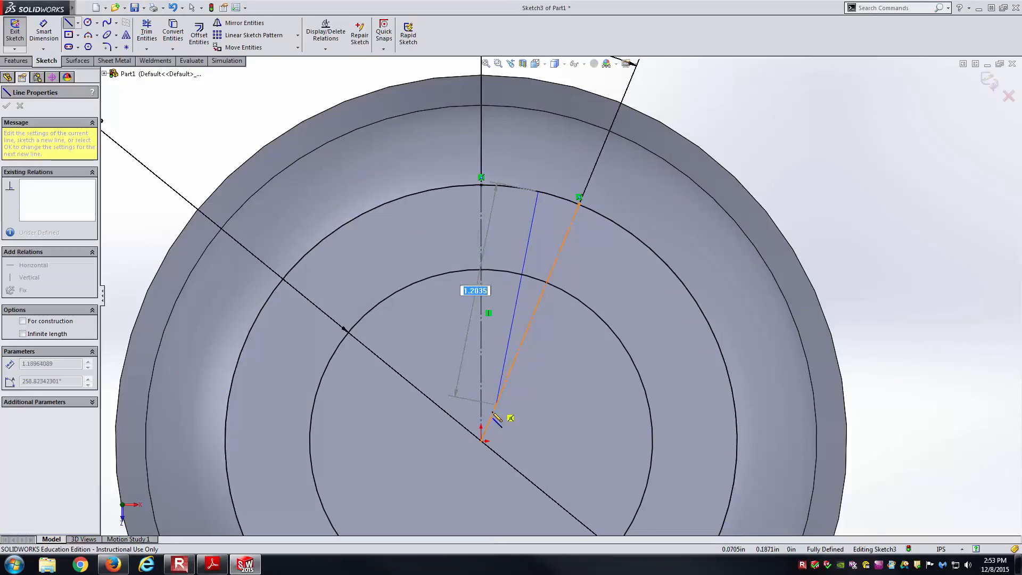
pyautogui.click(481, 441)
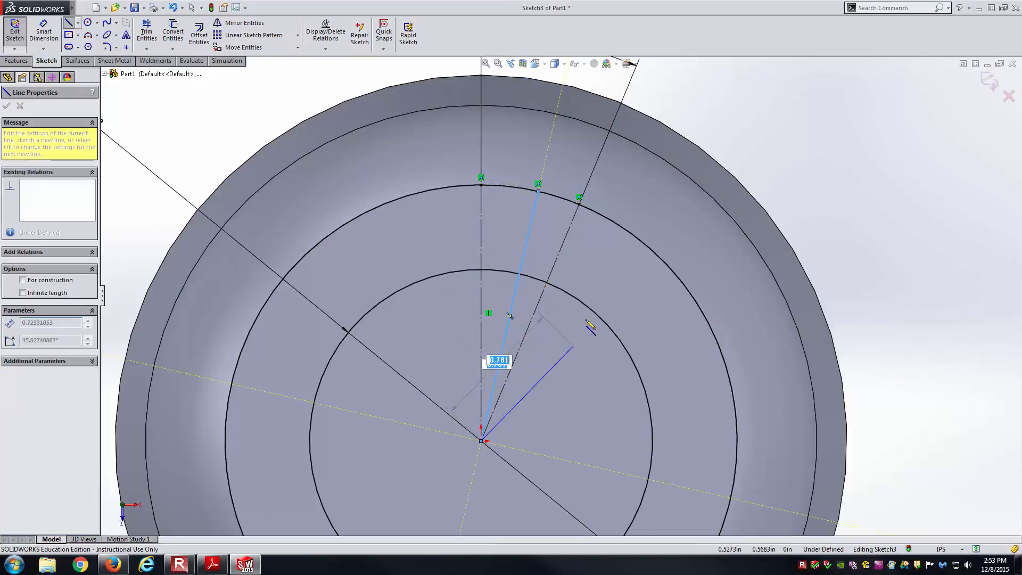
pyautogui.click(622, 231)
pyautogui.press('Escape')
# Check detail B of the drawing and dimension the angle between the tab's two side lines as 22.5°
pyautogui.hotkey('alt', 'Tab')
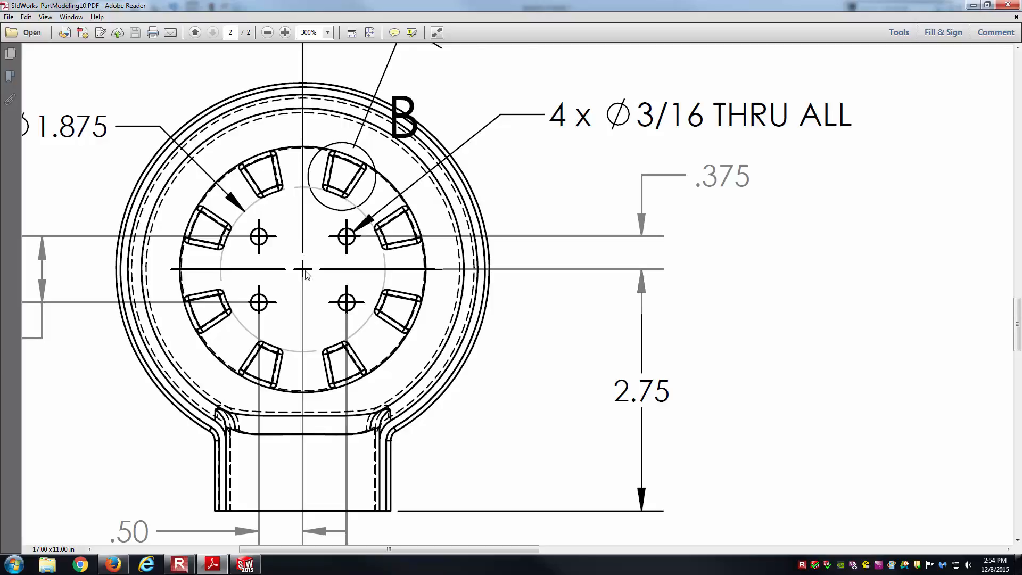
pyautogui.hotkey('alt', 'Tab')
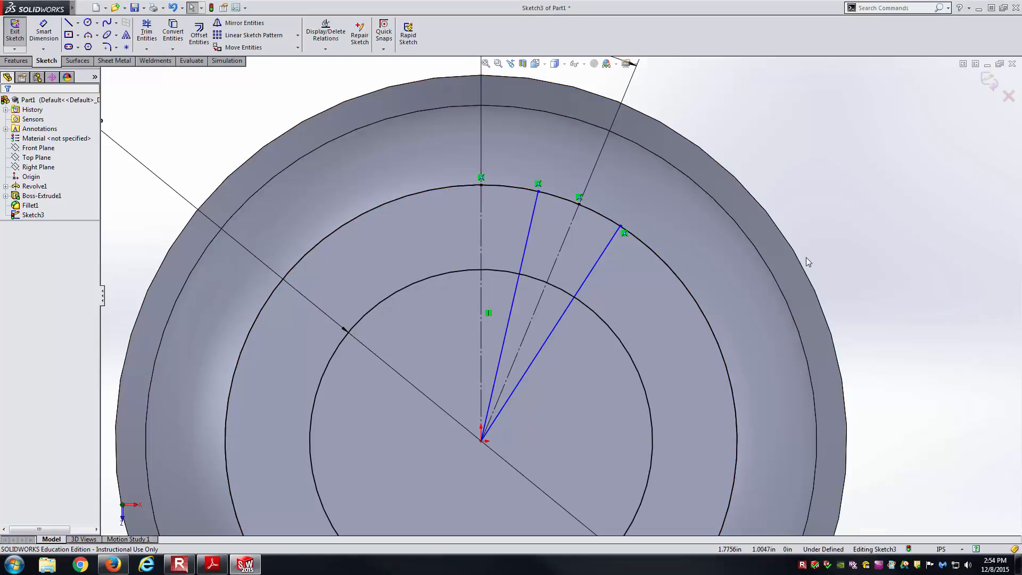
pyautogui.hotkey('alt', 'Tab')
pyautogui.keyDown('ctrl'); pyautogui.scroll(-3, 774, 265); pyautogui.keyUp('ctrl')
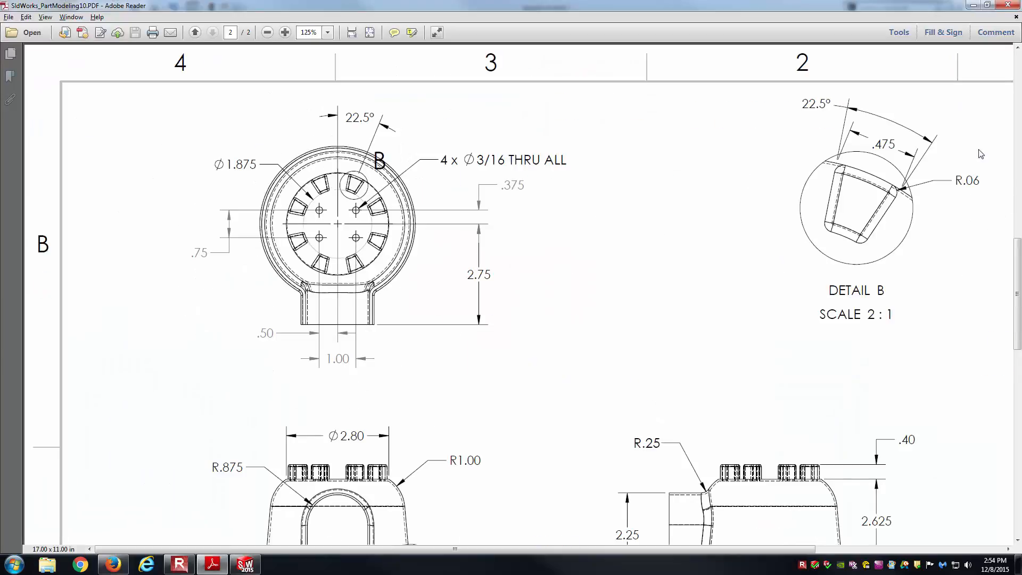
pyautogui.hscroll(3, 1000, 141)
pyautogui.keyDown('ctrl'); pyautogui.scroll(2, 879, 117); pyautogui.keyUp('ctrl')
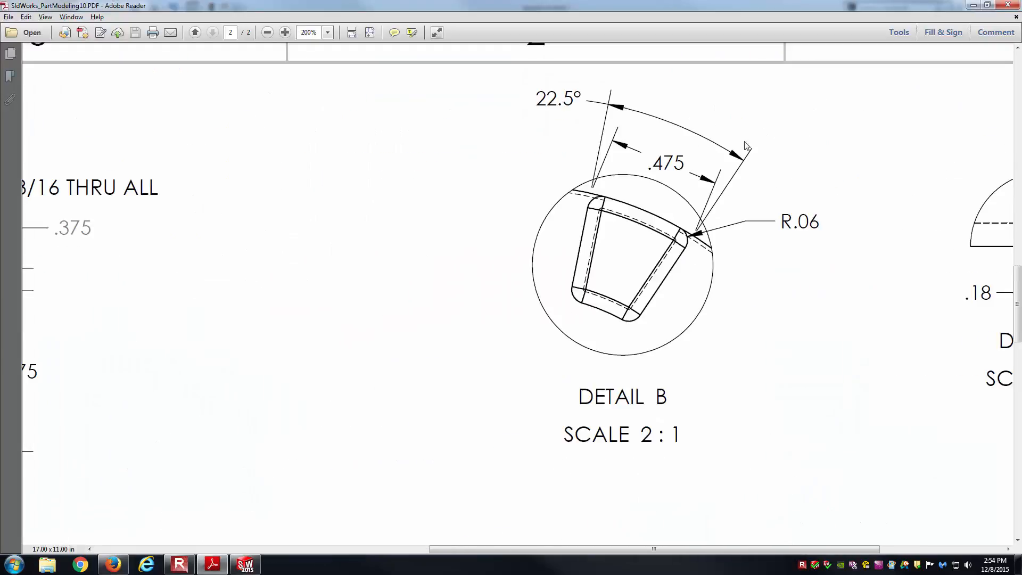
pyautogui.hotkey('alt', 'Tab')
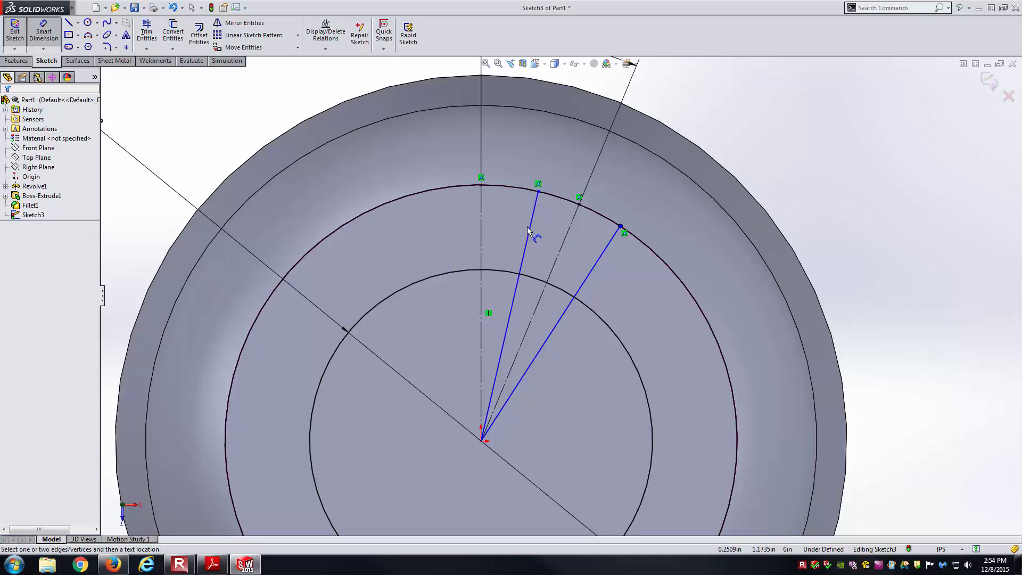
pyautogui.click(526, 230)
pyautogui.click(600, 258)
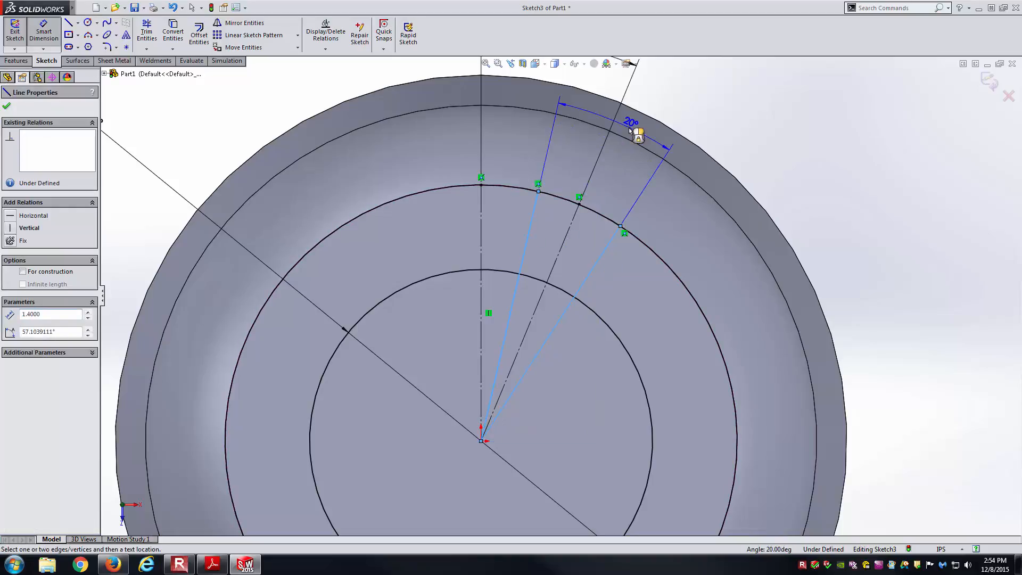
pyautogui.click(628, 127)
pyautogui.write('22.5')
pyautogui.press('Return')
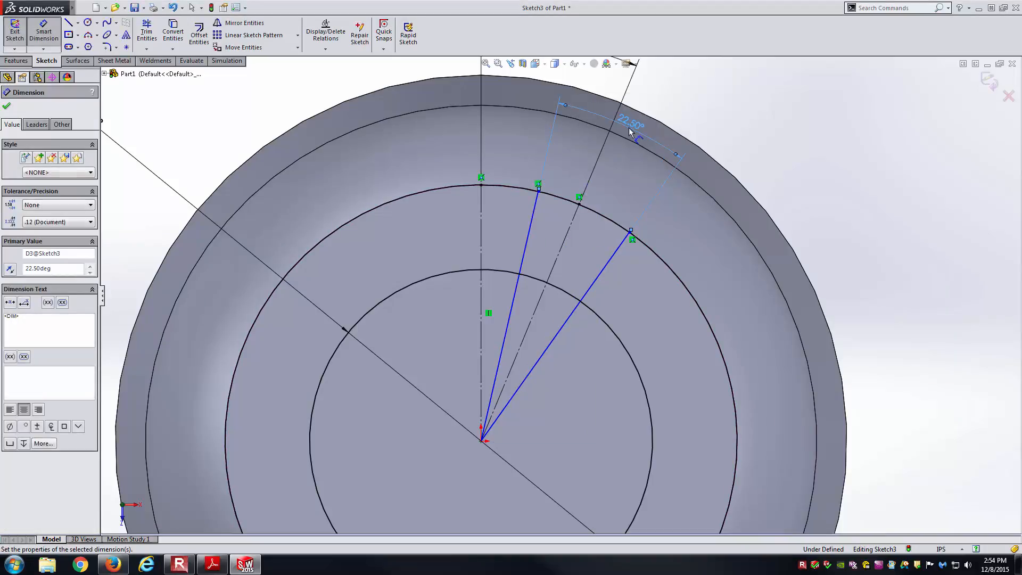
pyautogui.click(889, 184)
pyautogui.click(525, 253)
pyautogui.click(525, 253)
pyautogui.press('Escape')
pyautogui.press('Escape')
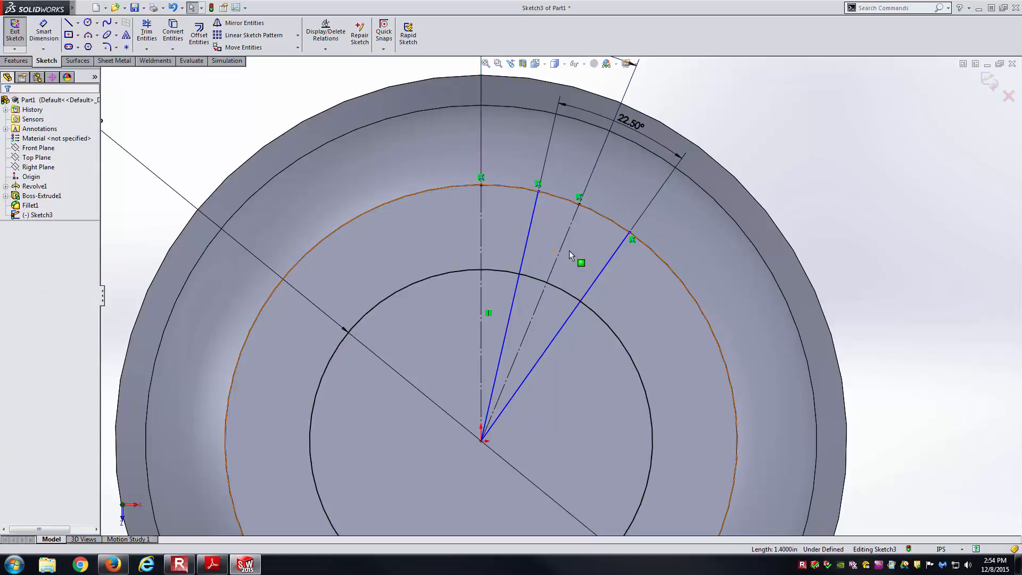
# Dimension the angle between the tab's left side line and the slanted construction line as half of the 22.5° angle through an equation
pyautogui.press('d')
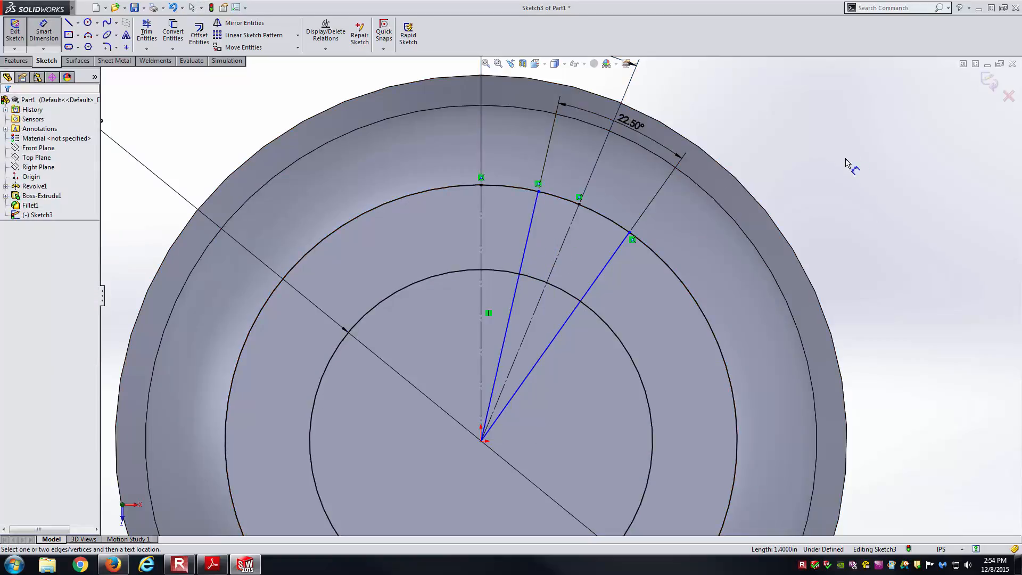
pyautogui.click(530, 245)
pyautogui.click(573, 212)
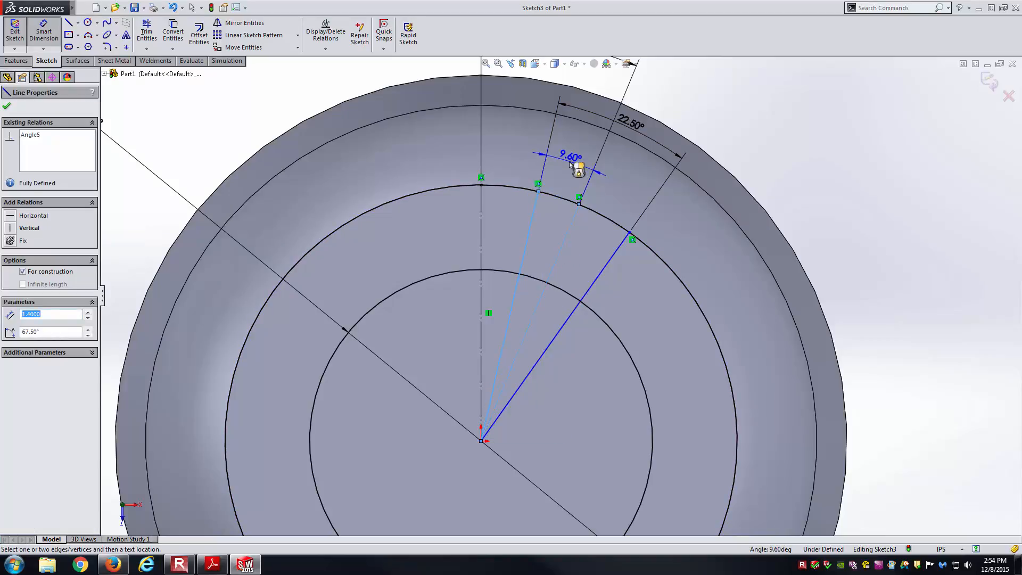
pyautogui.click(571, 164)
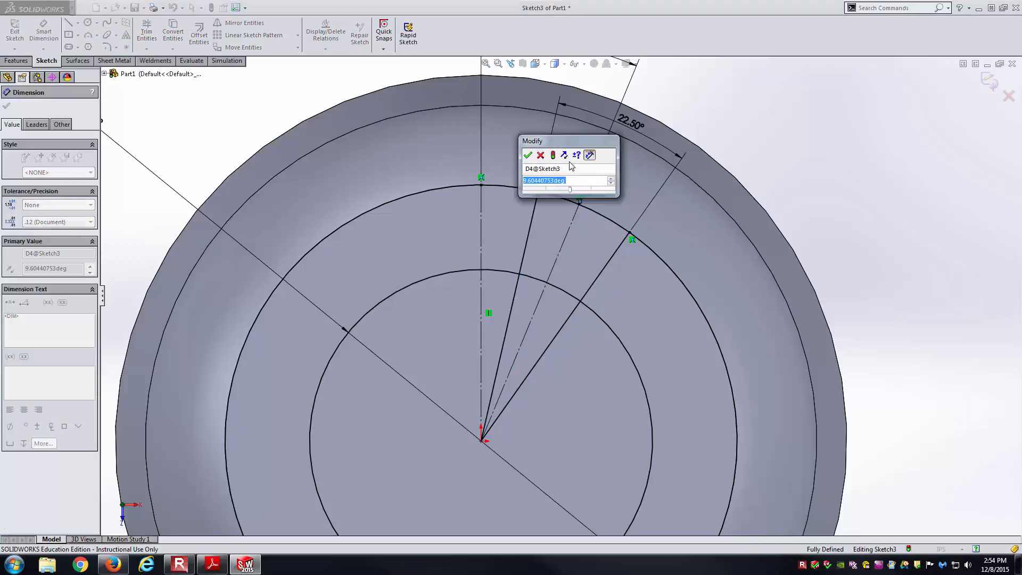
pyautogui.write('=')
pyautogui.click(631, 126)
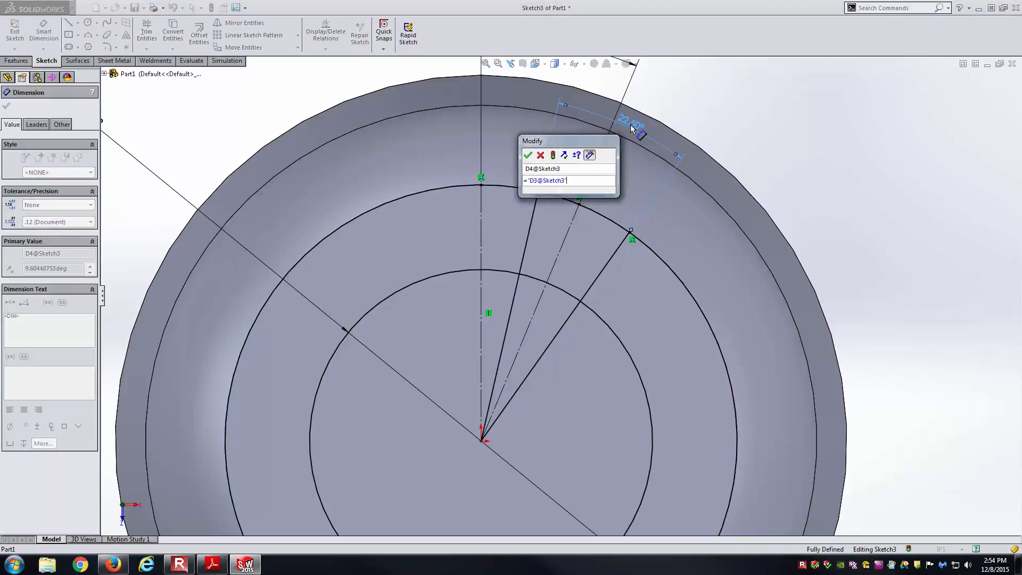
pyautogui.write('/2')
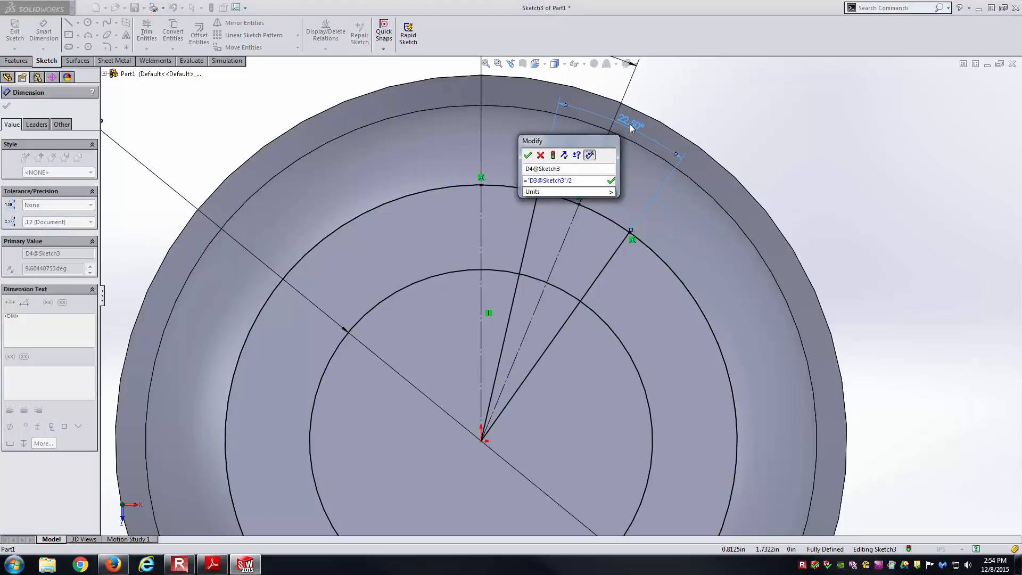
pyautogui.press('Return')
pyautogui.press('Return')
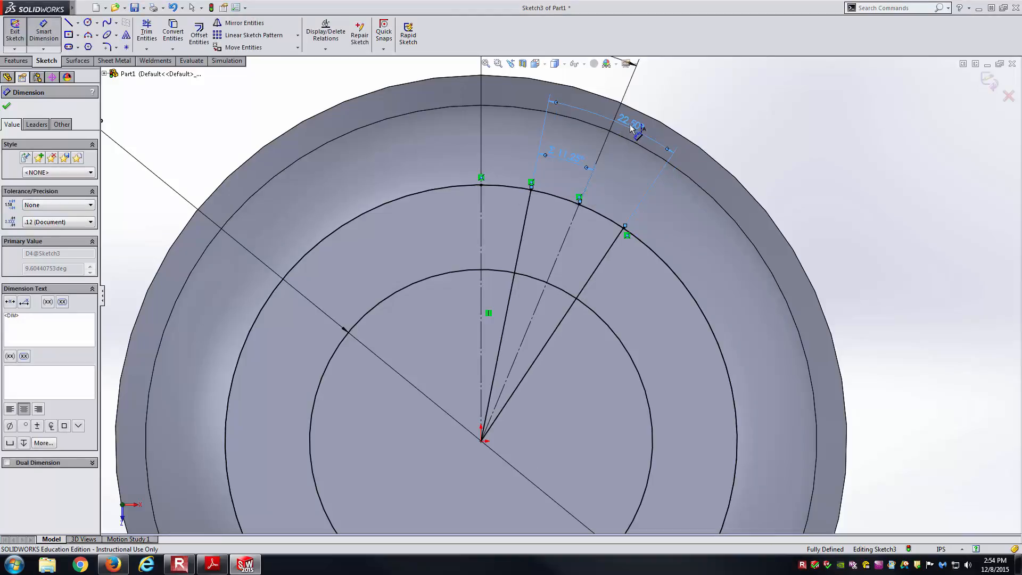
pyautogui.click(732, 110)
# Test the linked half angle by setting the overall angle between the side lines to 25°, 30° and back to 22.5°
pyautogui.doubleClick(631, 133)
pyautogui.write('25')
pyautogui.press('Return')
pyautogui.doubleClick(630, 128)
pyautogui.write('30')
pyautogui.press('Return')
pyautogui.doubleClick(631, 125)
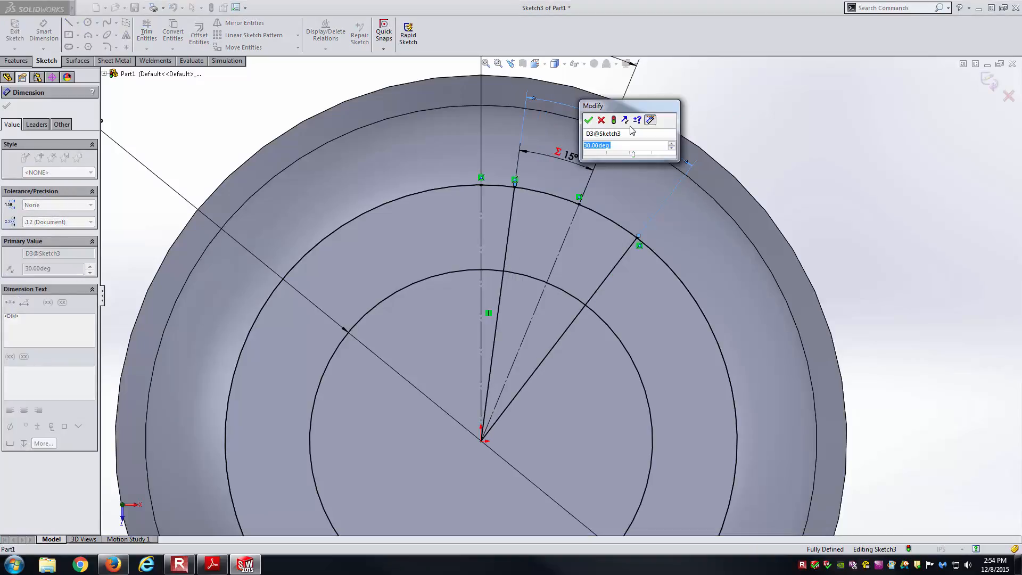
pyautogui.write('2')
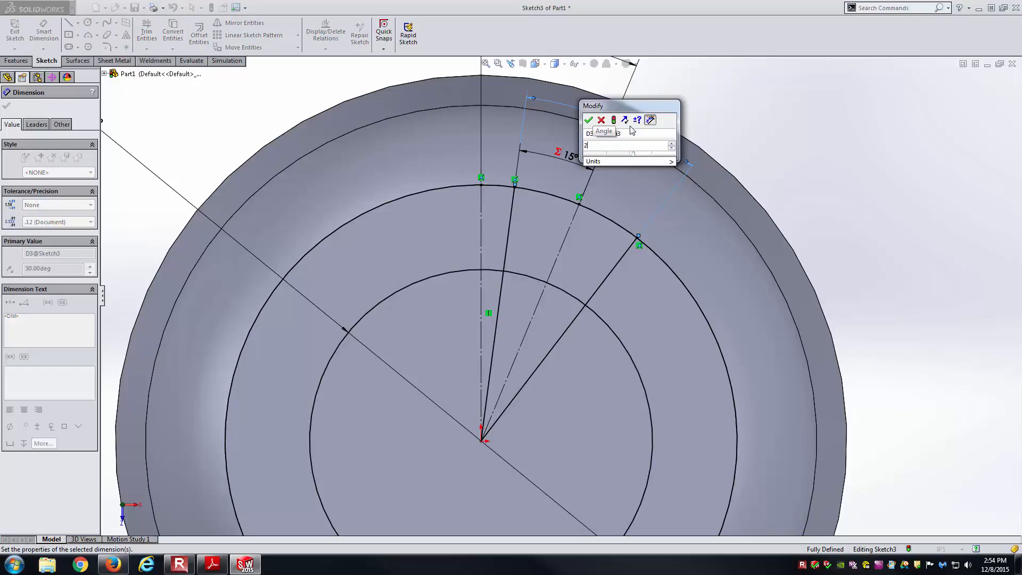
pyautogui.write('2.5')
pyautogui.press('Return')
pyautogui.click(772, 101)
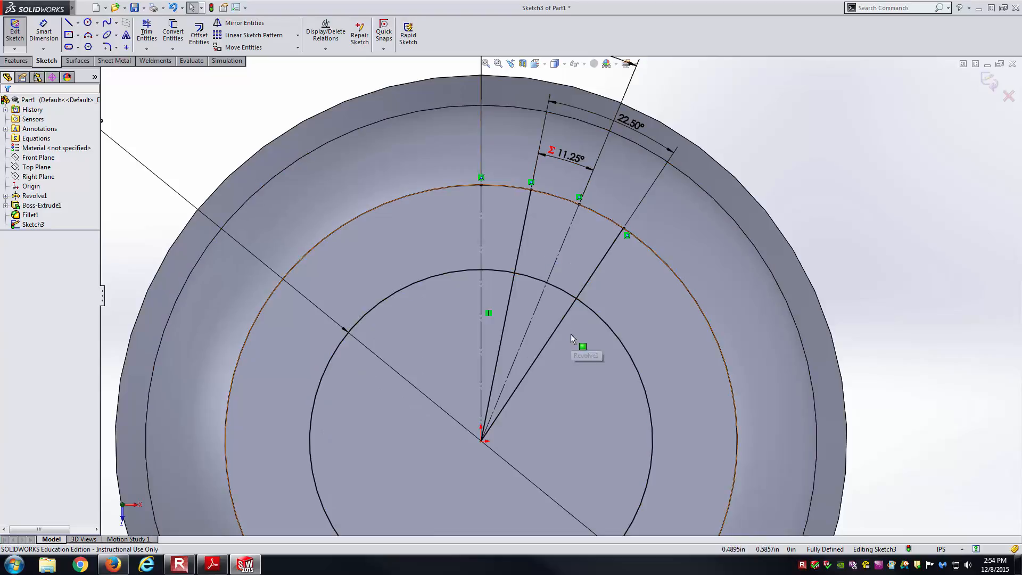
# Trim the inner and outer sketch circles so only their arcs between the two side lines remain
pyautogui.click(146, 32)
pyautogui.moveTo(413, 158); pyautogui.dragTo(431, 315)
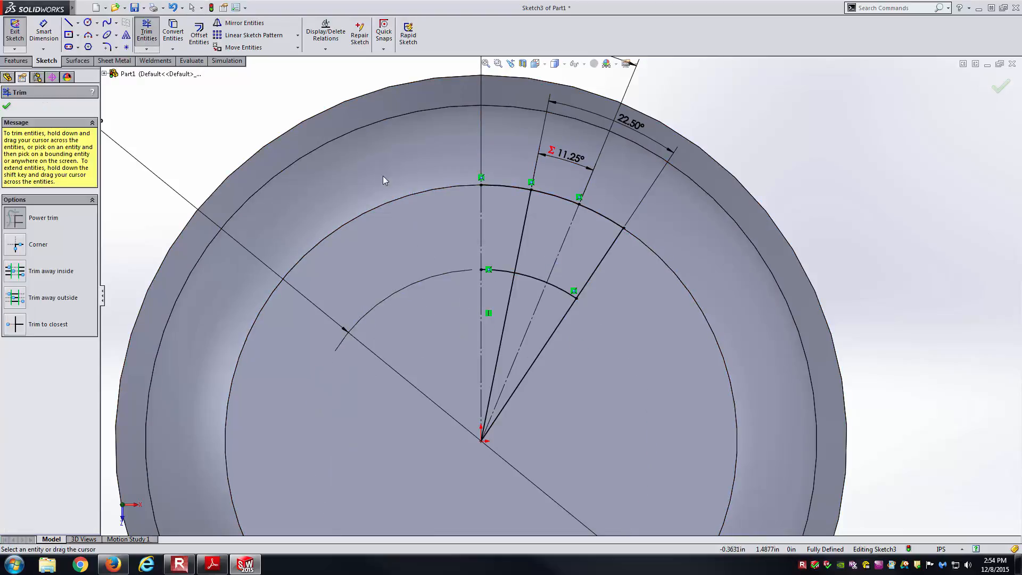
pyautogui.scroll(2, 631, 433)
pyautogui.scroll(-2, 596, 334)
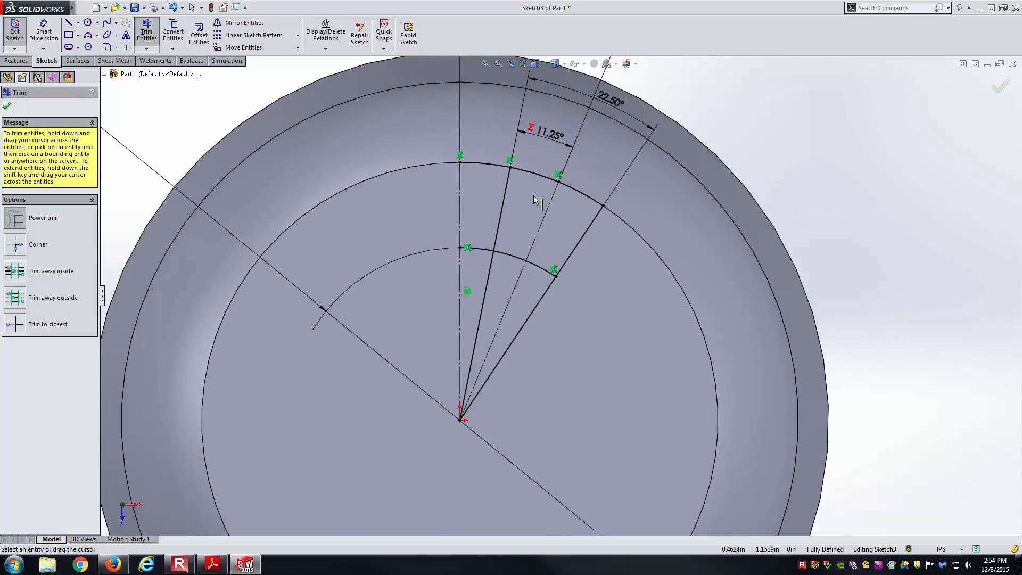
pyautogui.scroll(-1, 479, 258)
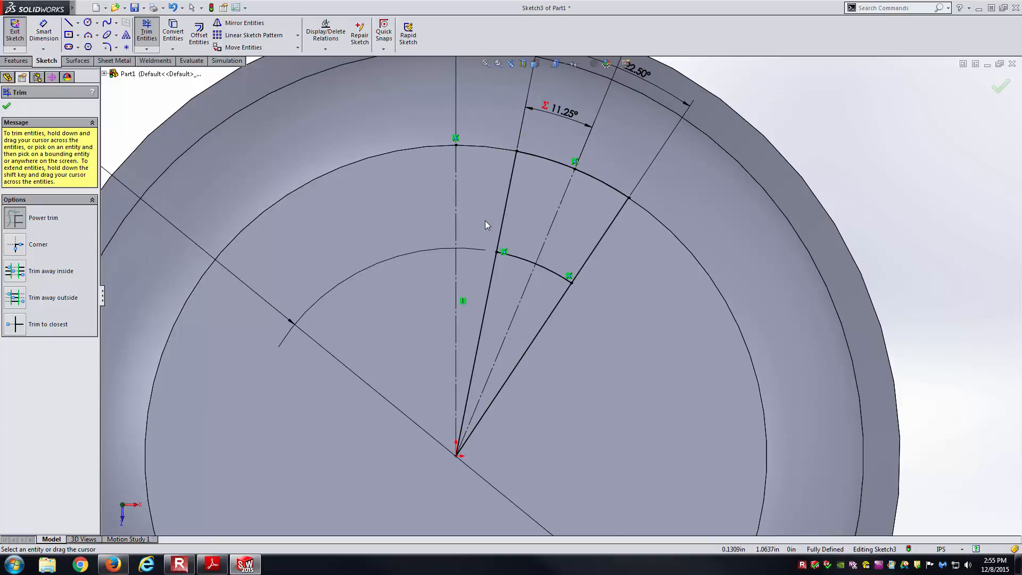
pyautogui.scroll(2, 487, 223)
pyautogui.scroll(-1, 560, 280)
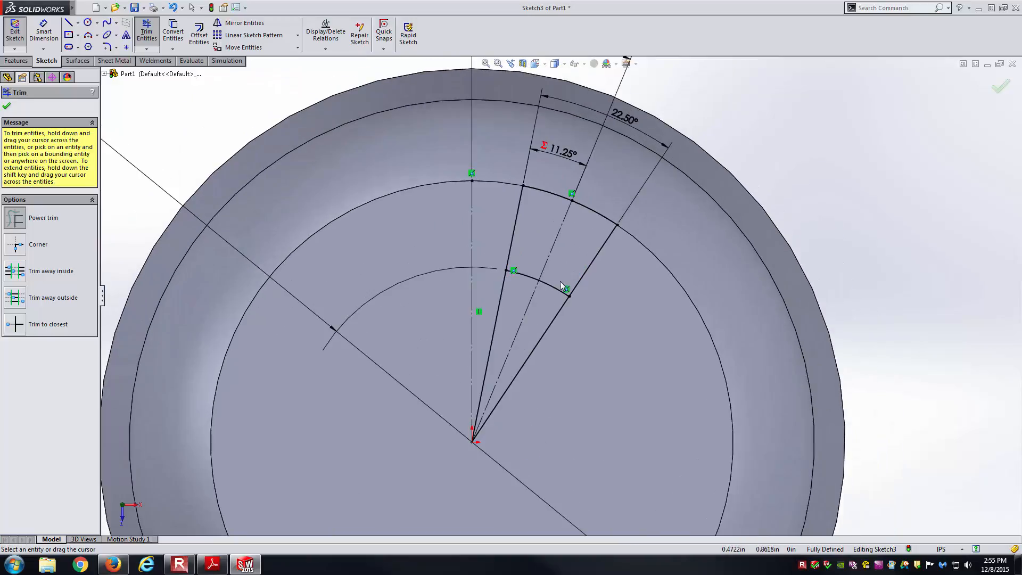
# Trim both side lines between the inner arc and the origin to leave a closed wedge profile
pyautogui.moveTo(507, 309); pyautogui.dragTo(495, 300)
pyautogui.moveTo(544, 324); pyautogui.dragTo(556, 338)
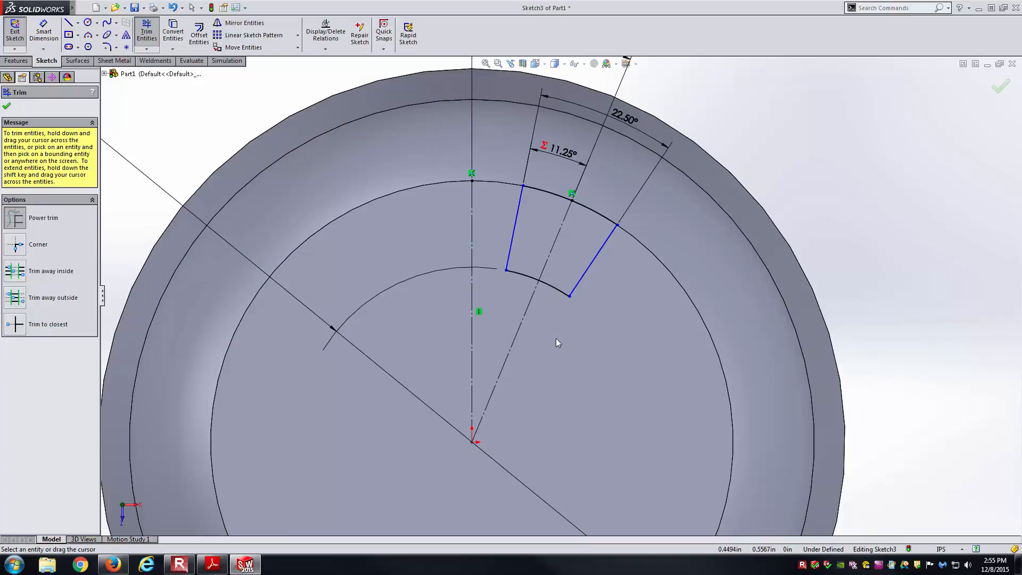
pyautogui.press('Escape')
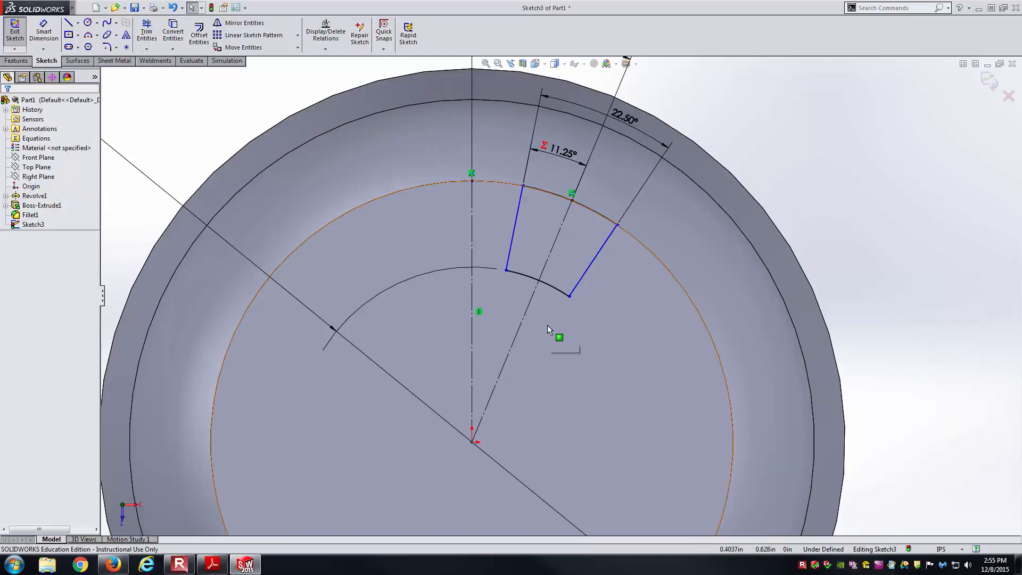
# Drag the wedge's lower right corner to test its freedom and make both side lines coincident with the origin
pyautogui.moveTo(570, 298); pyautogui.dragTo(571, 293)
pyautogui.click(582, 321)
pyautogui.click(859, 199)
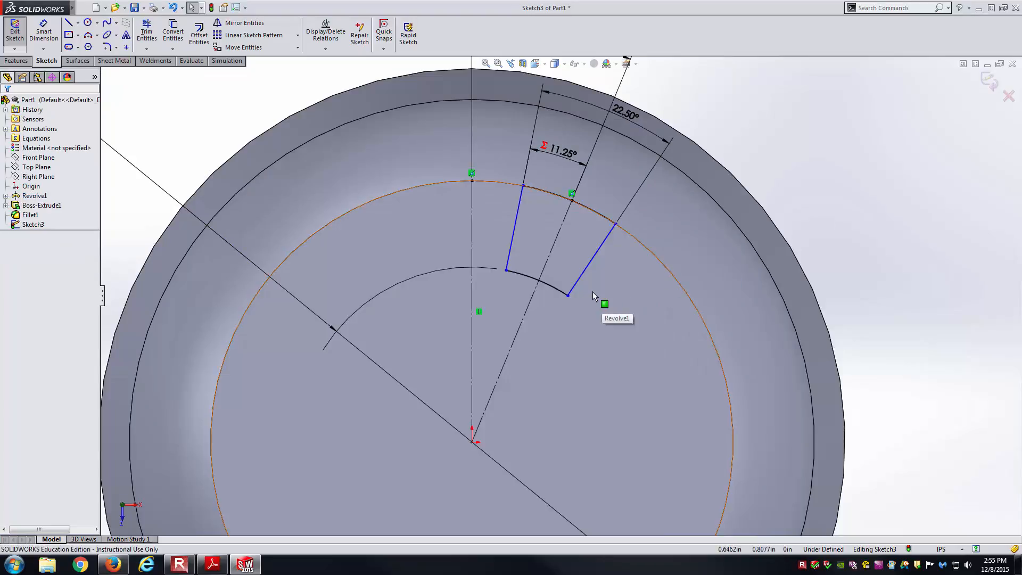
pyautogui.click(513, 235)
pyautogui.keyDown('ctrl'); pyautogui.click(472, 442); pyautogui.keyUp('ctrl')
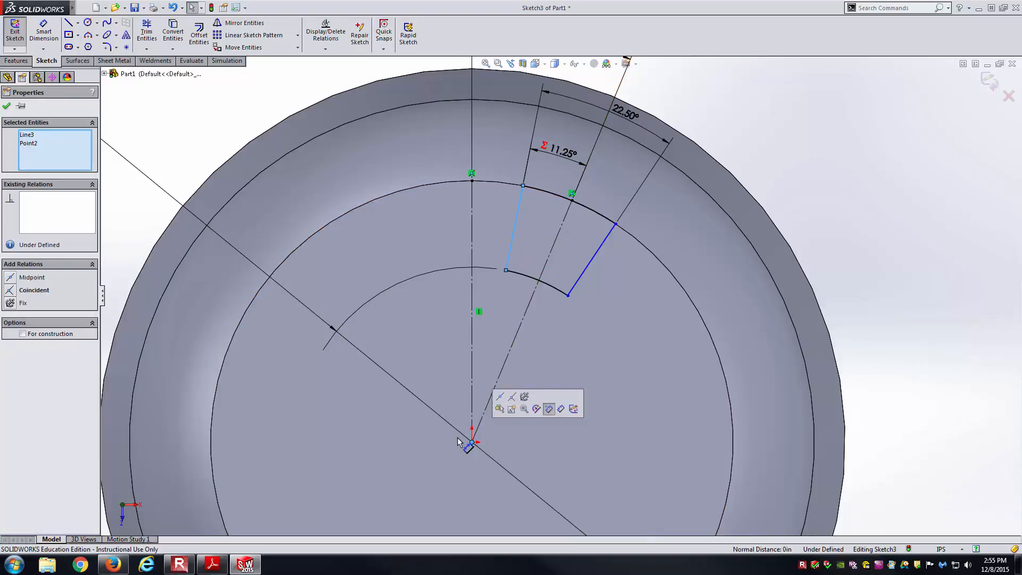
pyautogui.click(12, 292)
pyautogui.press('Escape')
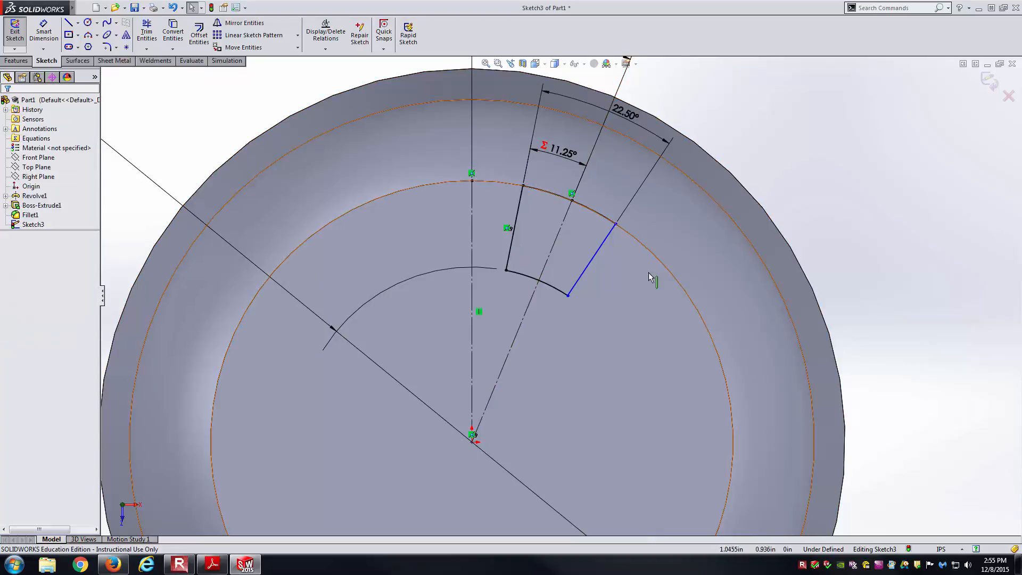
pyautogui.click(596, 261)
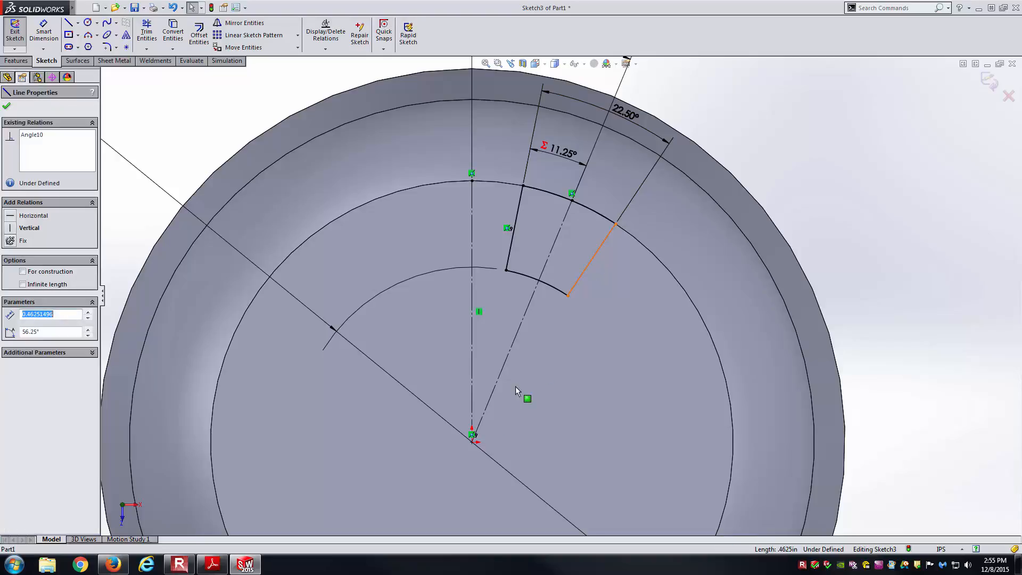
pyautogui.keyDown('ctrl'); pyautogui.click(473, 442); pyautogui.keyUp('ctrl')
pyautogui.click(15, 292)
pyautogui.press('Escape')
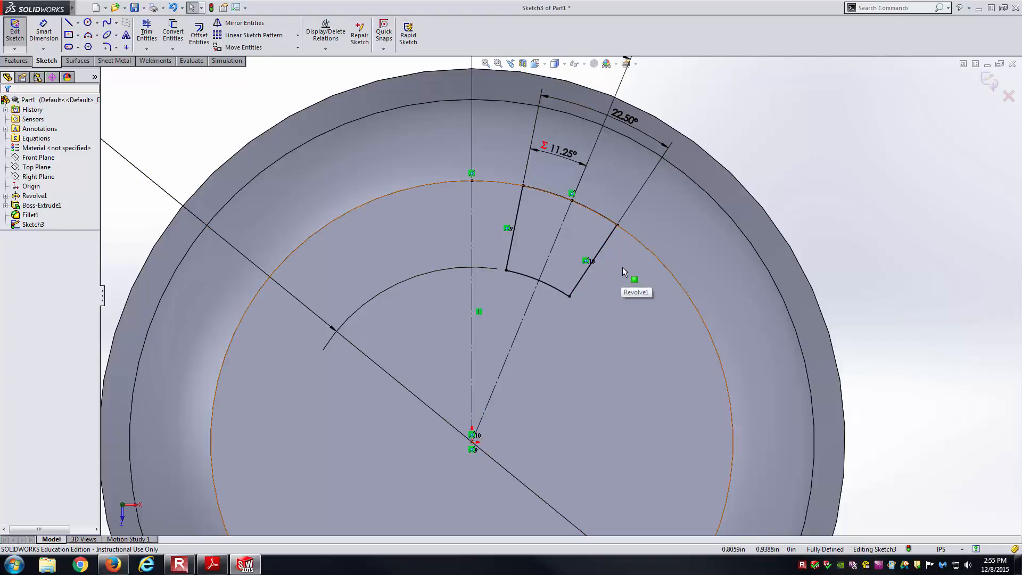
# Check the tab's outer width in detail B of the drawing and try a dimension between the two outer corners
pyautogui.hotkey('alt', 'Tab')
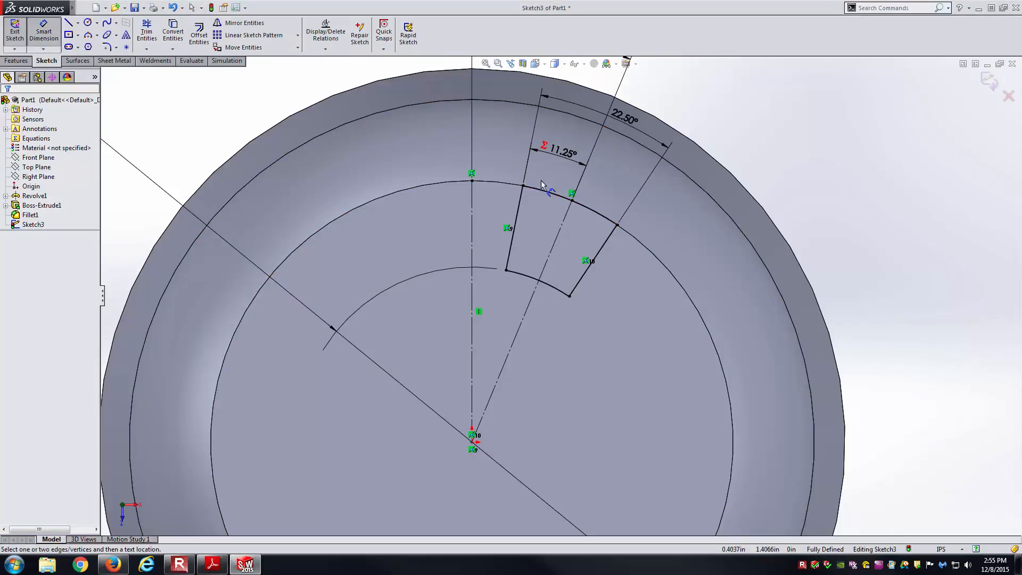
pyautogui.click(618, 226)
pyautogui.click(617, 227)
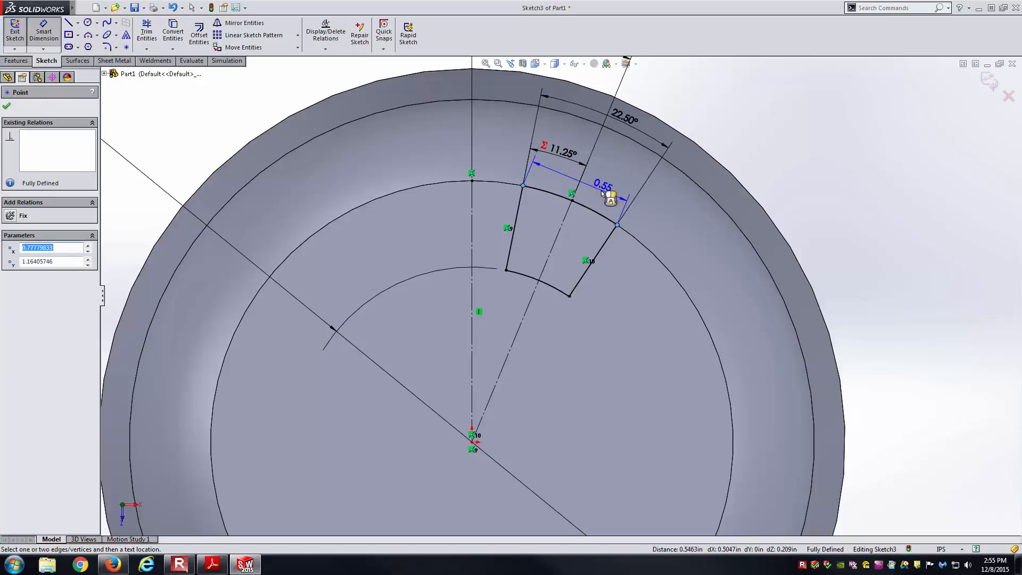
pyautogui.press('Escape')
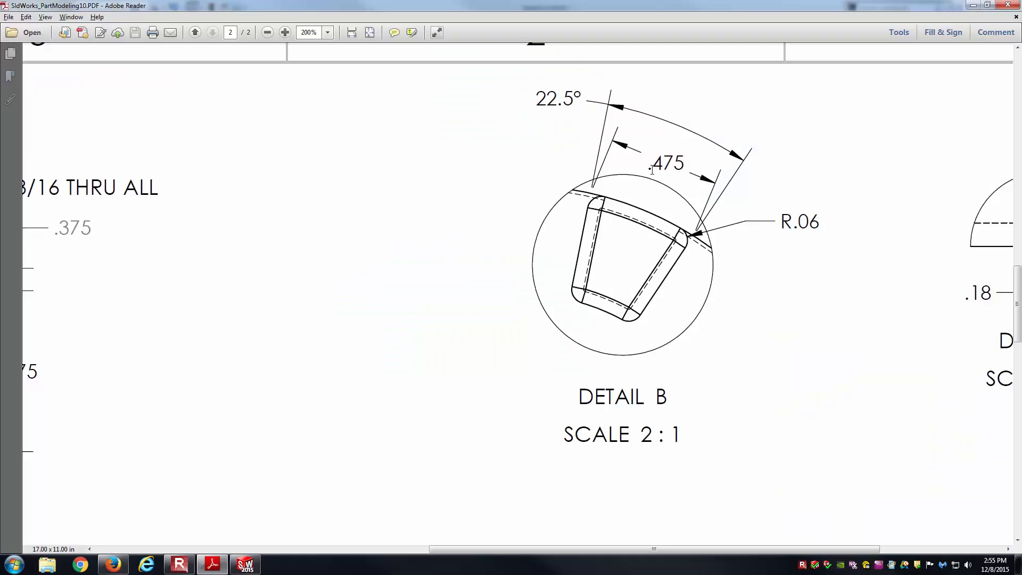
pyautogui.hotkey('alt', 'Tab')
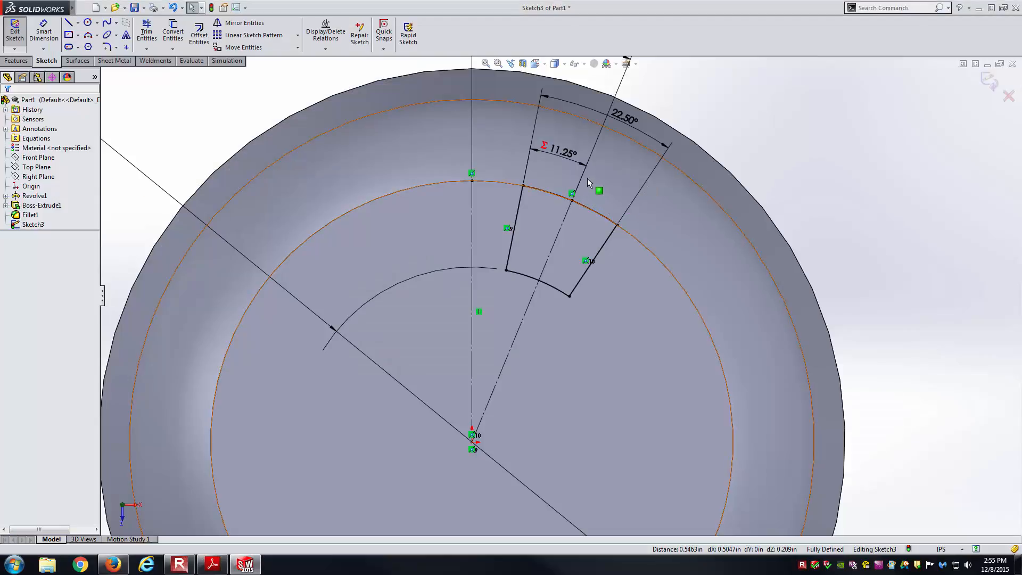
# Delete the coincident relations that tie the two side lines to the origin
pyautogui.click(507, 228)
pyautogui.press('Delete')
pyautogui.press('Delete')
# Try a horizontal dimension between the tab's two outer corners and delete it
pyautogui.moveTo(867, 226); pyautogui.dragTo(870, 74, button='right')
pyautogui.click(523, 186)
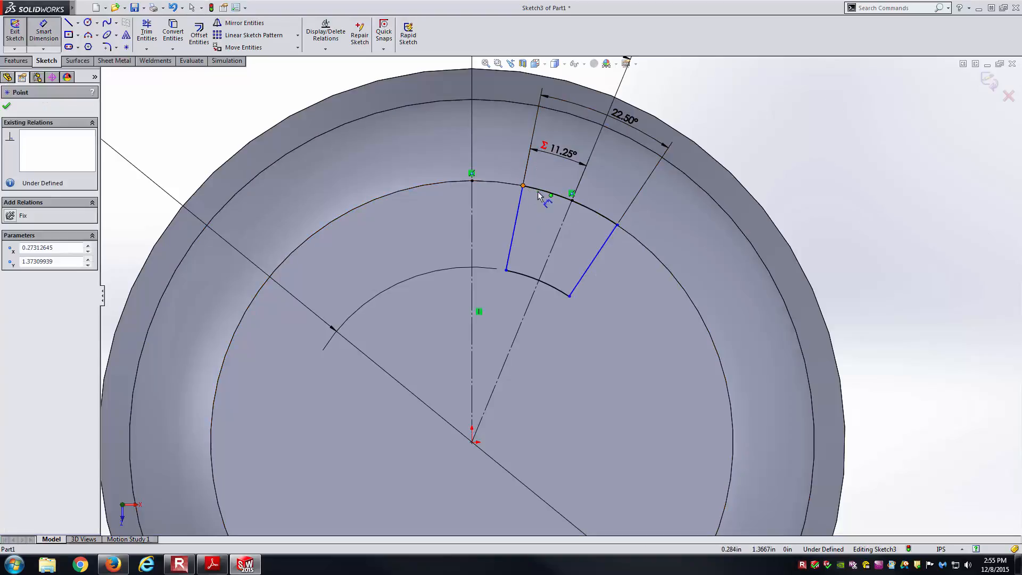
pyautogui.click(618, 225)
pyautogui.click(596, 191)
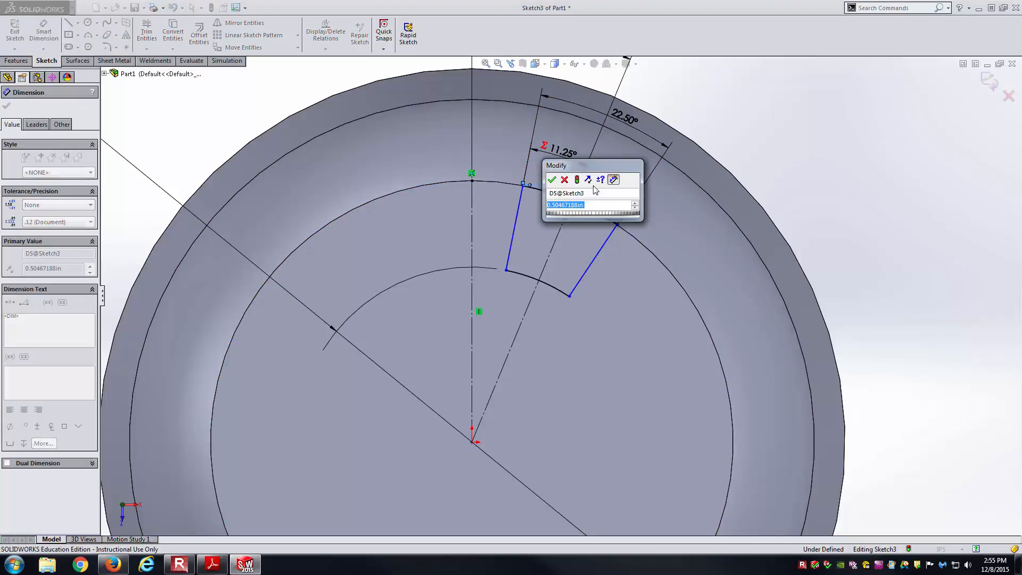
pyautogui.press('Return')
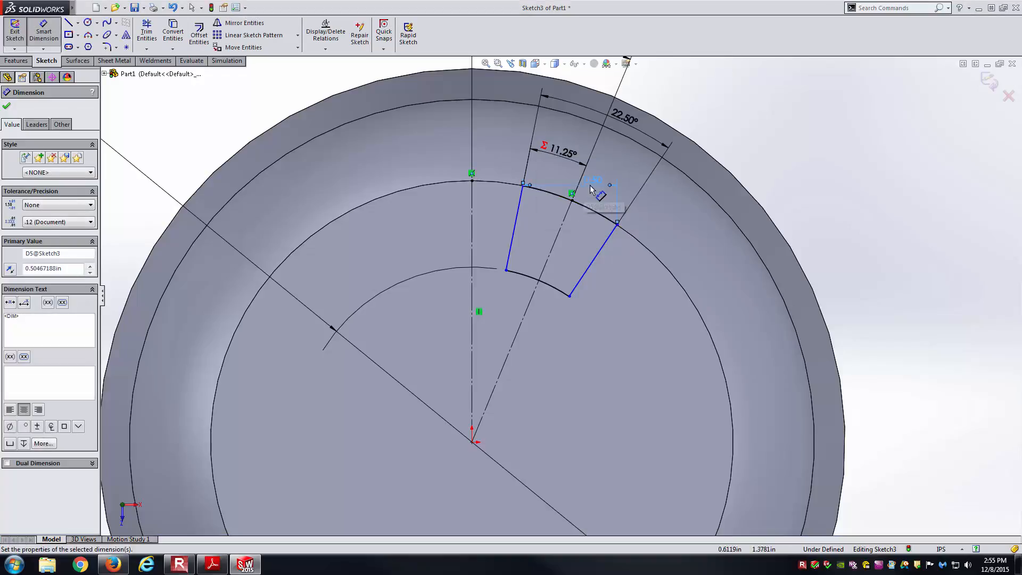
pyautogui.press('Delete')
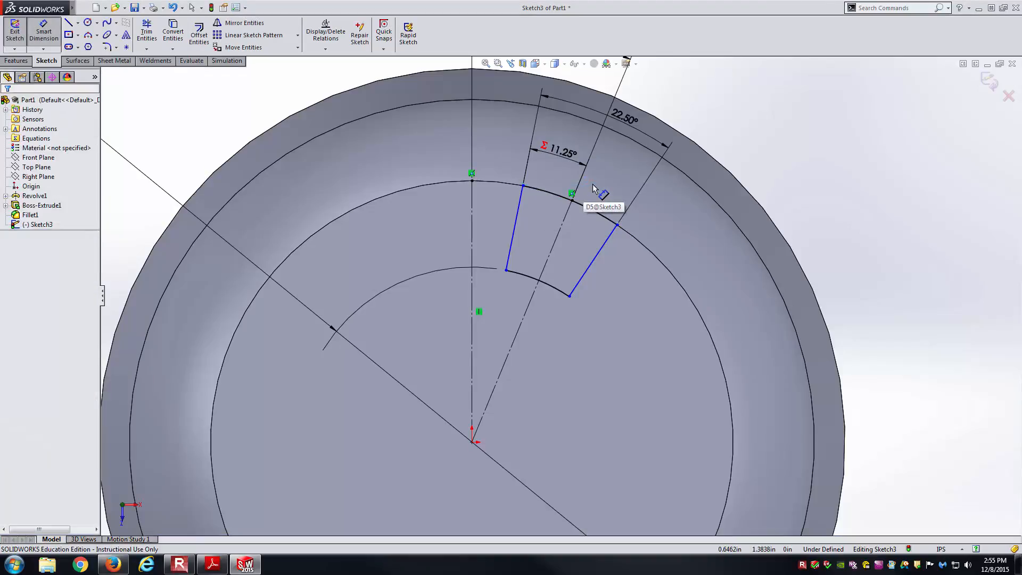
# Dimension the aligned distance between the tab's two outer corners as 0.475 in
pyautogui.click(525, 186)
pyautogui.click(617, 225)
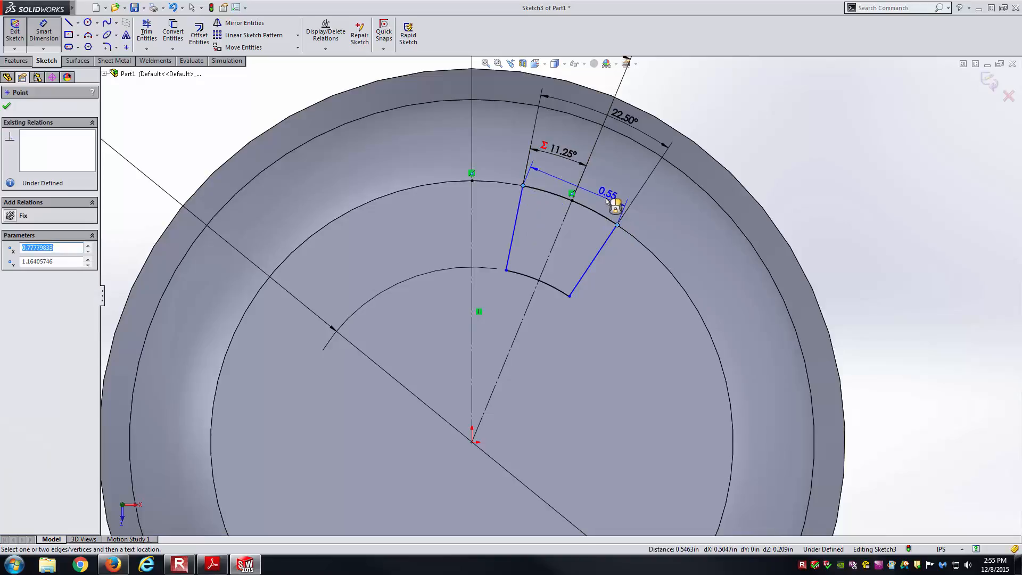
pyautogui.click(607, 202)
pyautogui.moveTo(599, 176); pyautogui.dragTo(632, 263)
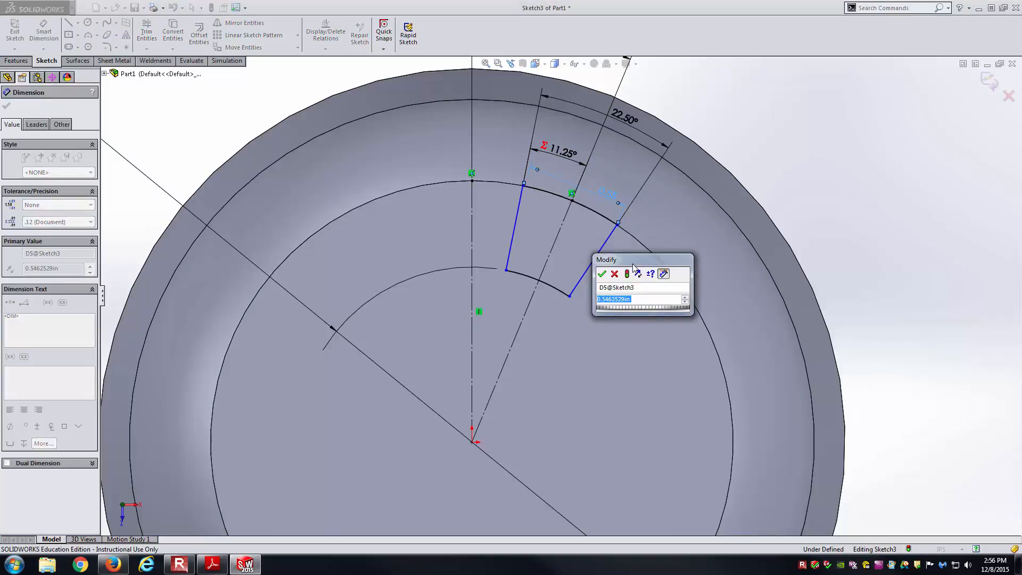
pyautogui.write('0.475')
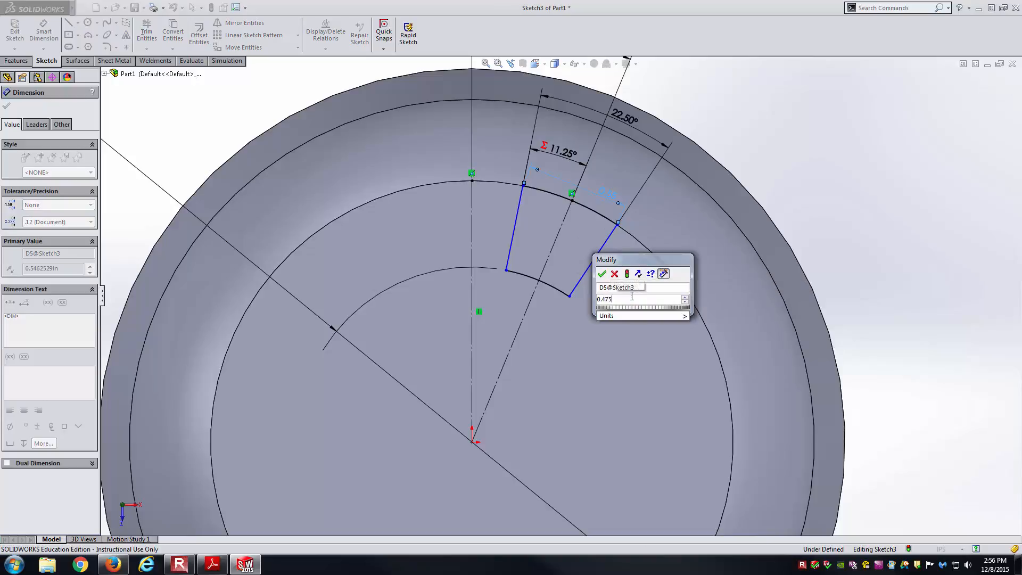
pyautogui.press('Return')
pyautogui.press('Escape')
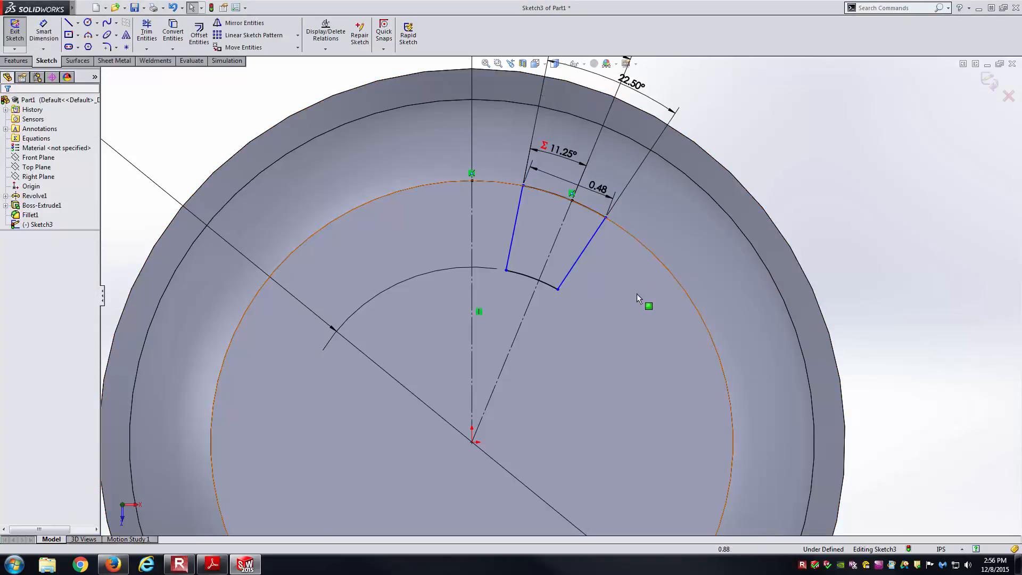
# Drag the wedge's lower right corner to test its freedom and make the two side lines equal in length
pyautogui.moveTo(558, 289)
pyautogui.mouseDown()
pyautogui.moveTo(580, 312)
pyautogui.moveTo(549, 283)
pyautogui.moveTo(570, 302)
pyautogui.moveTo(559, 290)
pyautogui.mouseUp()
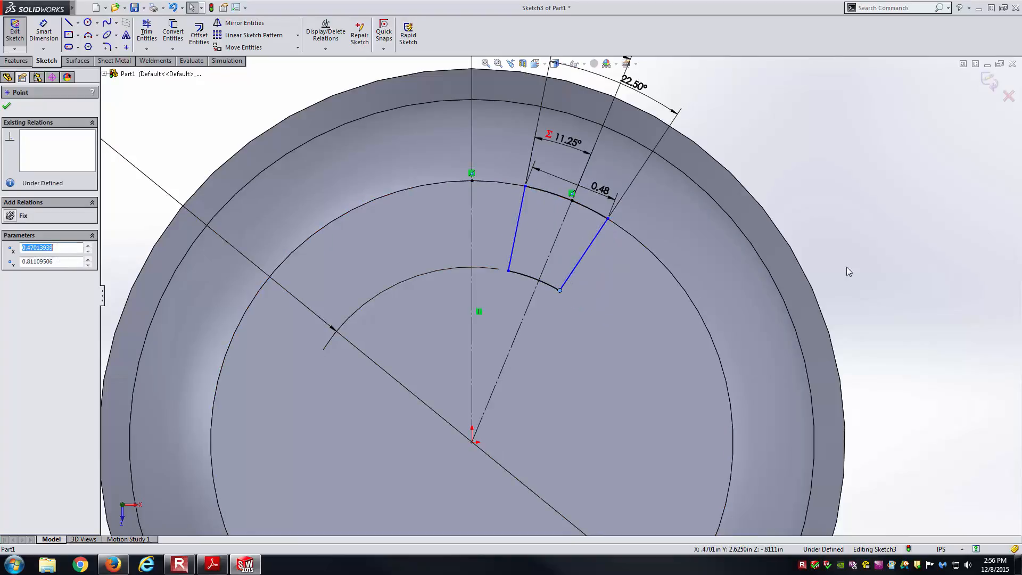
pyautogui.press('Escape')
pyautogui.click(571, 274)
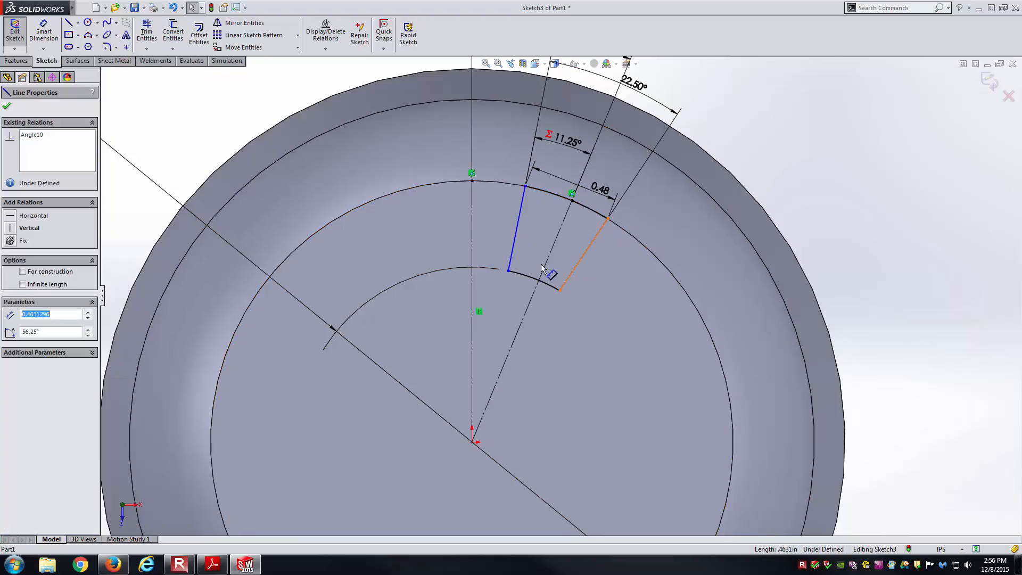
pyautogui.keyDown('ctrl'); pyautogui.click(516, 243); pyautogui.keyUp('ctrl')
pyautogui.click(605, 195)
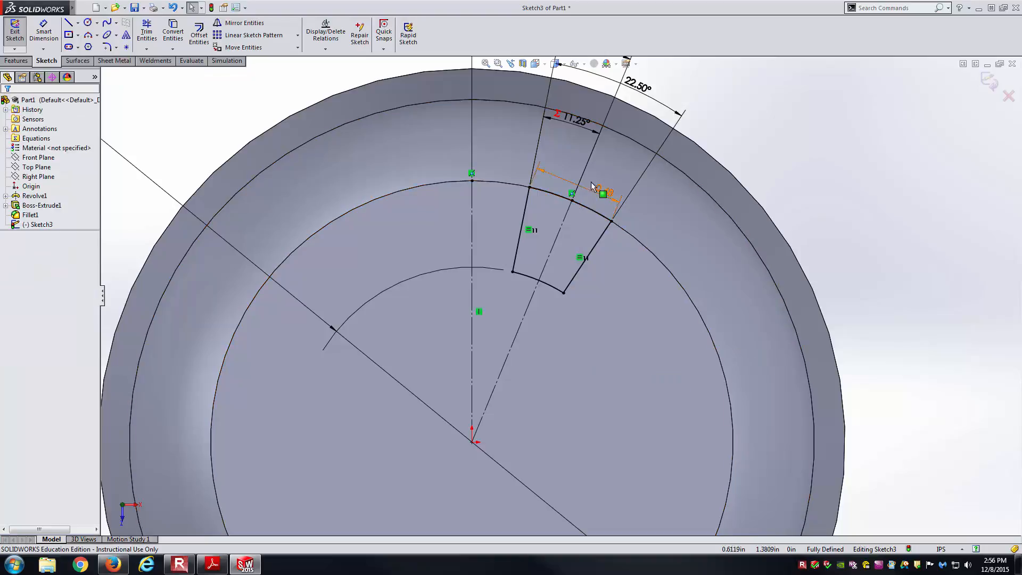
# Increase the display precision of the tab's outer width dimension to three decimal places
pyautogui.click(603, 193)
pyautogui.click(90, 222)
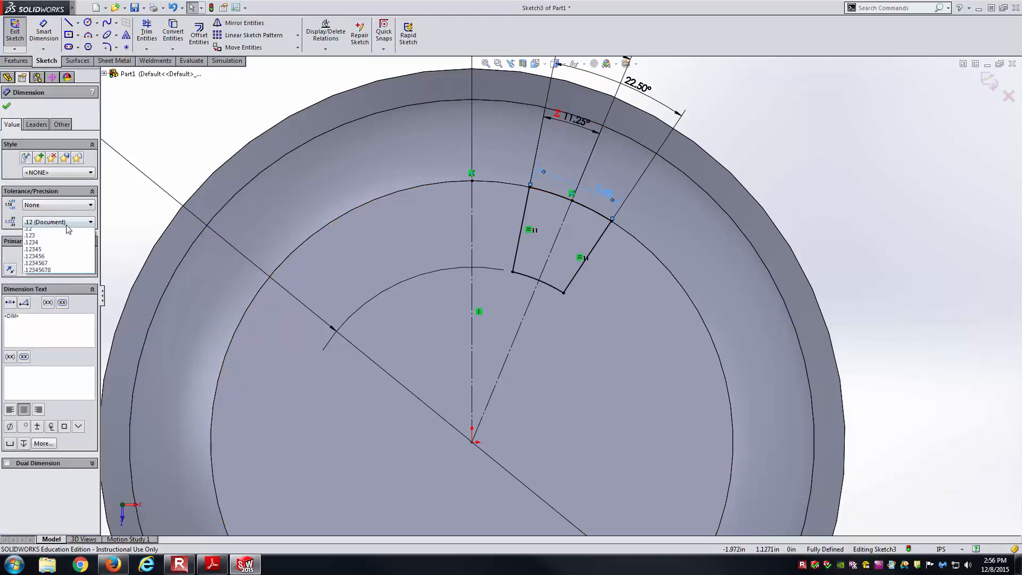
pyautogui.click(53, 254)
pyautogui.press('Escape')
# Try to sketch a line from the wedge's left inner corner to the origin
pyautogui.press('l')
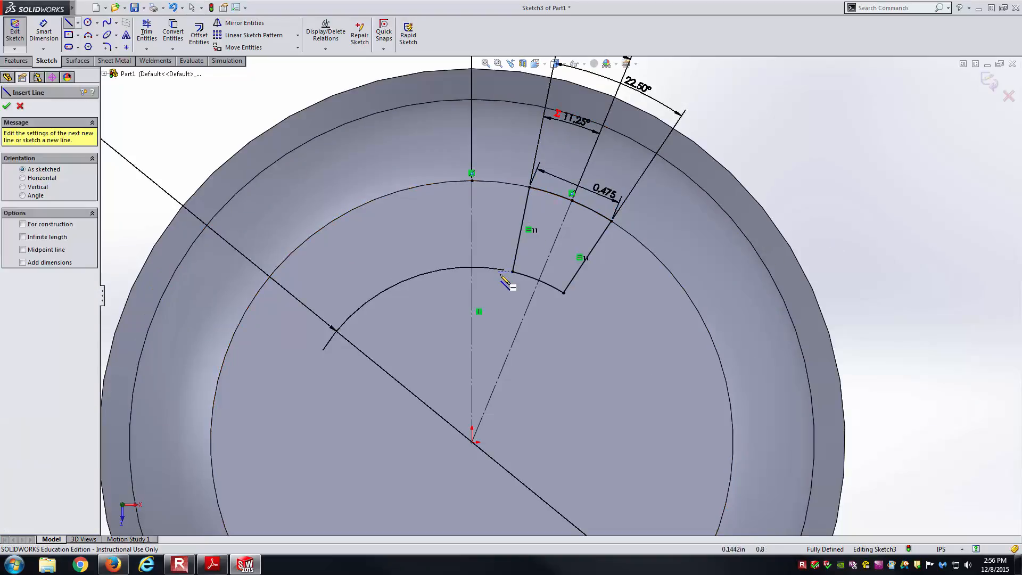
pyautogui.click(512, 272)
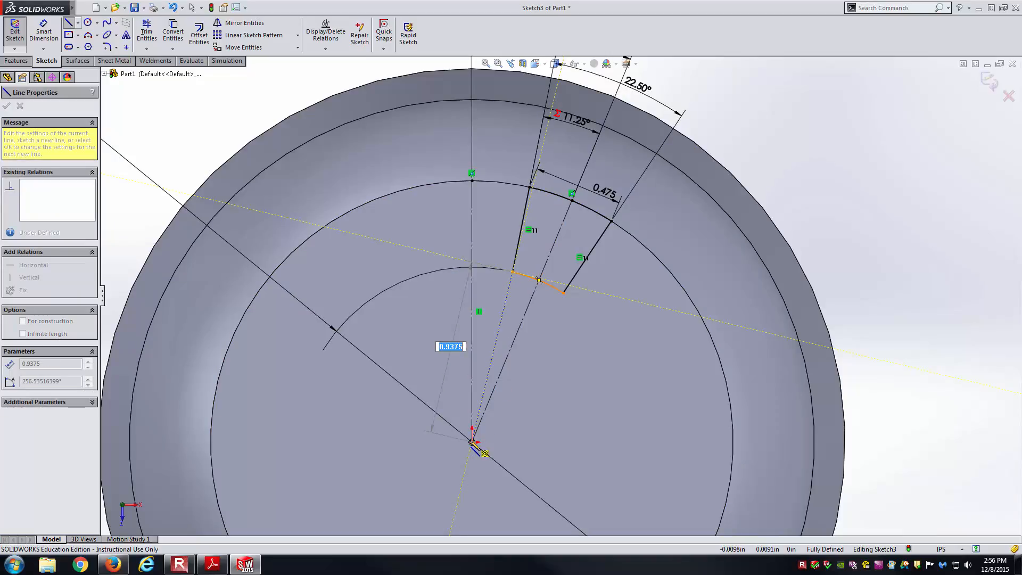
pyautogui.press('Escape')
pyautogui.press('l')
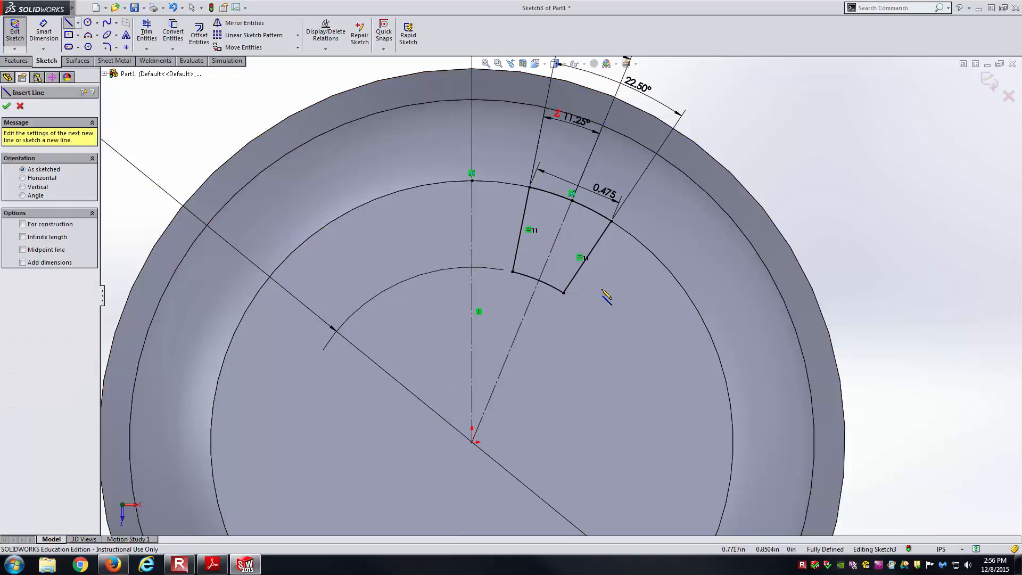
# Compare the wedge profile with Detail B of the Adobe Reader drawing and move its 0.475 dimension farther outside the outer arc
pyautogui.click(563, 292)
pyautogui.press('Escape')
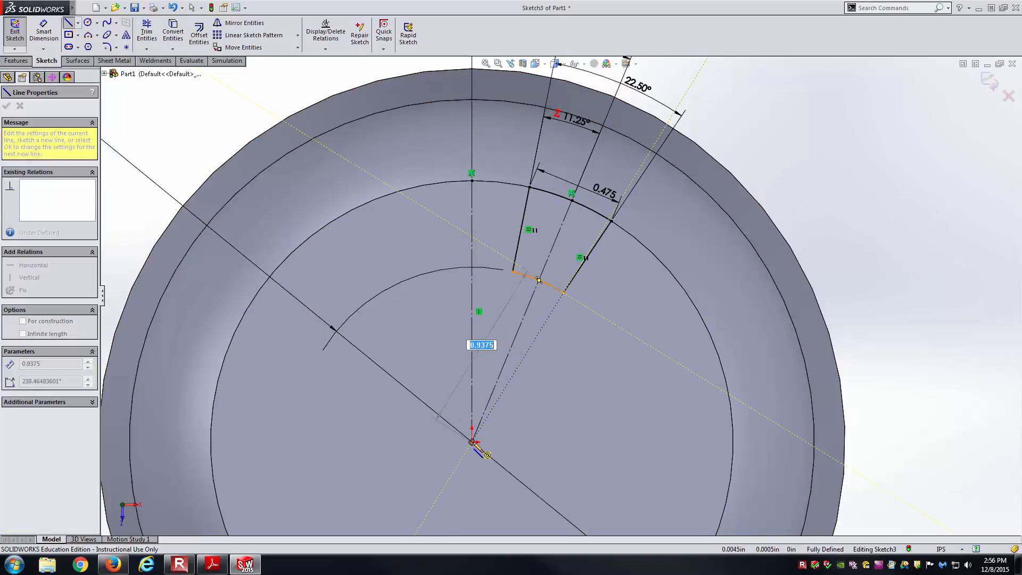
pyautogui.hotkey('alt', 'Tab')
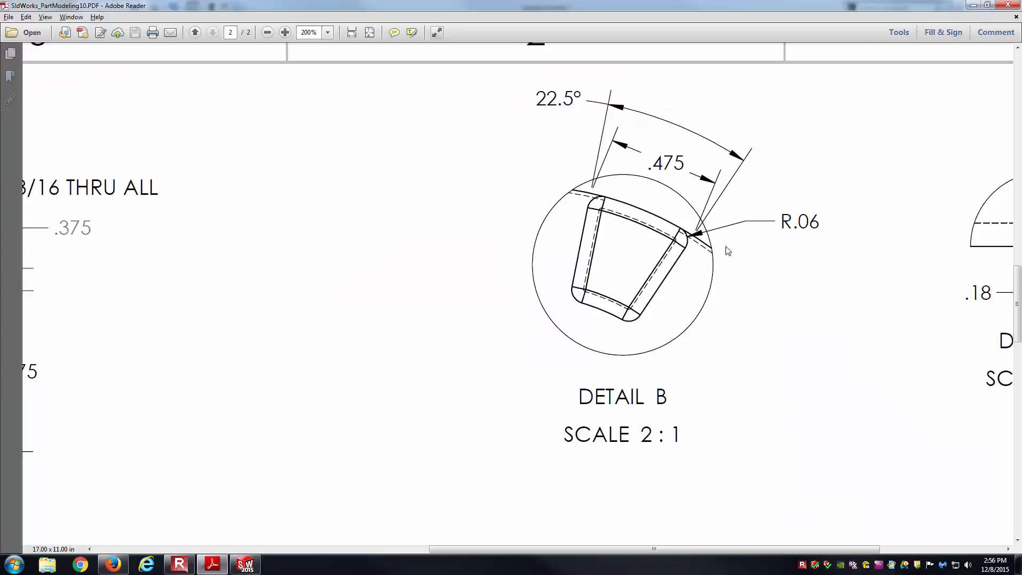
pyautogui.hotkey('alt', 'Tab')
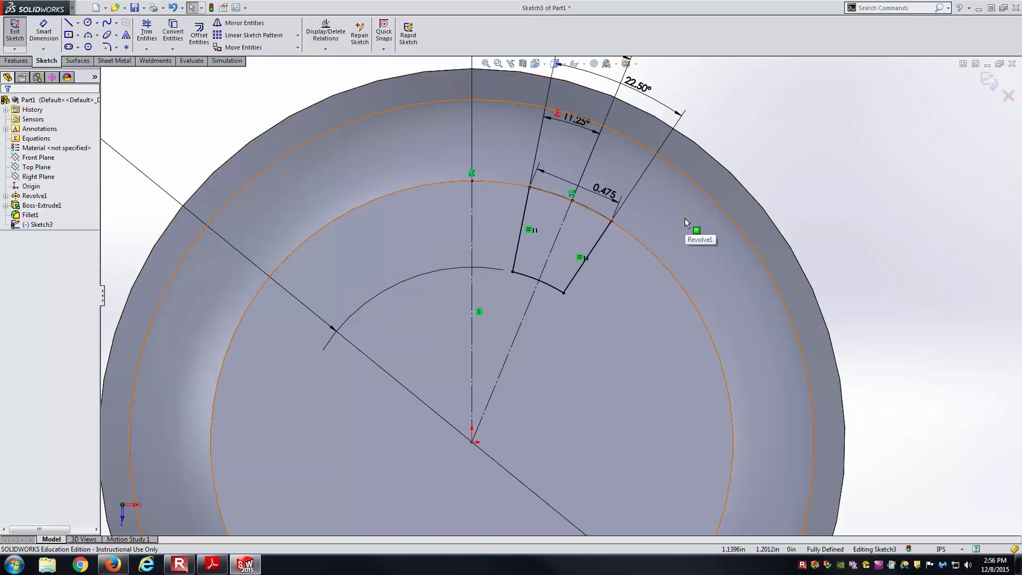
pyautogui.moveTo(605, 185); pyautogui.dragTo(603, 172)
pyautogui.click(744, 181)
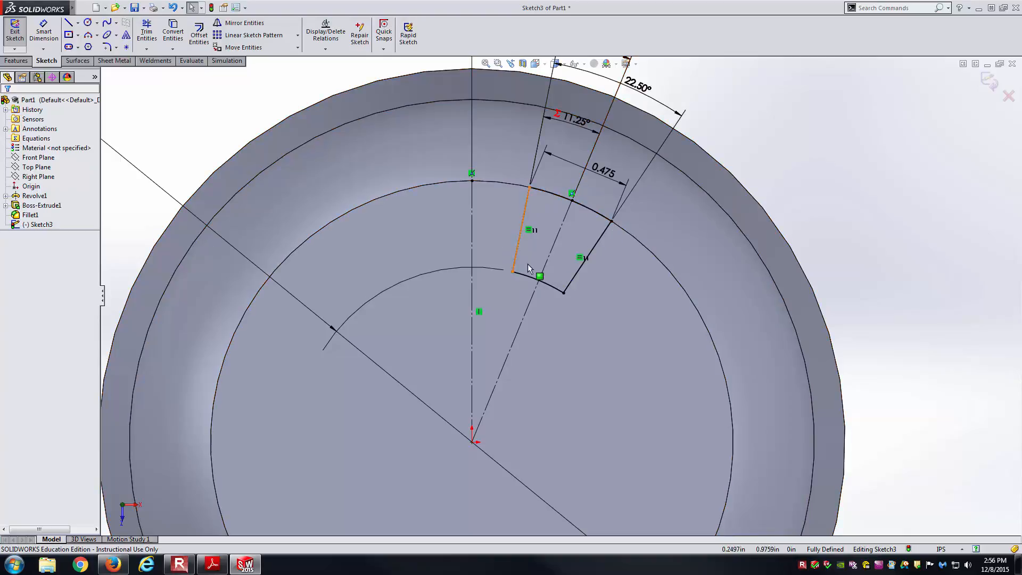
# Examine the wedge block's corner rounding in Detail B and in the isometric view of the Adobe Reader drawing
pyautogui.hotkey('alt', 'Tab')
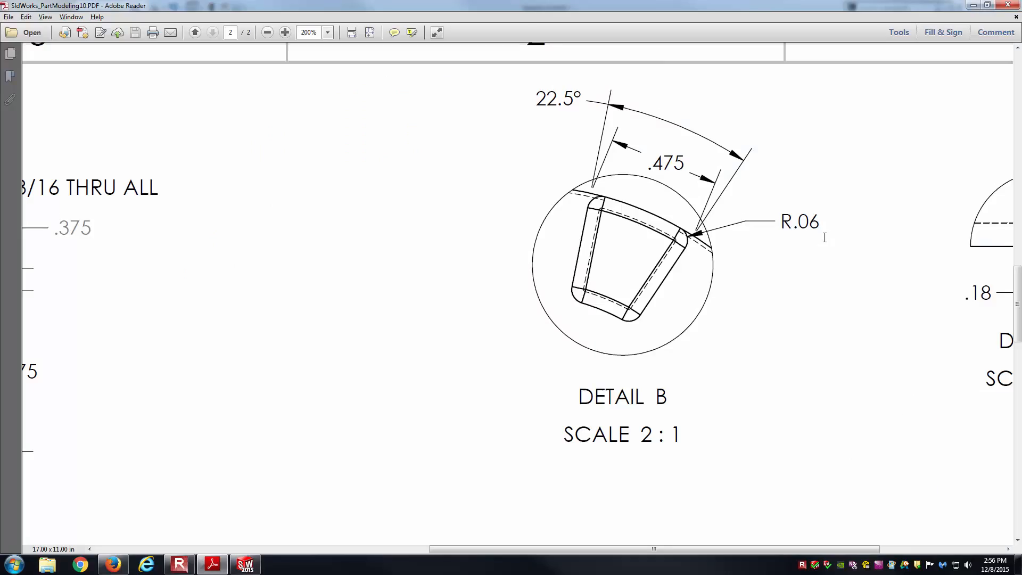
pyautogui.keyDown('ctrl'); pyautogui.scroll(-2, 824, 238); pyautogui.keyUp('ctrl')
pyautogui.keyDown('ctrl'); pyautogui.scroll(-1, 786, 253); pyautogui.keyUp('ctrl')
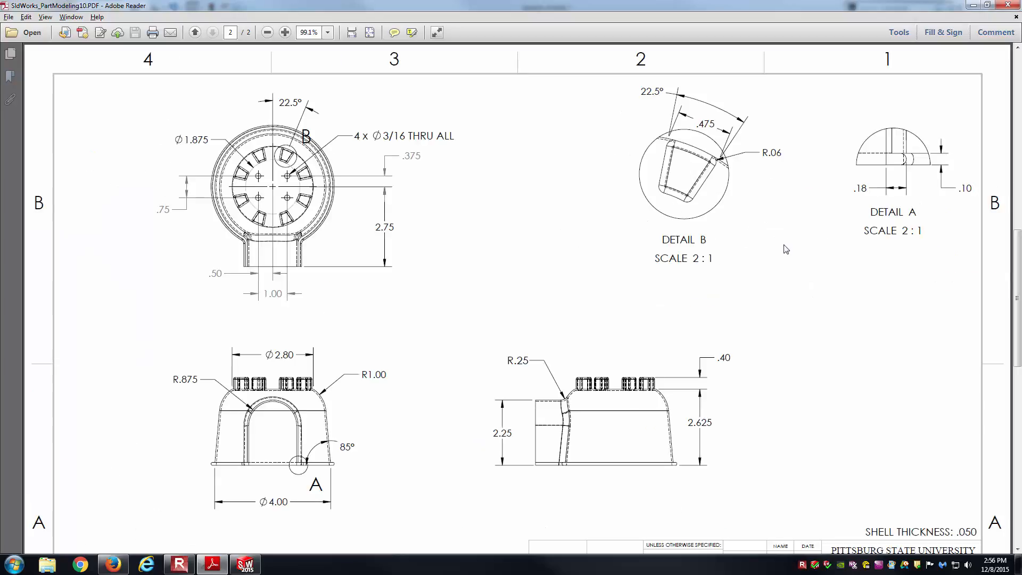
pyautogui.keyDown('ctrl'); pyautogui.scroll(-1, 729, 243); pyautogui.keyUp('ctrl')
pyautogui.scroll(5, 725, 241)
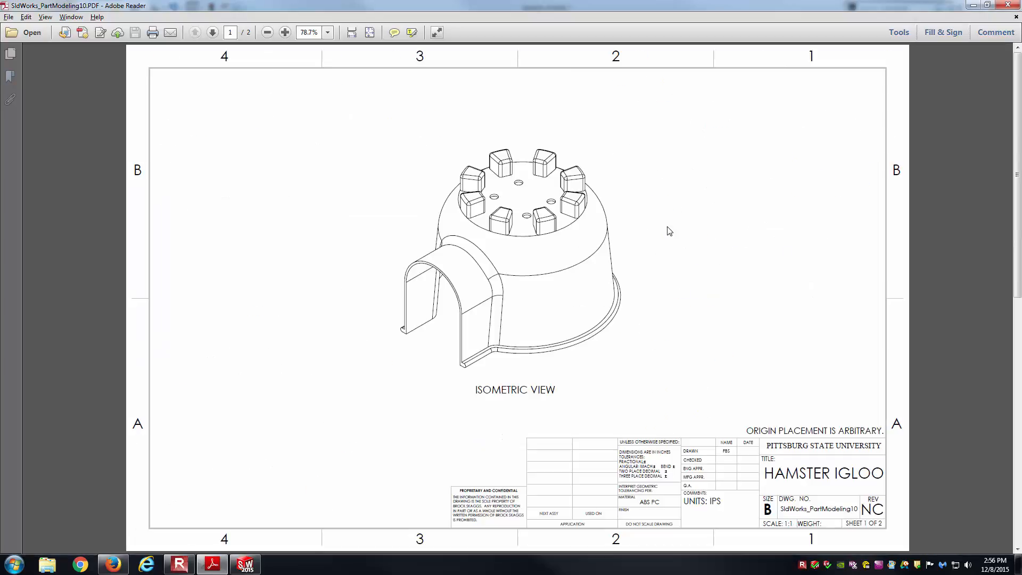
pyautogui.keyDown('ctrl'); pyautogui.scroll(4, 570, 196); pyautogui.keyUp('ctrl')
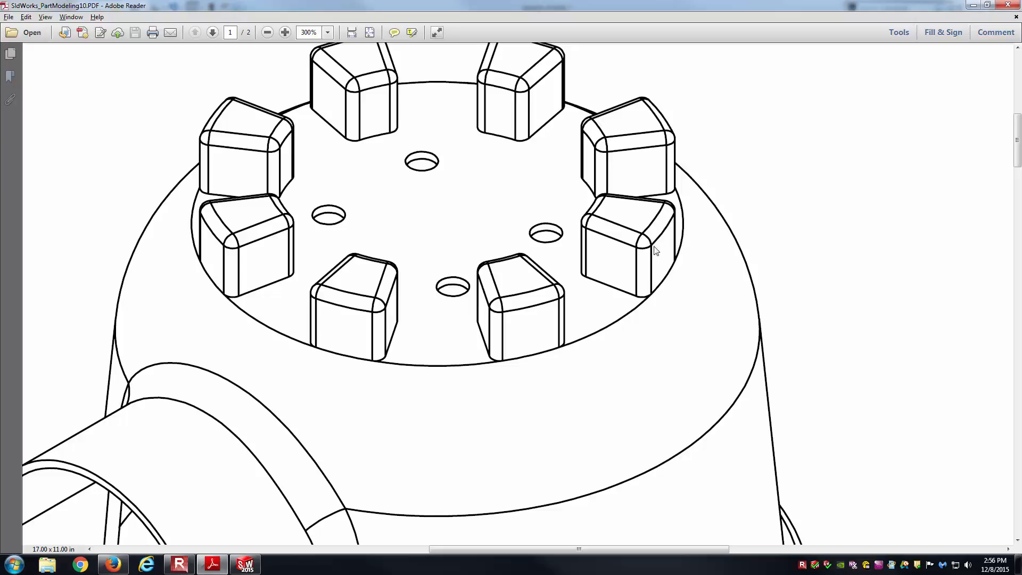
pyautogui.hotkey('alt', 'Tab')
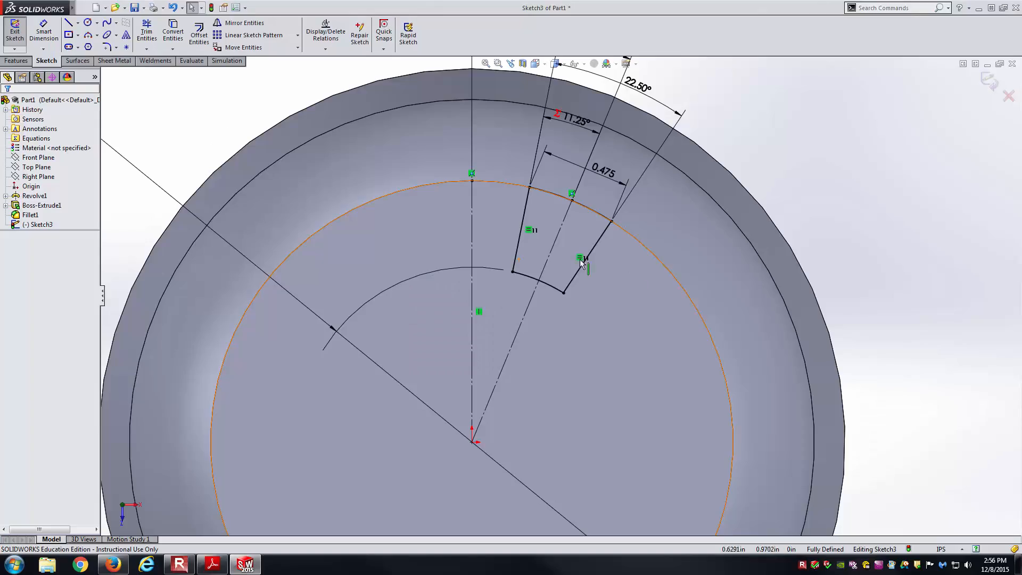
# Round all four corners of the wedge profile with 0.06 in sketch fillets, accepting that equal-length geometry may move
pyautogui.scroll(-1, 546, 213)
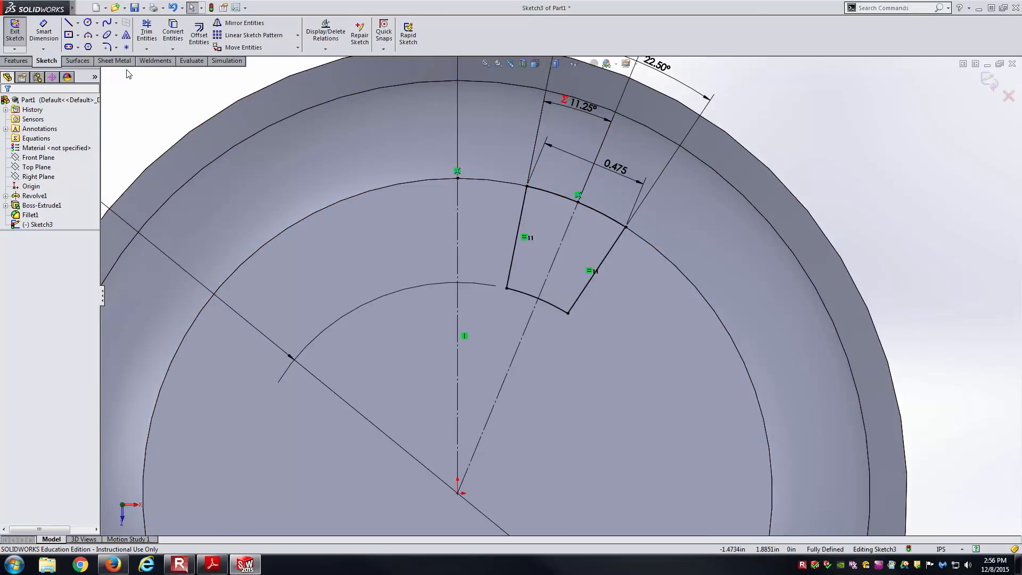
pyautogui.click(108, 48)
pyautogui.write('.0600in')
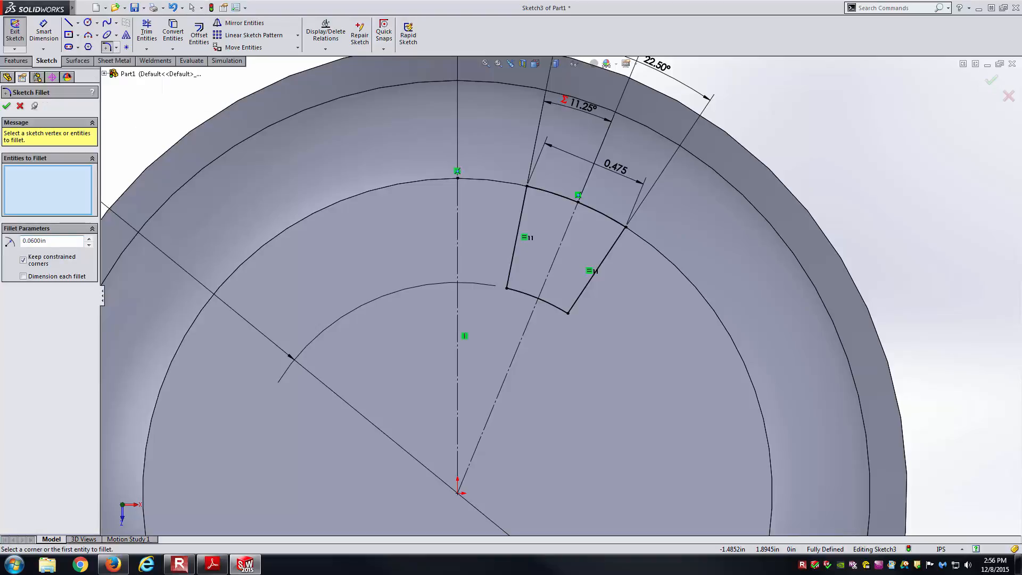
pyautogui.click(526, 187)
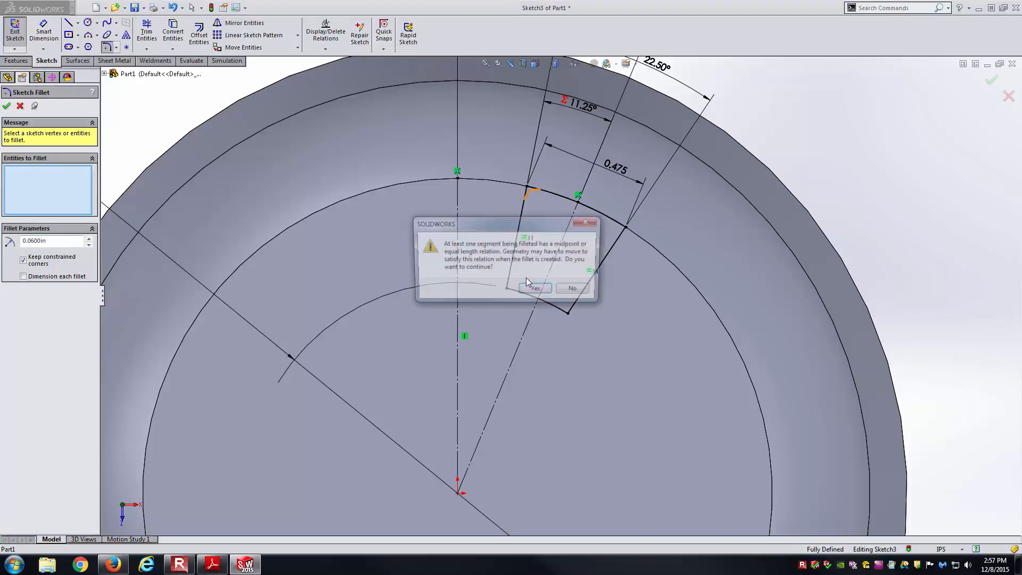
pyautogui.click(519, 287)
pyautogui.click(508, 288)
pyautogui.click(536, 288)
pyautogui.click(568, 303)
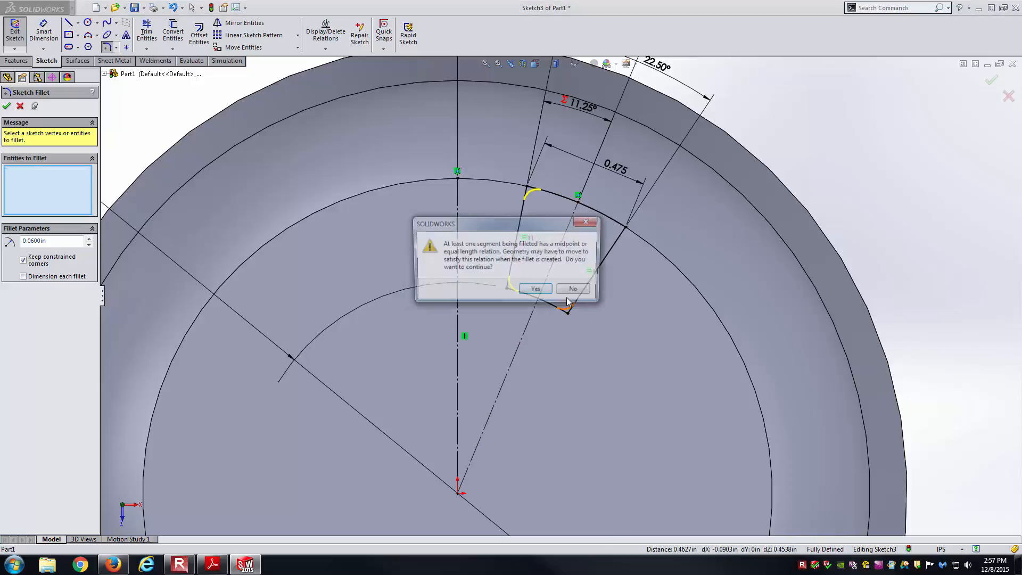
pyautogui.click(536, 289)
pyautogui.click(617, 242)
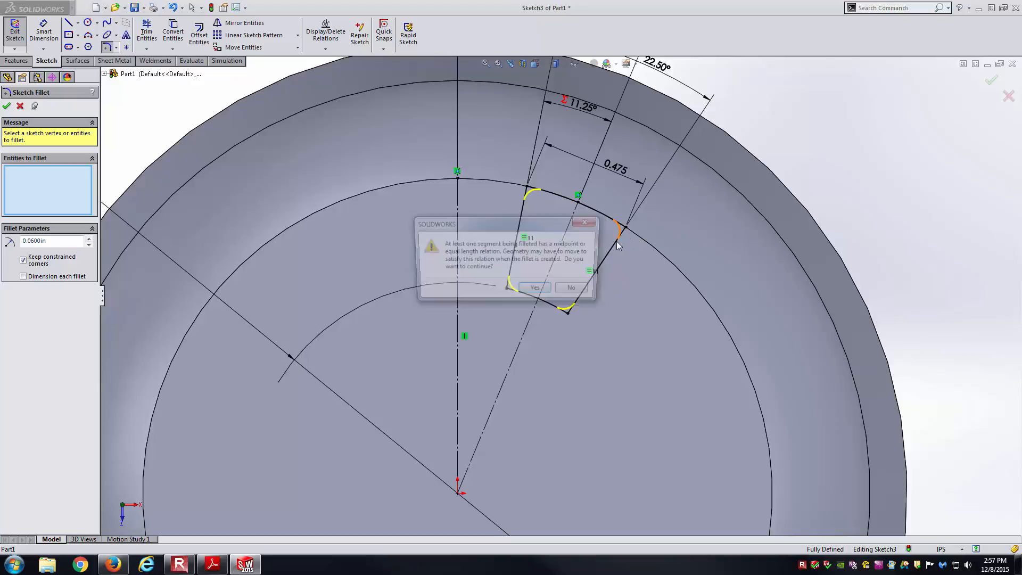
pyautogui.click(536, 288)
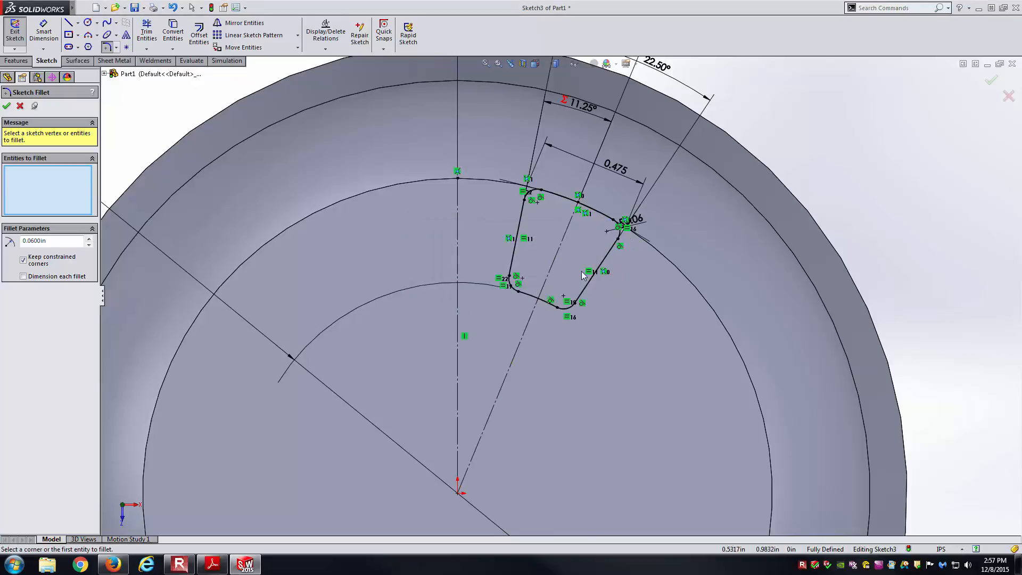
pyautogui.press('Escape')
# Move the R0.06 fillet dimension outward, clear of the wedge profile
pyautogui.moveTo(631, 220); pyautogui.dragTo(751, 210)
pyautogui.click(882, 166)
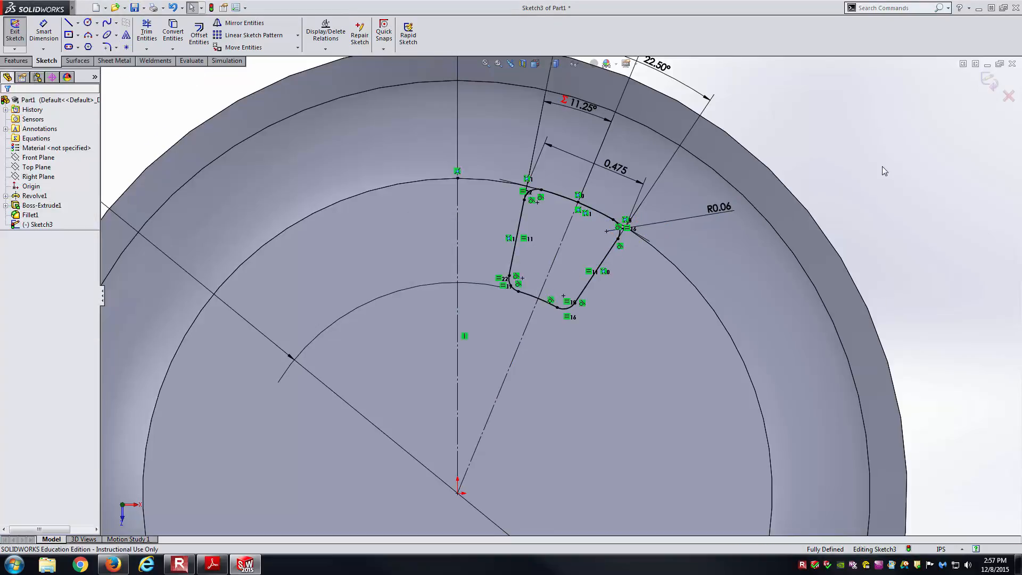
pyautogui.scroll(-3, 628, 211)
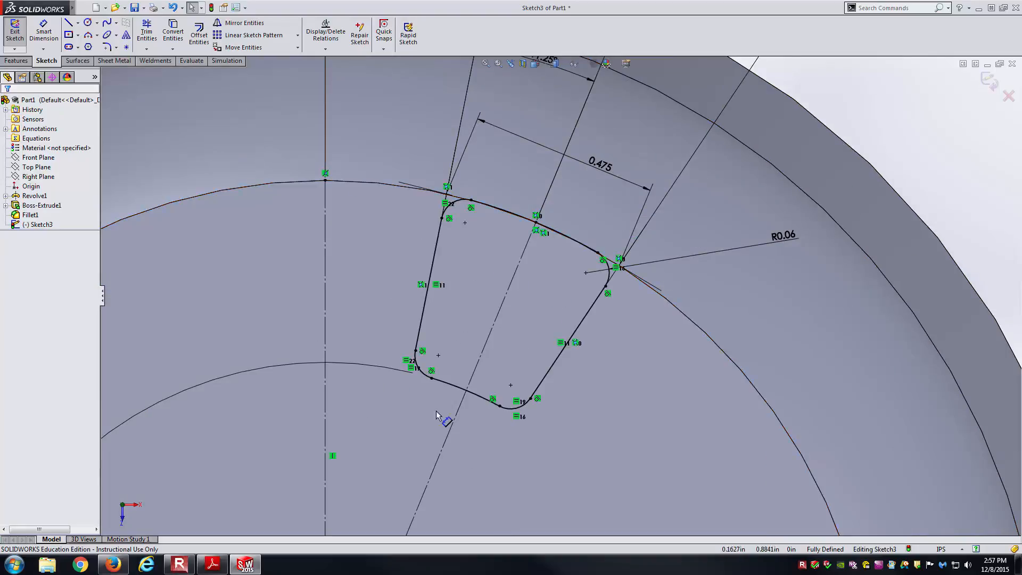
pyautogui.scroll(4, 441, 337)
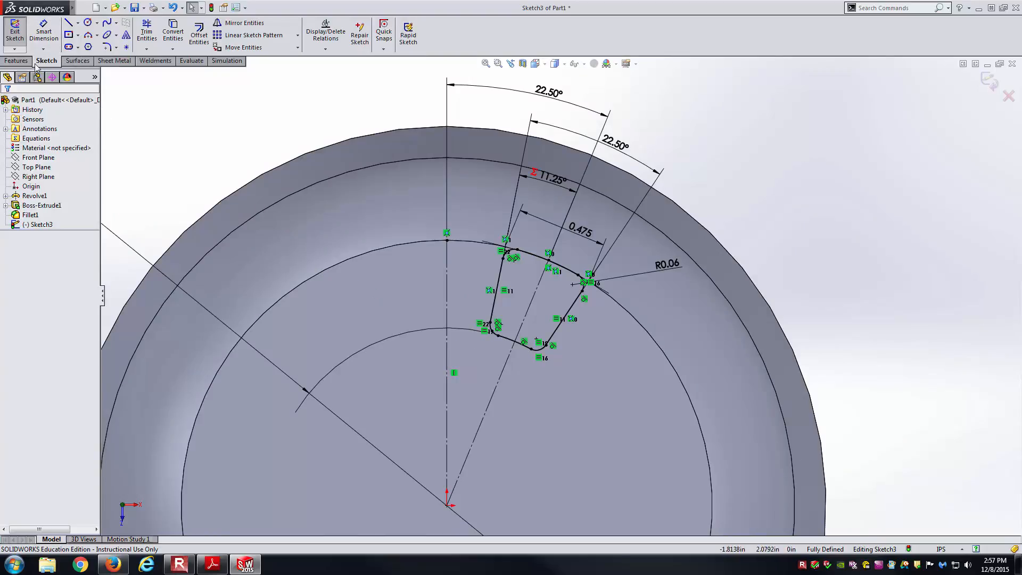
# Exit the sketch, look up the block height in the Adobe Reader drawing, and extrude the wedge profile 0.4 in upward
pyautogui.click(15, 31)
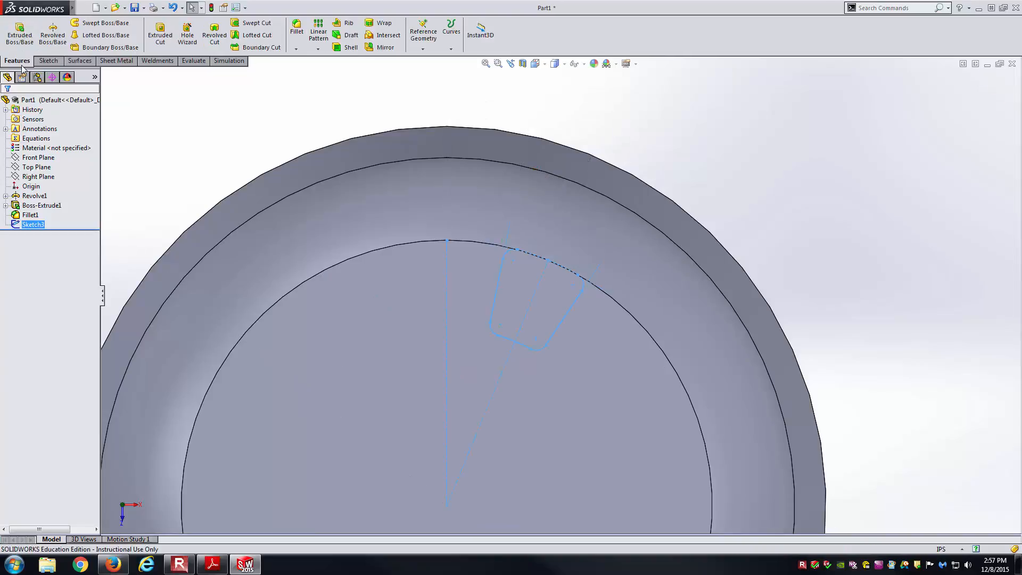
pyautogui.click(20, 33)
pyautogui.moveTo(405, 284); pyautogui.dragTo(417, 145, button='middle')
pyautogui.hotkey('alt', 'Tab')
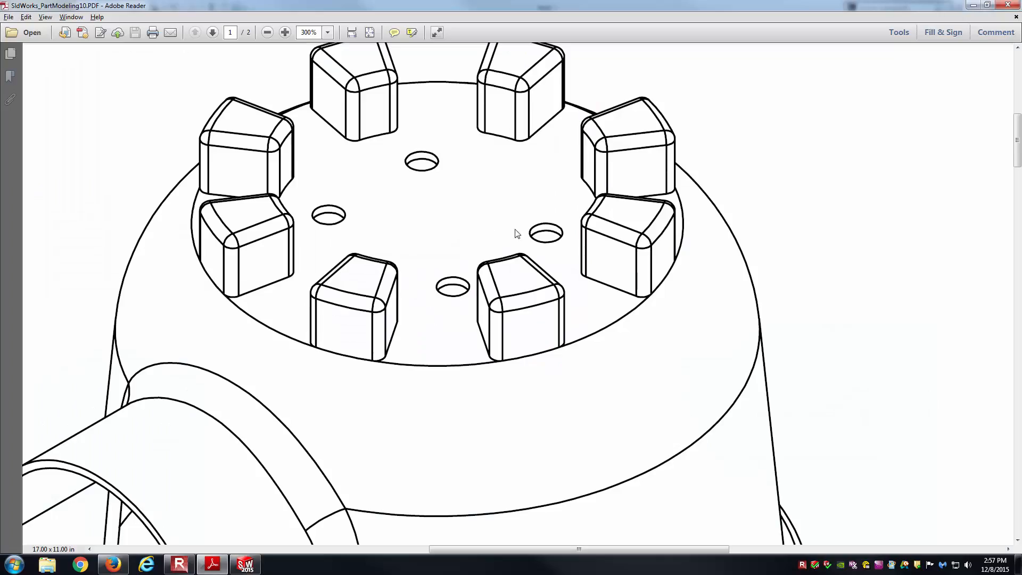
pyautogui.keyDown('ctrl'); pyautogui.scroll(-5, 659, 309); pyautogui.keyUp('ctrl')
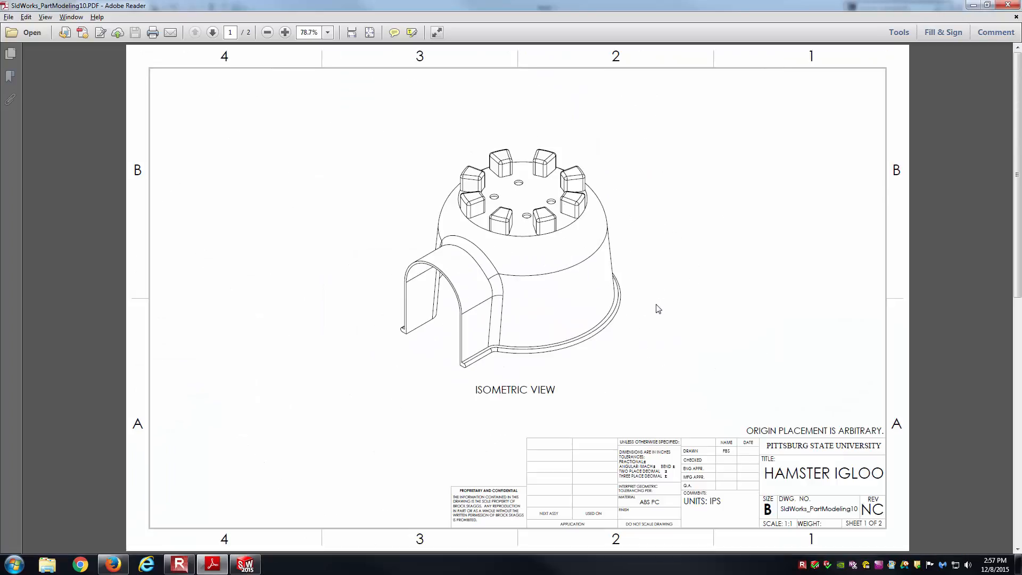
pyautogui.scroll(-1, 658, 308)
pyautogui.keyDown('ctrl'); pyautogui.scroll(1, 684, 313); pyautogui.keyUp('ctrl')
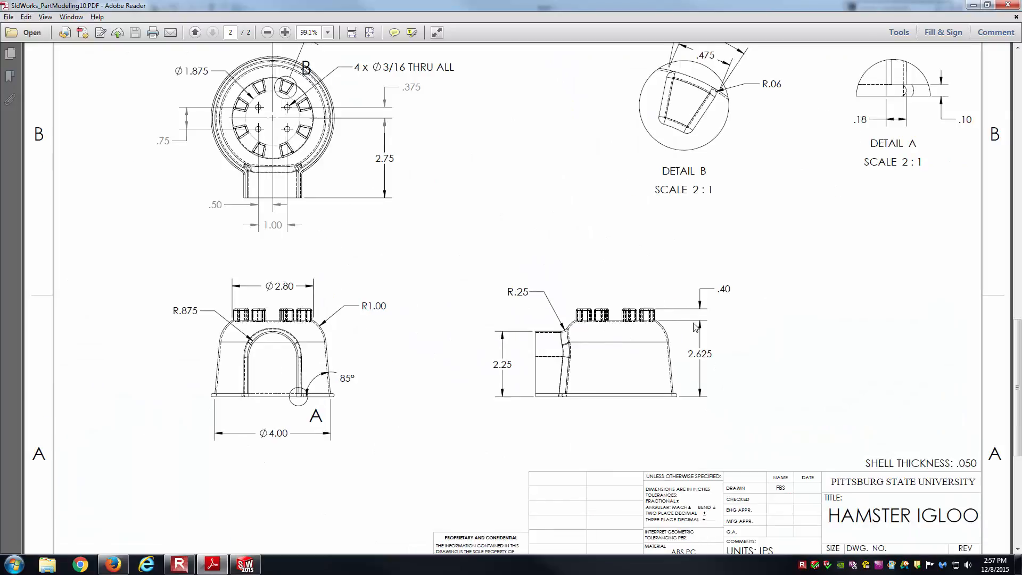
pyautogui.hotkey('alt', 'Tab')
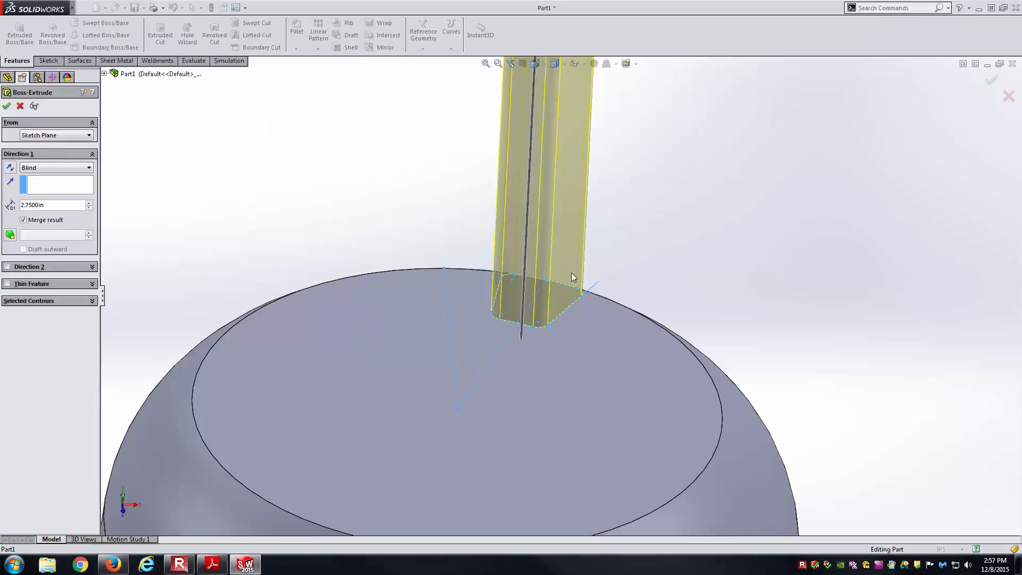
pyautogui.doubleClick(59, 205)
pyautogui.write('.4')
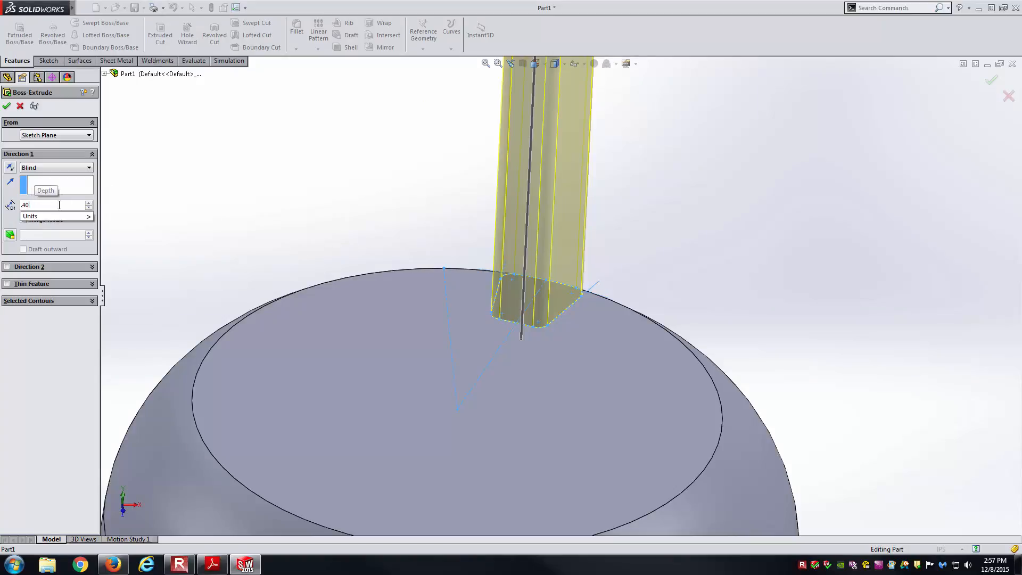
pyautogui.press('Return')
pyautogui.press('Return')
pyautogui.click(305, 198)
# Fillet all edges of the wedge block's top face with a 0.06 in radius
pyautogui.scroll(4, 484, 333)
pyautogui.moveTo(484, 333); pyautogui.dragTo(490, 394, button='middle')
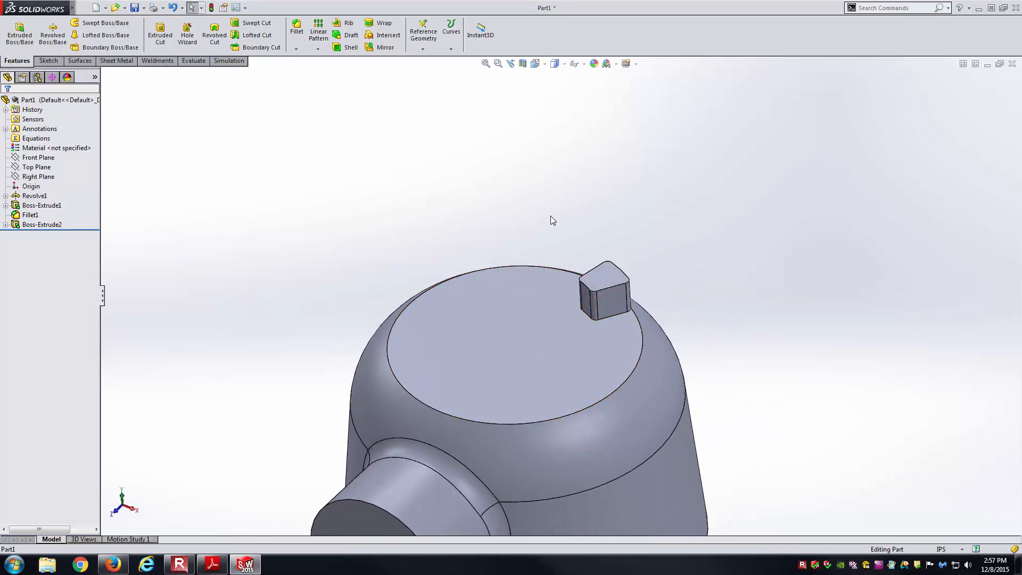
pyautogui.click(605, 272)
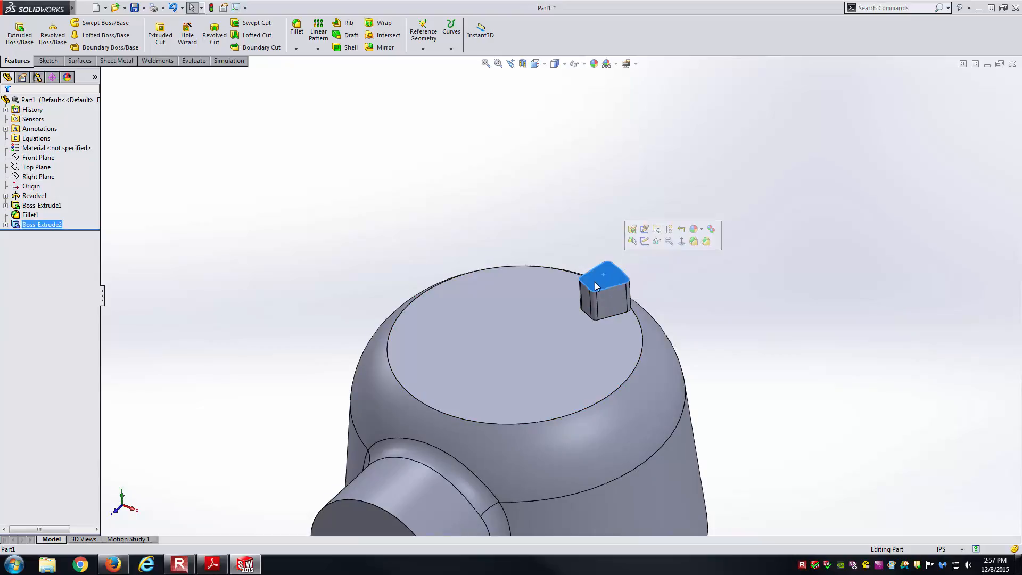
pyautogui.click(297, 32)
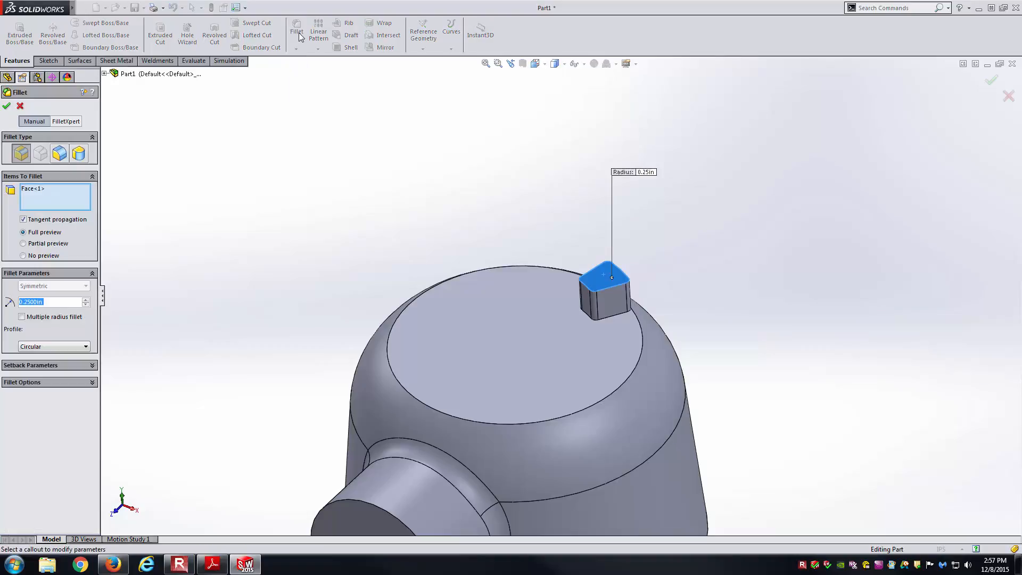
pyautogui.write('.060')
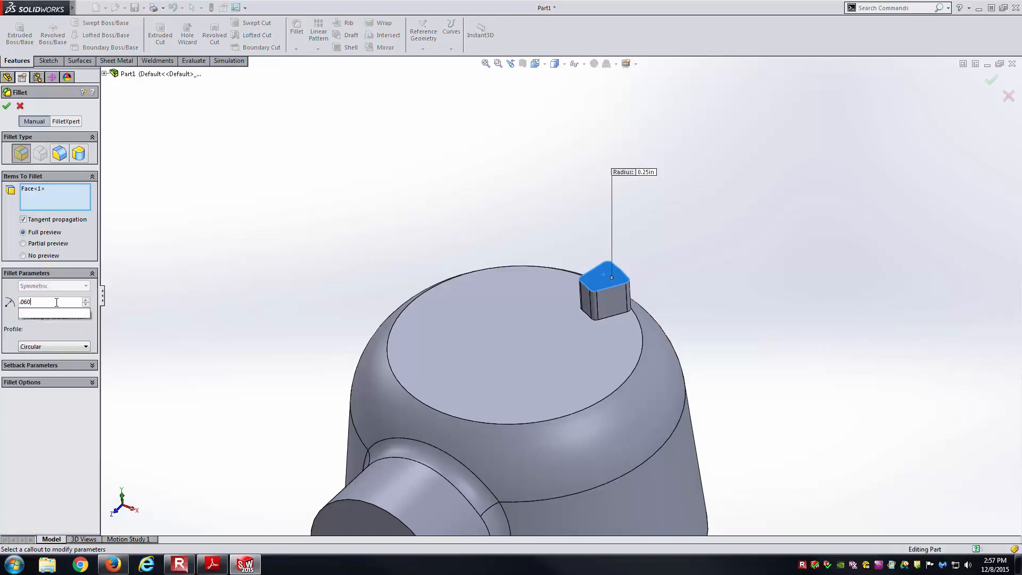
pyautogui.press('Return')
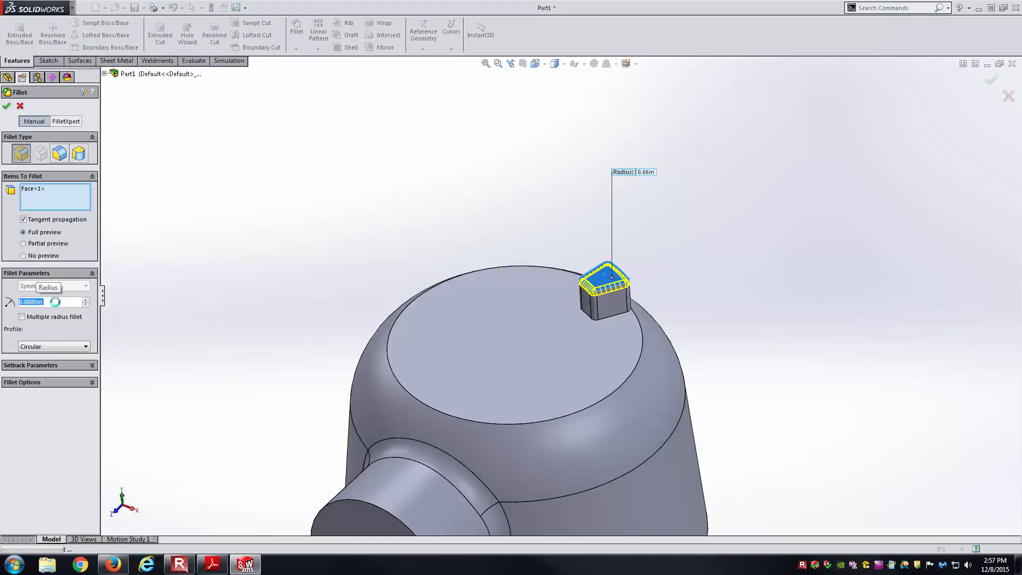
pyautogui.press('Return')
# Identify the wedge block's extrusion and top fillet in the feature tree and start a Circular Pattern
pyautogui.hotkey('ctrl', '7')
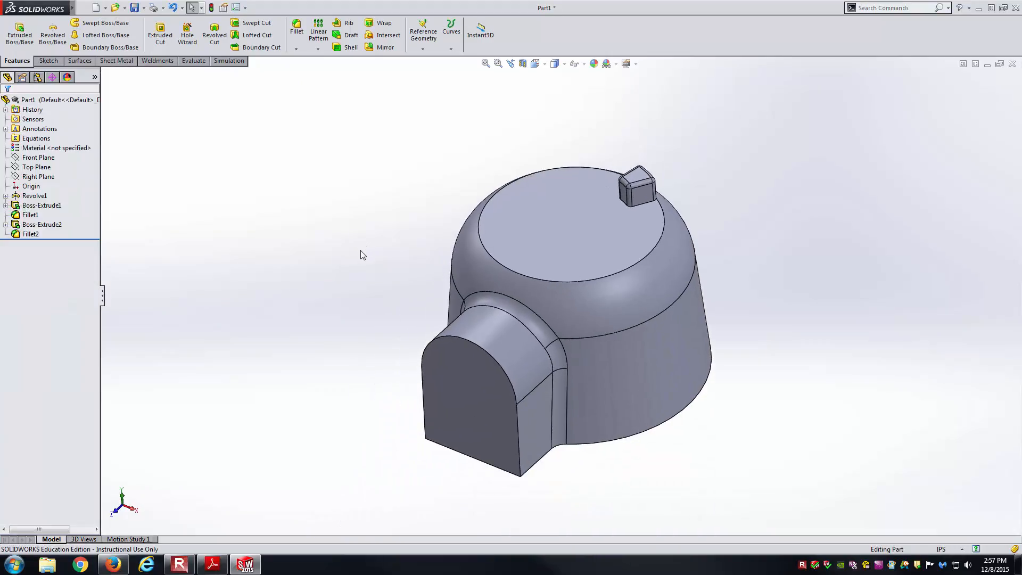
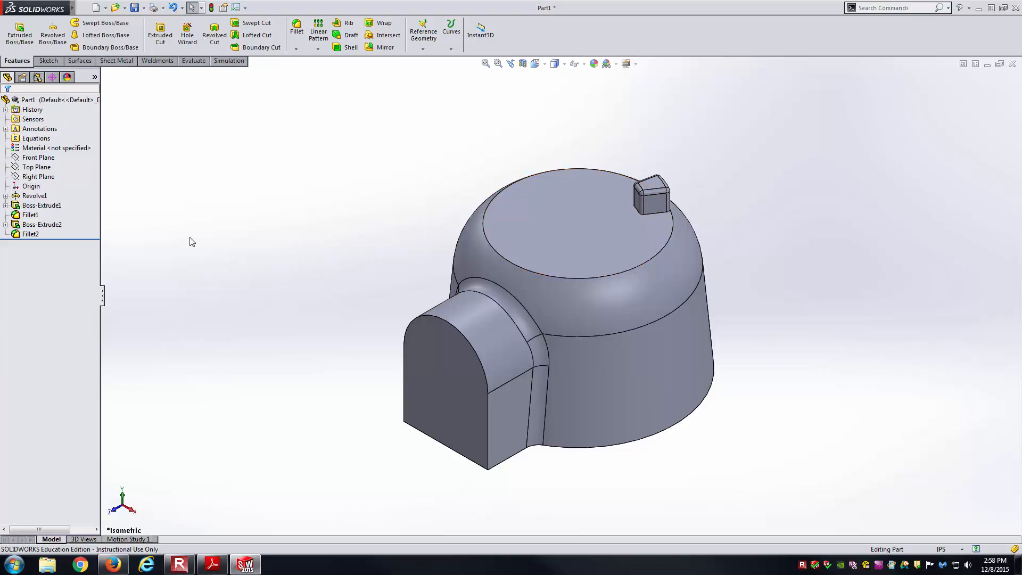
pyautogui.click(57, 228)
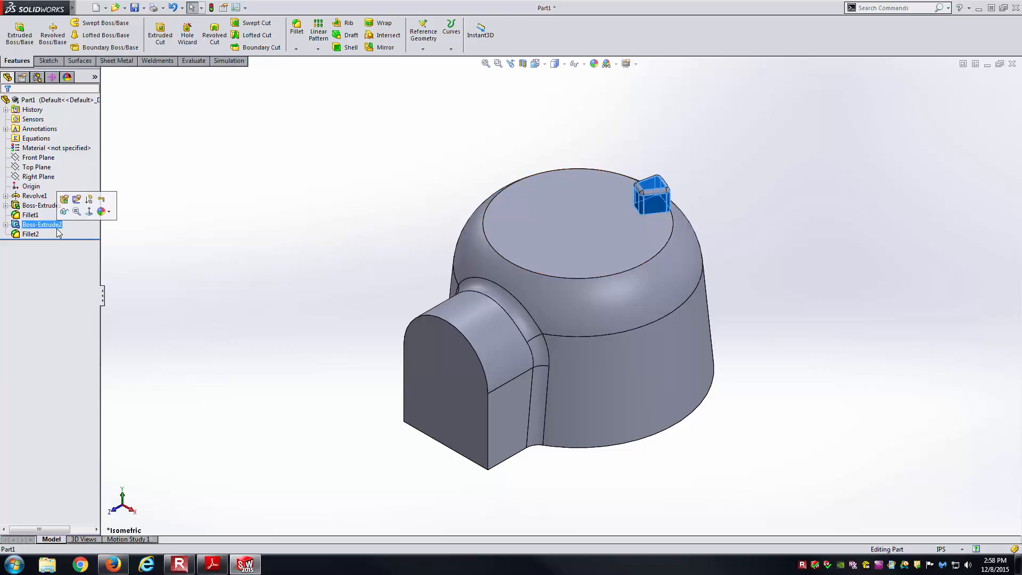
pyautogui.click(33, 234)
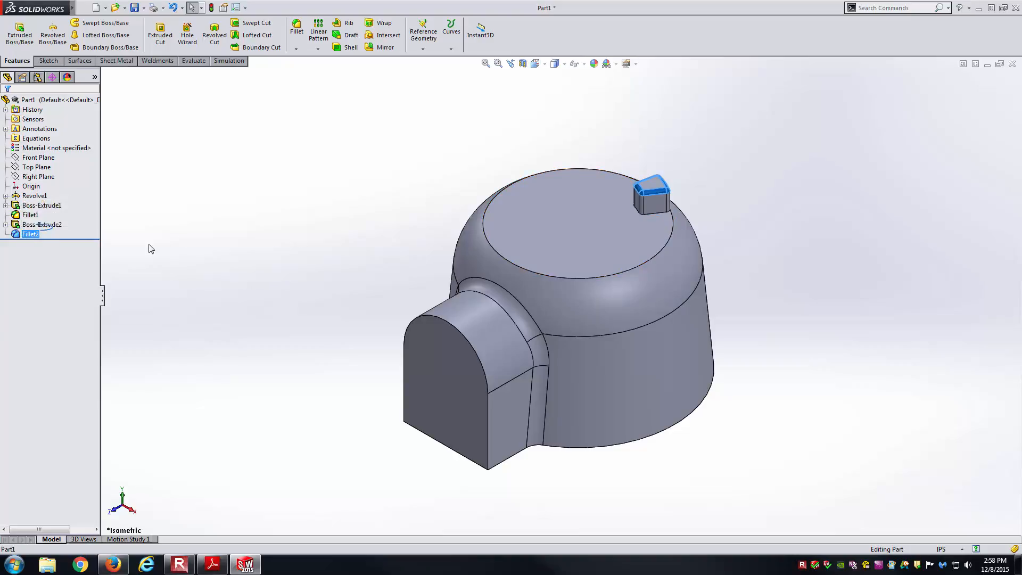
pyautogui.click(201, 257)
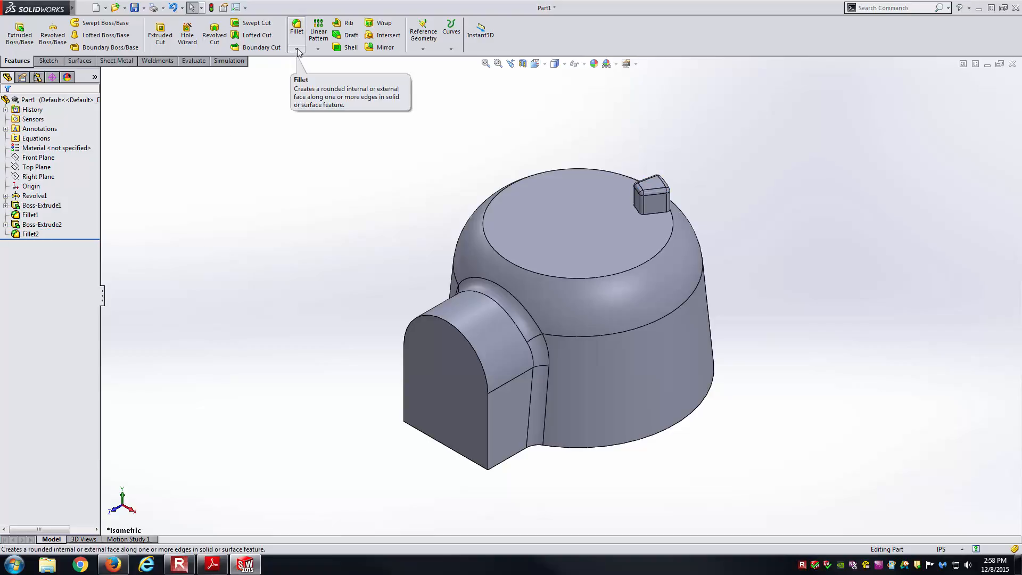
pyautogui.click(297, 50)
pyautogui.click(318, 49)
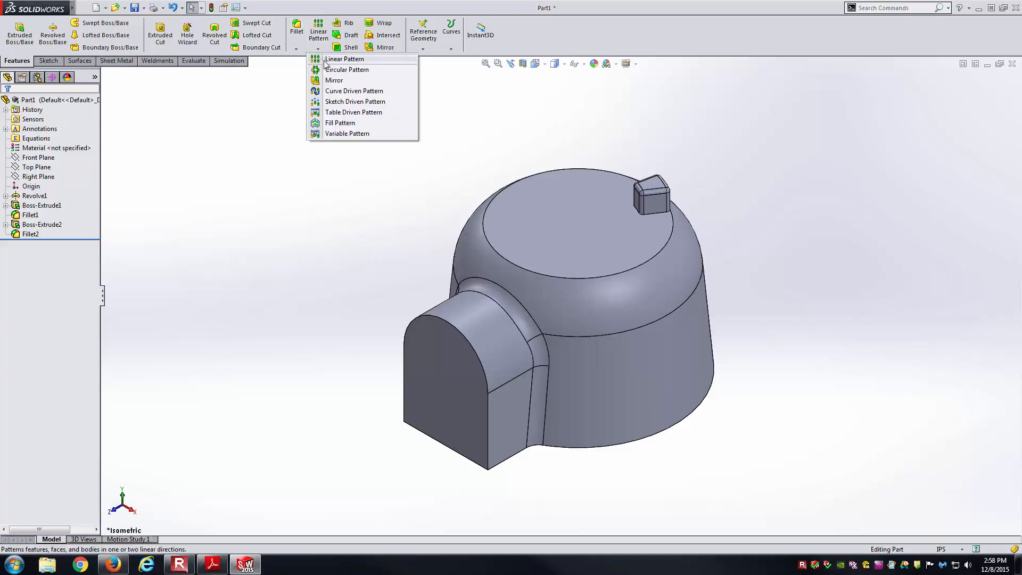
pyautogui.click(331, 71)
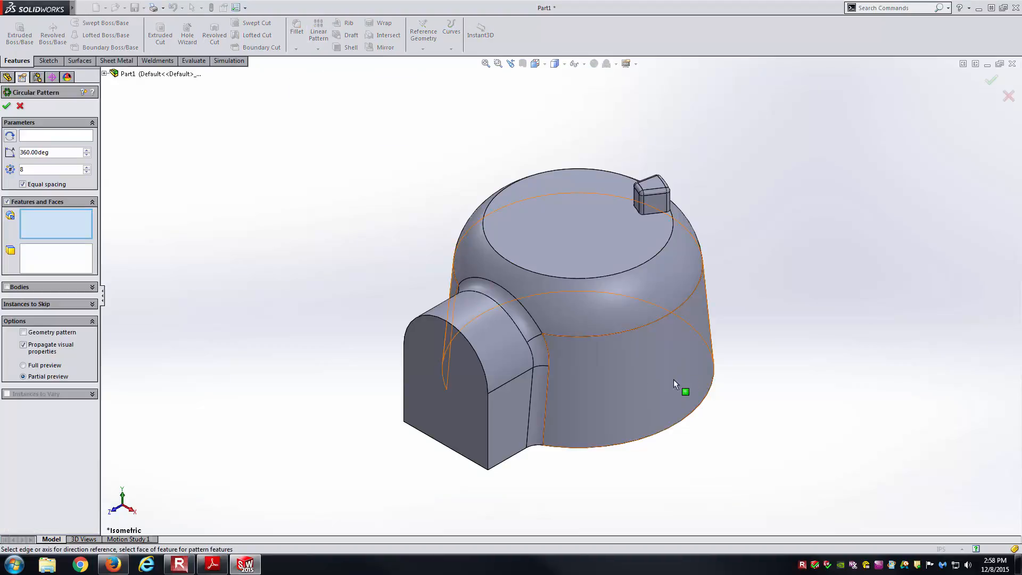
pyautogui.click(644, 385)
pyautogui.click(573, 292)
pyautogui.click(639, 373)
pyautogui.rightClick(65, 236)
pyautogui.click(101, 243)
pyautogui.click(60, 134)
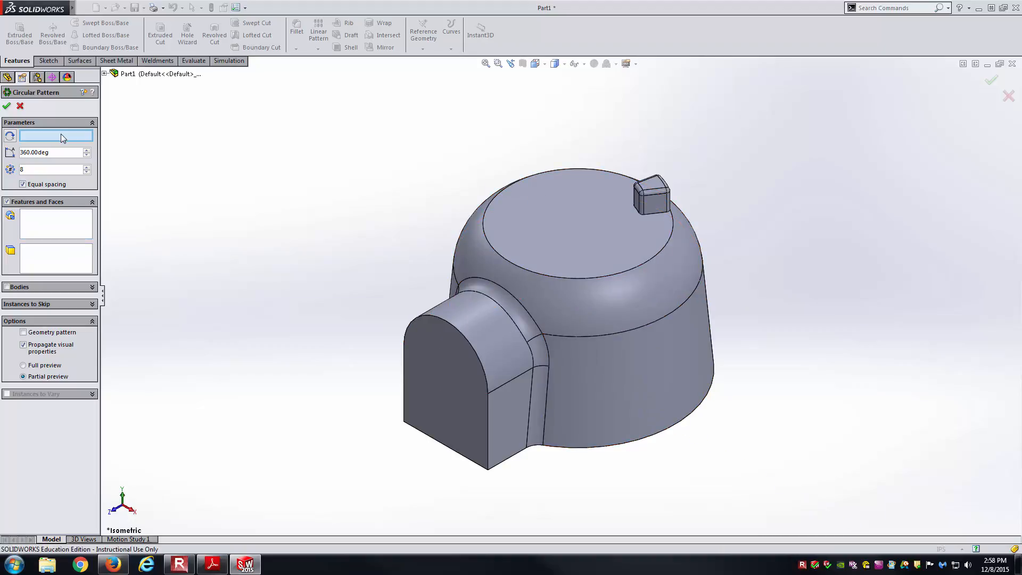
pyautogui.click(582, 365)
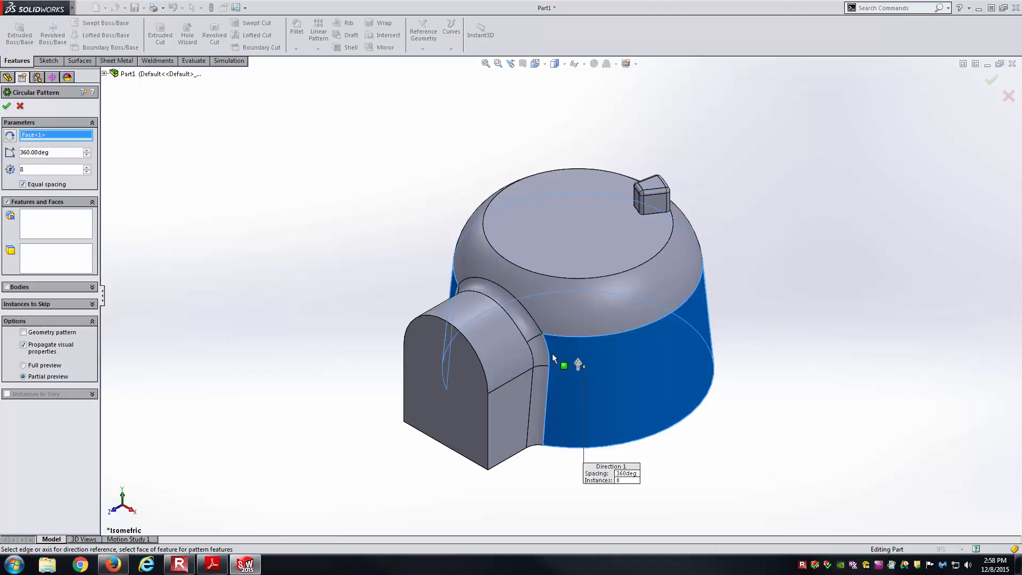
pyautogui.moveTo(587, 311); pyautogui.dragTo(262, 226, button='middle')
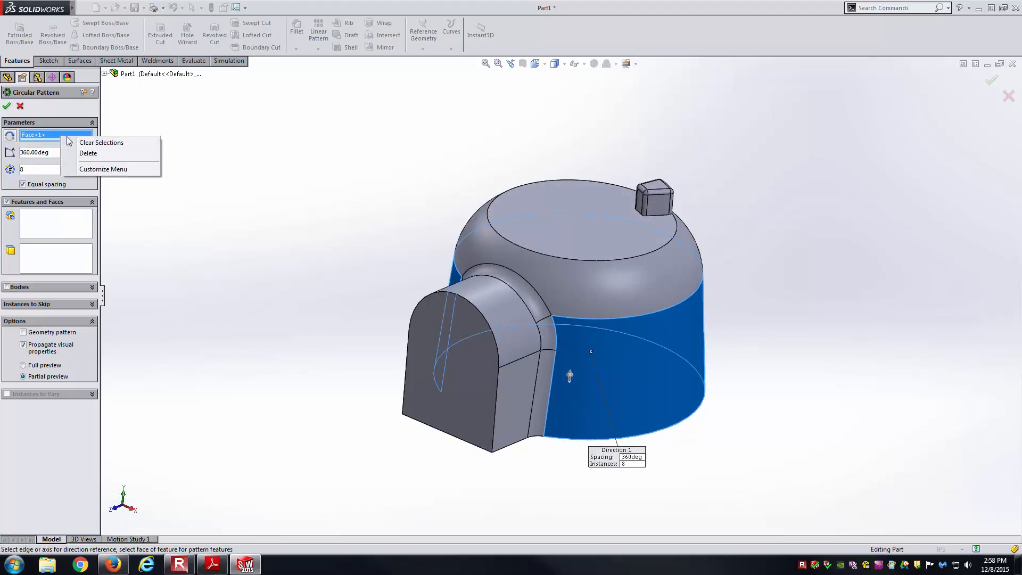
pyautogui.press('Delete')
pyautogui.moveTo(221, 168); pyautogui.dragTo(116, 215, button='middle')
pyautogui.click(70, 225)
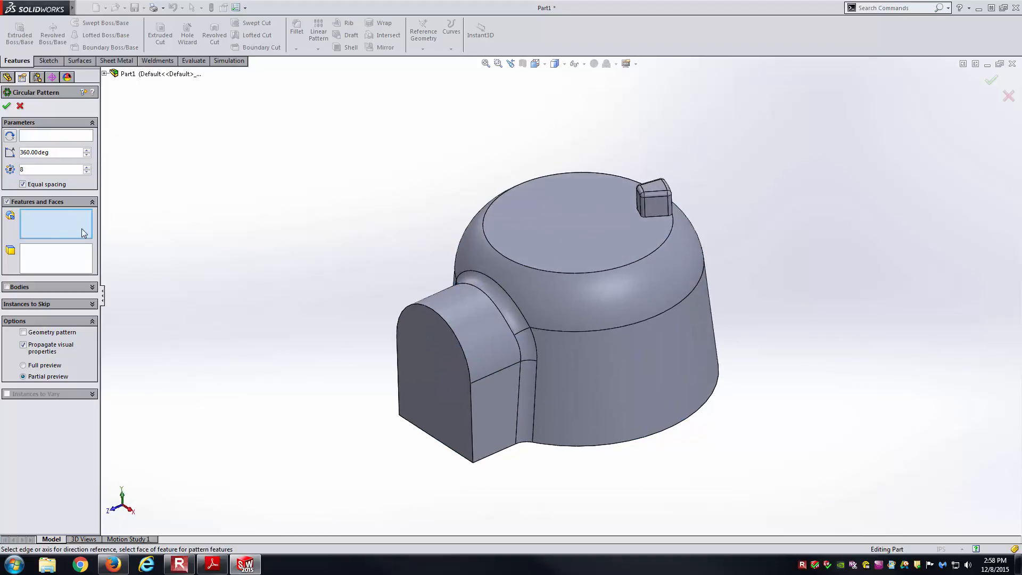
pyautogui.click(72, 140)
pyautogui.click(633, 356)
pyautogui.moveTo(634, 355); pyautogui.dragTo(405, 275, button='middle')
pyautogui.rightClick(66, 133)
pyautogui.click(96, 139)
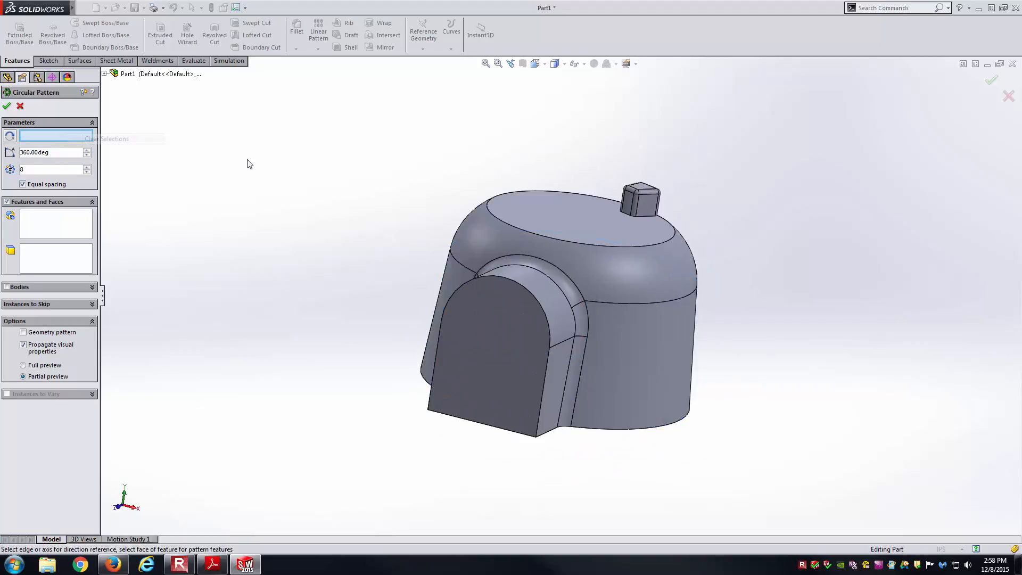
# Show the temporary axes and choose the dome's vertical centre axis as the circular pattern's axis
pyautogui.moveTo(277, 171); pyautogui.dragTo(258, 176, button='middle')
pyautogui.hotkey('ctrl', '7')
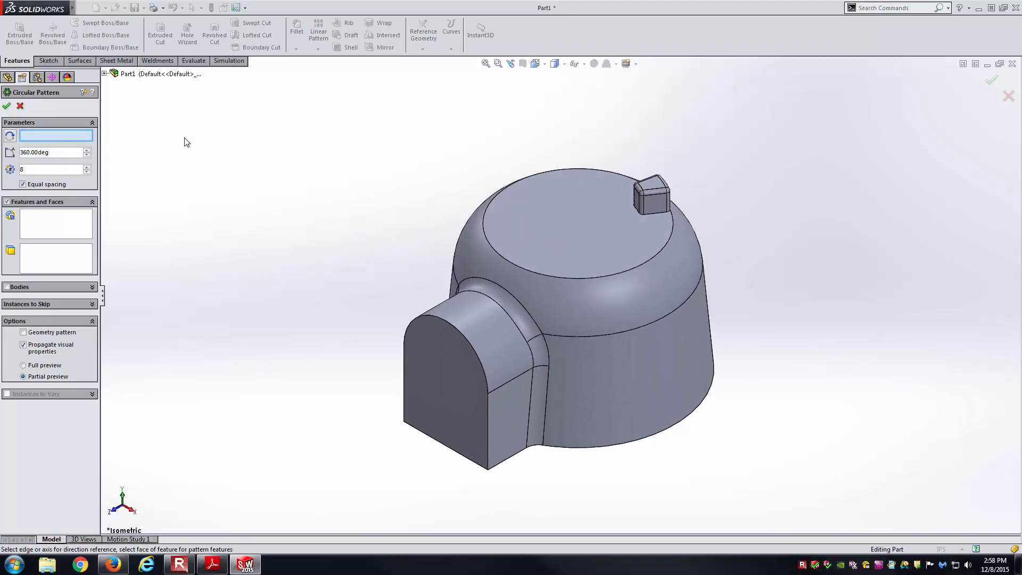
pyautogui.click(123, 8)
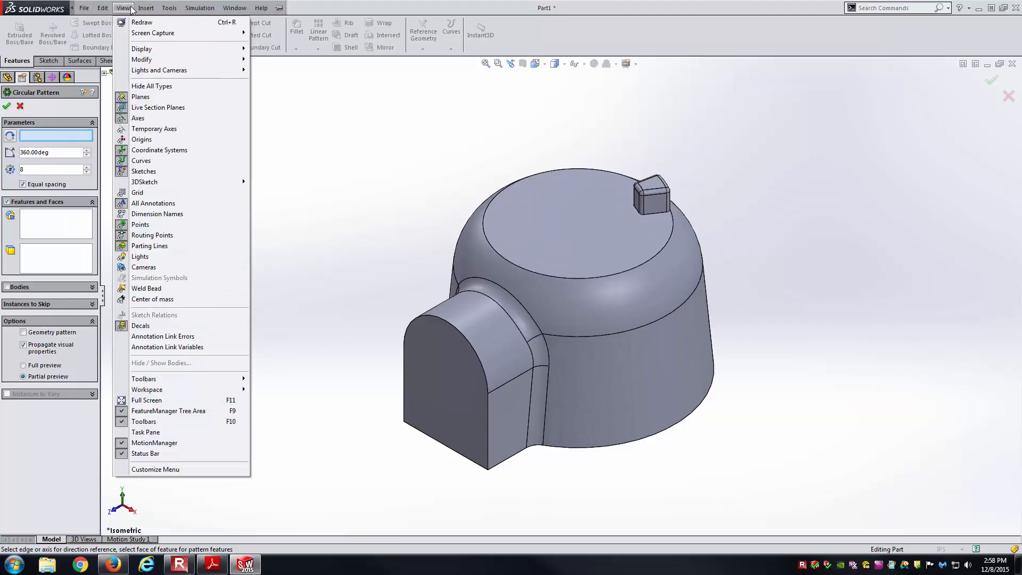
pyautogui.click(158, 133)
pyautogui.moveTo(318, 246); pyautogui.dragTo(287, 223, button='middle')
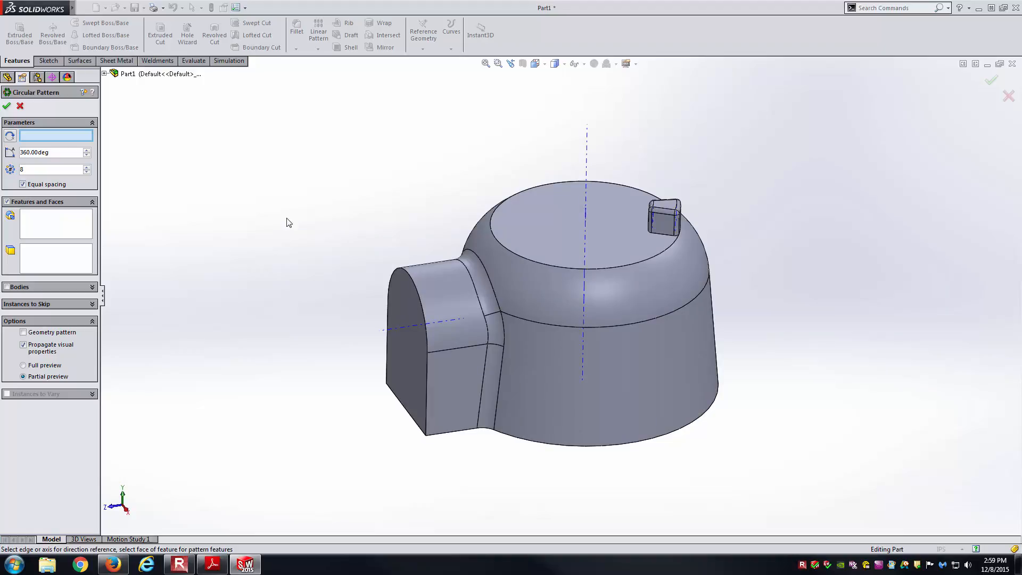
pyautogui.moveTo(287, 222); pyautogui.dragTo(558, 154, button='middle')
pyautogui.click(574, 145)
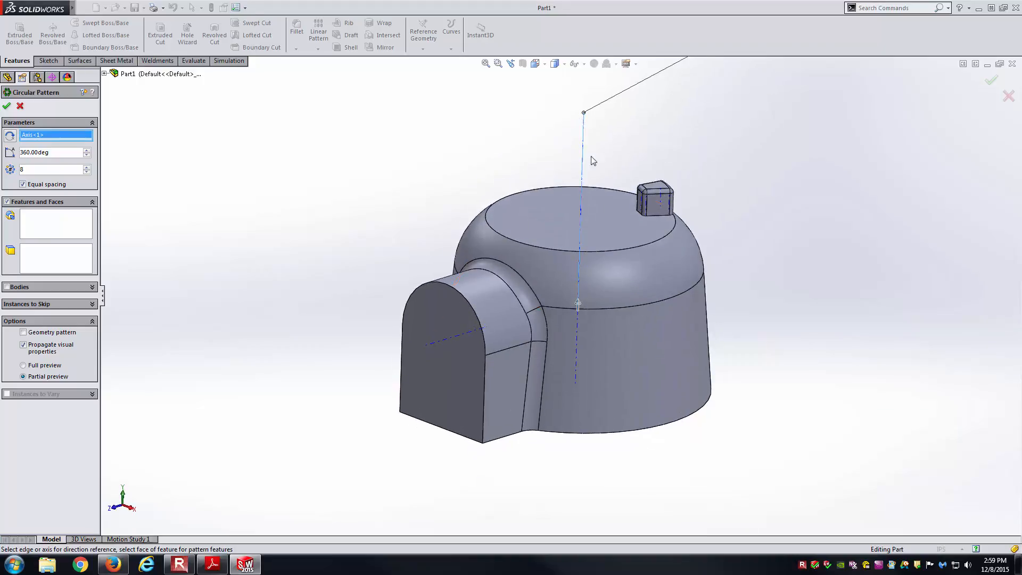
# Choose the wedge extrusion and its top fillet for eight equally spaced instances over 360°, and check the layout against the Adobe Reader drawing
pyautogui.click(75, 224)
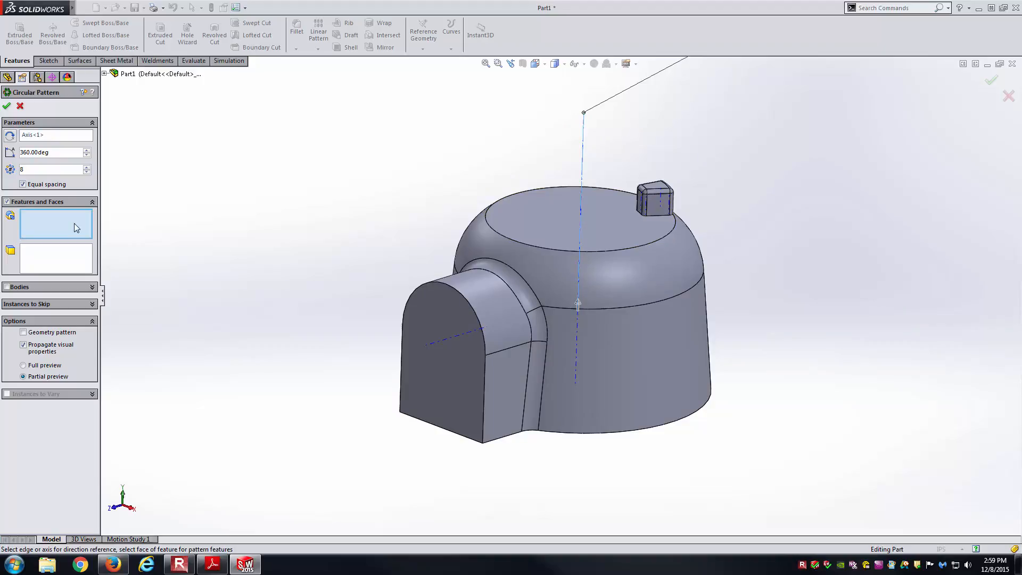
pyautogui.click(105, 74)
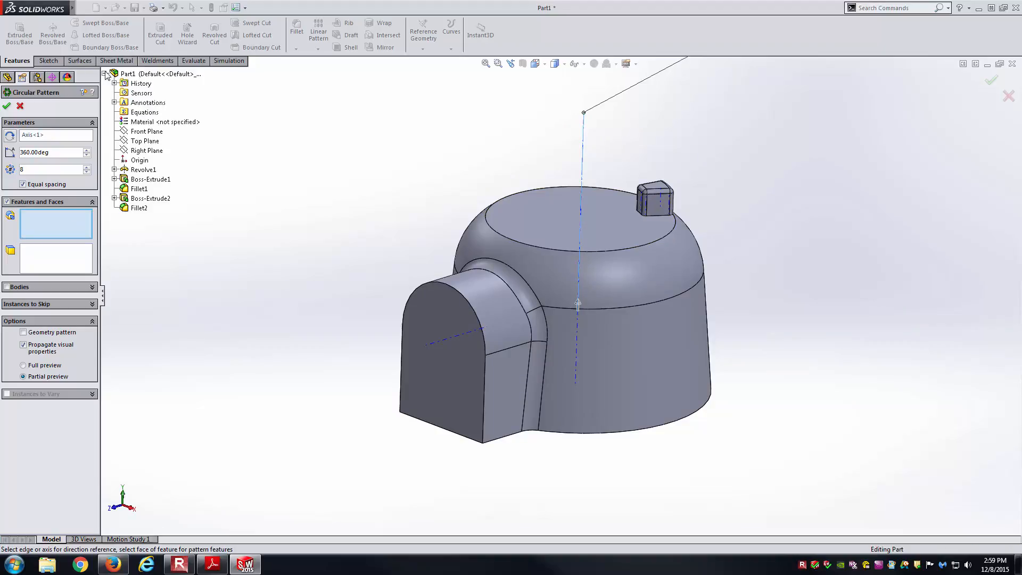
pyautogui.click(142, 199)
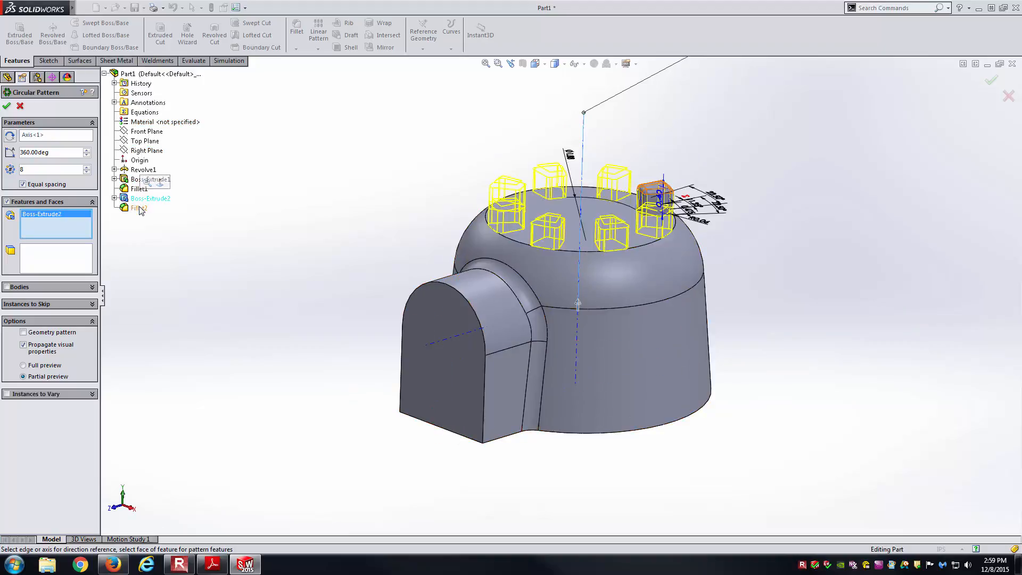
pyautogui.click(140, 209)
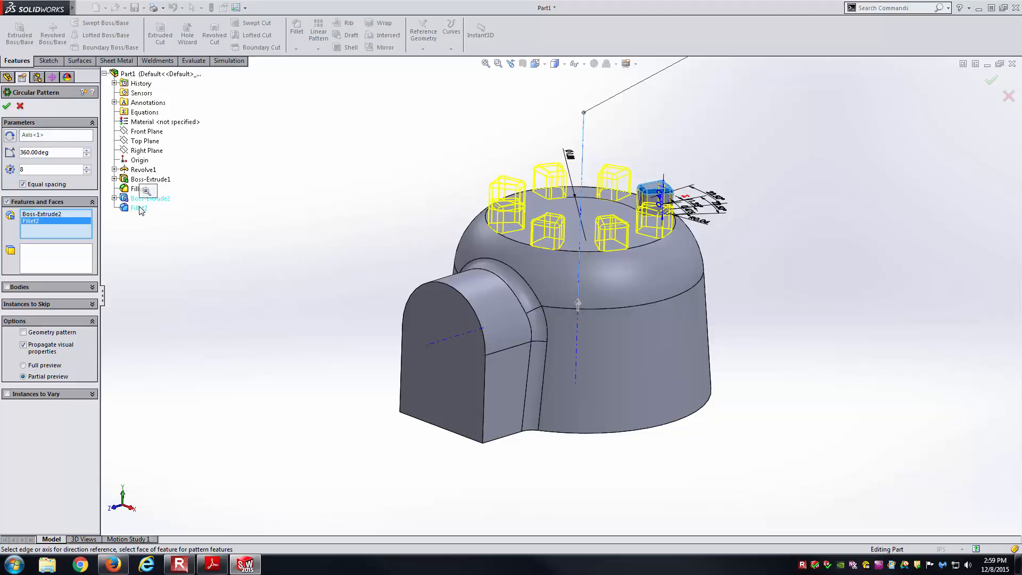
pyautogui.moveTo(304, 205); pyautogui.dragTo(287, 350, button='middle')
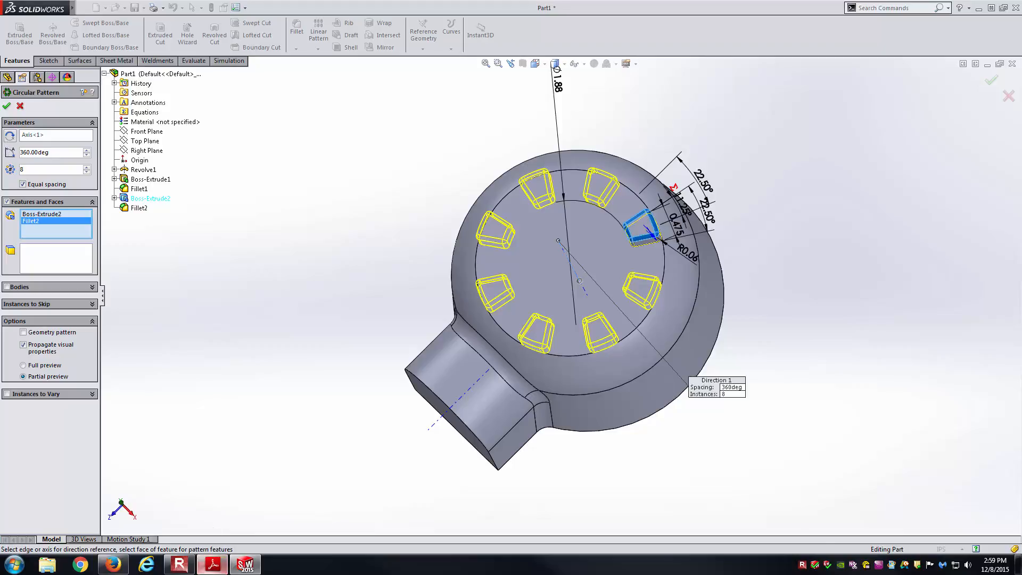
pyautogui.click(212, 564)
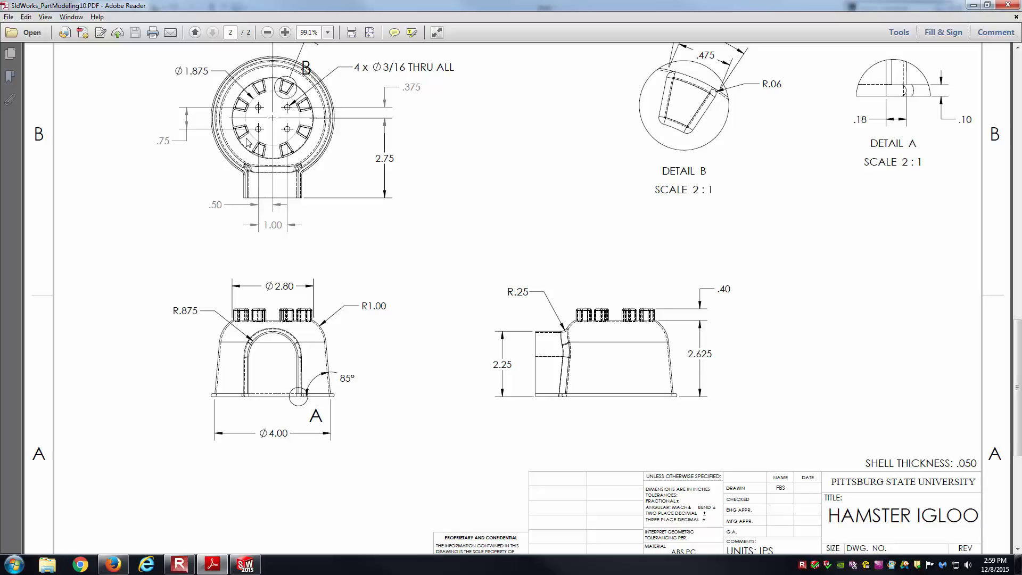
pyautogui.click(245, 564)
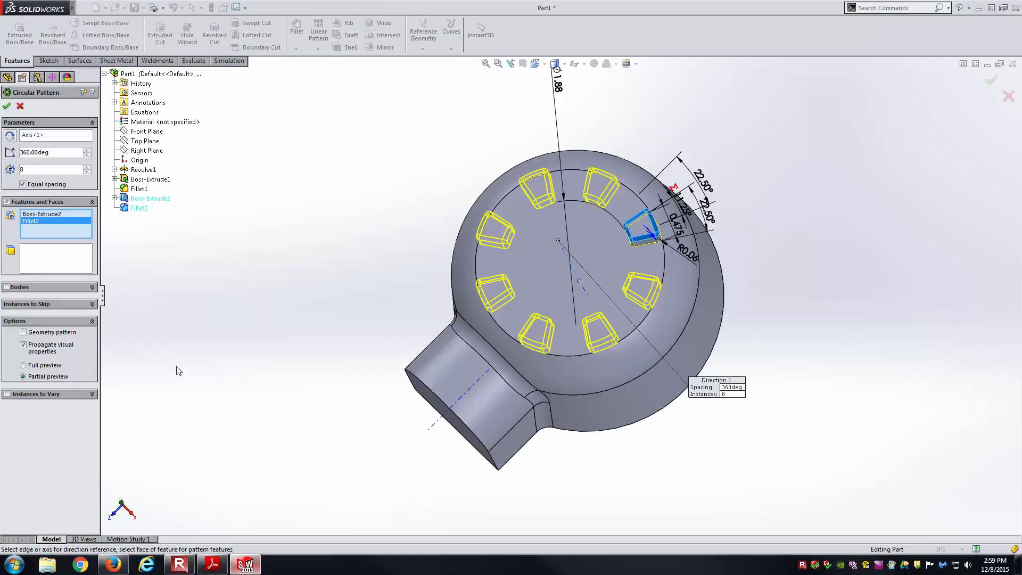
# Accept the circular pattern of wedge blocks and hide the temporary axes
pyautogui.click(6, 106)
pyautogui.hotkey('ctrl', '7')
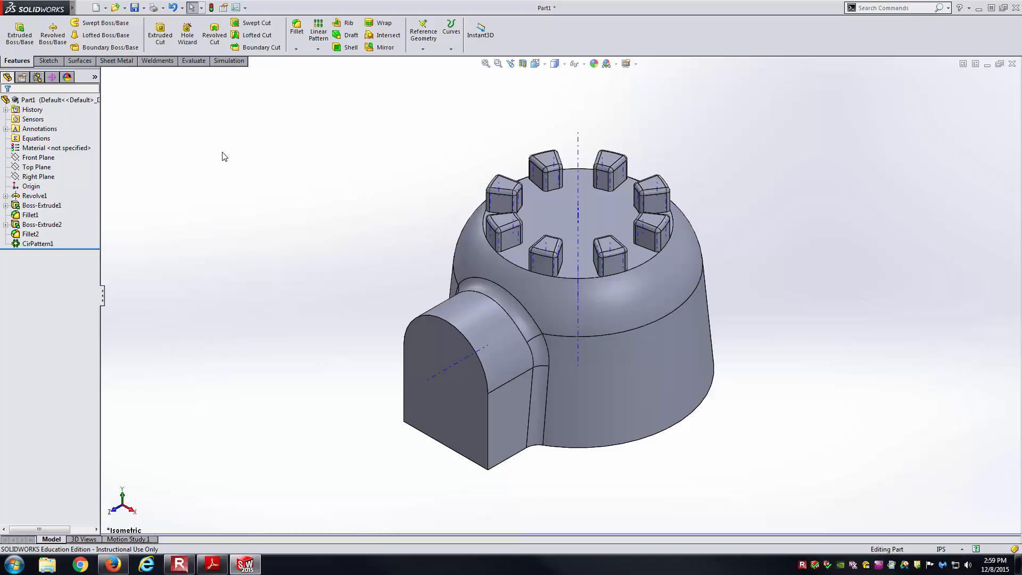
pyautogui.click(123, 8)
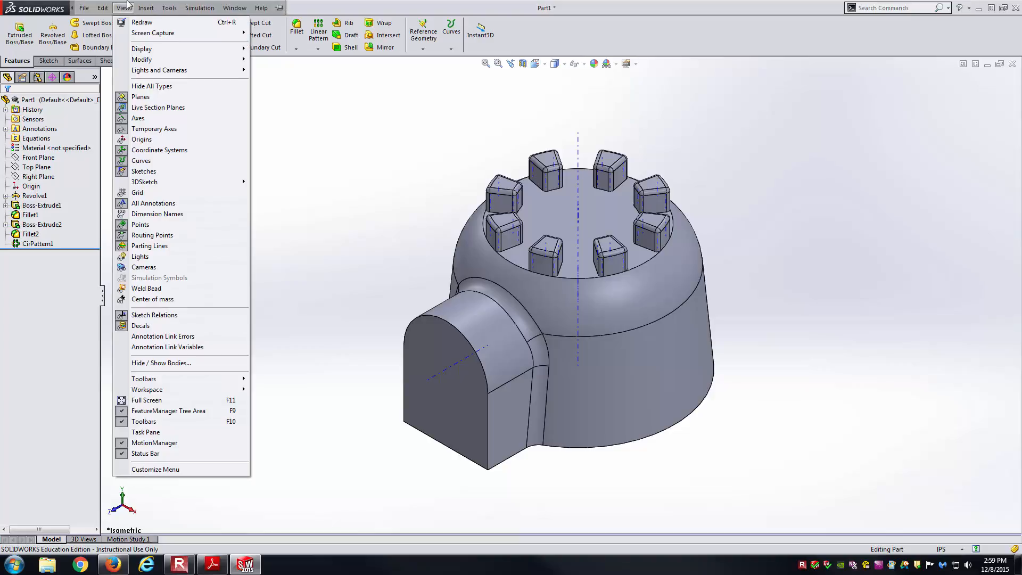
pyautogui.click(151, 130)
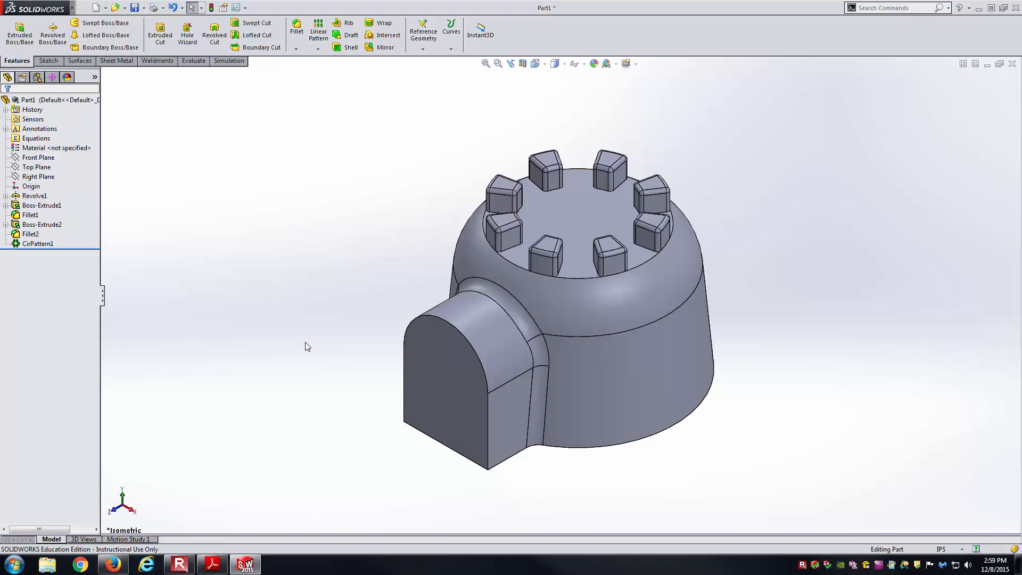
# Look up the shell thickness in the Adobe Reader drawing and shell the part to 0.05 in without removing any faces
pyautogui.click(213, 564)
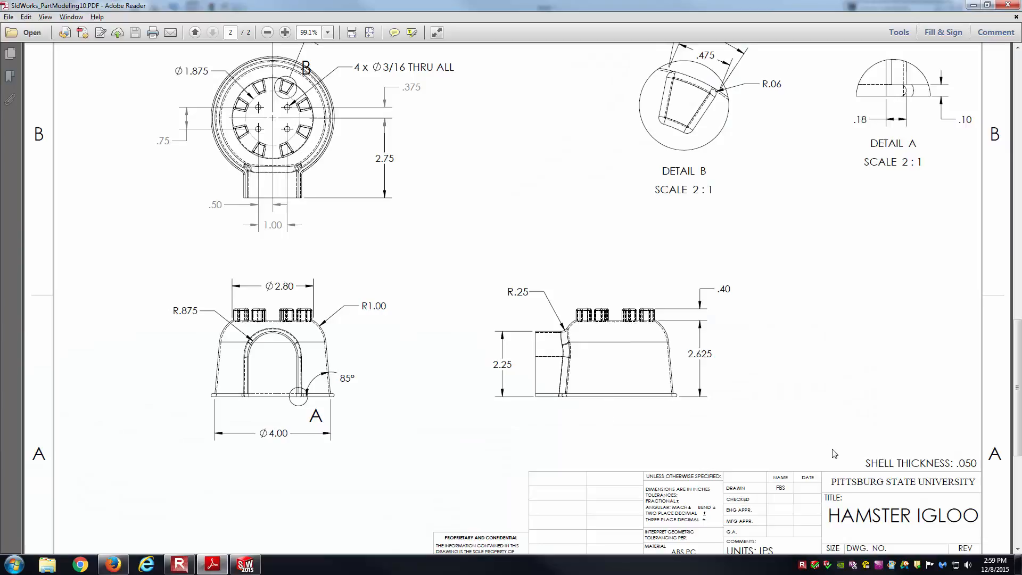
pyautogui.hotkey('alt', 'Tab')
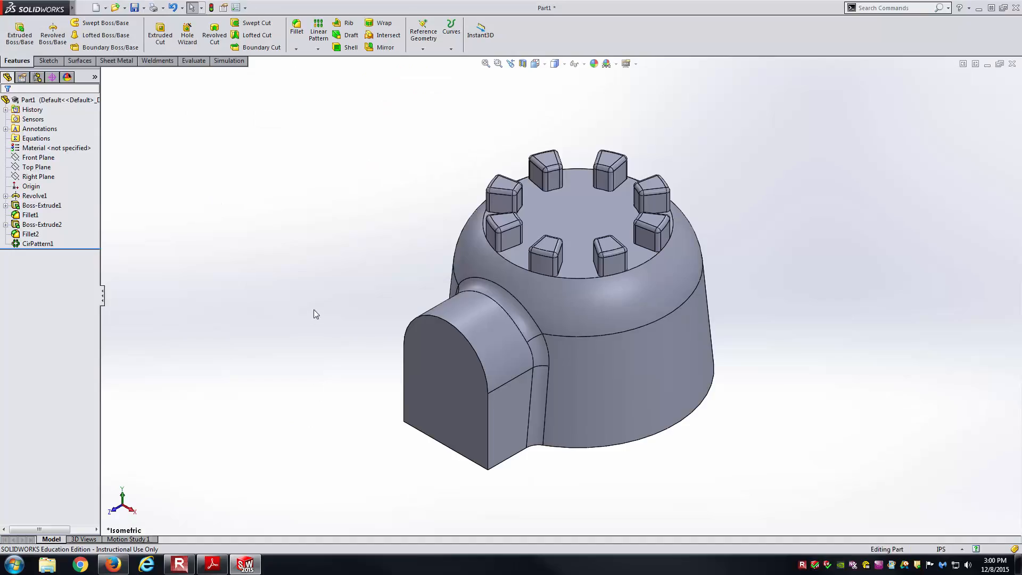
pyautogui.click(352, 52)
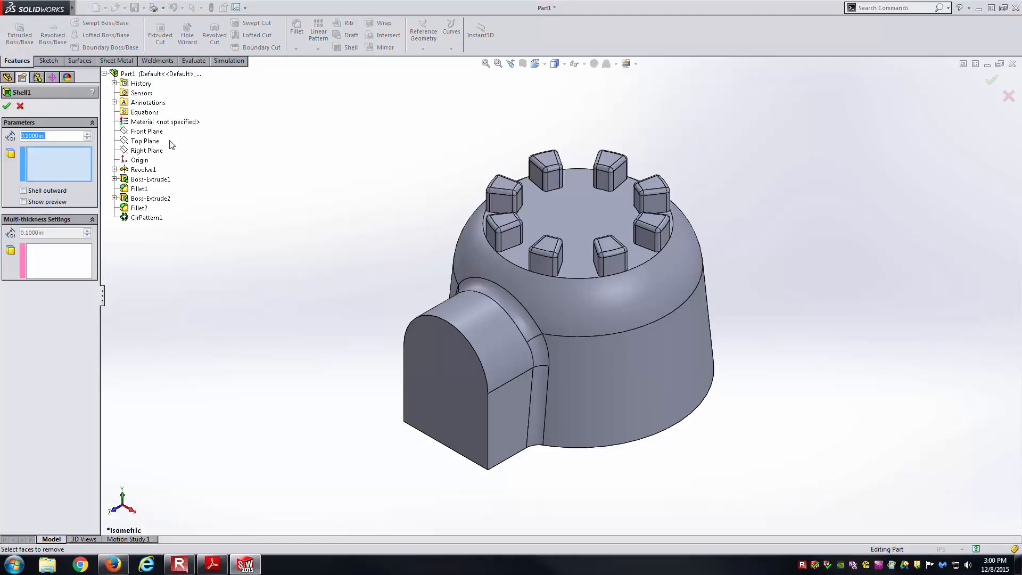
pyautogui.write('.05')
pyautogui.press('Return')
pyautogui.click(5, 107)
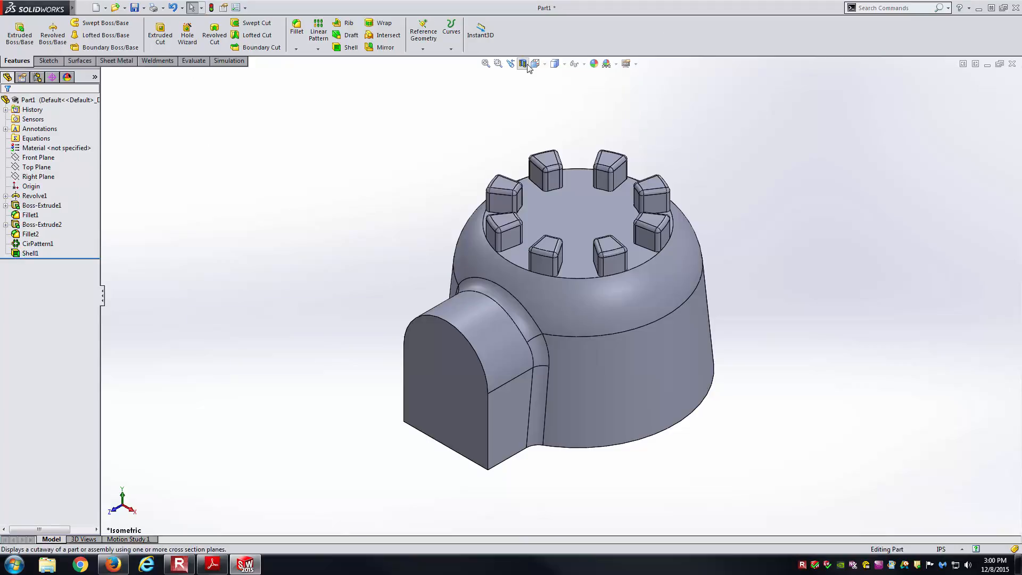
# Examine the hollow interior with a Front Plane section view, close it, and inspect the tunnel's end face and the part's underside
pyautogui.click(510, 65)
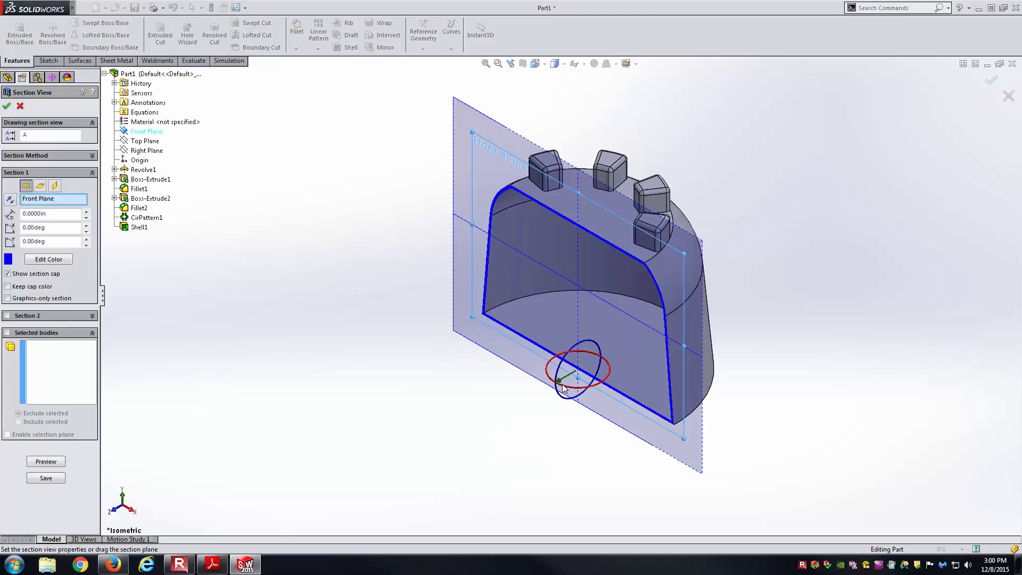
pyautogui.moveTo(565, 394); pyautogui.dragTo(411, 481)
pyautogui.press('Escape')
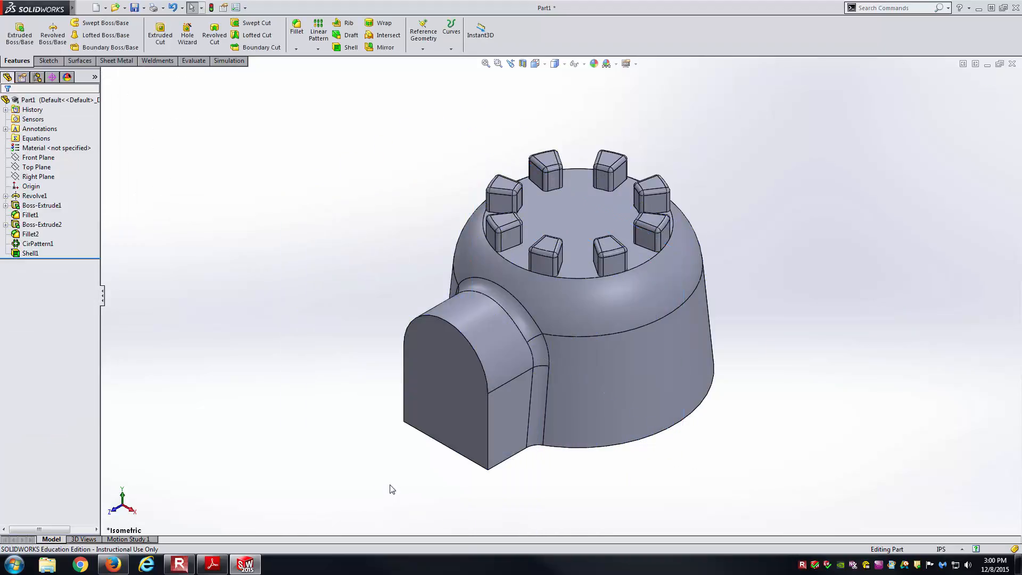
pyautogui.click(458, 426)
pyautogui.moveTo(458, 426); pyautogui.dragTo(506, 319, button='middle')
pyautogui.click(537, 379)
pyautogui.click(537, 265)
pyautogui.click(534, 332)
pyautogui.click(328, 293)
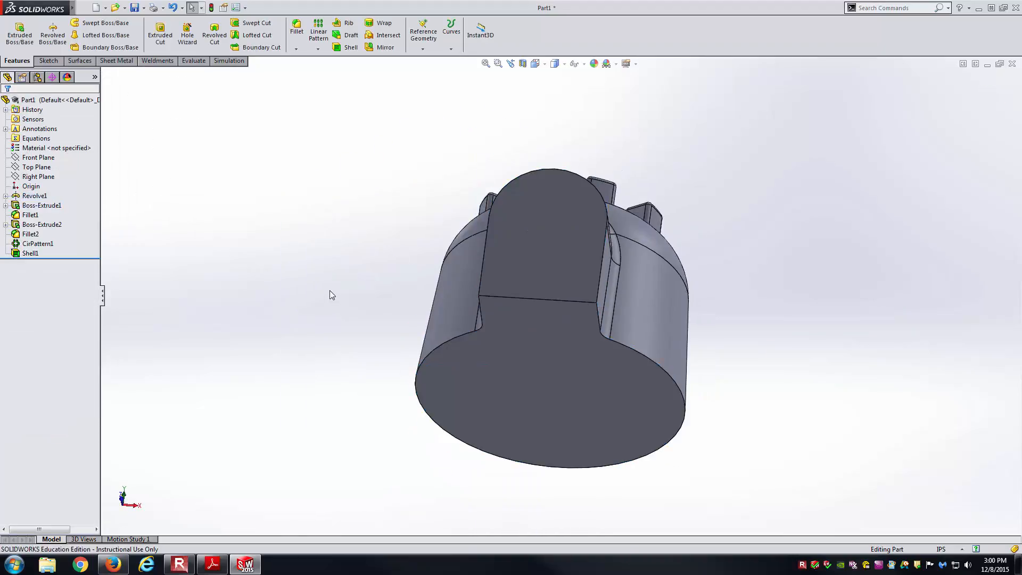
# Edit the 0.05 in shell to remove the tunnel's end face and the part's underside
pyautogui.hotkey('ctrl', '7')
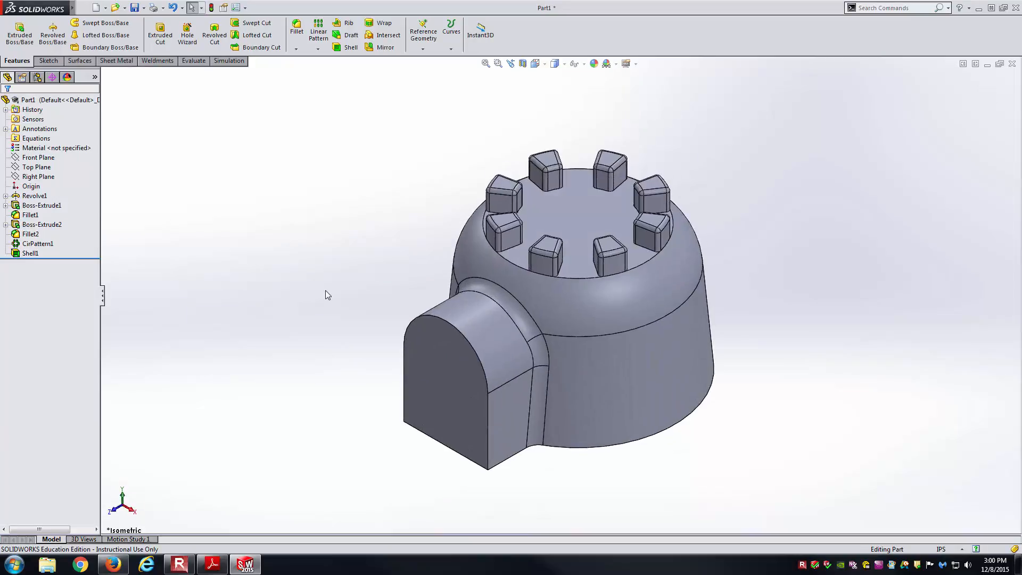
pyautogui.click(29, 254)
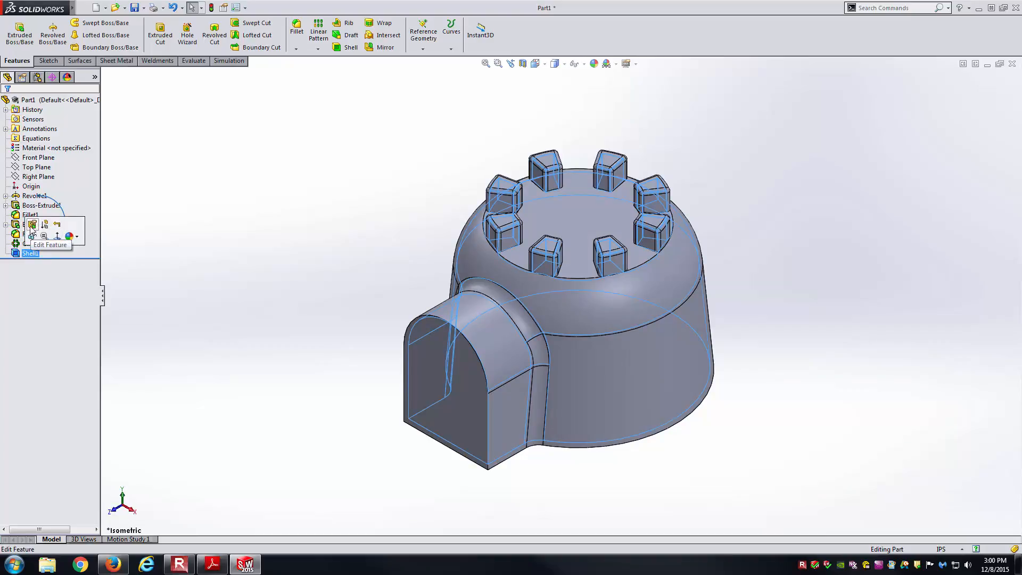
pyautogui.rightClick(30, 254)
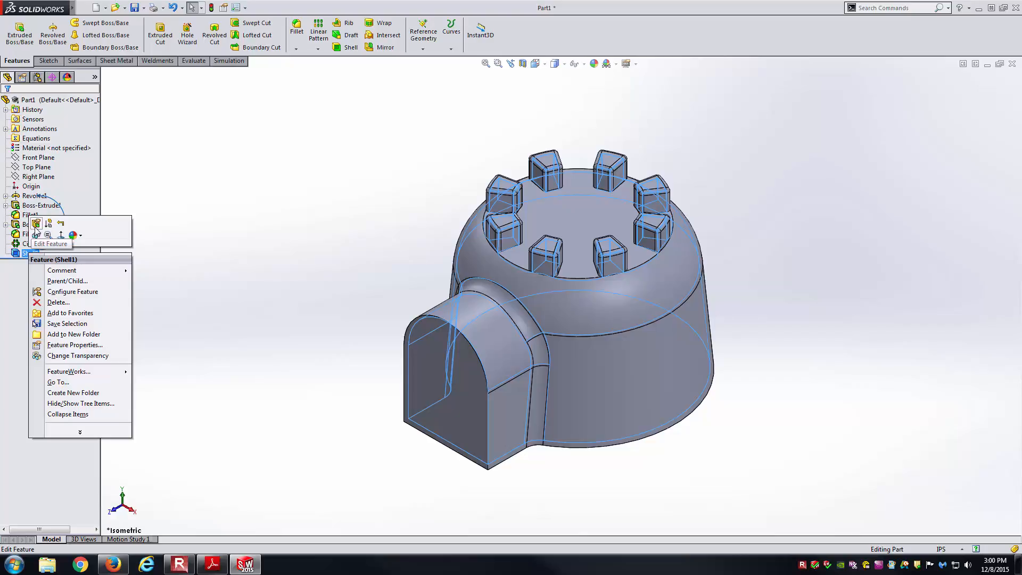
pyautogui.click(36, 227)
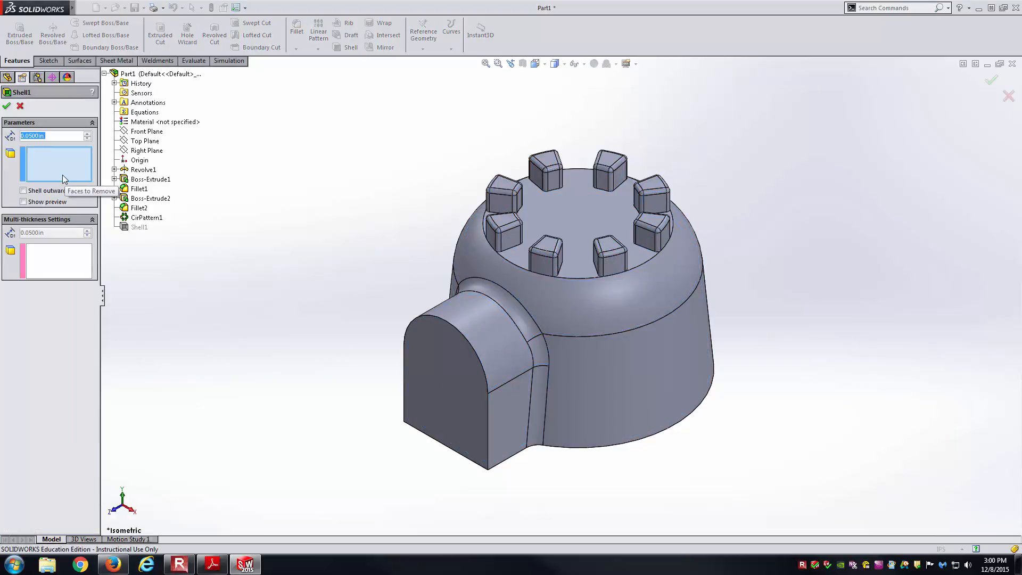
pyautogui.click(455, 410)
pyautogui.moveTo(452, 456); pyautogui.dragTo(561, 362, button='middle')
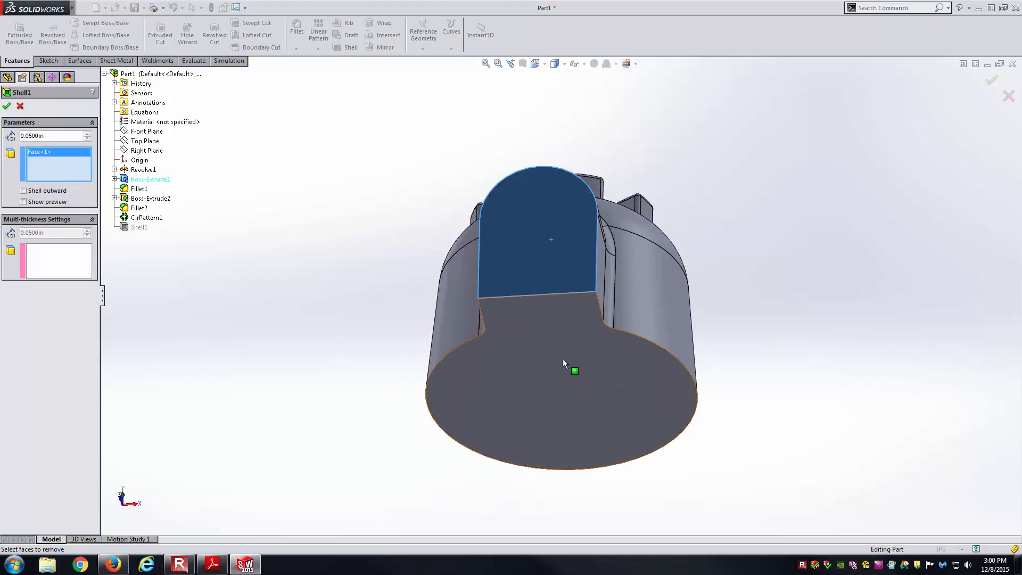
pyautogui.click(561, 359)
pyautogui.press('Return')
# Inspect the opened shell and compare it with the isometric view on sheet 1 of the Adobe Reader drawing
pyautogui.moveTo(387, 245); pyautogui.dragTo(432, 365, button='middle')
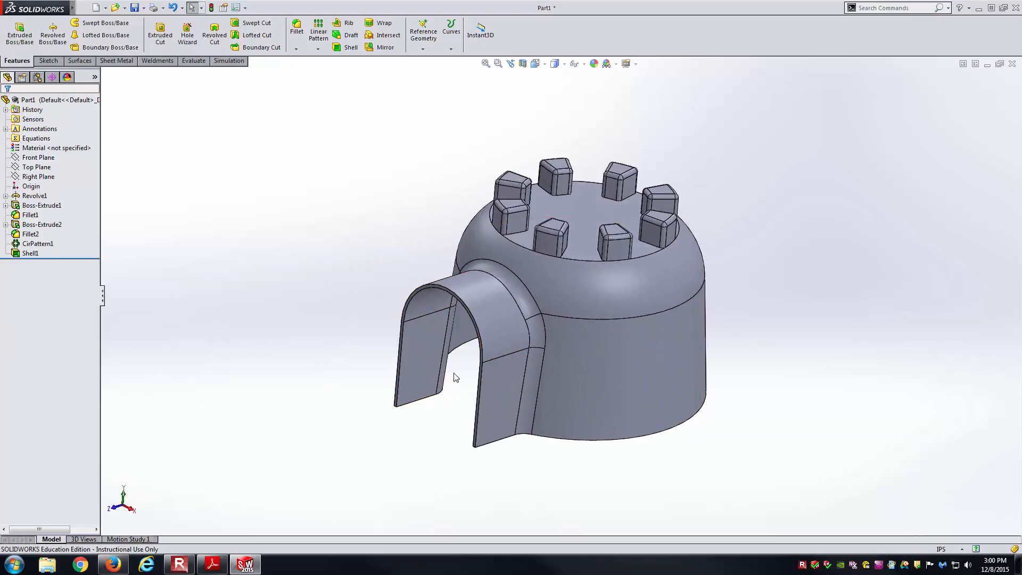
pyautogui.moveTo(497, 353); pyautogui.dragTo(471, 489, button='middle')
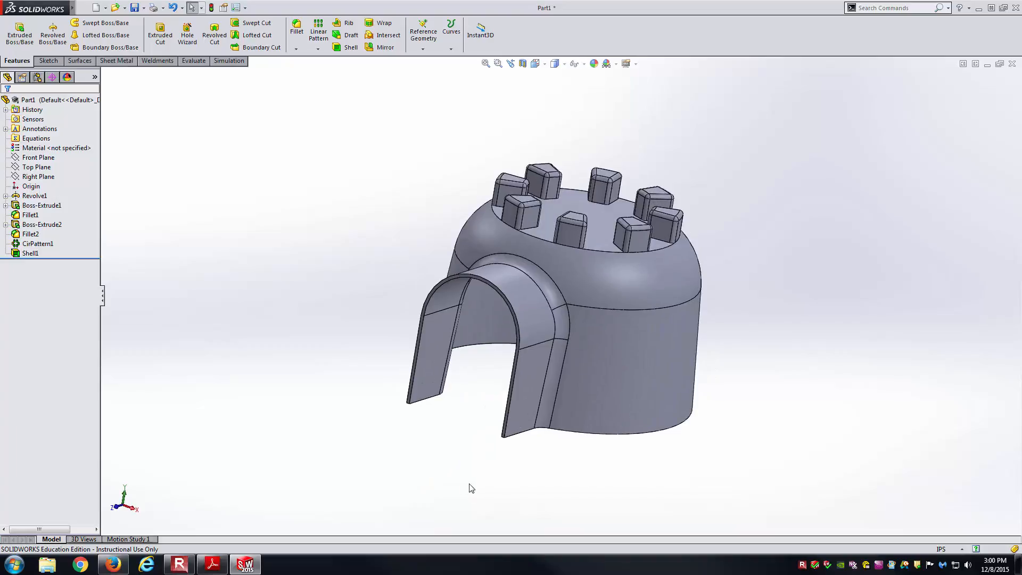
pyautogui.hotkey('ctrl', '7')
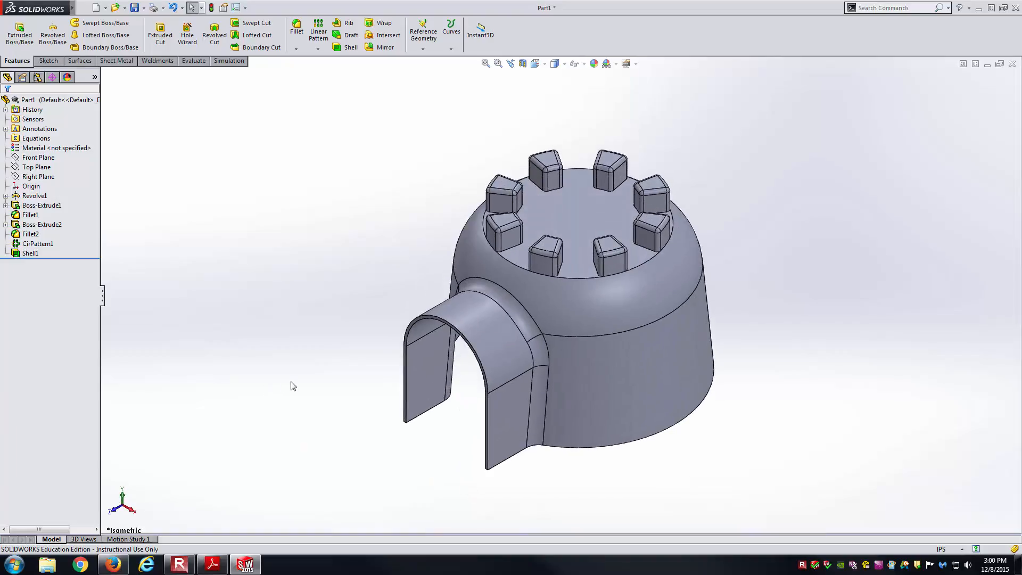
pyautogui.hotkey('alt', 'Tab')
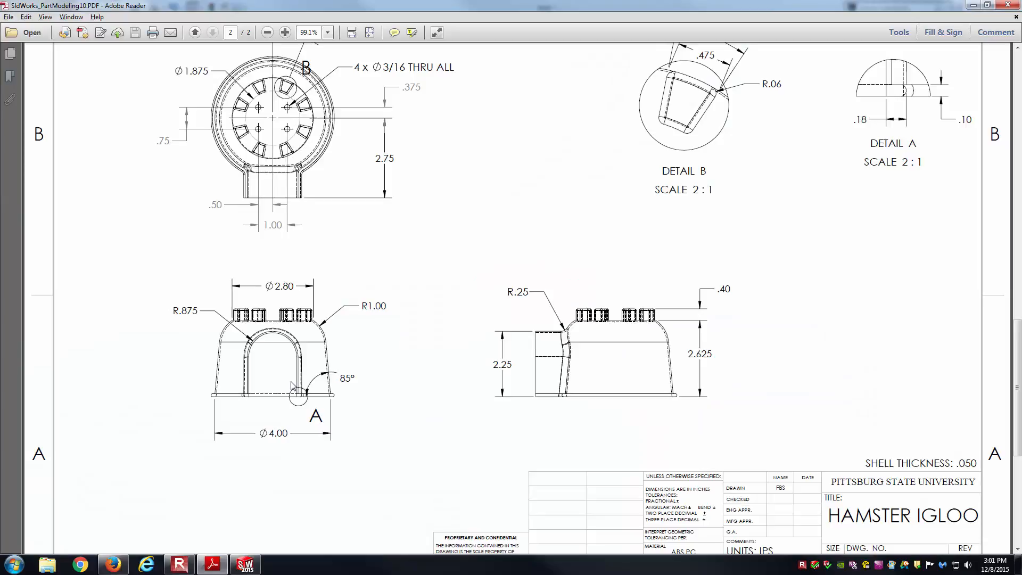
pyautogui.scroll(1, 356, 314)
pyautogui.hotkey('ctrl', '0')
pyautogui.scroll(3, 358, 316)
pyautogui.hotkey('alt', 'Tab')
pyautogui.hotkey('alt', 'Tab')
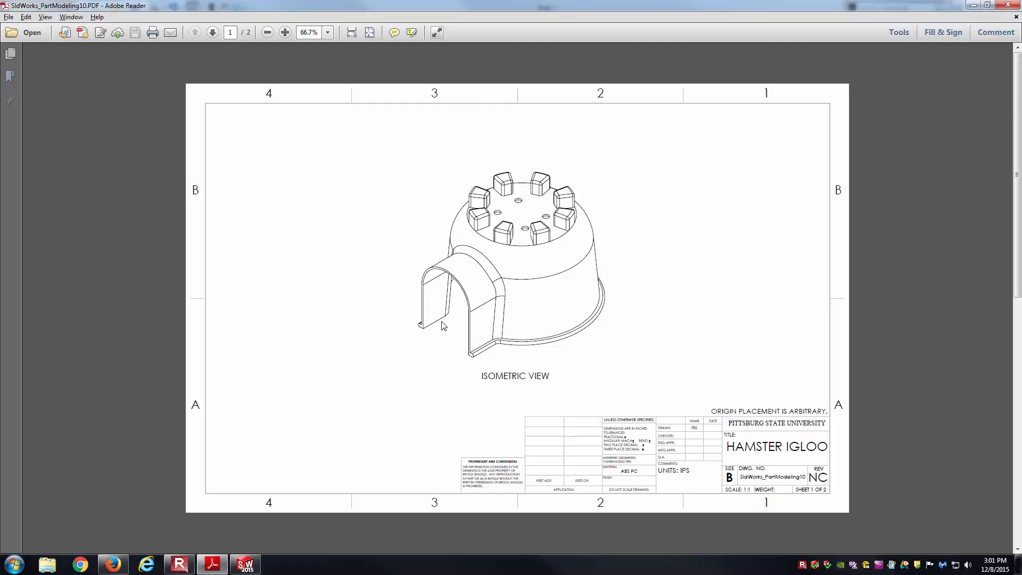
pyautogui.hotkey('alt', 'Tab')
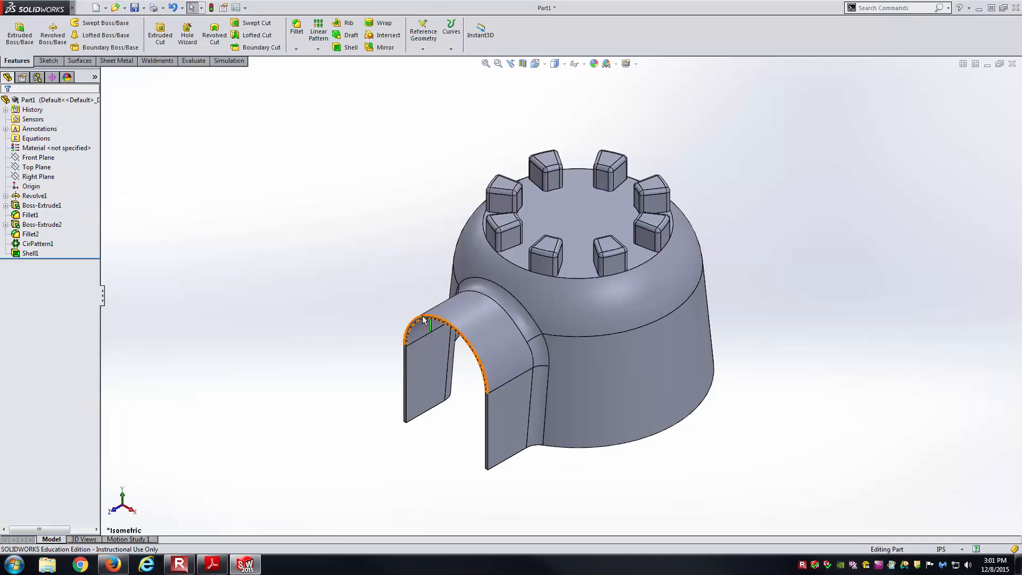
# Start a Hole Wizard feature and place four hole positions on the dome's flat top face, inside the ring of blocks
pyautogui.click(184, 31)
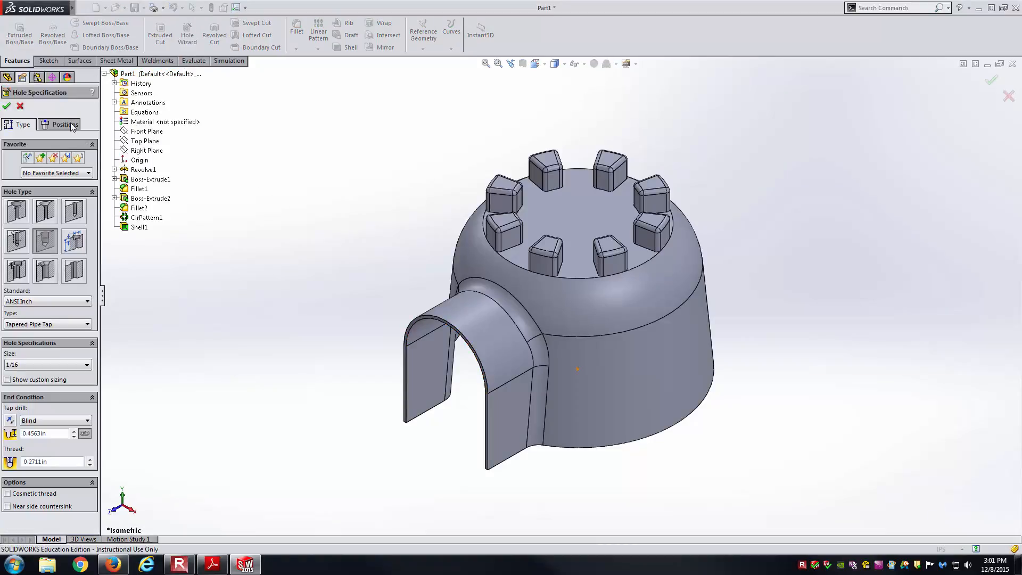
pyautogui.click(71, 125)
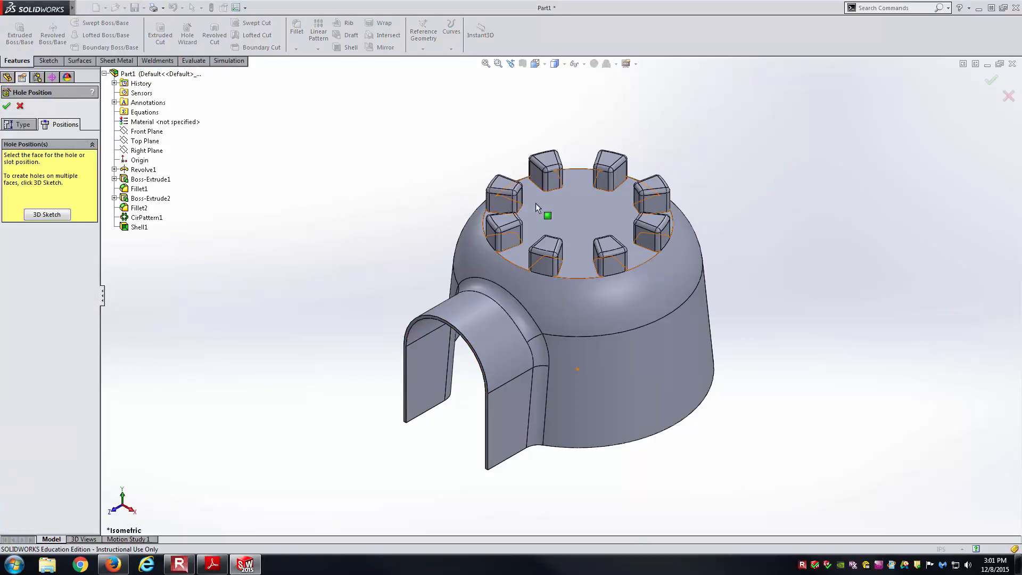
pyautogui.click(578, 203)
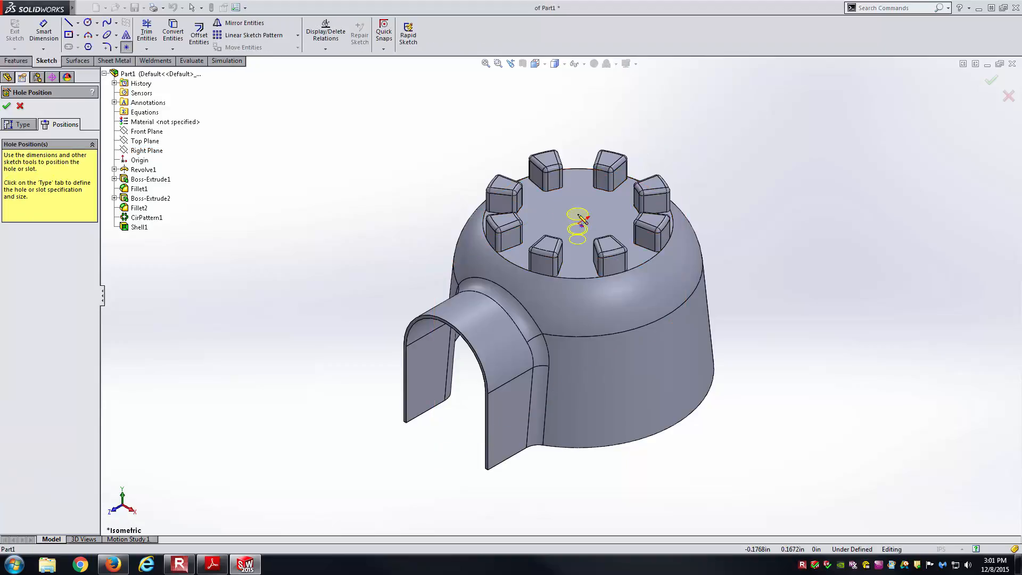
pyautogui.click(619, 219)
pyautogui.click(580, 243)
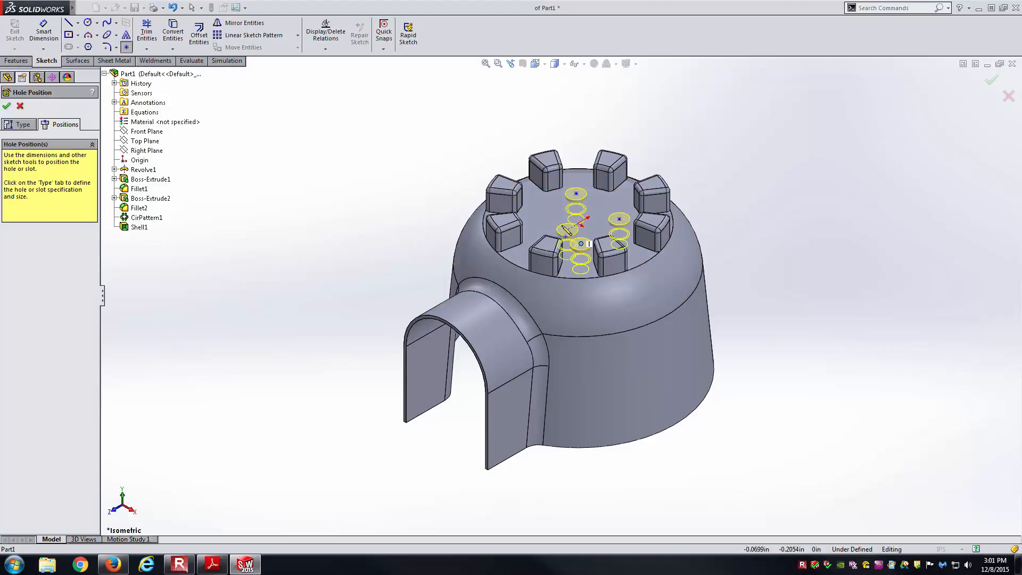
pyautogui.press('Escape')
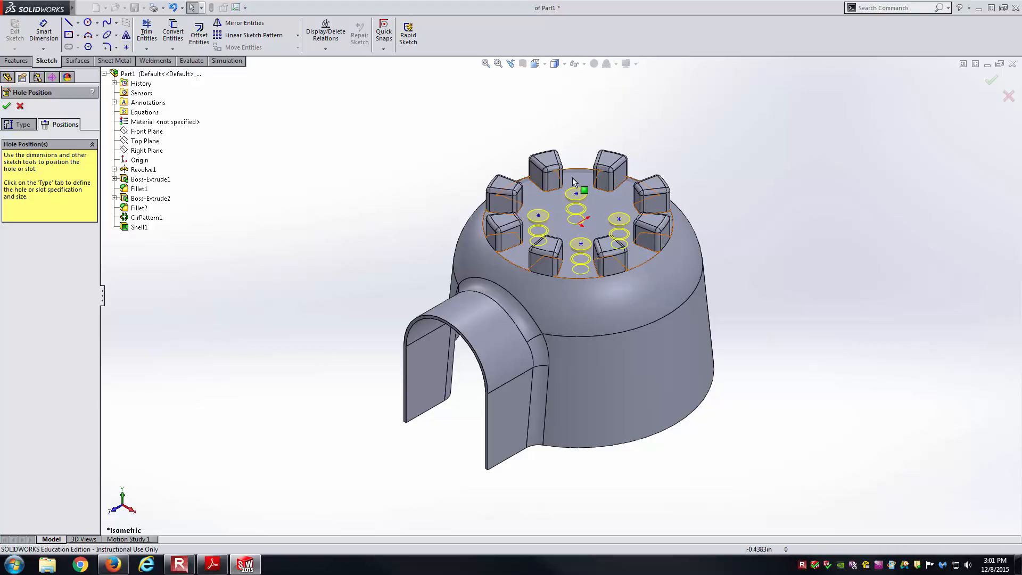
# In the top view, align the left pair and the right pair of hole points with vertical relations
pyautogui.click(534, 63)
pyautogui.click(589, 117)
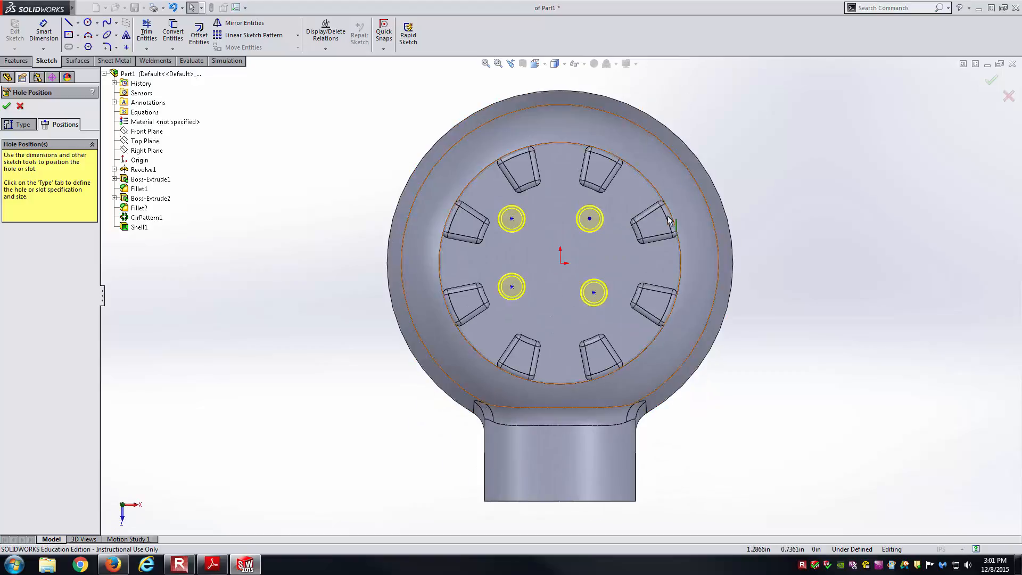
pyautogui.click(512, 218)
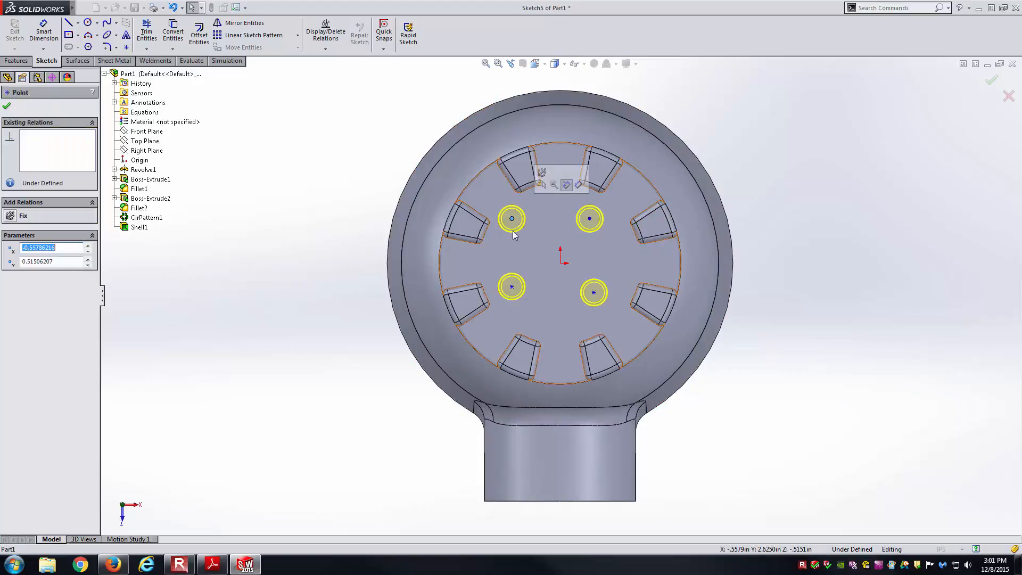
pyautogui.keyDown('ctrl'); pyautogui.click(511, 287); pyautogui.keyUp('ctrl')
pyautogui.click(551, 240)
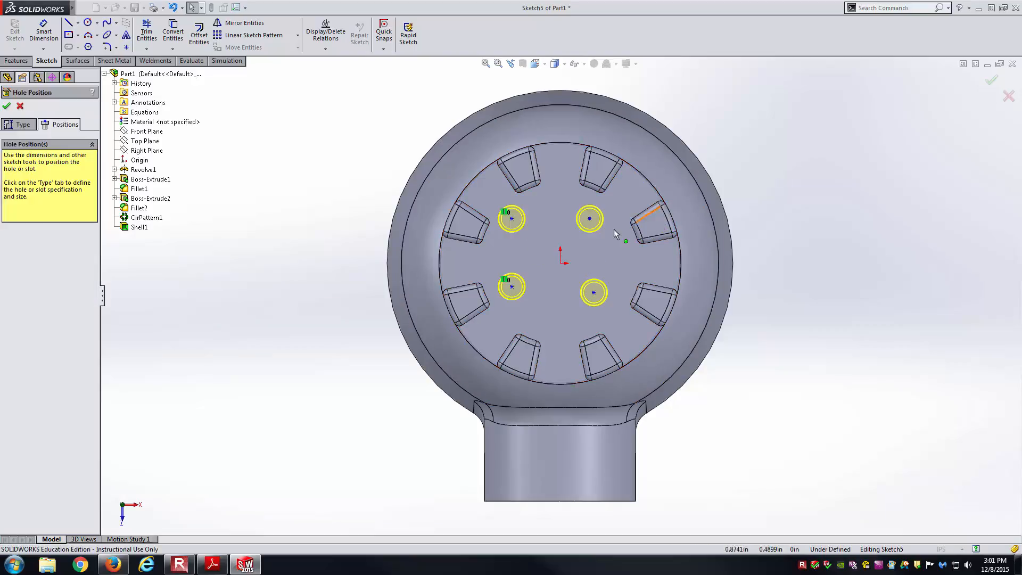
pyautogui.click(589, 219)
pyautogui.keyDown('ctrl'); pyautogui.click(594, 293); pyautogui.keyUp('ctrl')
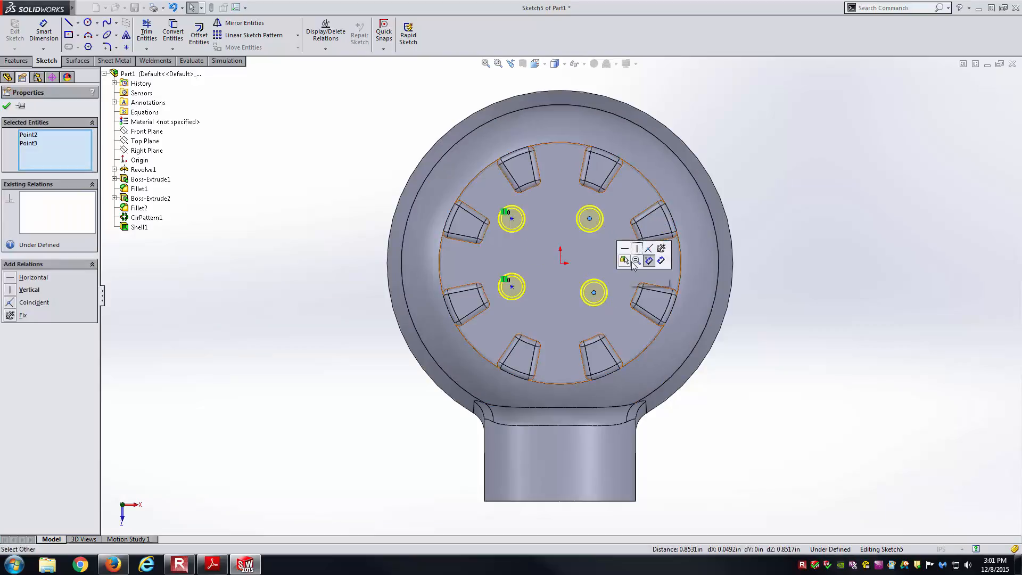
pyautogui.click(586, 244)
# Align the rear pair and the tunnel-side pair of hole points with horizontal relations
pyautogui.click(513, 218)
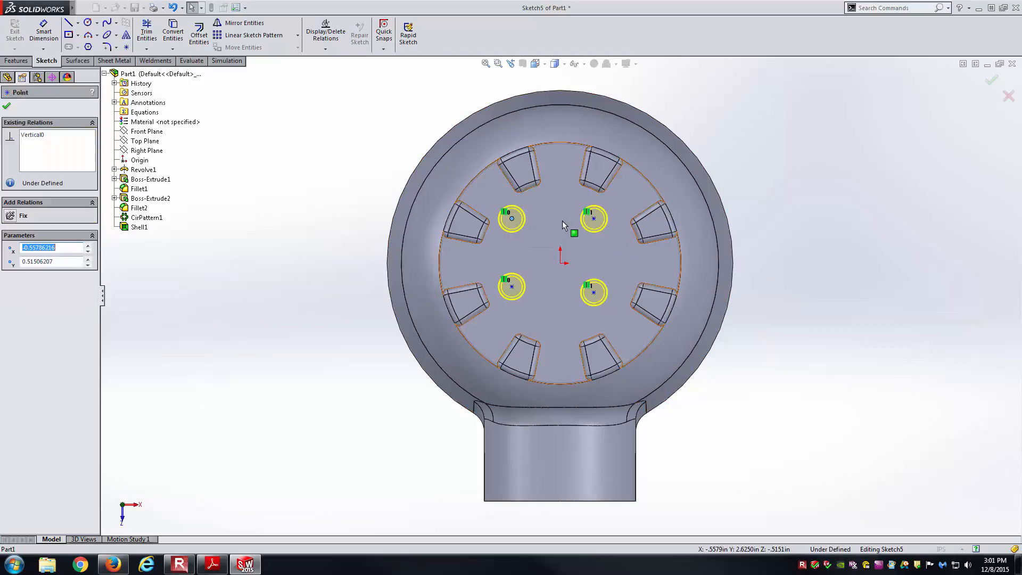
pyautogui.keyDown('ctrl'); pyautogui.click(594, 223); pyautogui.keyUp('ctrl')
pyautogui.click(629, 182)
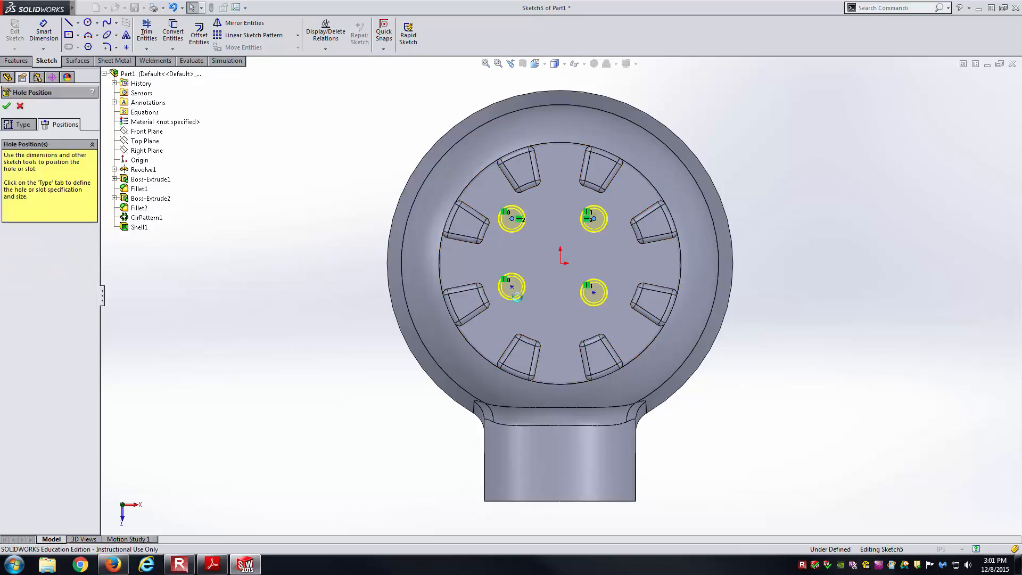
pyautogui.click(511, 288)
pyautogui.keyDown('ctrl'); pyautogui.click(594, 293); pyautogui.keyUp('ctrl')
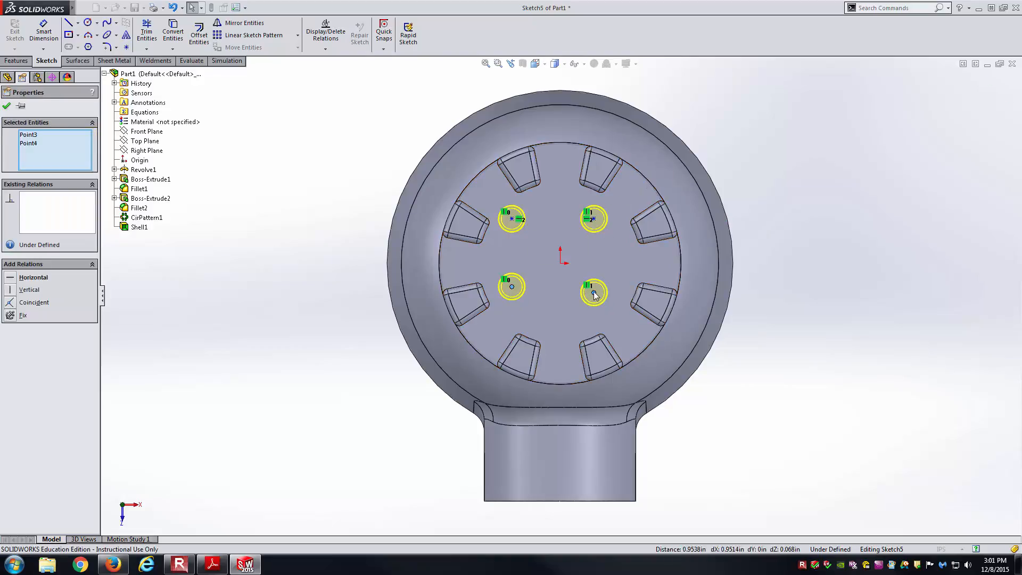
pyautogui.click(622, 247)
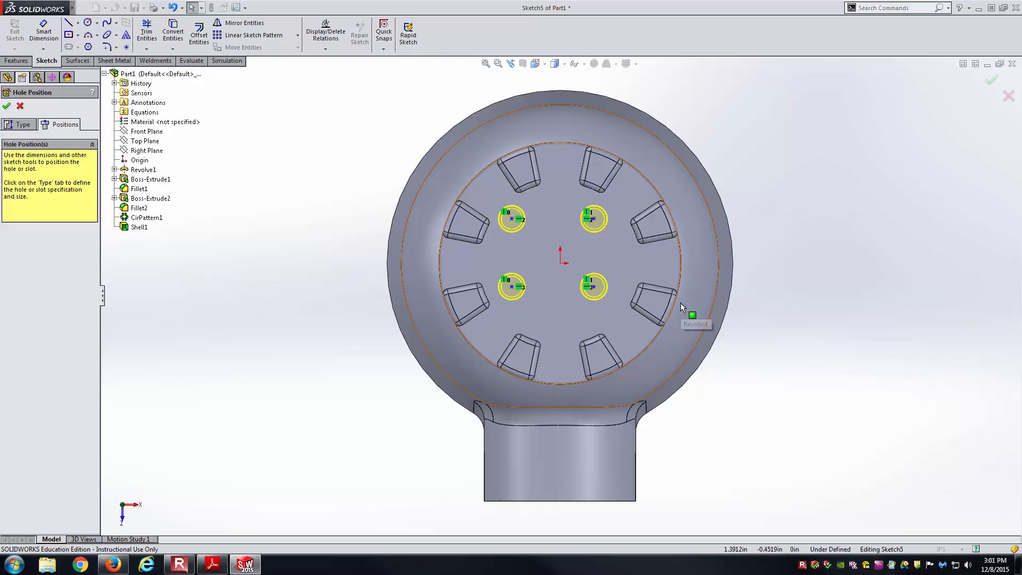
# Look up the hole spacing in the Adobe Reader drawing and dimension the two tunnel-side hole points 1 in apart
pyautogui.hotkey('alt', 'Tab')
pyautogui.scroll(-1, 628, 298)
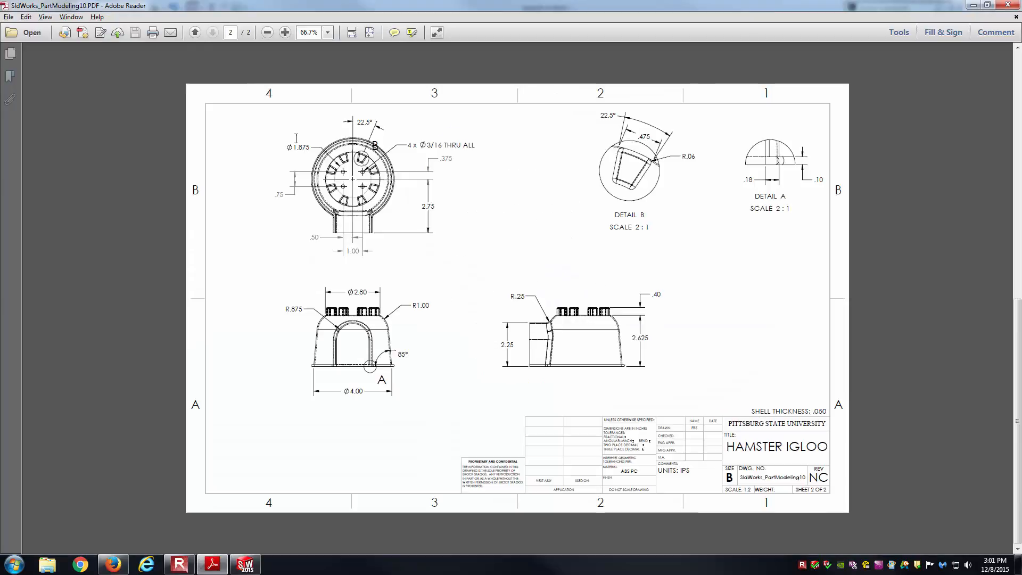
pyautogui.keyDown('ctrl'); pyautogui.scroll(5, 296, 139); pyautogui.keyUp('ctrl')
pyautogui.keyDown('ctrl'); pyautogui.scroll(-1, 390, 295); pyautogui.keyUp('ctrl')
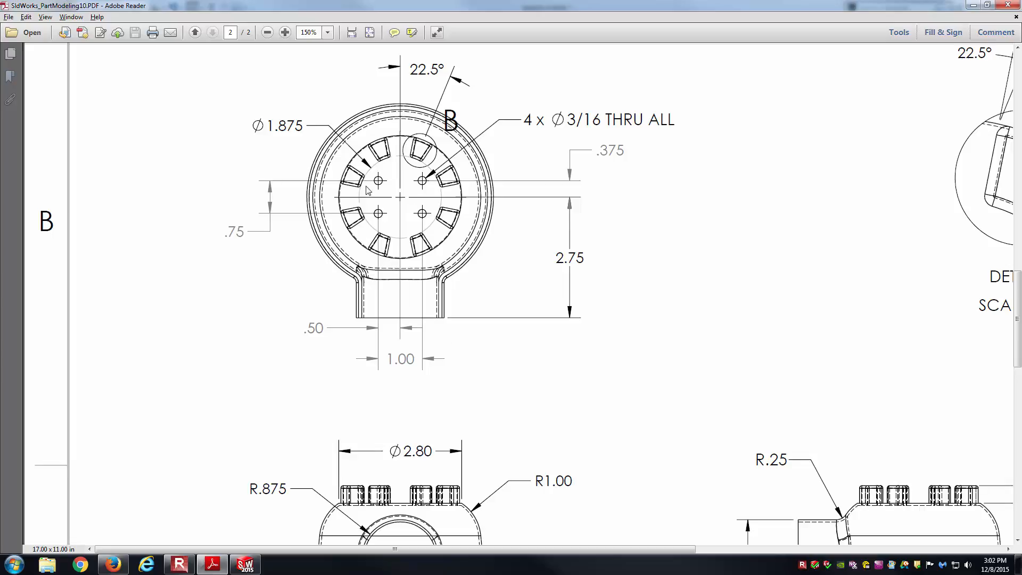
pyautogui.hotkey('alt', 'Tab')
pyautogui.moveTo(627, 387); pyautogui.dragTo(573, 309, button='right')
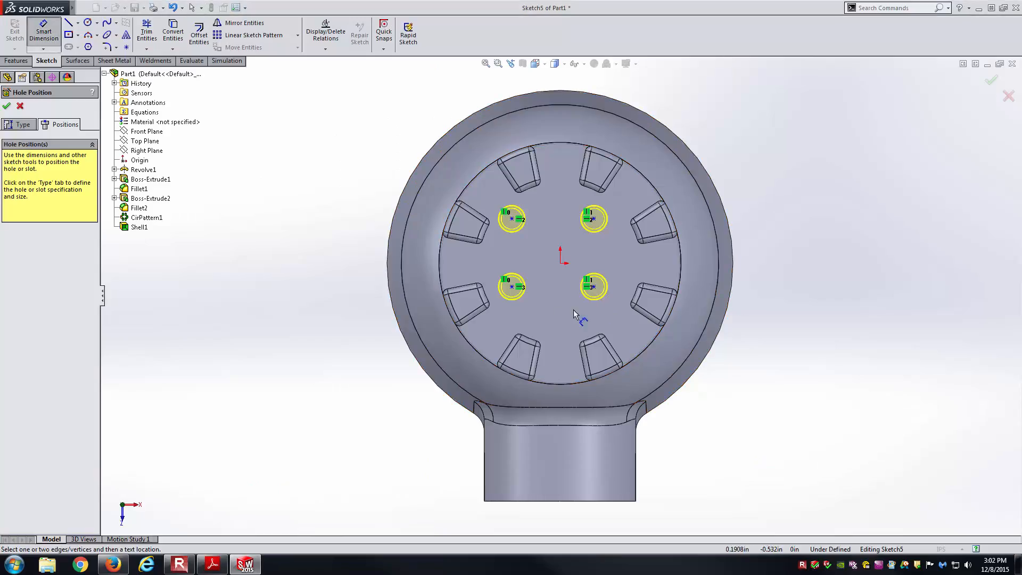
pyautogui.click(512, 287)
pyautogui.click(593, 287)
pyautogui.click(565, 474)
pyautogui.write('1')
pyautogui.press('Return')
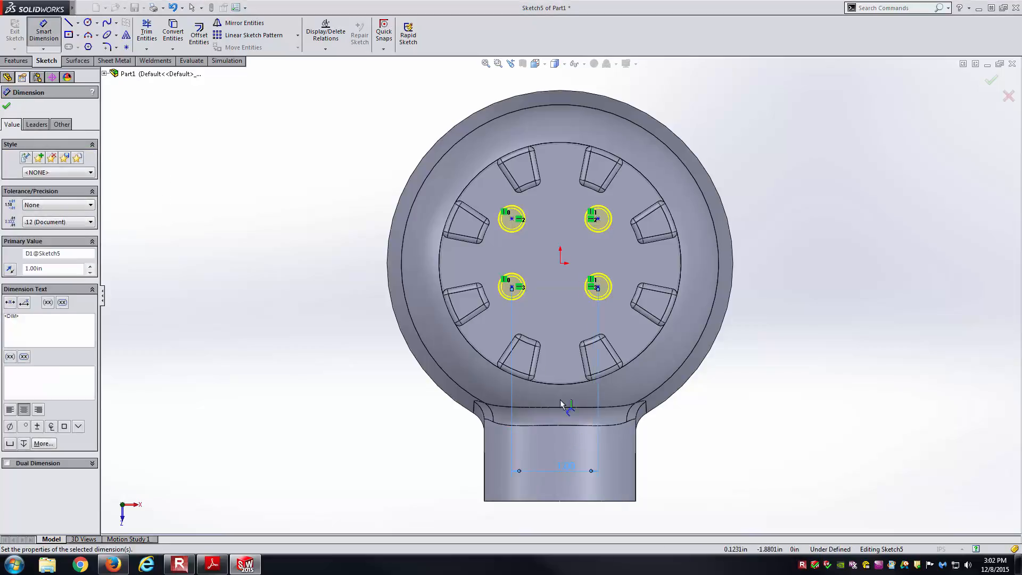
# Dimension the left tunnel-side hole point horizontally from the origin with the equation "D1@Sketch5"/2, half the hole spacing
pyautogui.click(512, 287)
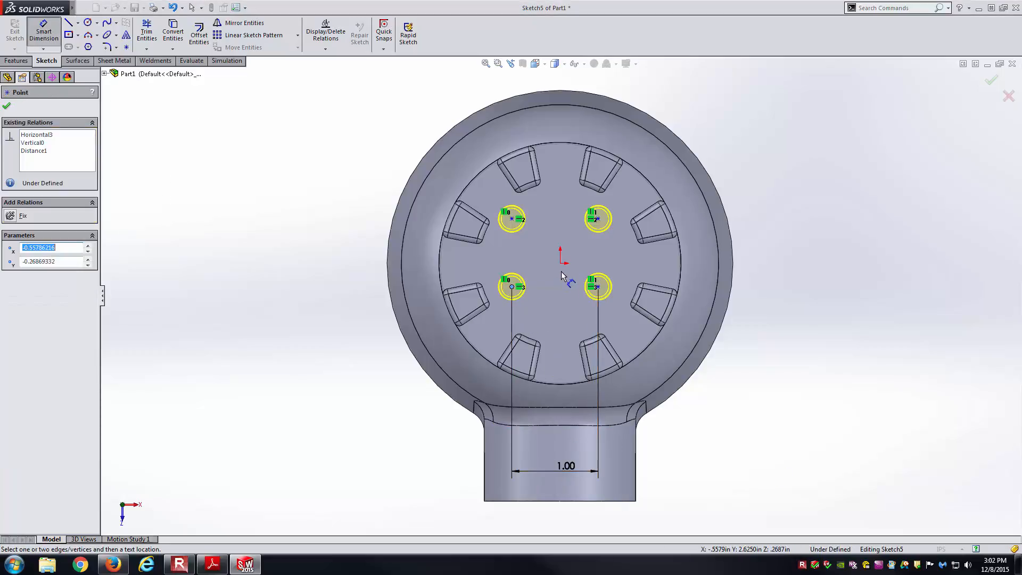
pyautogui.click(560, 263)
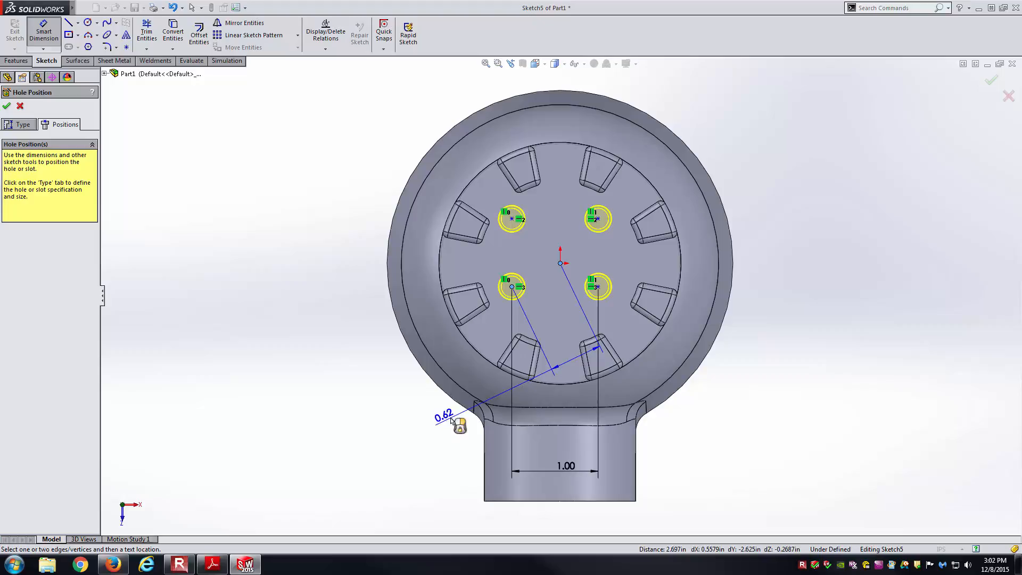
pyautogui.click(521, 409)
pyautogui.write('=')
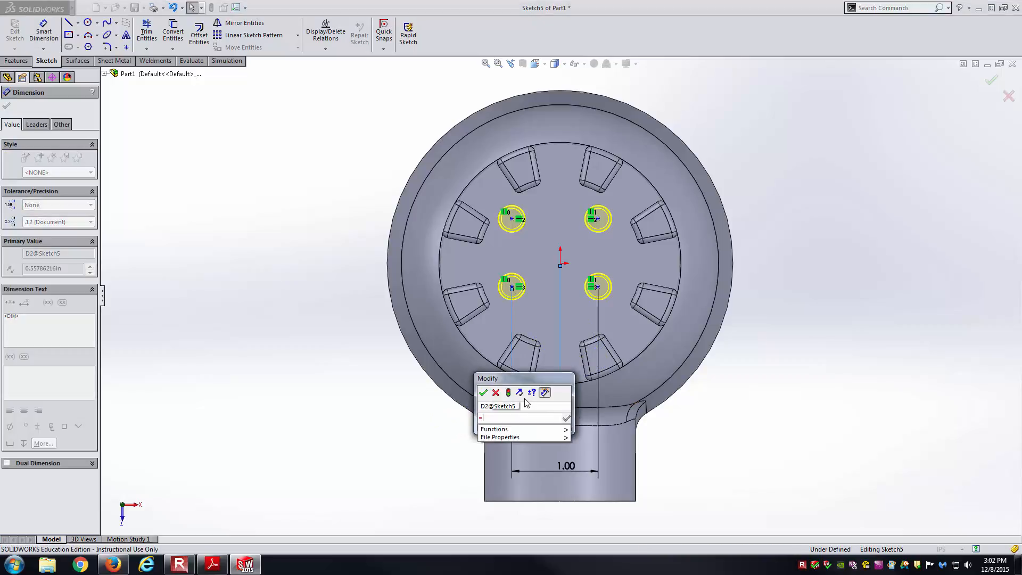
pyautogui.click(561, 468)
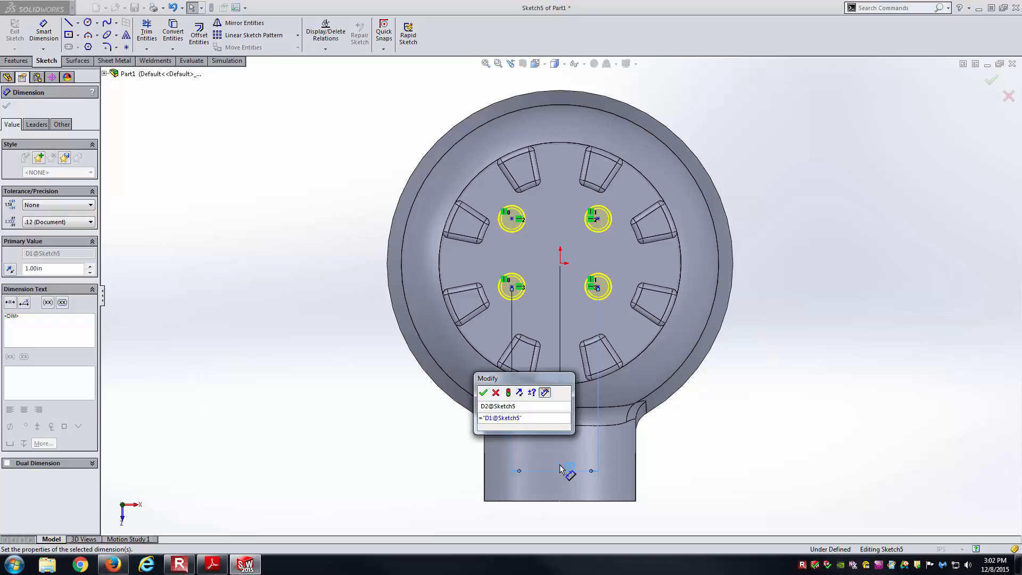
pyautogui.write('/2')
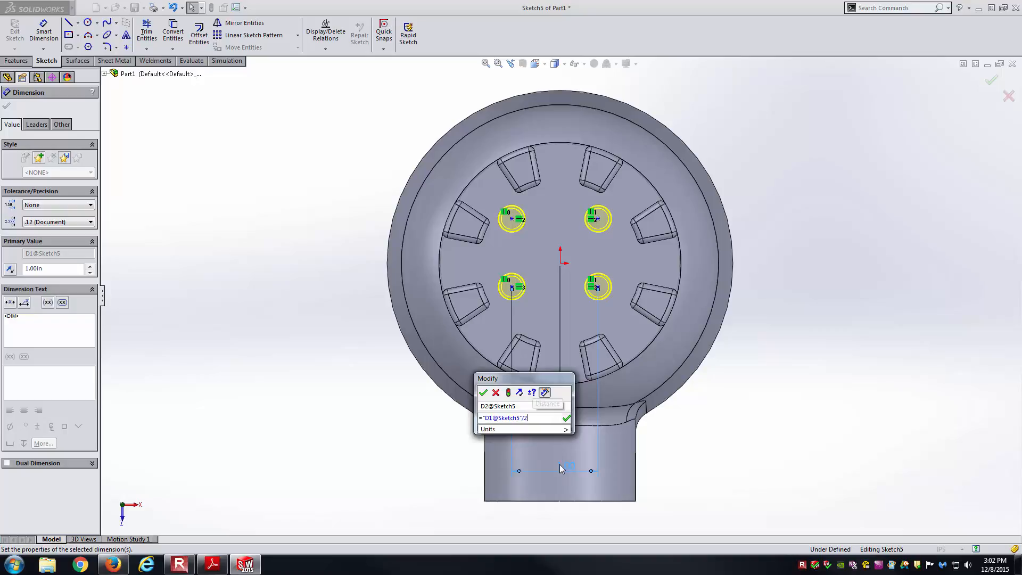
pyautogui.press('Return')
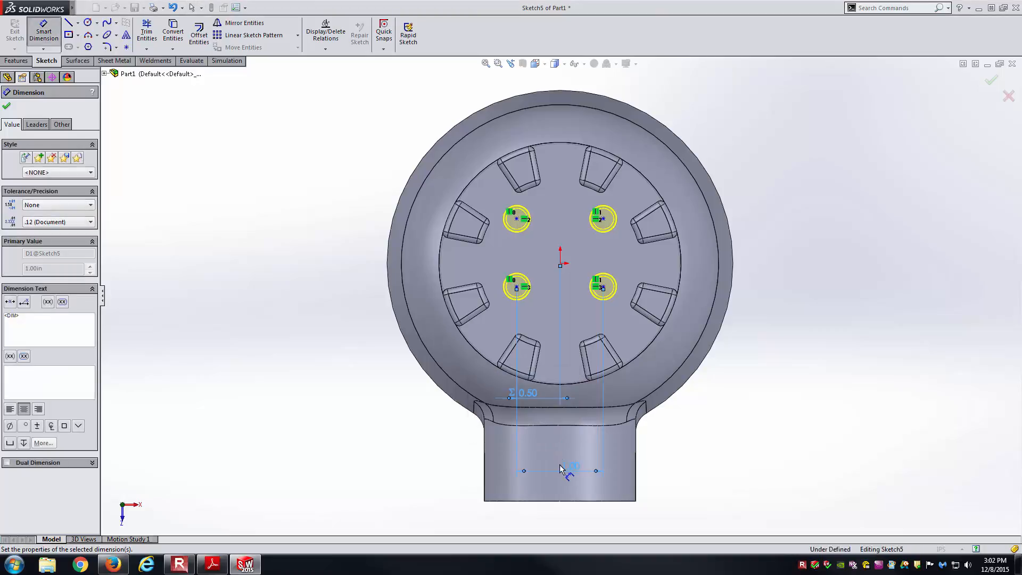
# Look up the front-to-rear hole spacing in the Adobe Reader drawing and dimension the left pair of hole points 0.75 in apart
pyautogui.hotkey('alt', 'Tab')
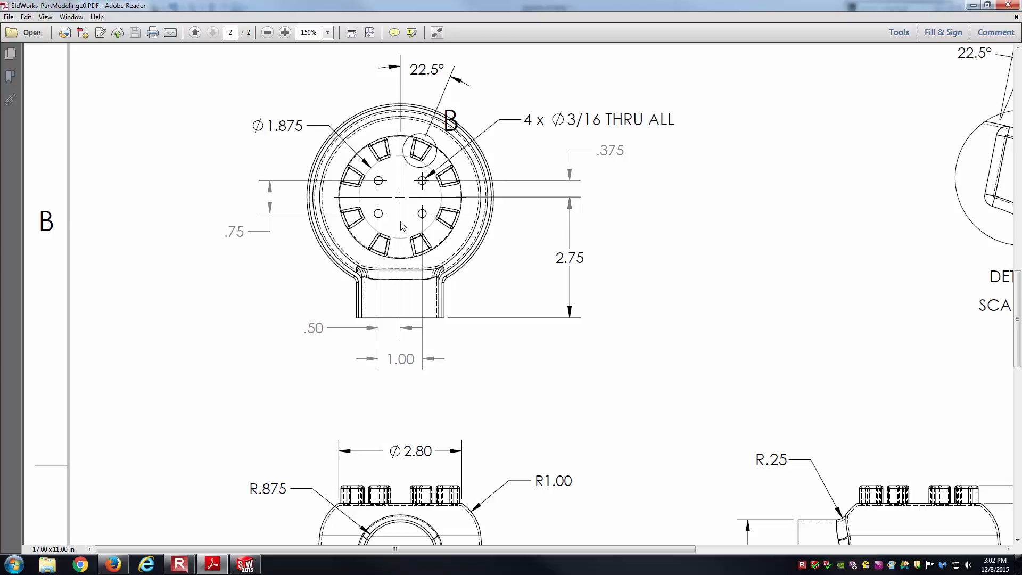
pyautogui.hotkey('alt', 'Tab')
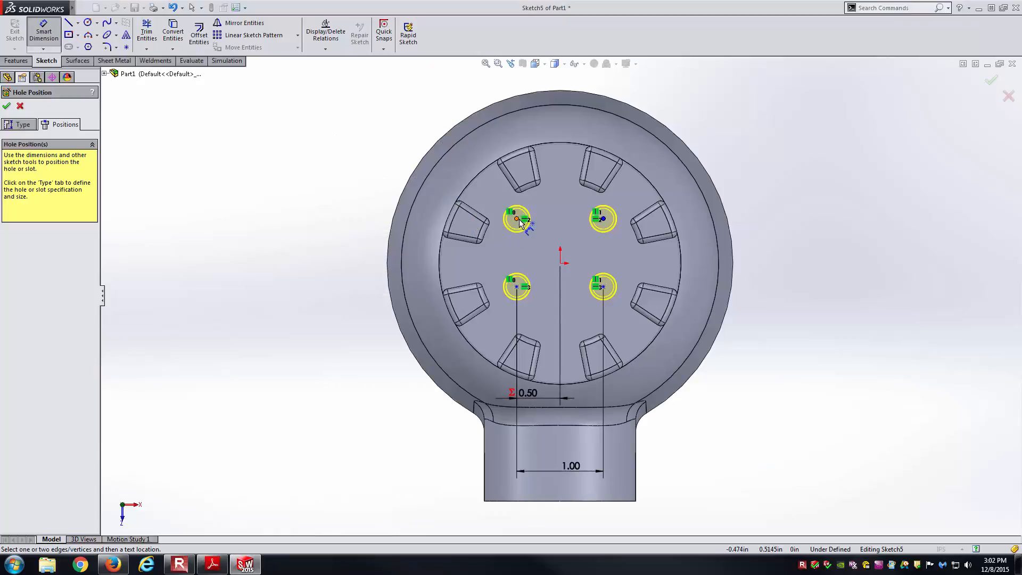
pyautogui.click(516, 288)
pyautogui.click(304, 254)
pyautogui.write('0.75')
pyautogui.press('Return')
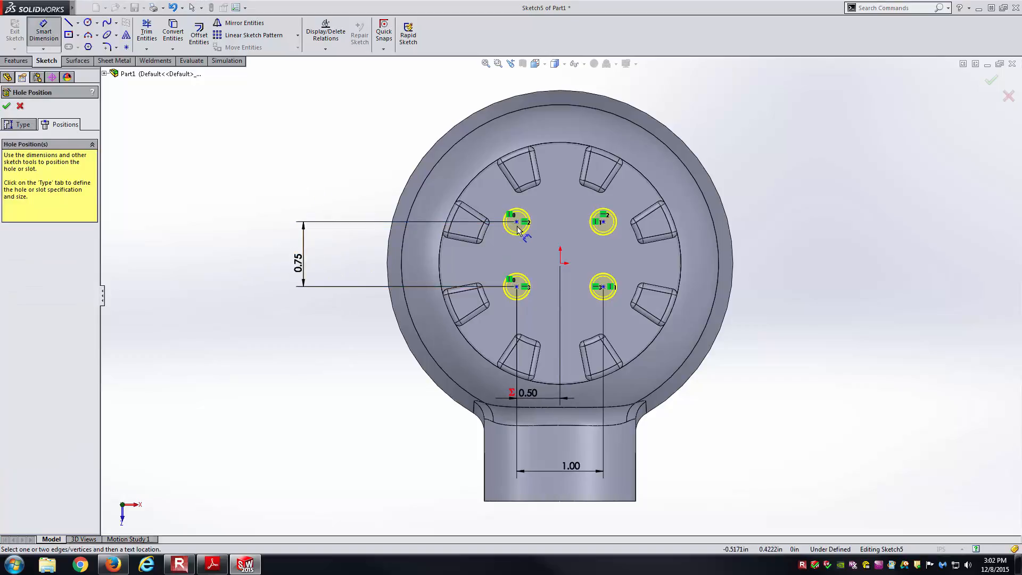
# Dimension the rear left hole point vertically from the origin with the equation "D3@Sketch5"/2, half the front-to-rear spacing
pyautogui.click(515, 221)
pyautogui.click(560, 264)
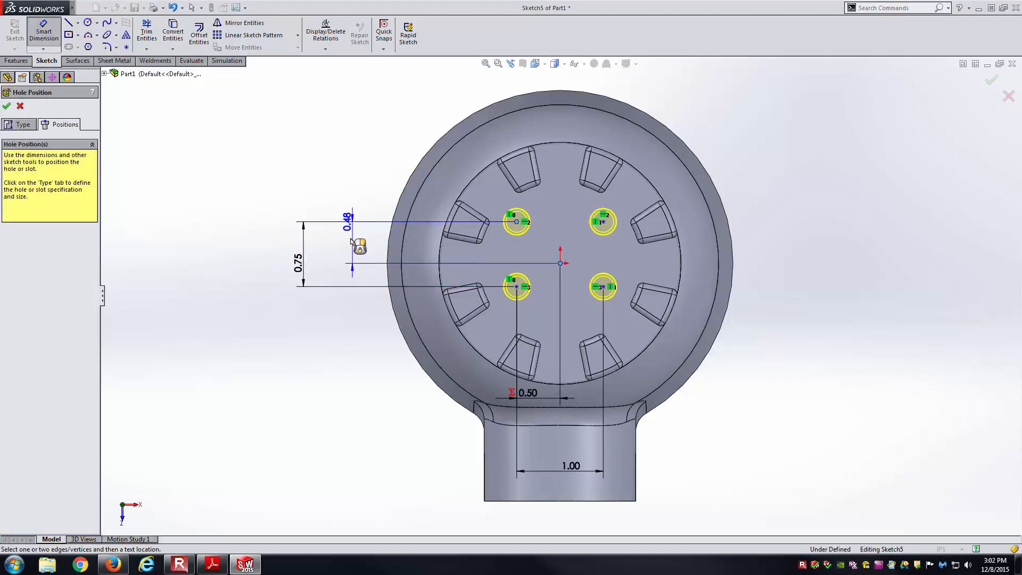
pyautogui.click(350, 240)
pyautogui.write('="D3@Sketch5"/2')
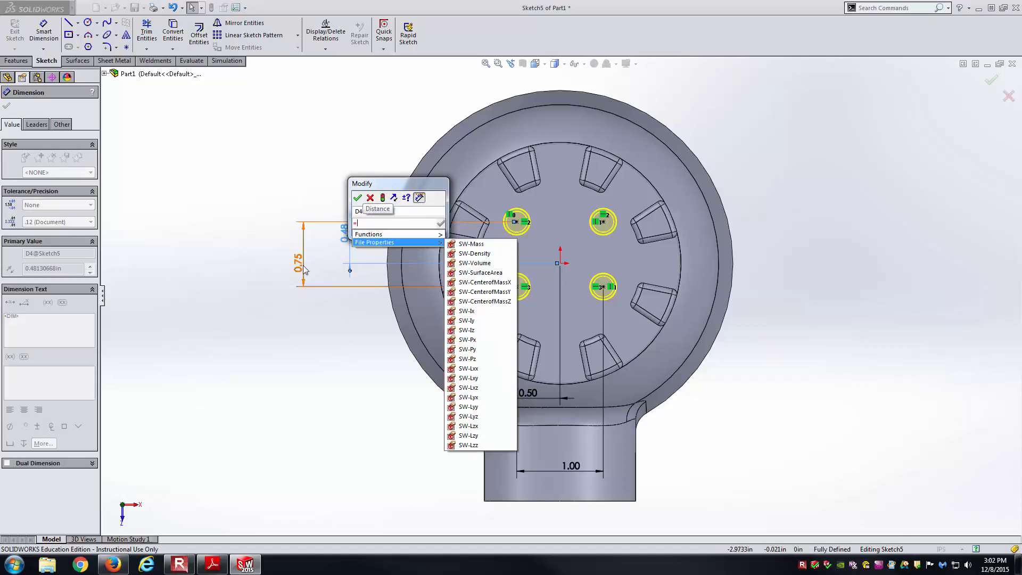
pyautogui.click(301, 264)
pyautogui.write('/2')
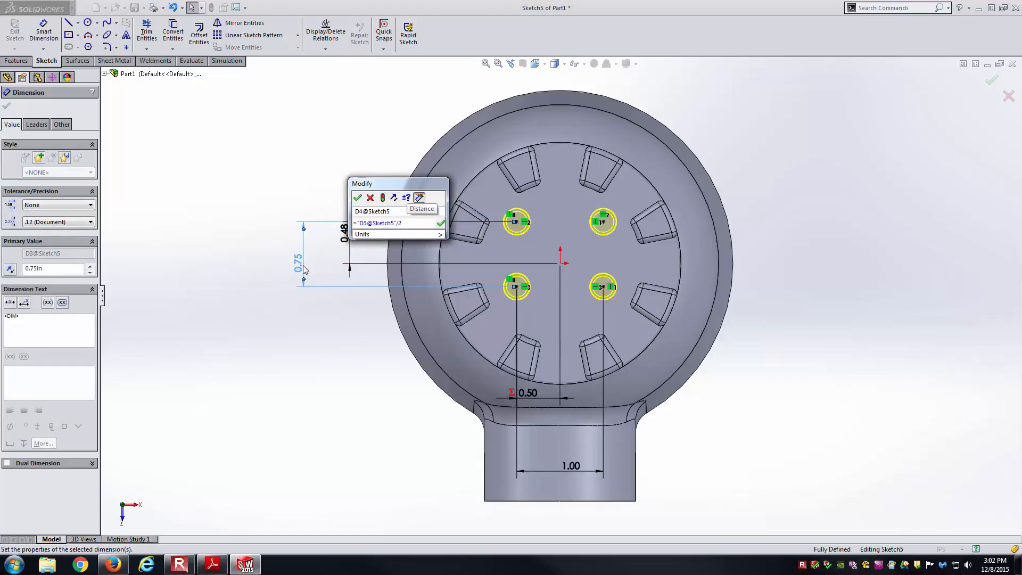
pyautogui.click(441, 223)
pyautogui.press('Return')
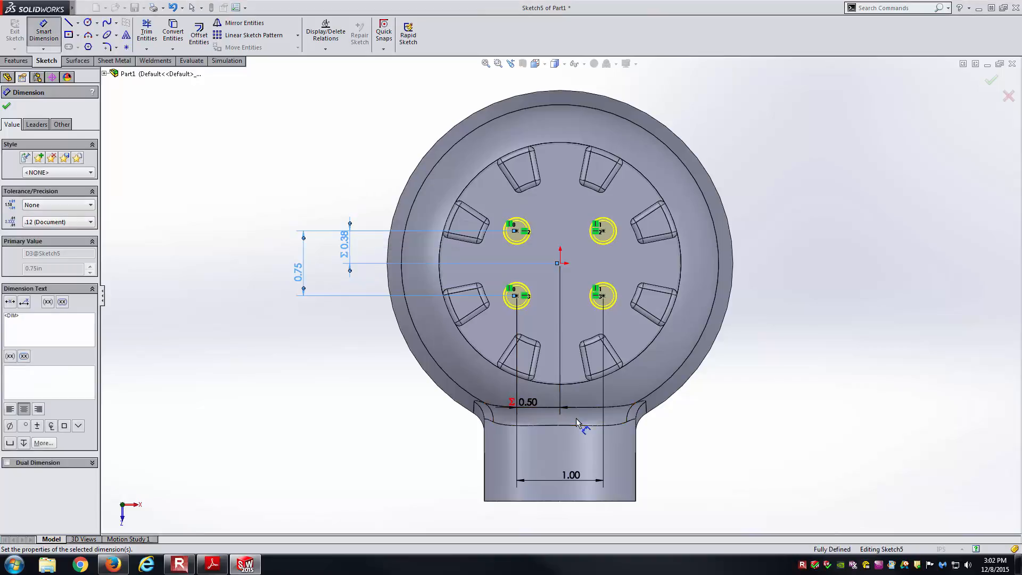
pyautogui.press('Escape')
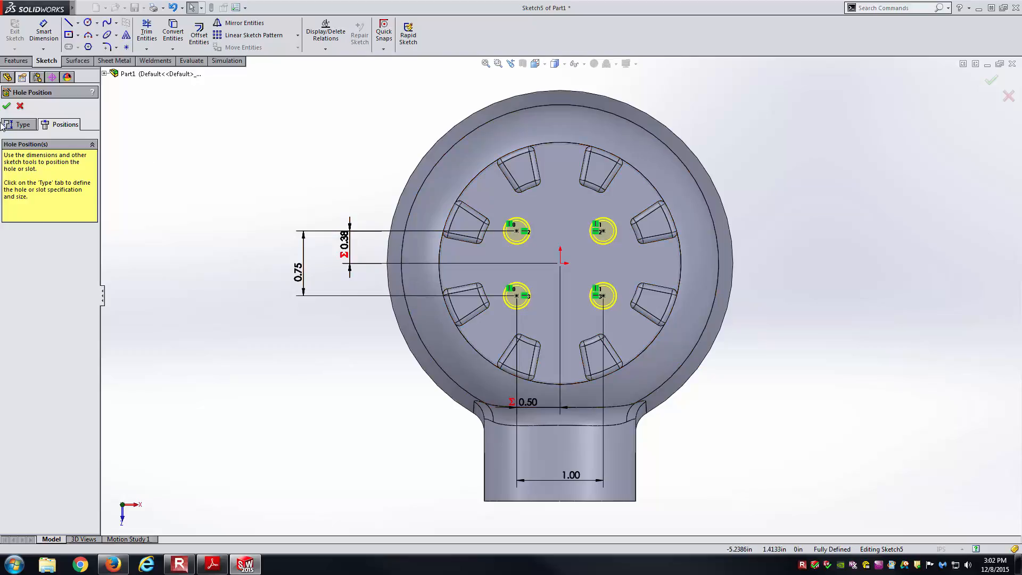
# Change the hole type from the tapered pipe tap to a plain ANSI Inch Hole with Fractional Drill Sizes, 3/16
pyautogui.click(19, 125)
pyautogui.moveTo(261, 280); pyautogui.dragTo(248, 143, button='middle')
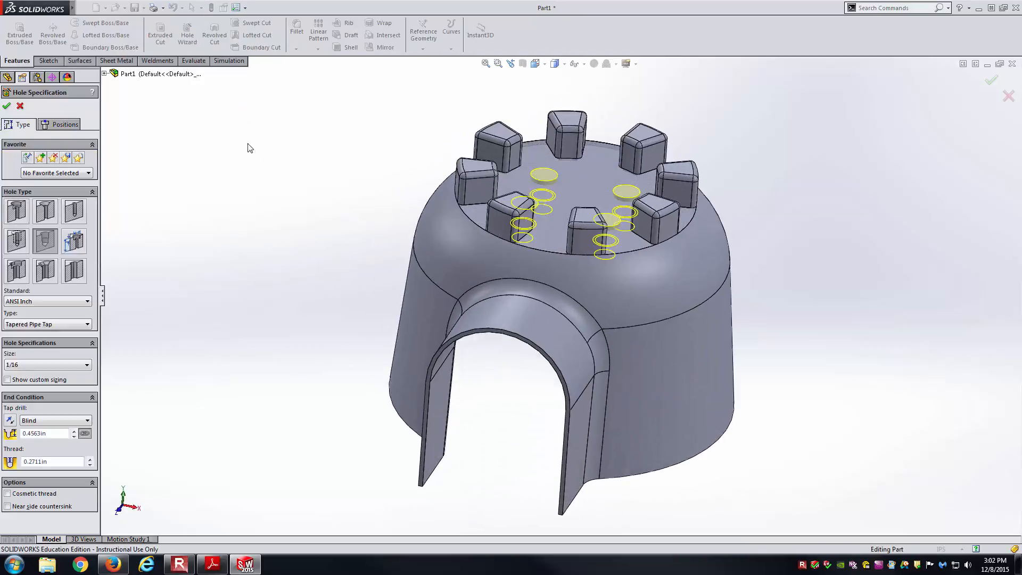
pyautogui.click(77, 213)
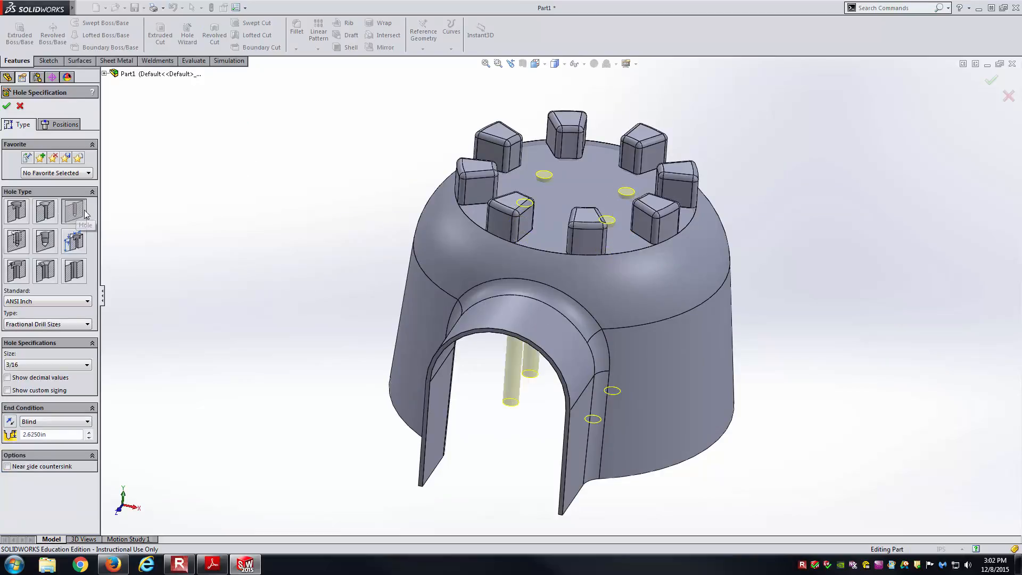
pyautogui.click(43, 325)
pyautogui.click(44, 325)
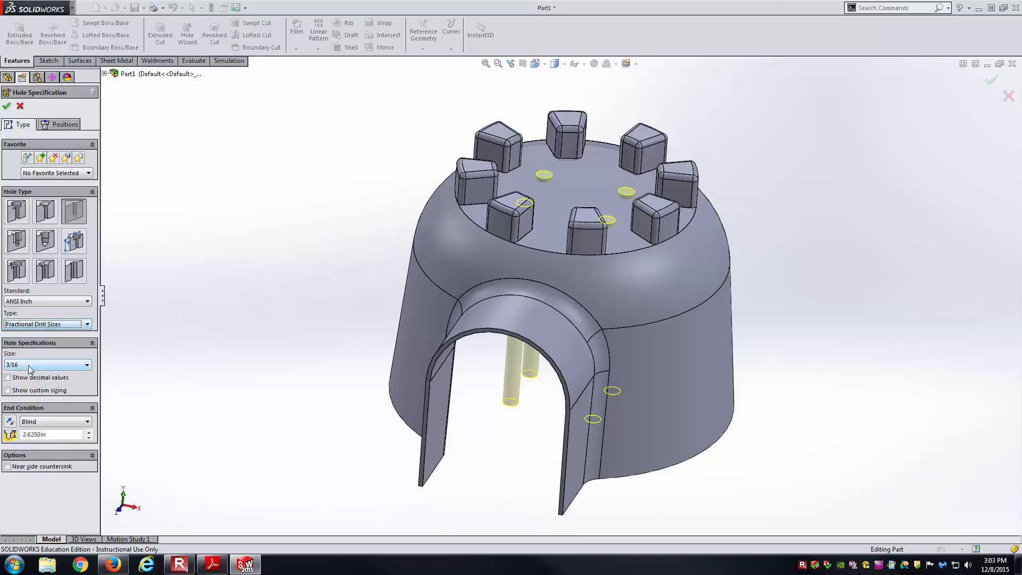
pyautogui.click(211, 565)
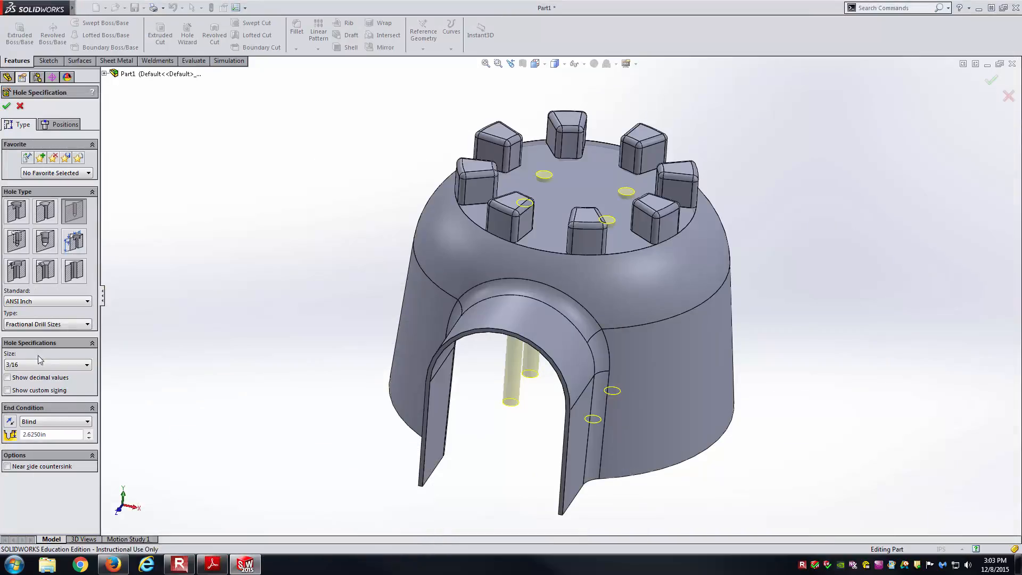
# Set the holes' end condition to Up To Next, create the four holes and return the model to the isometric view
pyautogui.click(52, 421)
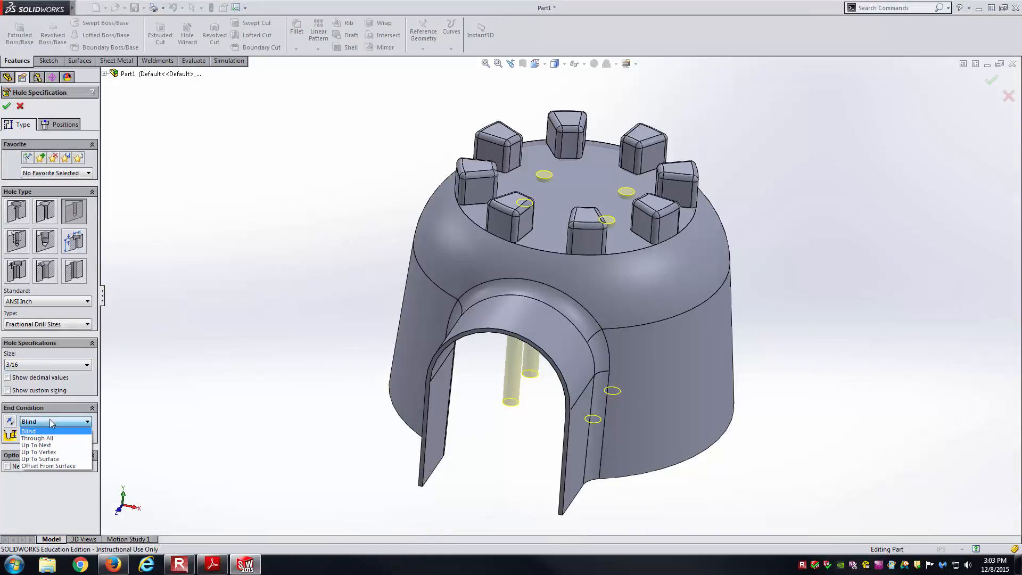
pyautogui.click(51, 446)
pyautogui.moveTo(296, 315); pyautogui.dragTo(583, 213, button='middle')
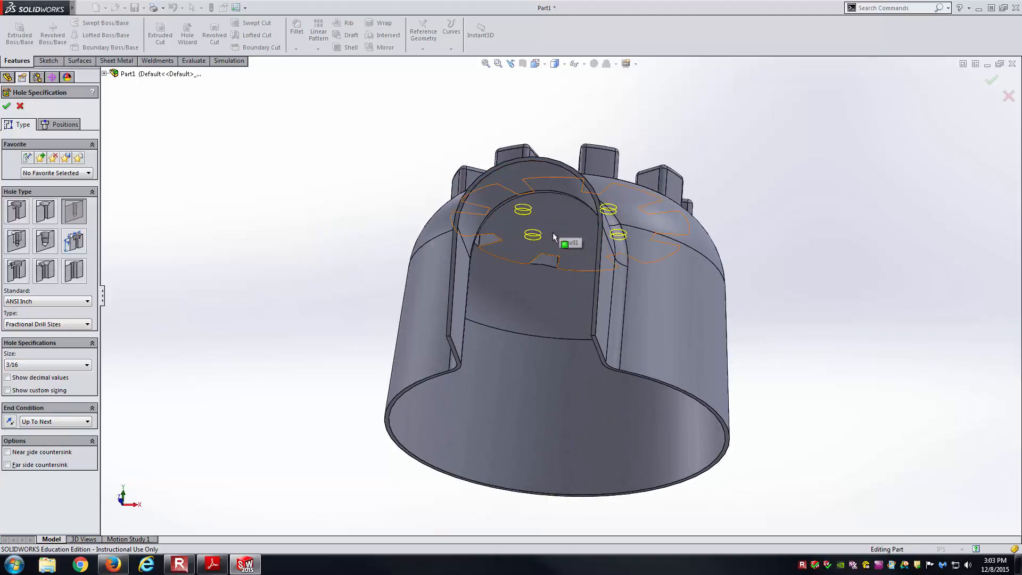
pyautogui.moveTo(534, 235); pyautogui.dragTo(477, 352, button='middle')
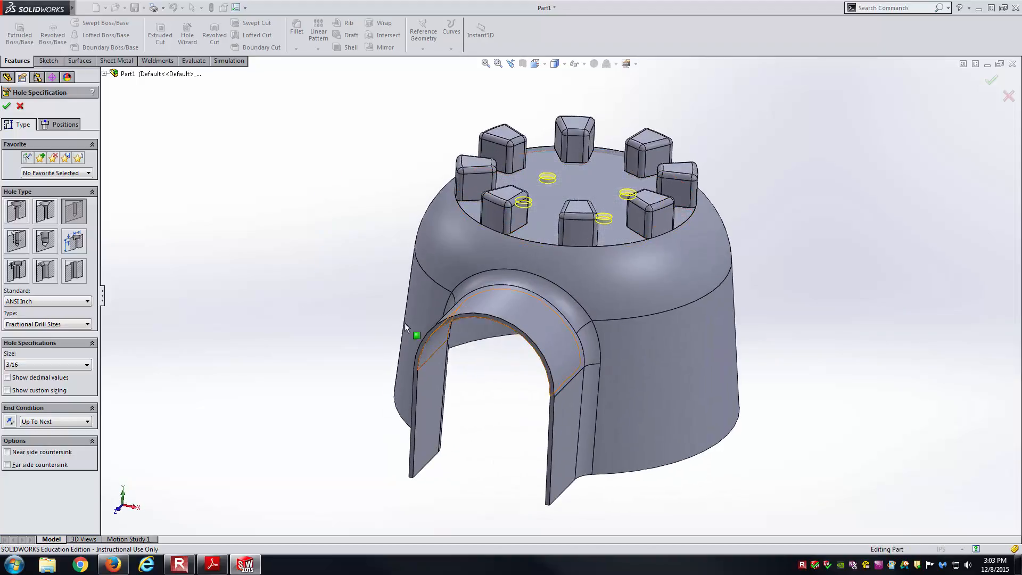
pyautogui.click(7, 106)
pyautogui.moveTo(277, 198); pyautogui.dragTo(288, 265, button='middle')
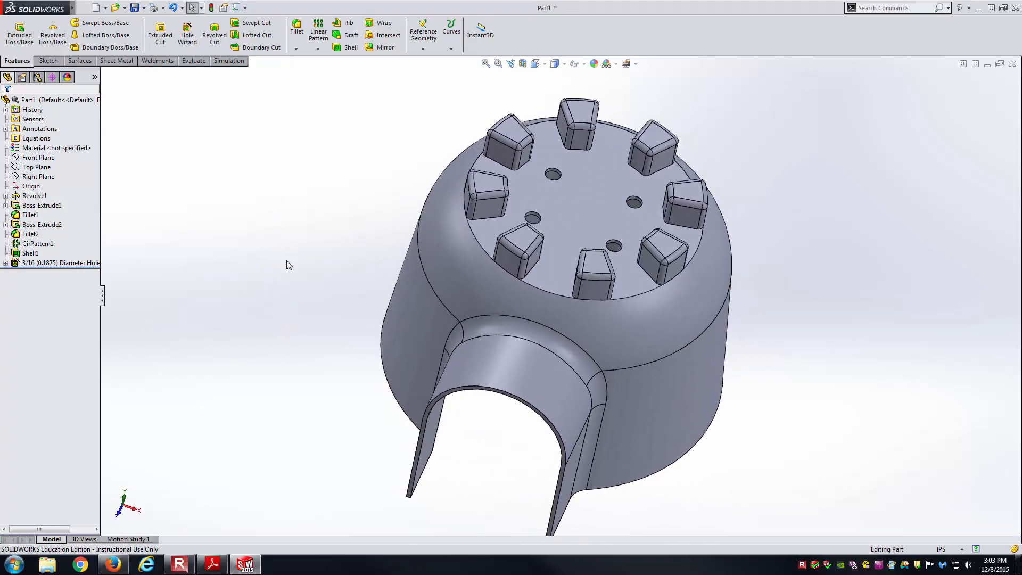
pyautogui.hotkey('ctrl', '7')
# Switch to Adobe Reader and examine the base lip in the drawing's isometric view and in Detail A
pyautogui.hotkey('alt', 'Tab')
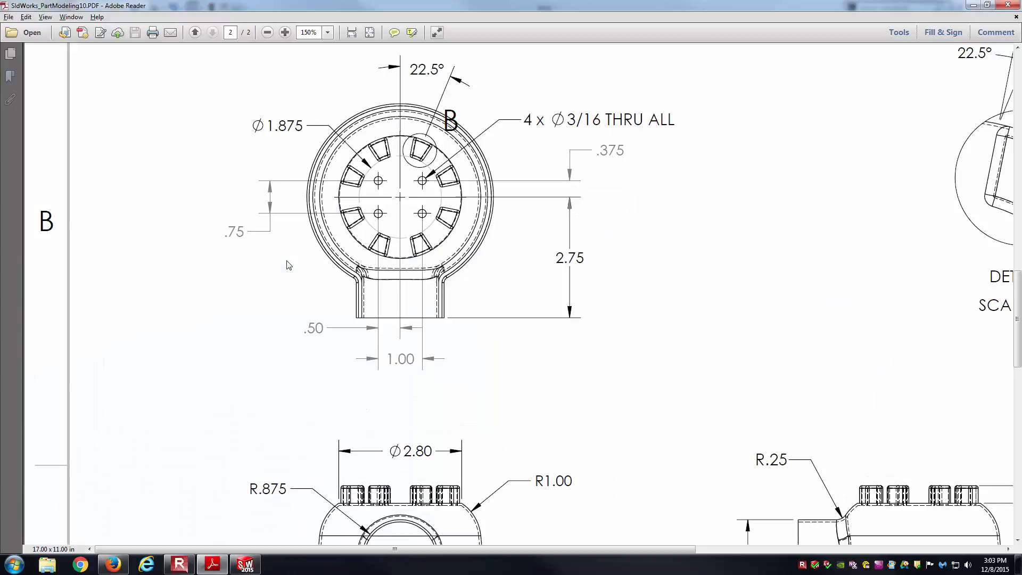
pyautogui.hotkey('ctrl', '0')
pyautogui.press('pageup')
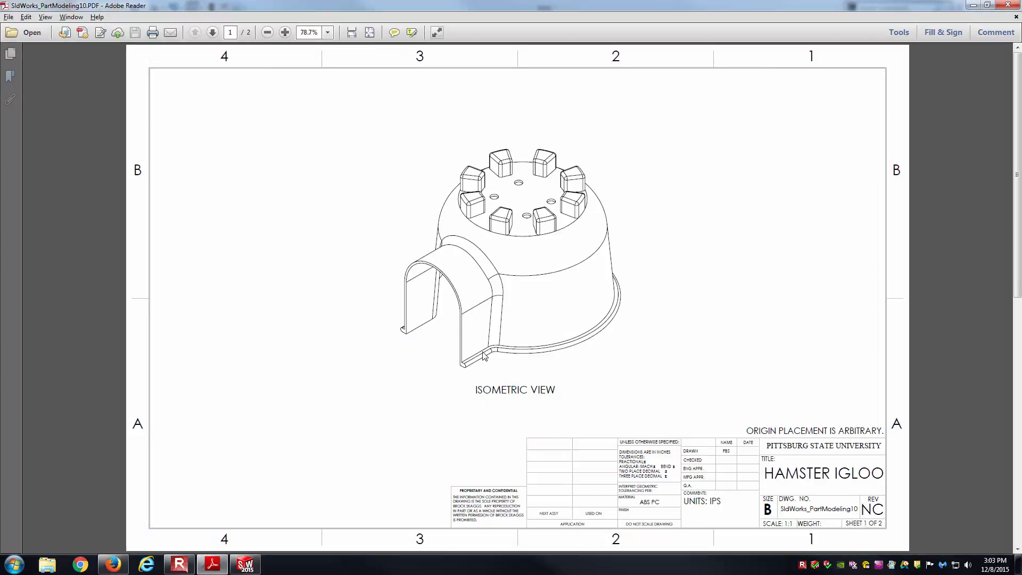
pyautogui.scroll(-1, 483, 351)
pyautogui.scroll(1, 883, 125)
pyautogui.scroll(-1, 809, 136)
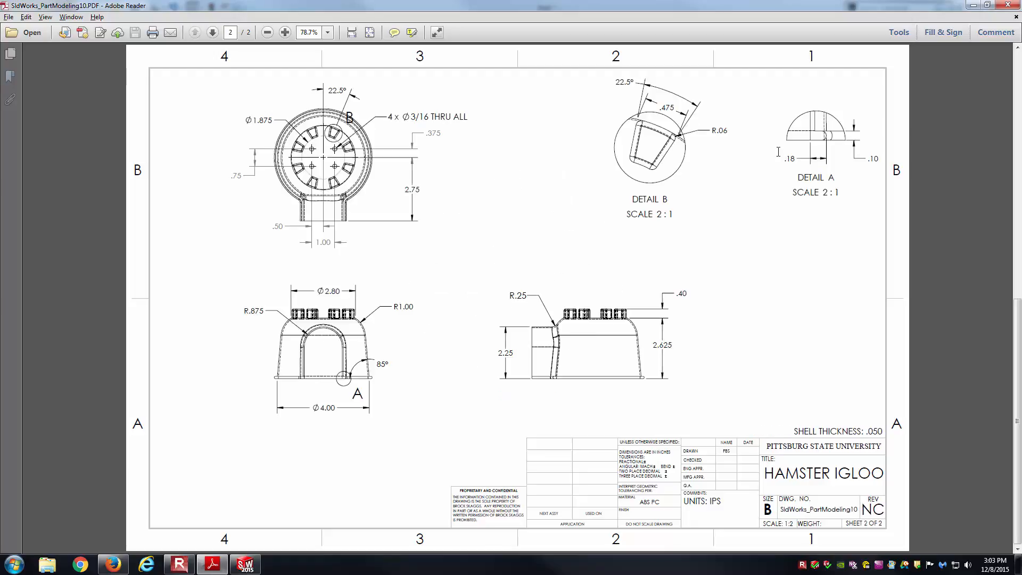
pyautogui.keyDown('ctrl'); pyautogui.scroll(4, 846, 147); pyautogui.keyUp('ctrl')
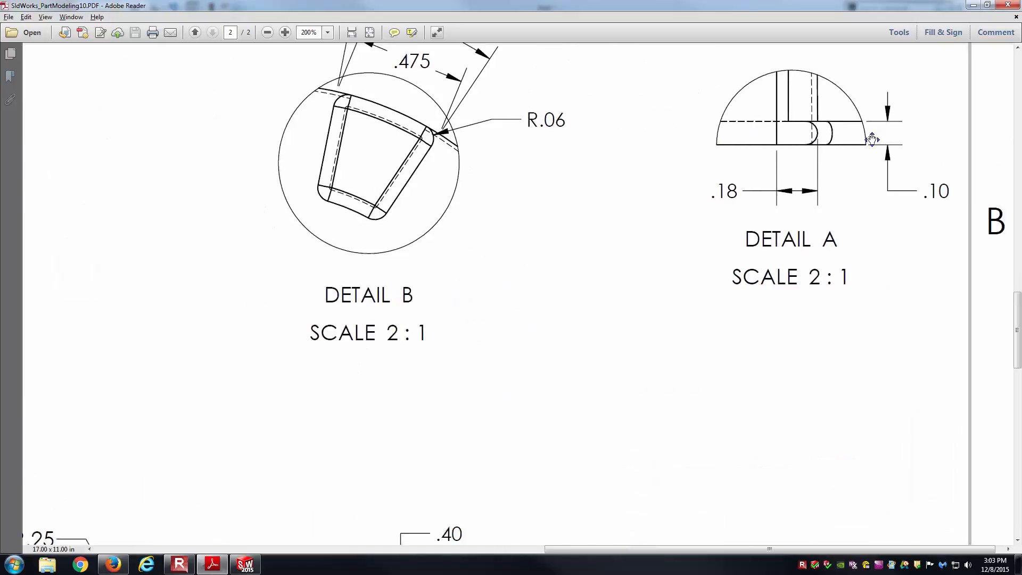
pyautogui.keyDown('ctrl'); pyautogui.scroll(1, 953, 128); pyautogui.keyUp('ctrl')
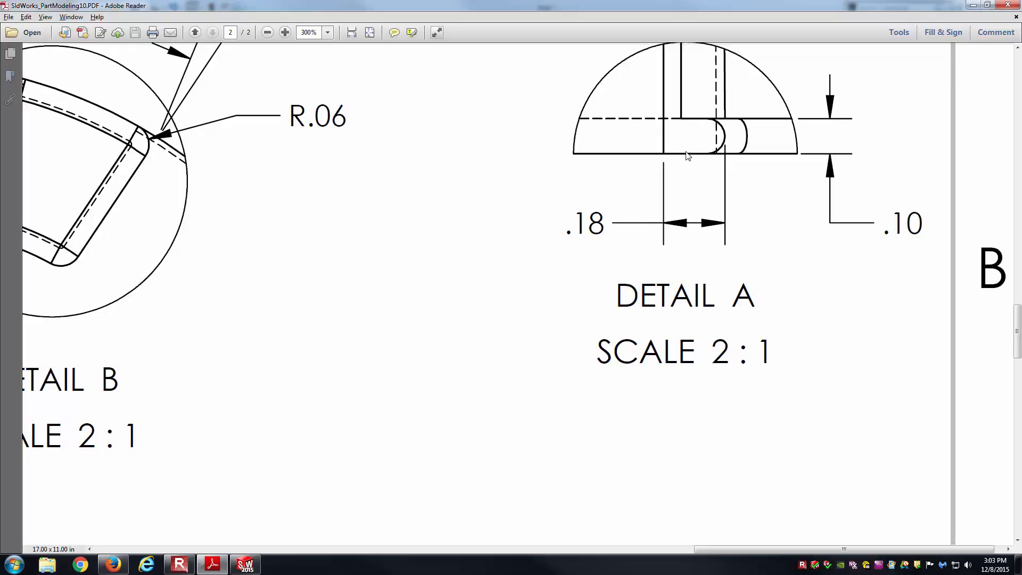
# Switch back to SolidWorks and start a sketch on the tunnel's front end face
pyautogui.hotkey('alt', 'Tab')
pyautogui.scroll(-8, 490, 431)
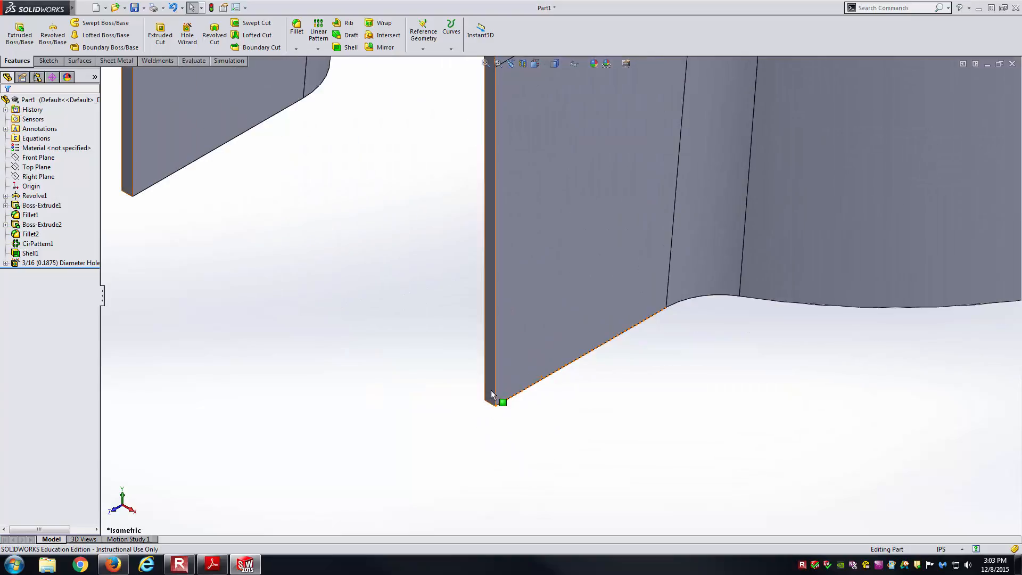
pyautogui.click(490, 399)
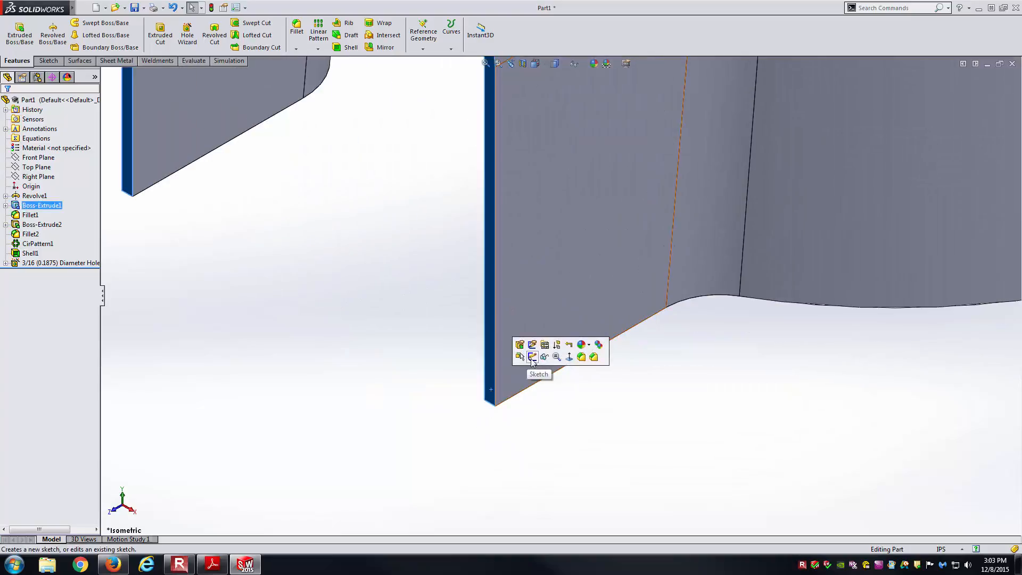
pyautogui.click(531, 357)
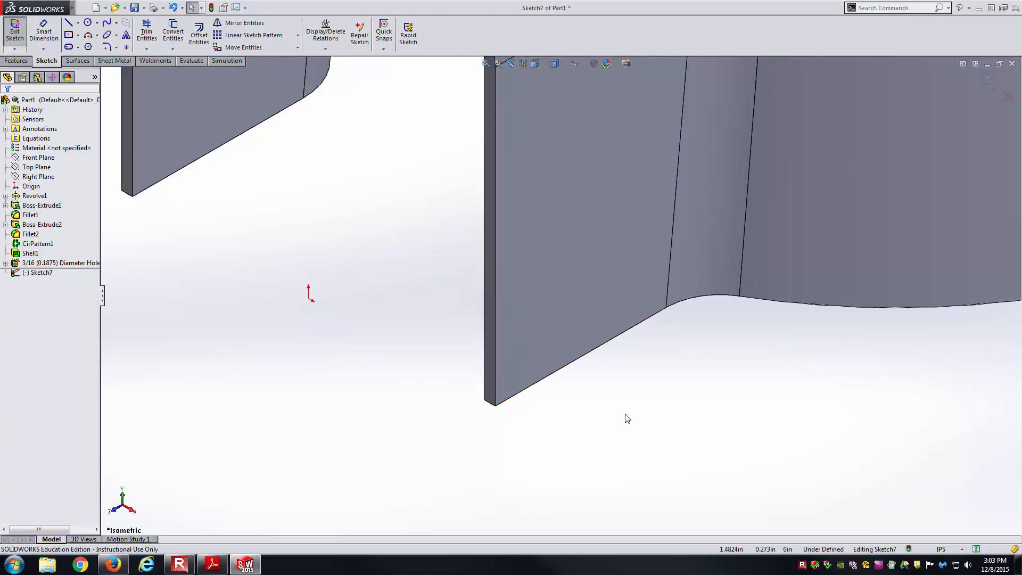
# Sketch two parallel horizontal lines about 0.038 in long outward from the tunnel's right outer edge, the lower one along the base
pyautogui.scroll(-10, 624, 414)
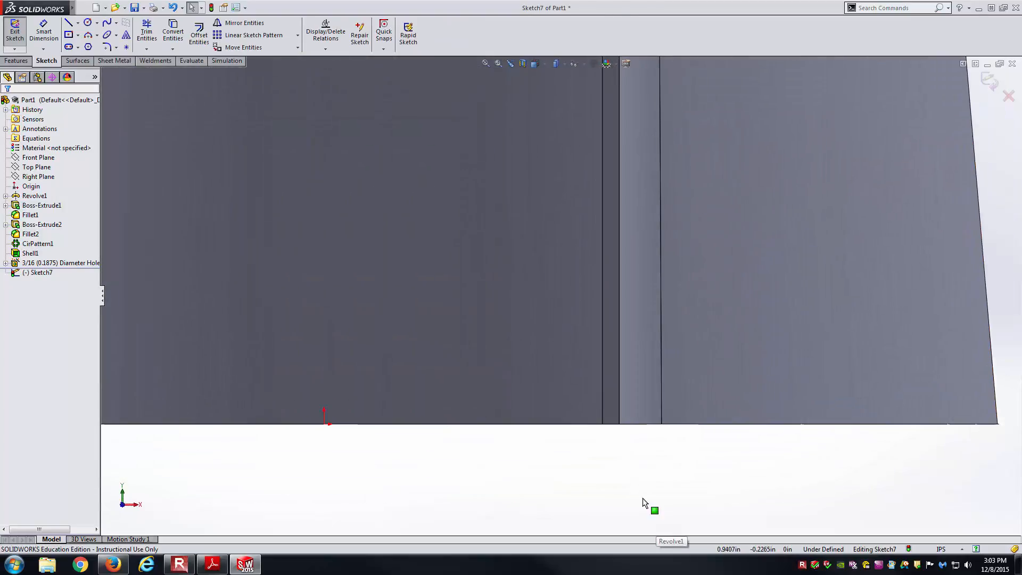
pyautogui.scroll(-3, 596, 224)
pyautogui.press('l')
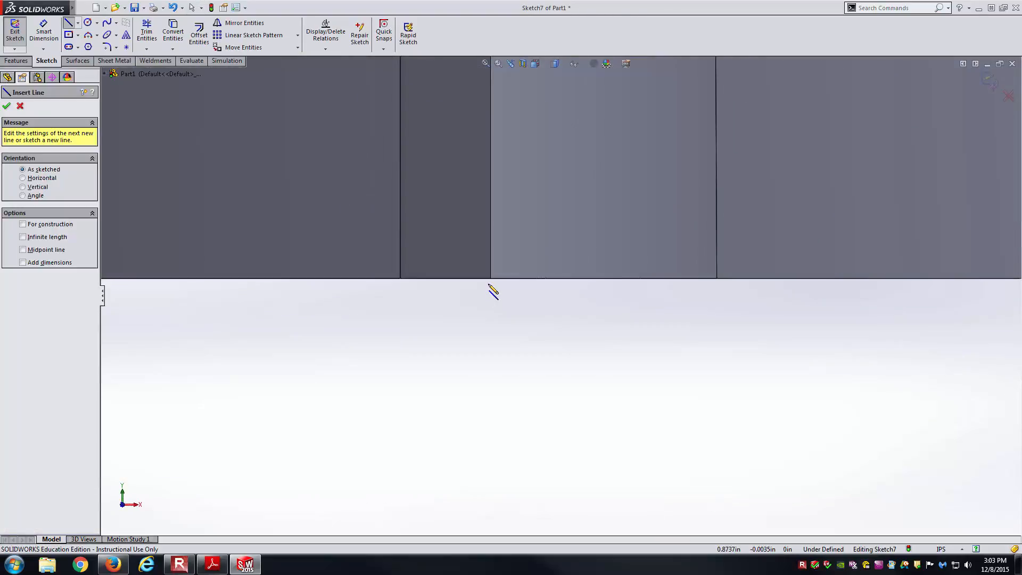
pyautogui.moveTo(491, 278)
pyautogui.mouseDown()
pyautogui.moveTo(554, 287)
pyautogui.moveTo(558, 277)
pyautogui.mouseUp()
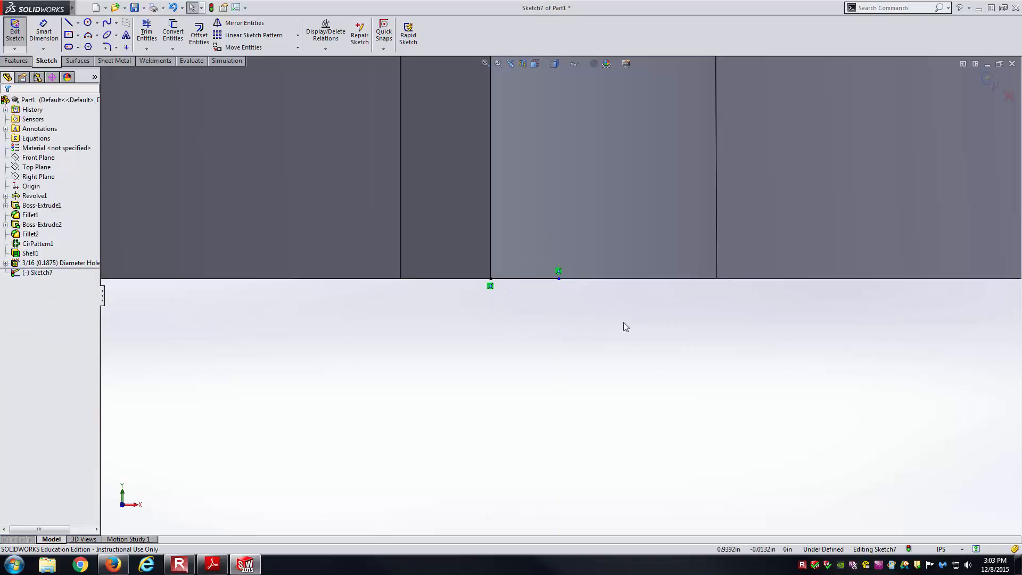
pyautogui.click(490, 256)
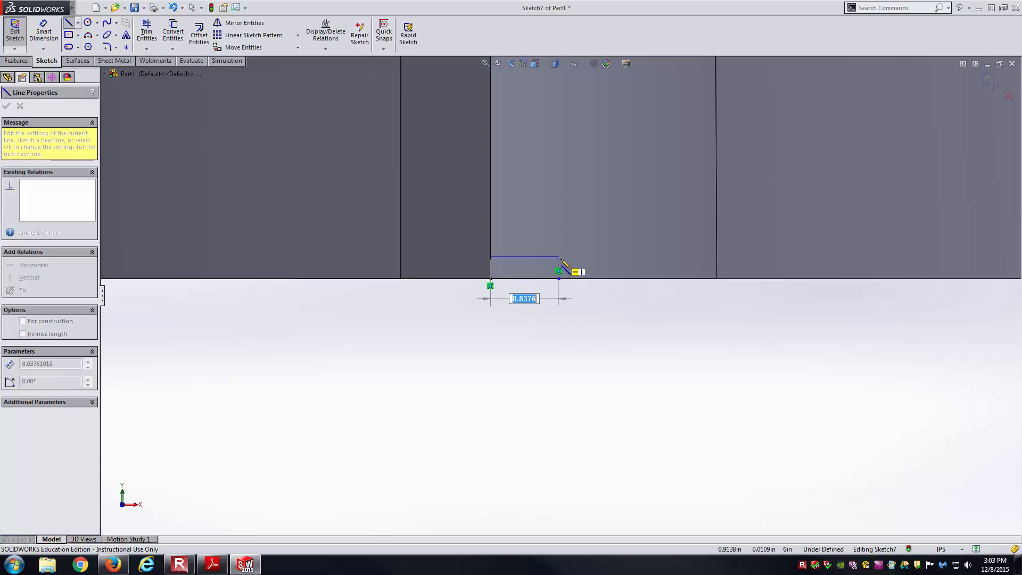
pyautogui.click(558, 256)
pyautogui.press('Escape')
# Close the outer end of the lip profile with a three-point arc bulging outward between the two lines' free endpoints
pyautogui.click(89, 35)
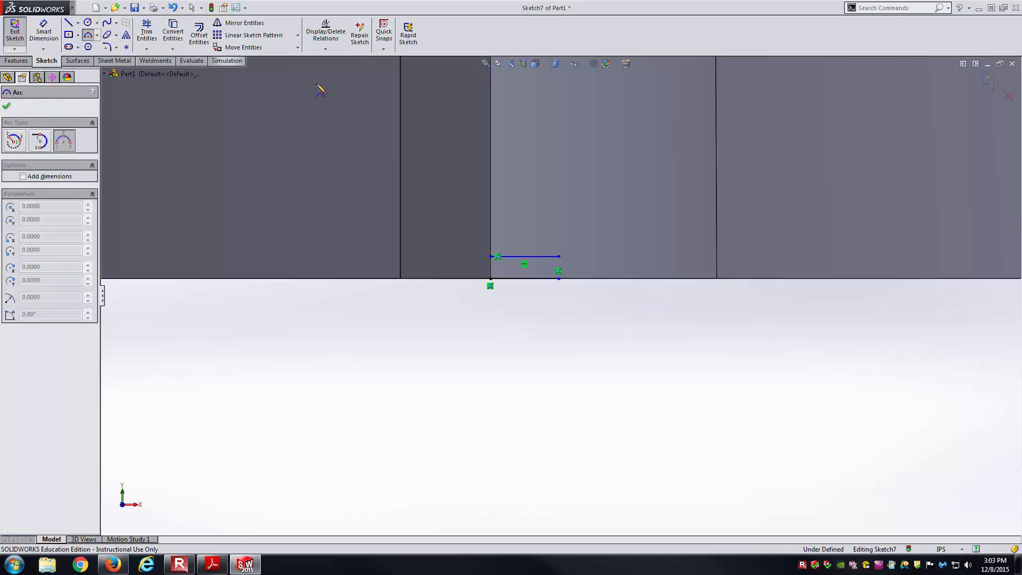
pyautogui.click(558, 256)
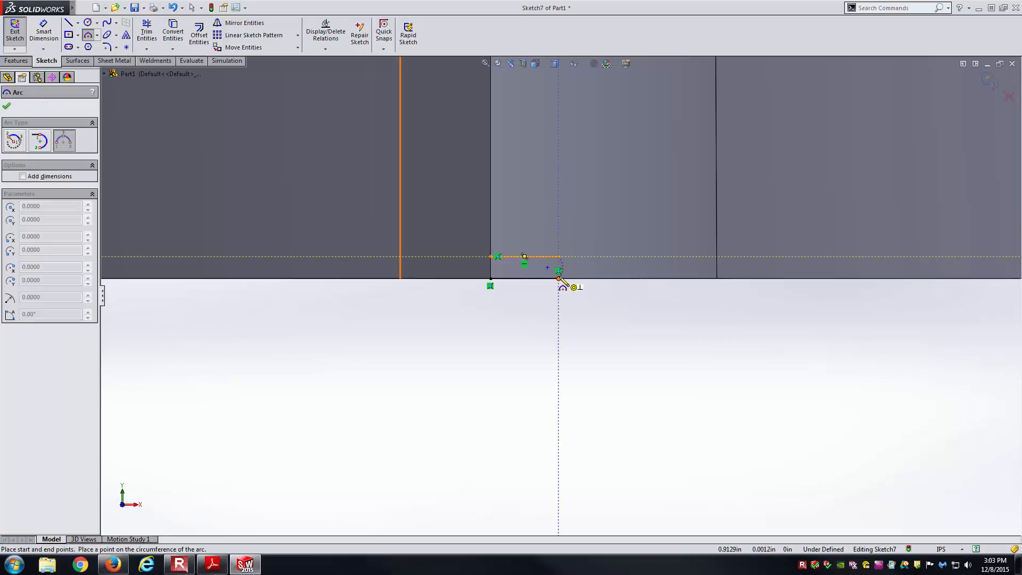
pyautogui.click(558, 278)
pyautogui.click(575, 275)
pyautogui.press('Escape')
# Make the lip profile's upper line and the end arc tangent
pyautogui.scroll(-5, 566, 261)
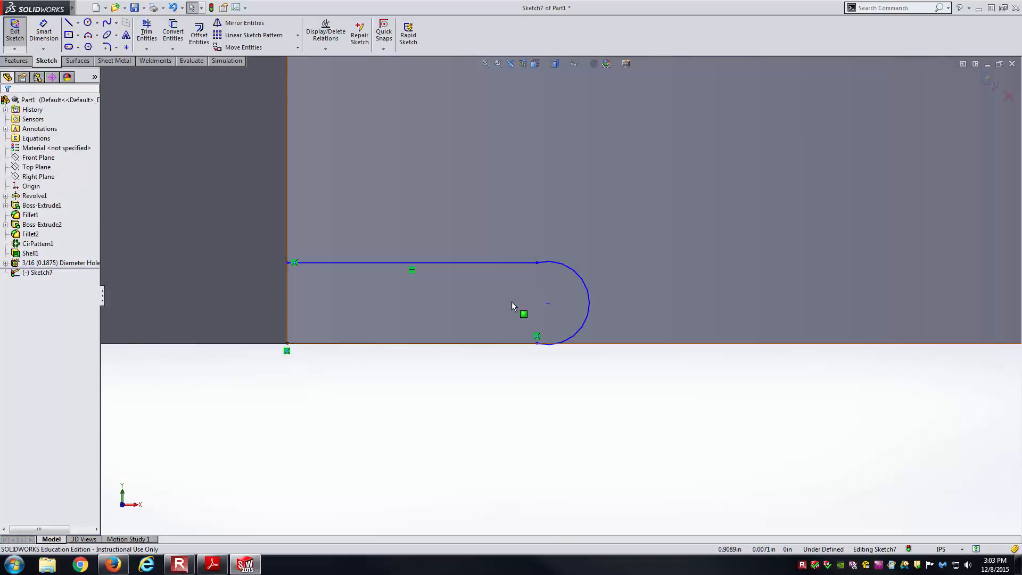
pyautogui.click(524, 263)
pyautogui.keyDown('ctrl'); pyautogui.click(550, 264); pyautogui.keyUp('ctrl')
pyautogui.click(592, 374)
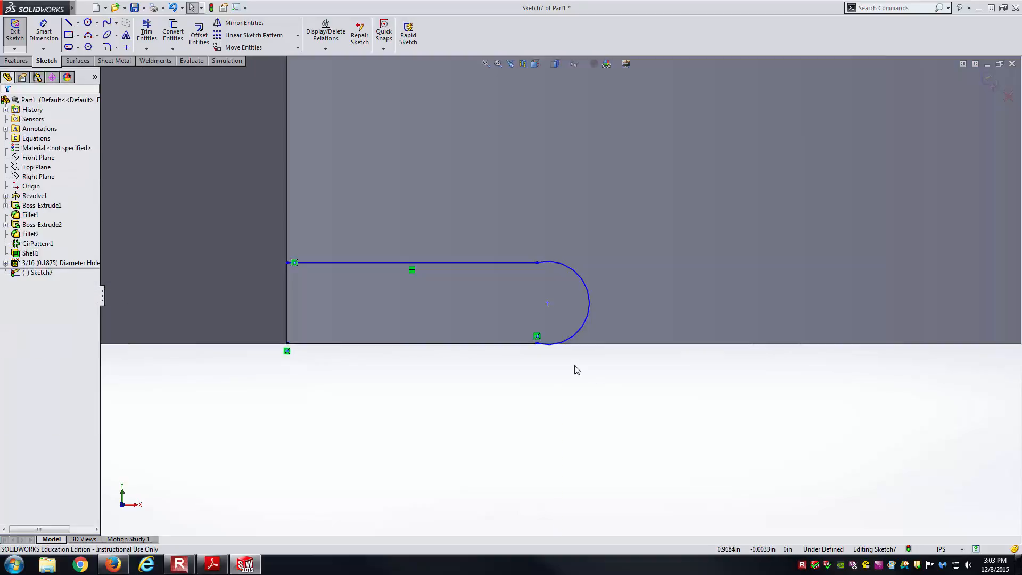
pyautogui.click(522, 266)
pyautogui.keyDown('ctrl'); pyautogui.click(554, 264); pyautogui.keyUp('ctrl')
pyautogui.click(586, 226)
# Make the lip profile's lower line along the base tangent to the end arc
pyautogui.click(530, 376)
pyautogui.click(524, 344)
pyautogui.keyDown('ctrl'); pyautogui.click(538, 344); pyautogui.keyUp('ctrl')
pyautogui.click(539, 371)
pyautogui.click(520, 344)
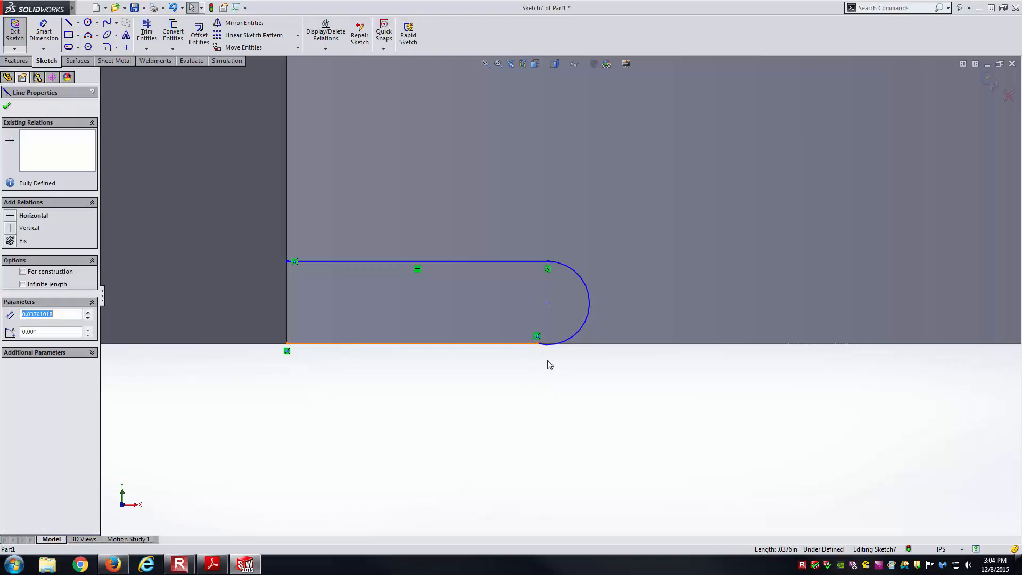
pyautogui.keyDown('ctrl'); pyautogui.click(582, 334); pyautogui.keyUp('ctrl')
pyautogui.click(619, 276)
pyautogui.click(591, 392)
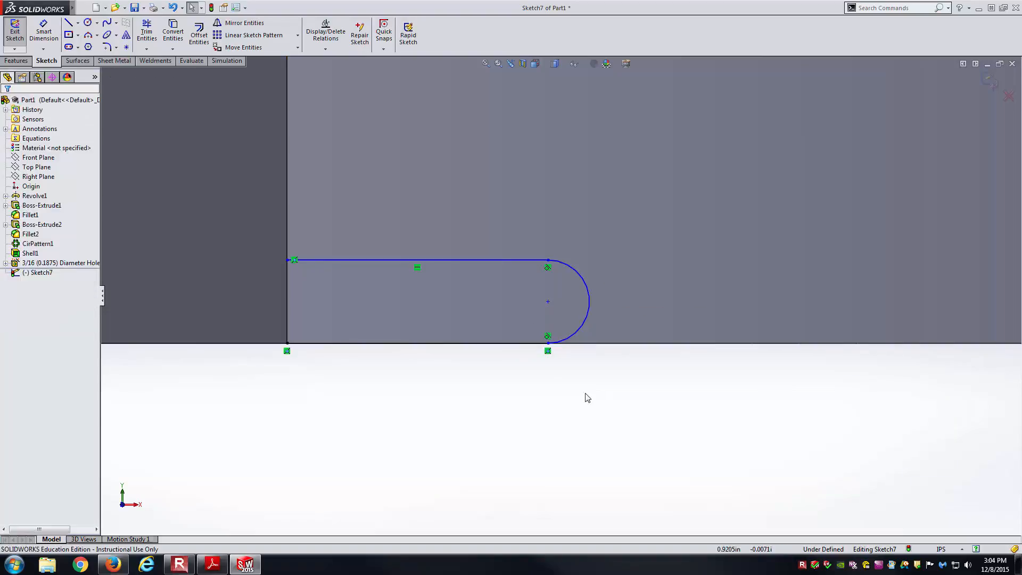
# Check the PDF's Detail A and dimension the lip profile's height between the arc's two endpoints as 0.1 in
pyautogui.hotkey('alt', 'Tab')
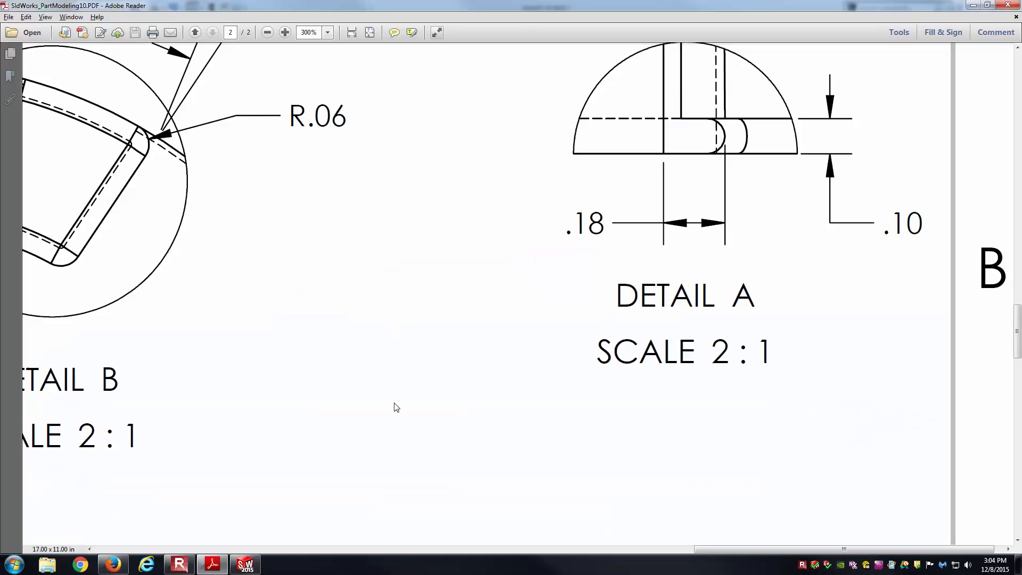
pyautogui.hotkey('alt', 'Tab')
pyautogui.hotkey('alt', 'Tab')
pyautogui.hotkey('alt', 'Tab')
pyautogui.moveTo(522, 330); pyautogui.dragTo(528, 271, button='right')
pyautogui.click(528, 266)
pyautogui.click(525, 335)
pyautogui.click(654, 298)
pyautogui.write('0.1')
pyautogui.press('Return')
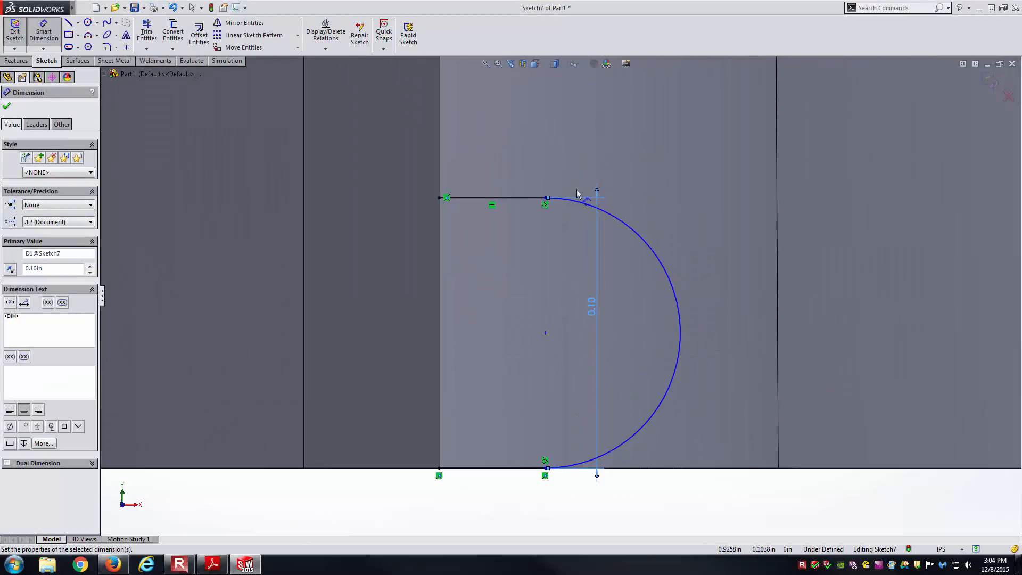
pyautogui.press('Escape')
pyautogui.press('Escape')
# Stretch the lip profile outward by moving the end arc's centre, and check Detail A in the PDF for the lip width
pyautogui.moveTo(545, 334); pyautogui.dragTo(719, 336)
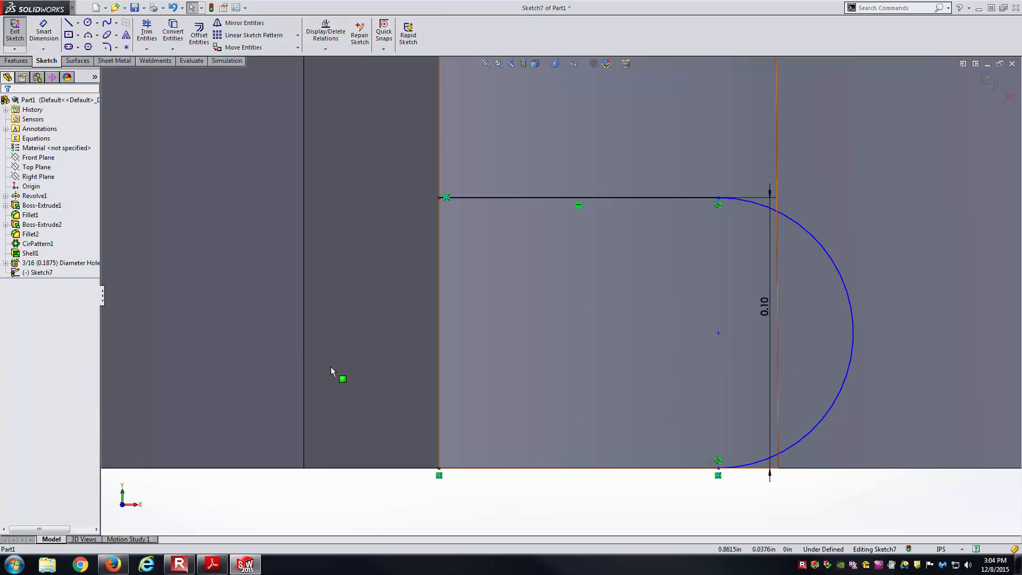
pyautogui.hotkey('alt', 'Tab')
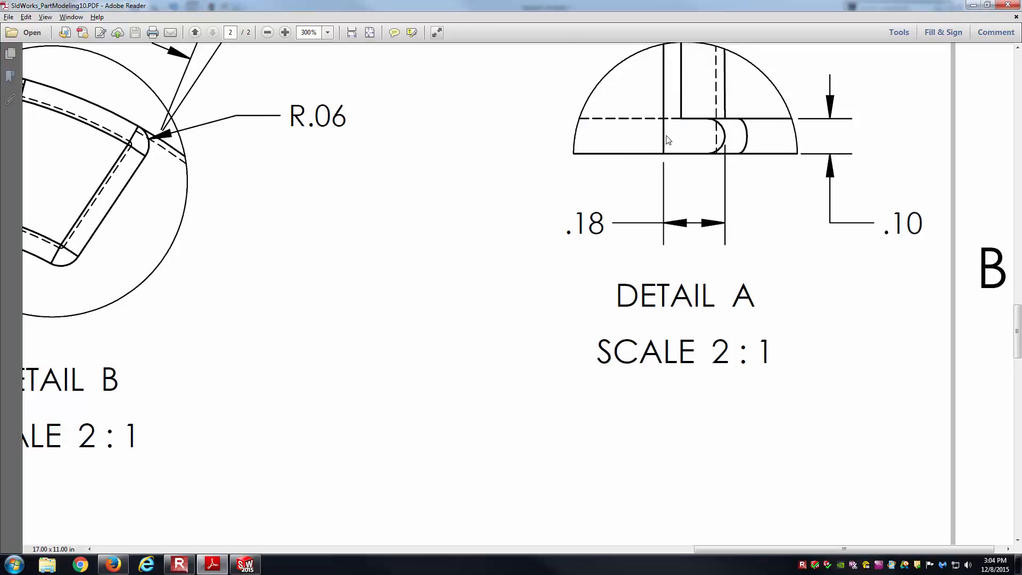
pyautogui.hotkey('alt', 'Tab')
pyautogui.scroll(5, 389, 456)
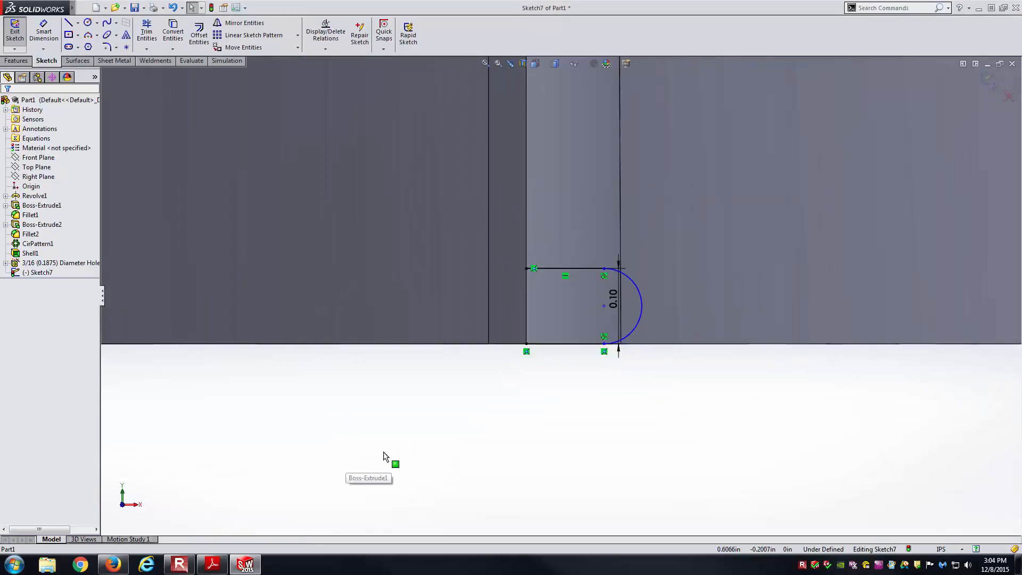
pyautogui.scroll(4, 464, 388)
pyautogui.scroll(-3, 558, 297)
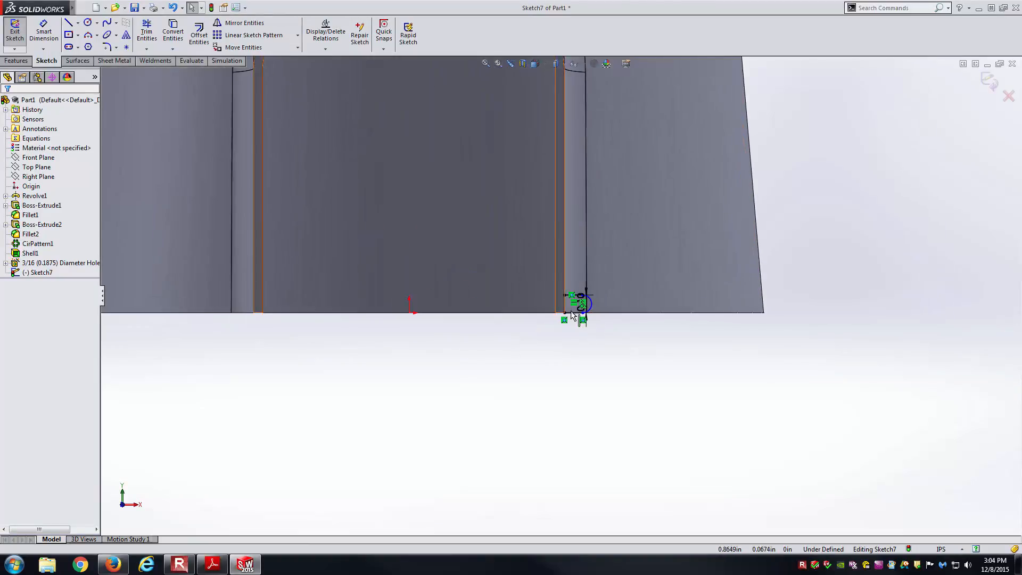
pyautogui.scroll(-3, 557, 323)
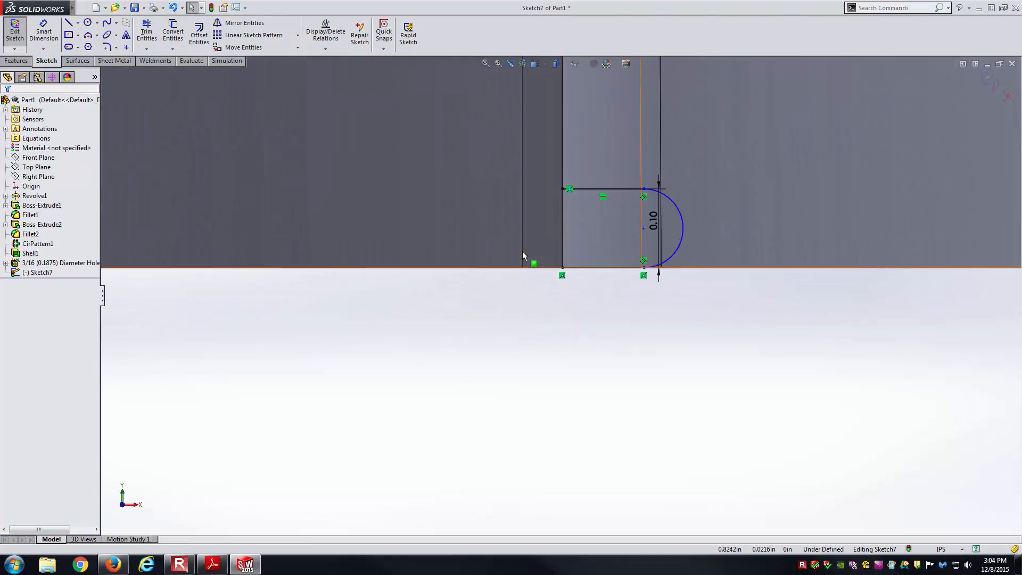
# Dimension the distance from the tunnel wall's inner edge to the lip profile's end arc as 0.18 in
pyautogui.moveTo(529, 354); pyautogui.dragTo(528, 311, button='right')
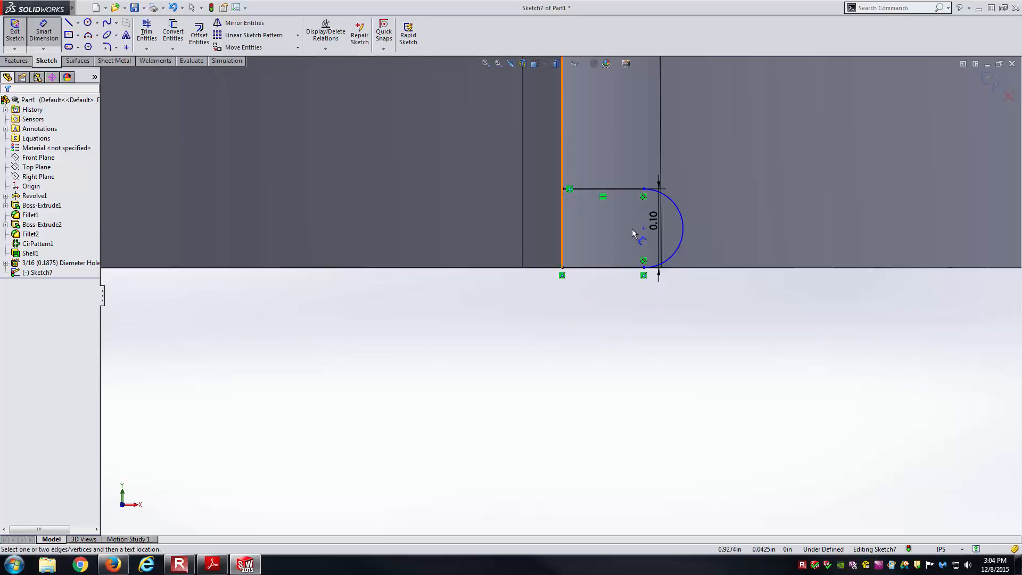
pyautogui.click(643, 229)
pyautogui.click(523, 229)
pyautogui.press('Return')
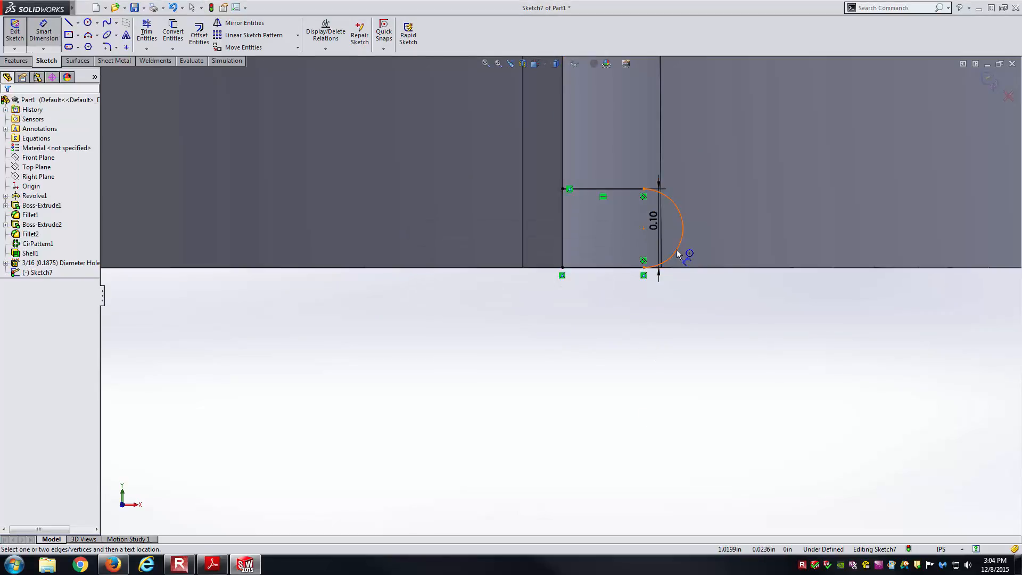
pyautogui.click(675, 251)
pyautogui.click(523, 241)
pyautogui.click(559, 323)
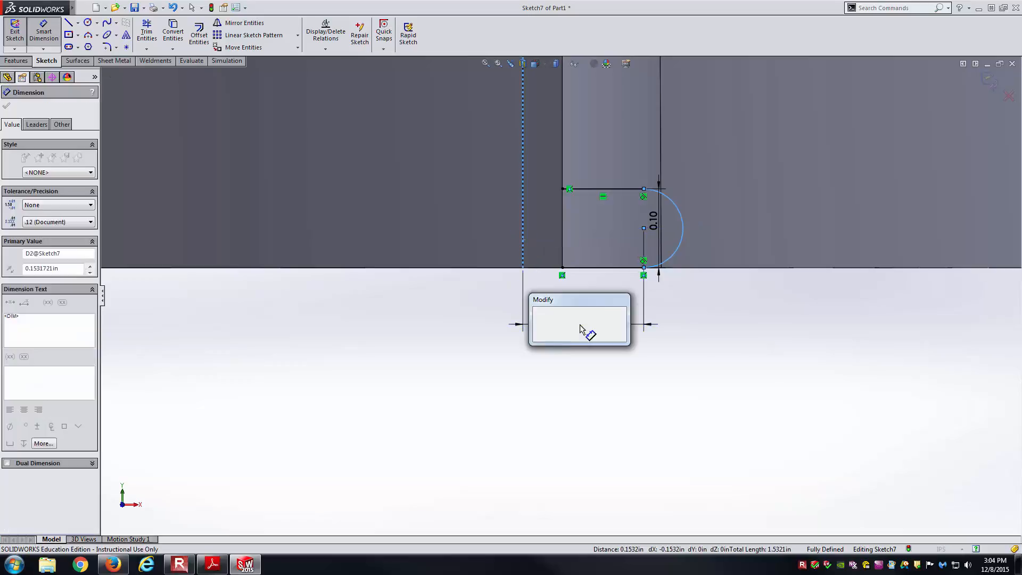
pyautogui.write('0.118')
pyautogui.press('BackSpace')
pyautogui.press('BackSpace')
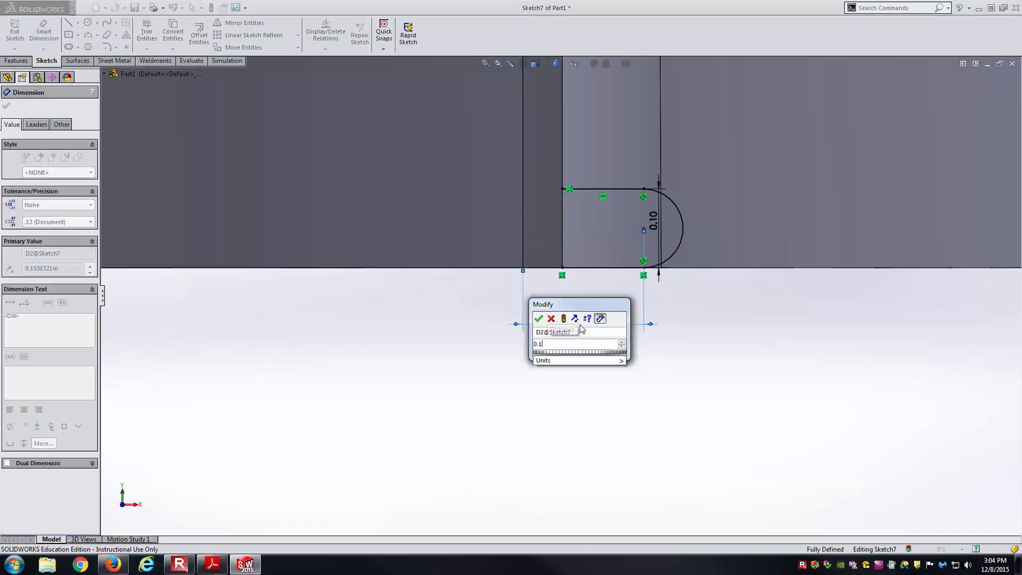
pyautogui.write('8')
pyautogui.press('Return')
pyautogui.press('Escape')
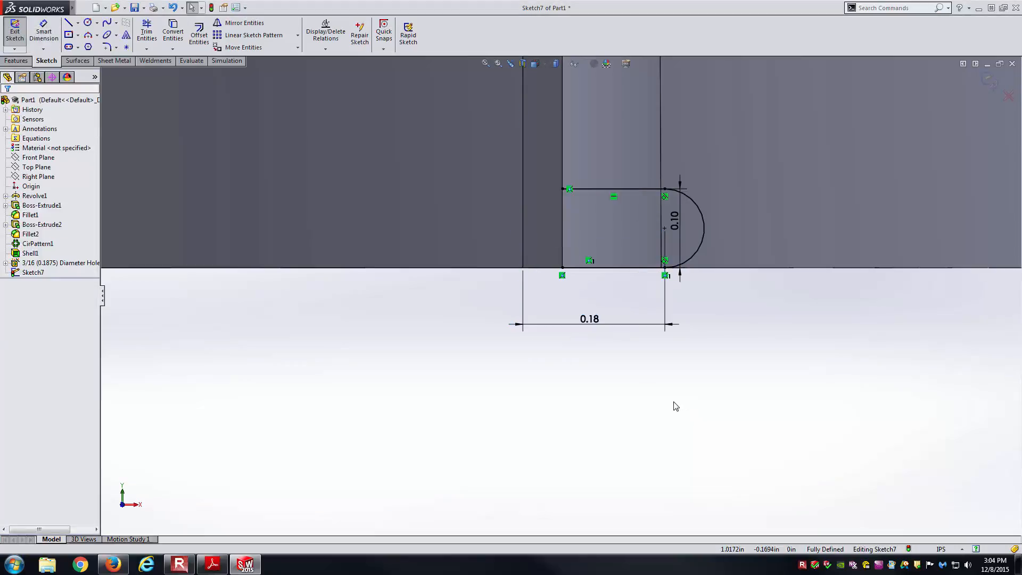
# Compare the lip width with Detail A in the PDF and set the 0.18 in dimension's first arc condition to Max
pyautogui.moveTo(713, 366)
pyautogui.mouseDown(button='middle')
pyautogui.moveTo(696, 386)
pyautogui.moveTo(703, 397)
pyautogui.mouseUp(button='middle')
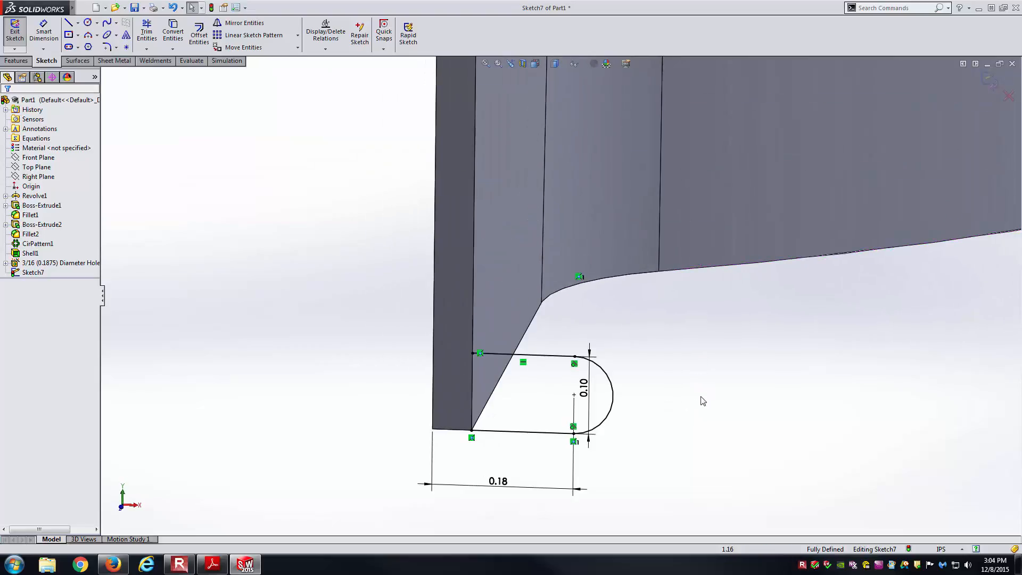
pyautogui.hotkey('alt', 'Tab')
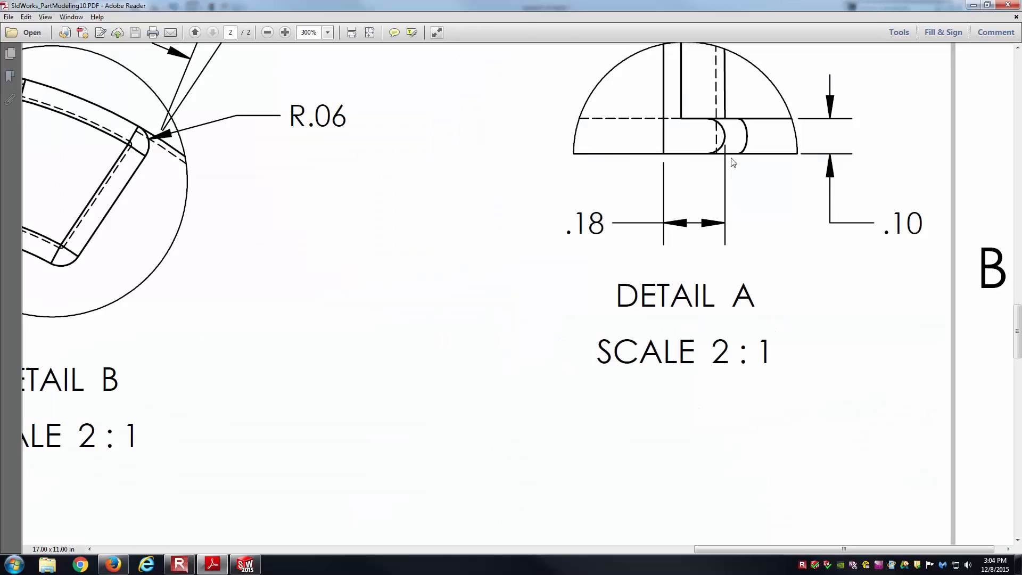
pyautogui.keyDown('ctrl'); pyautogui.scroll(2, 741, 126); pyautogui.keyUp('ctrl')
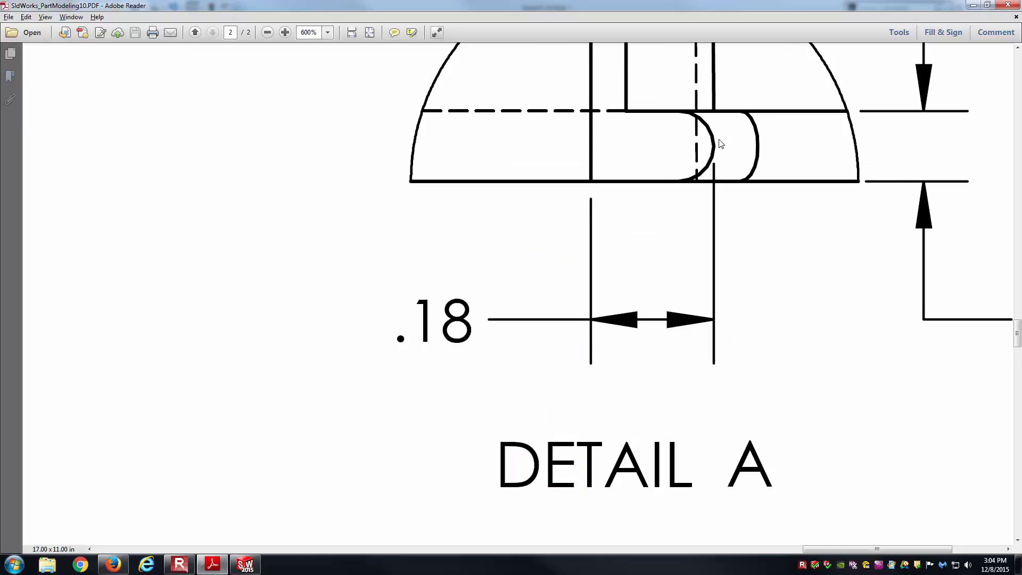
pyautogui.hotkey('alt', 'Tab')
pyautogui.click(506, 487)
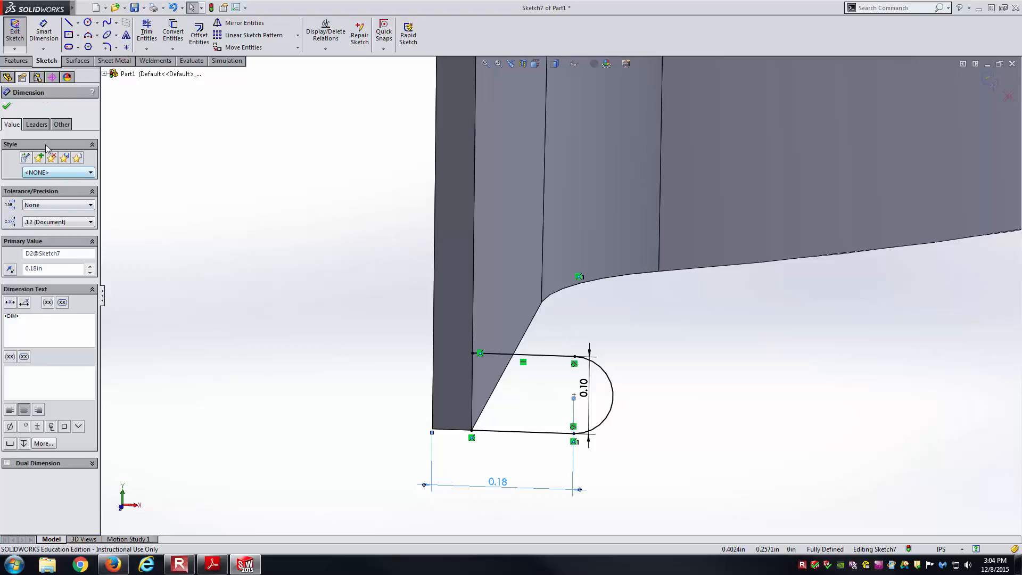
pyautogui.click(37, 125)
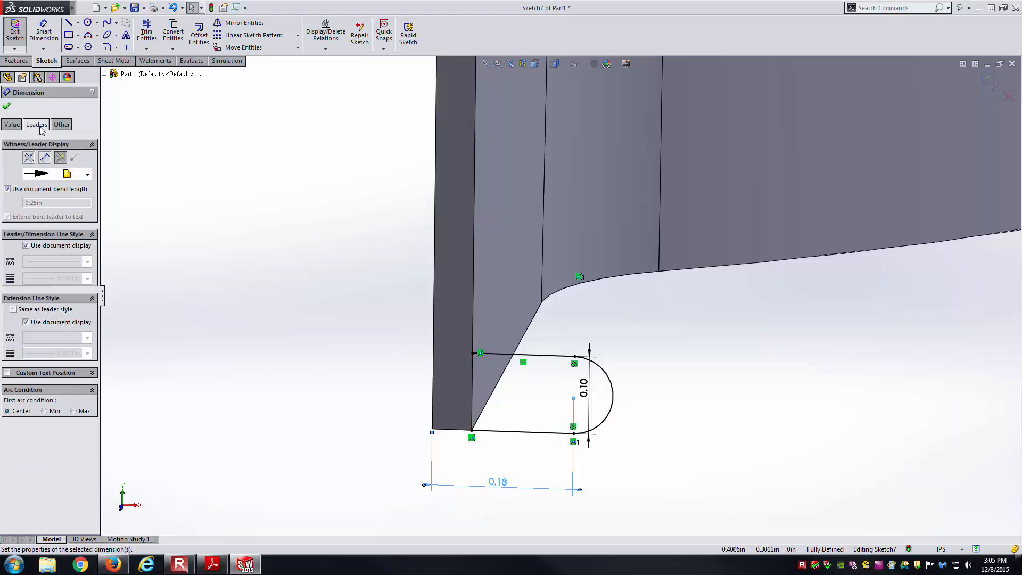
pyautogui.click(74, 412)
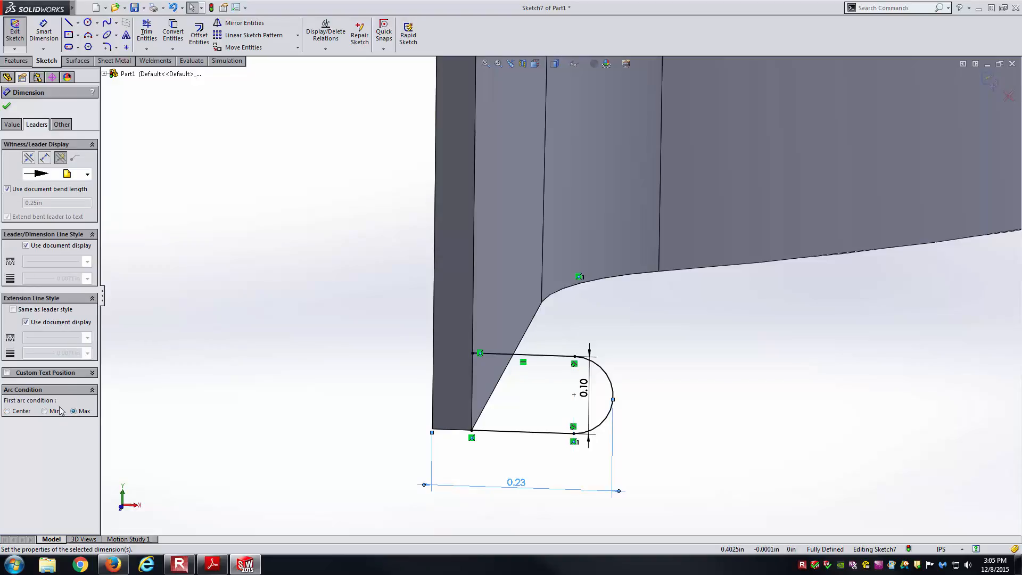
# Set the lip width dimension from the tunnel wall's inner edge to the arc's outermost point to 0.18 in
pyautogui.click(251, 464)
pyautogui.doubleClick(516, 482)
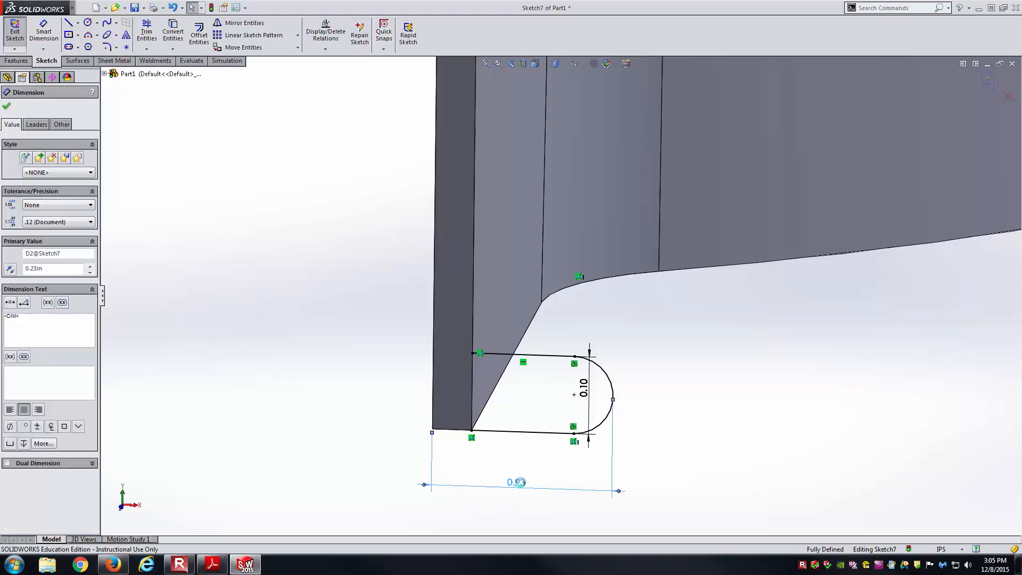
pyautogui.write('0.18')
pyautogui.press('Return')
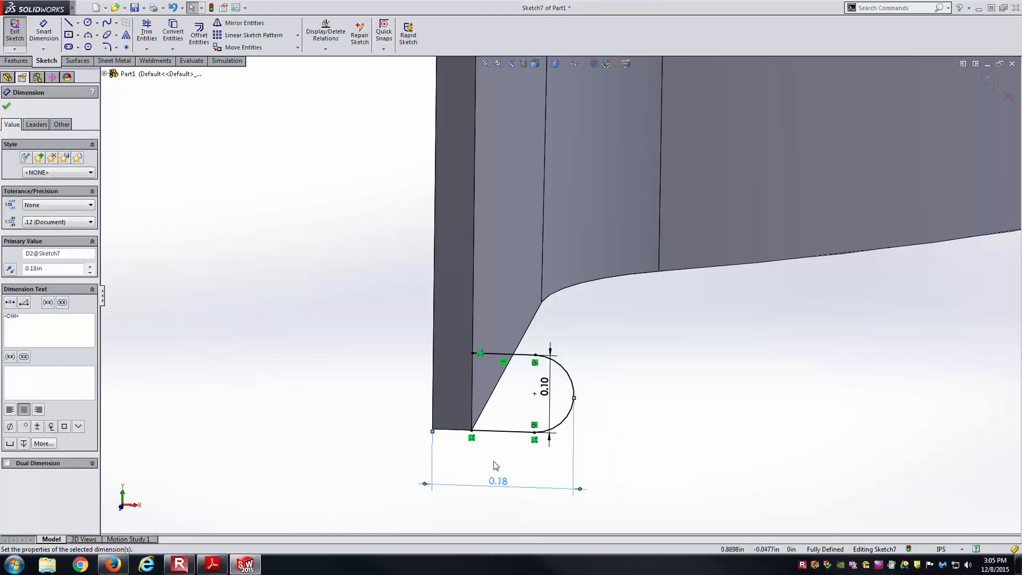
pyautogui.click(690, 429)
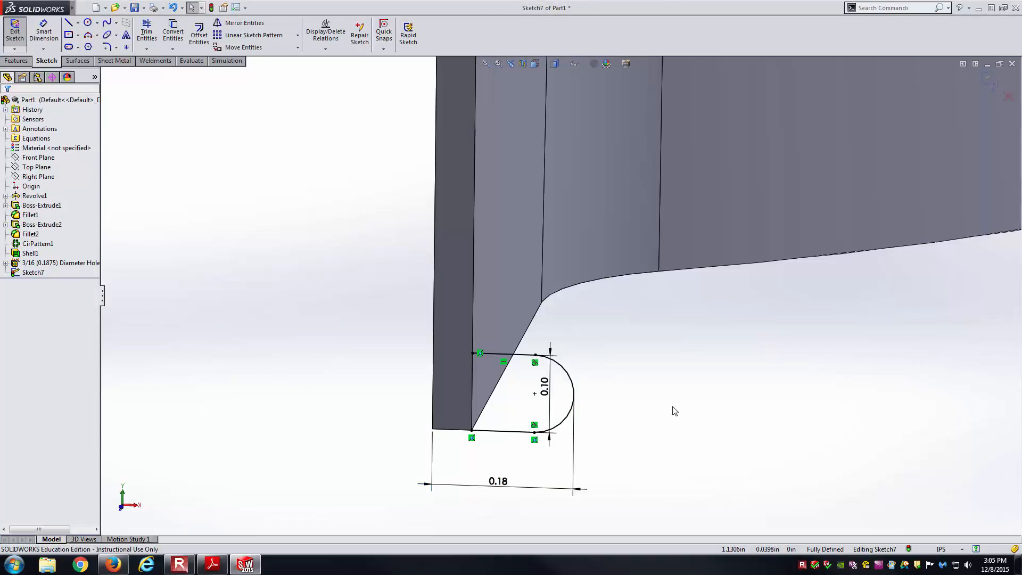
# Close the lip profile with a vertical line along the tunnel's outer edge, exit the sketch and show the part in isometric view
pyautogui.press('l')
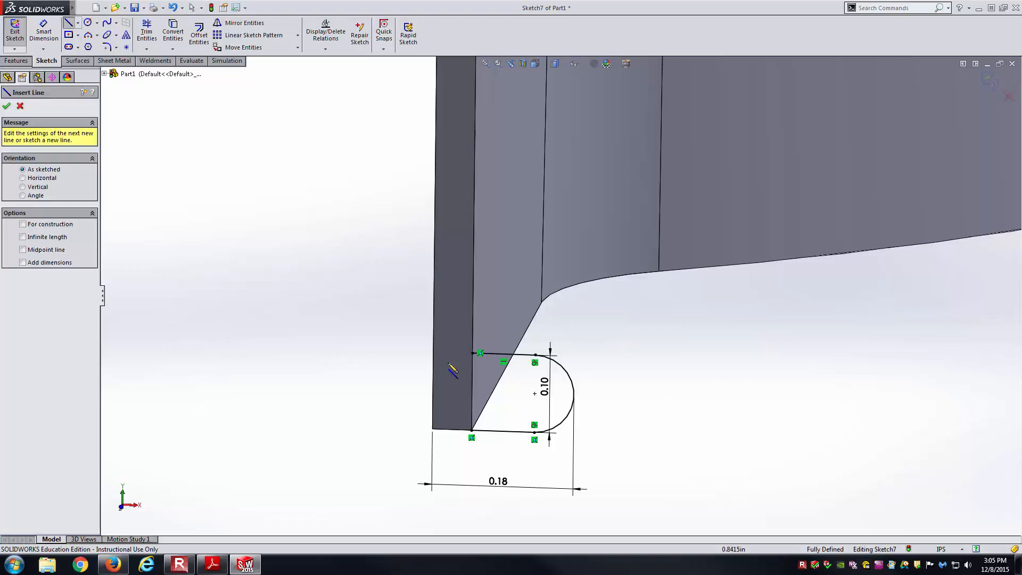
pyautogui.click(472, 353)
pyautogui.click(472, 430)
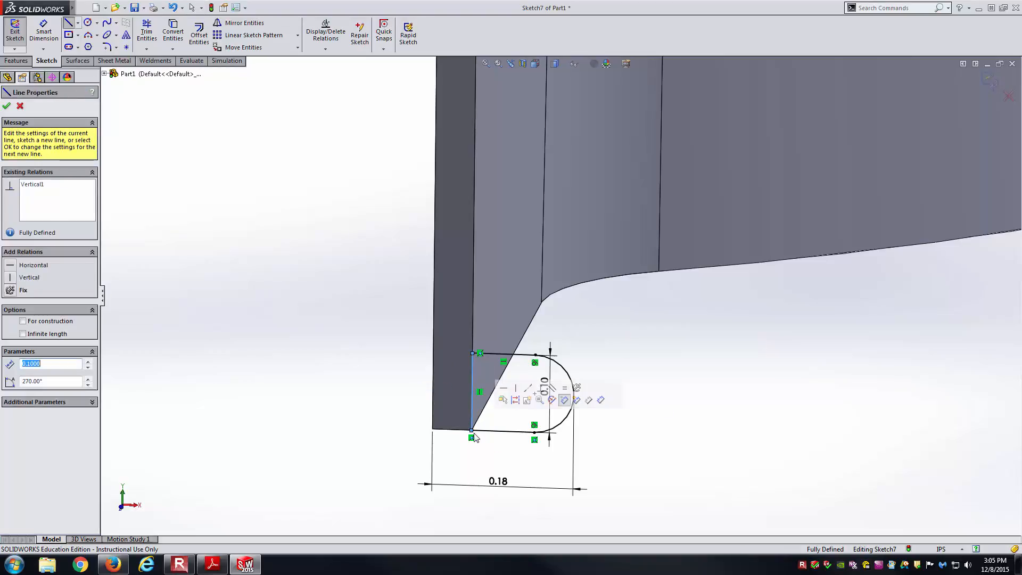
pyautogui.press('Escape')
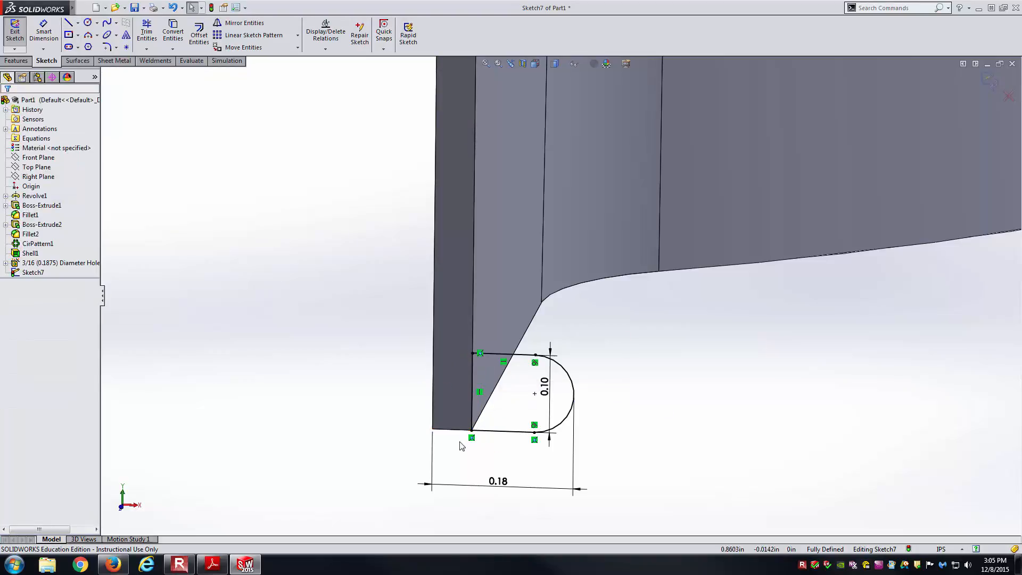
pyautogui.click(15, 32)
pyautogui.click(230, 211)
pyautogui.hotkey('ctrl', '7')
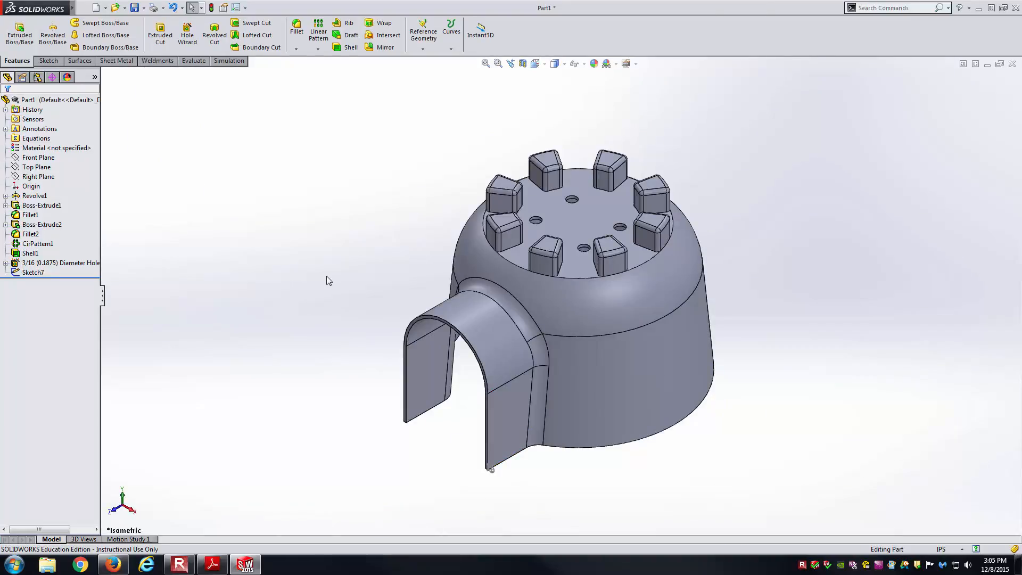
# Create a Swept Boss/Base of the lip profile along the bottom outer edge of the tunnel's side wall
pyautogui.scroll(-3, 551, 481)
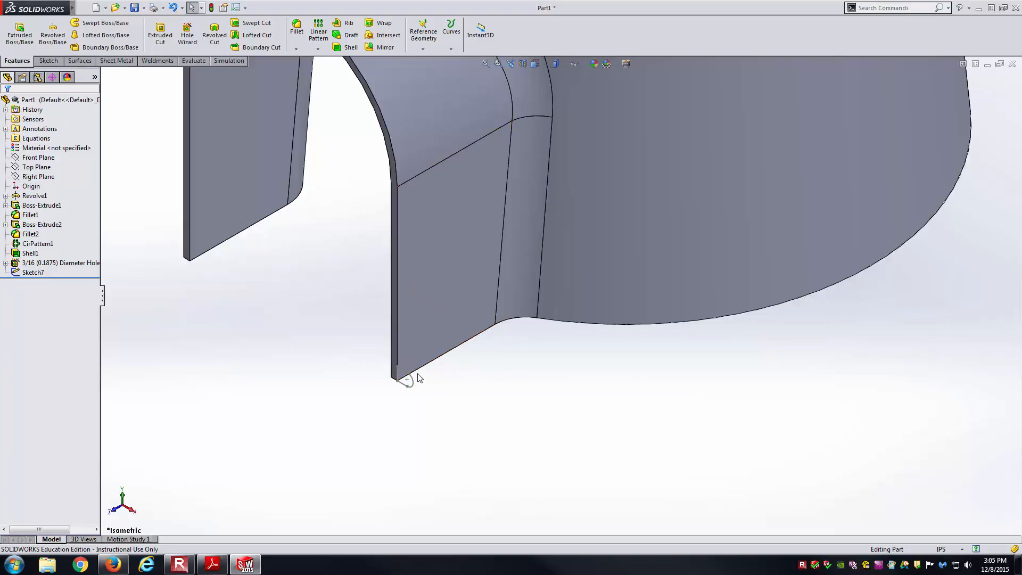
pyautogui.scroll(-2, 435, 369)
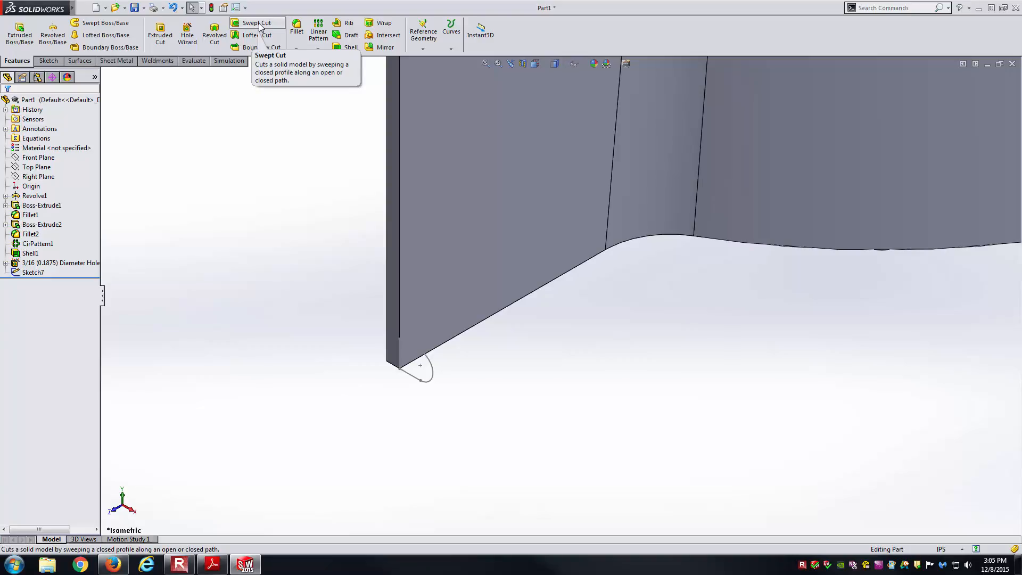
pyautogui.click(101, 23)
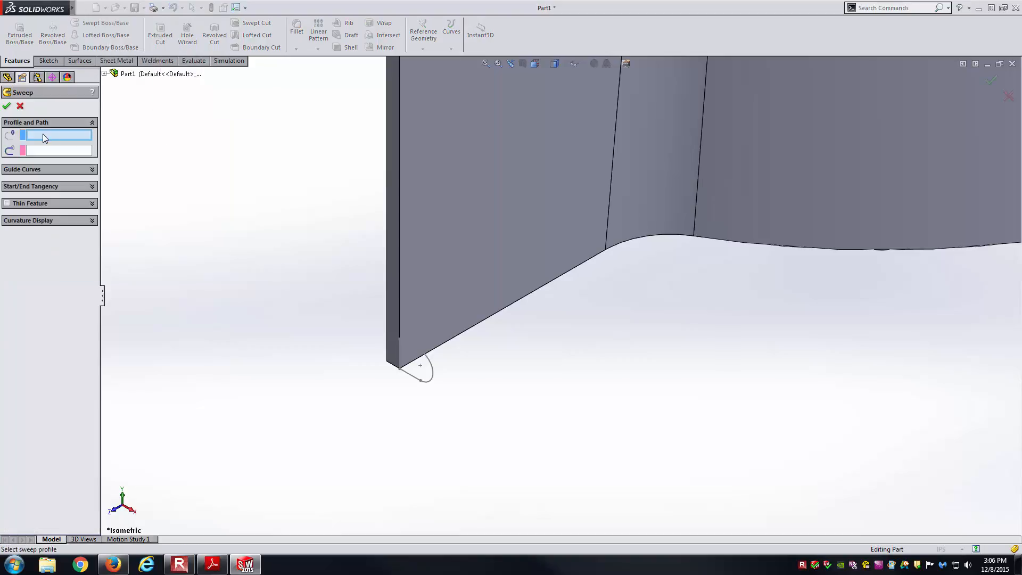
pyautogui.click(403, 376)
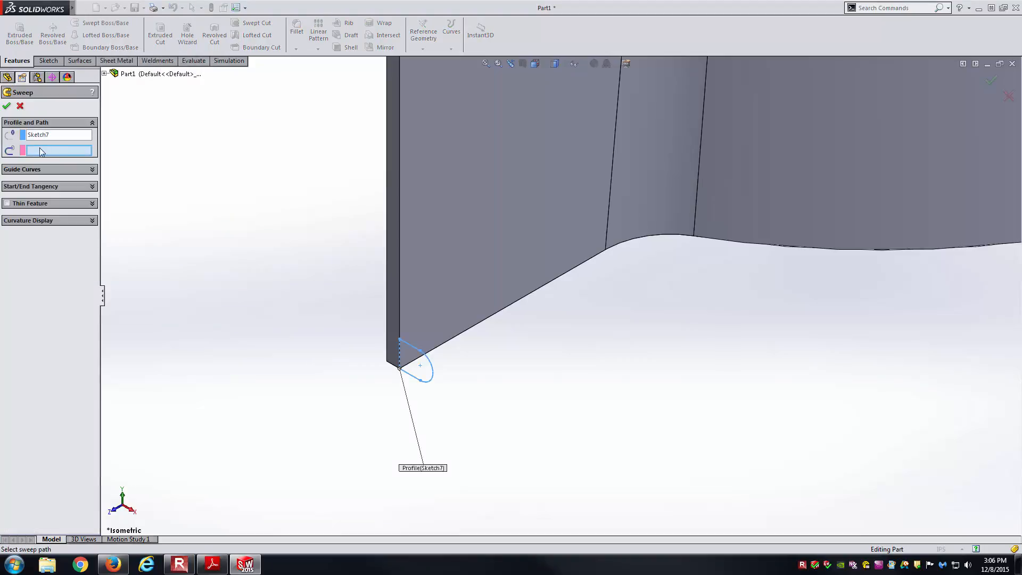
pyautogui.click(465, 334)
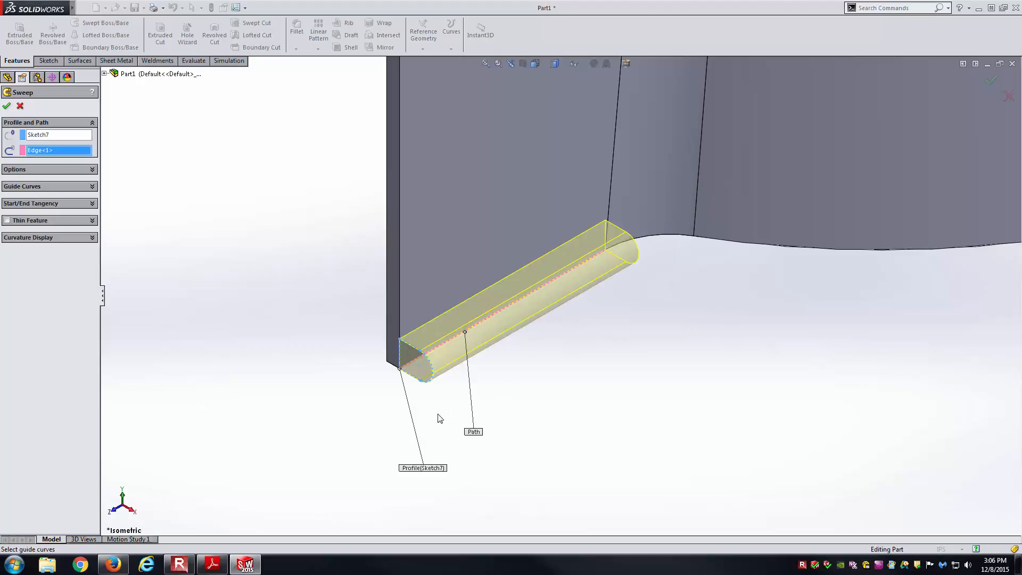
pyautogui.click(7, 106)
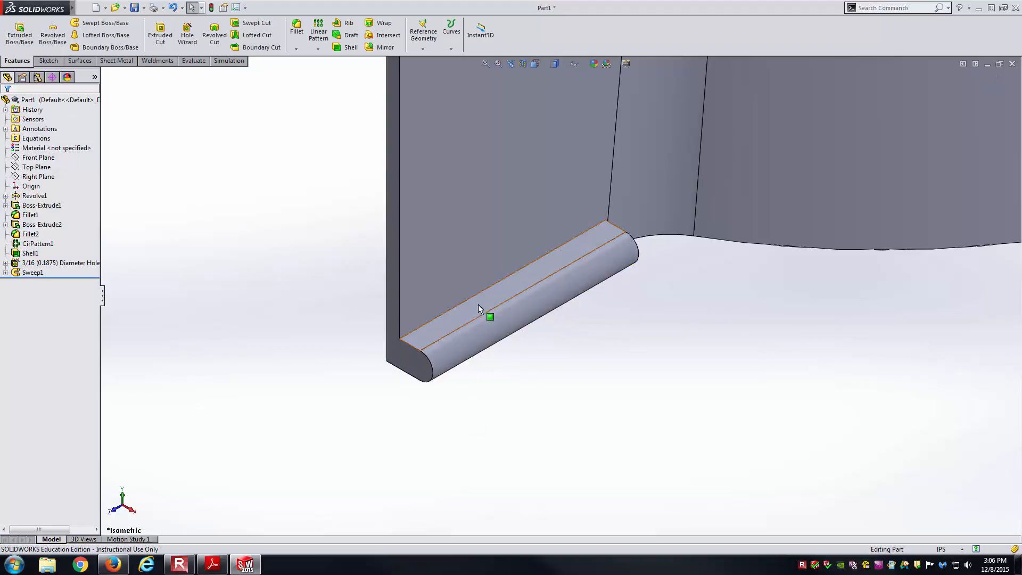
# Delete the swept lip feature while keeping its profile sketch
pyautogui.moveTo(522, 292); pyautogui.dragTo(561, 302, button='middle')
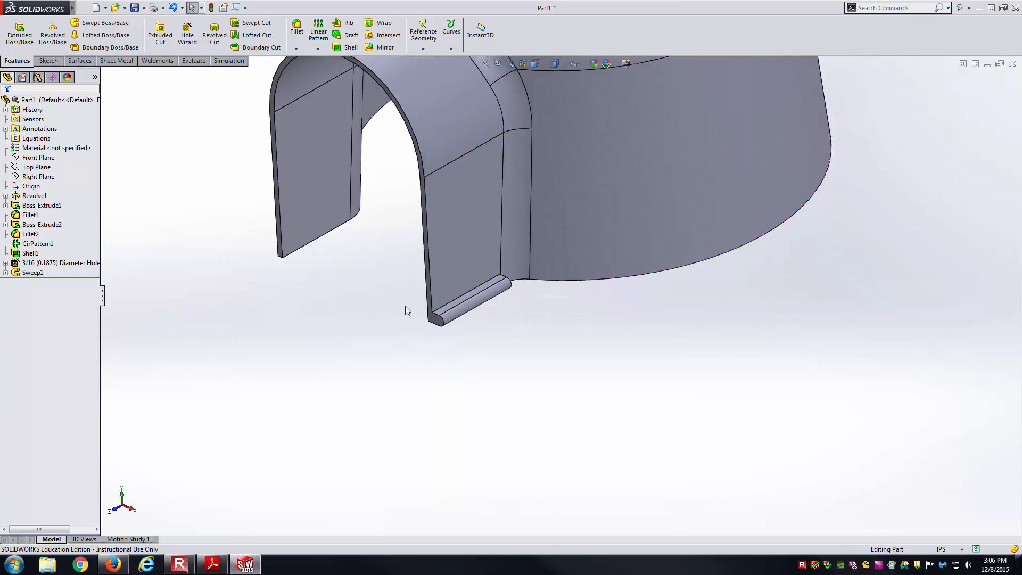
pyautogui.click(38, 273)
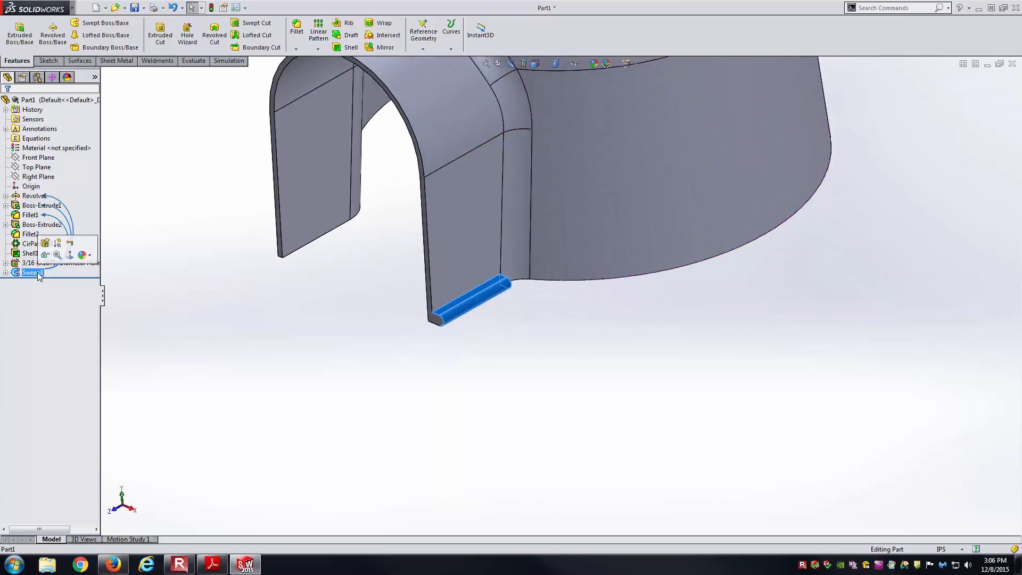
pyautogui.press('Delete')
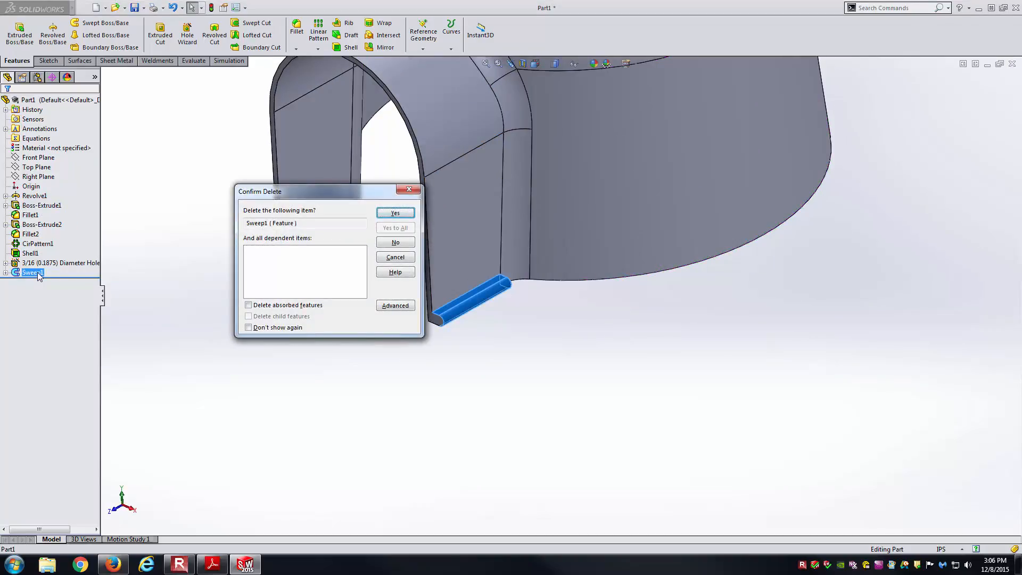
pyautogui.press('Return')
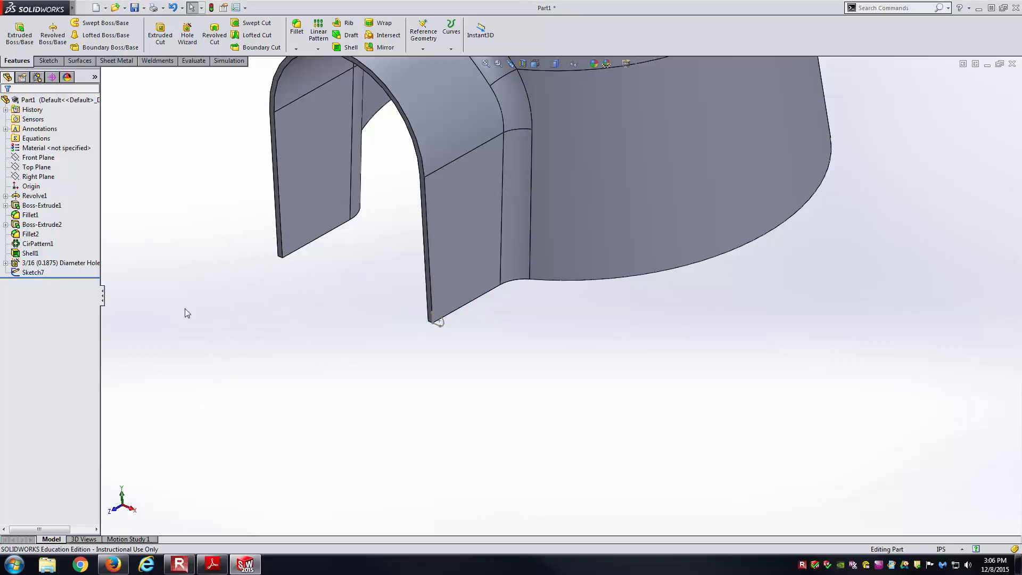
pyautogui.scroll(6, 306, 373)
pyautogui.scroll(-6, 495, 320)
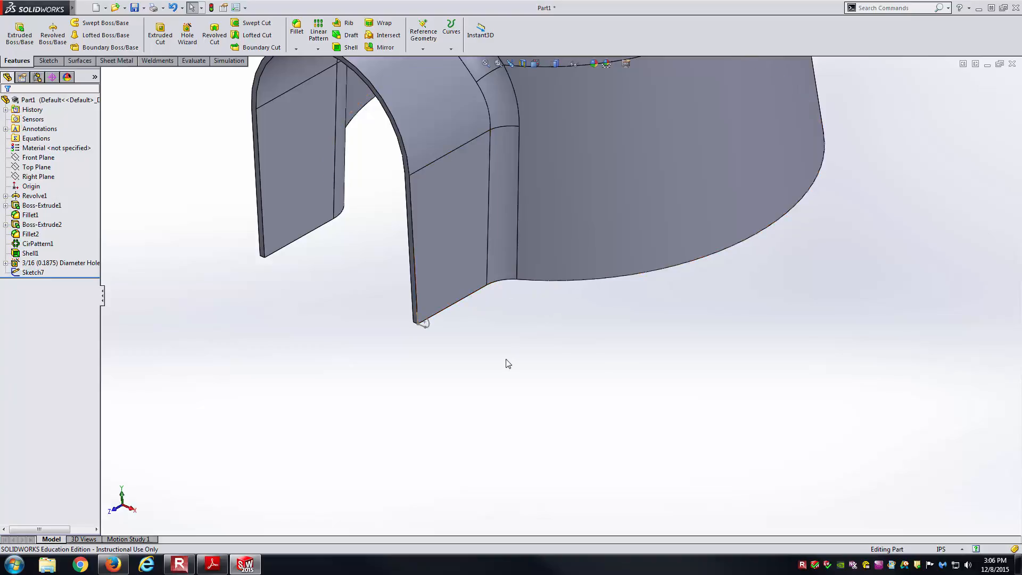
pyautogui.press('f')
pyautogui.hotkey('ctrl', '7')
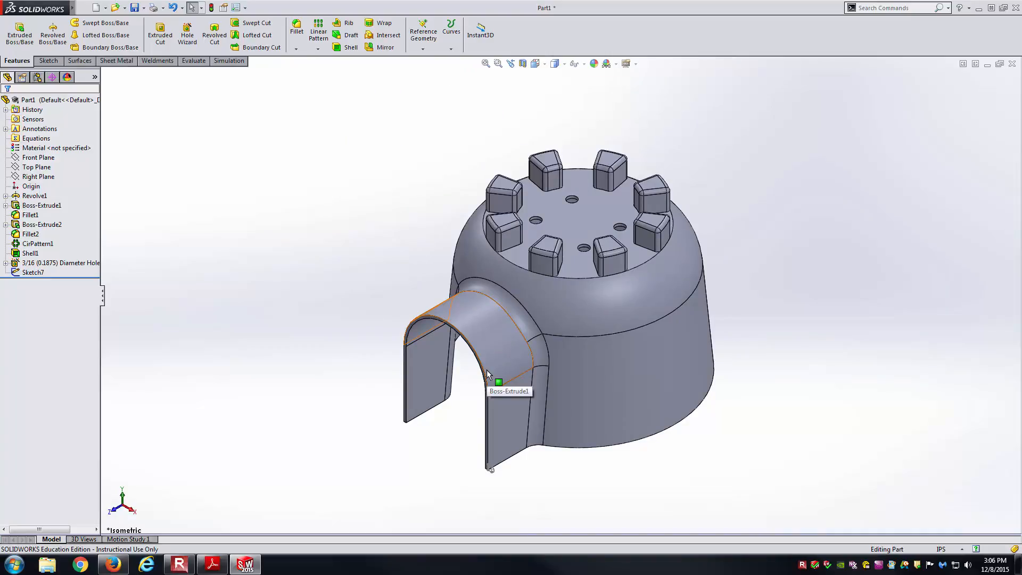
pyautogui.click(103, 25)
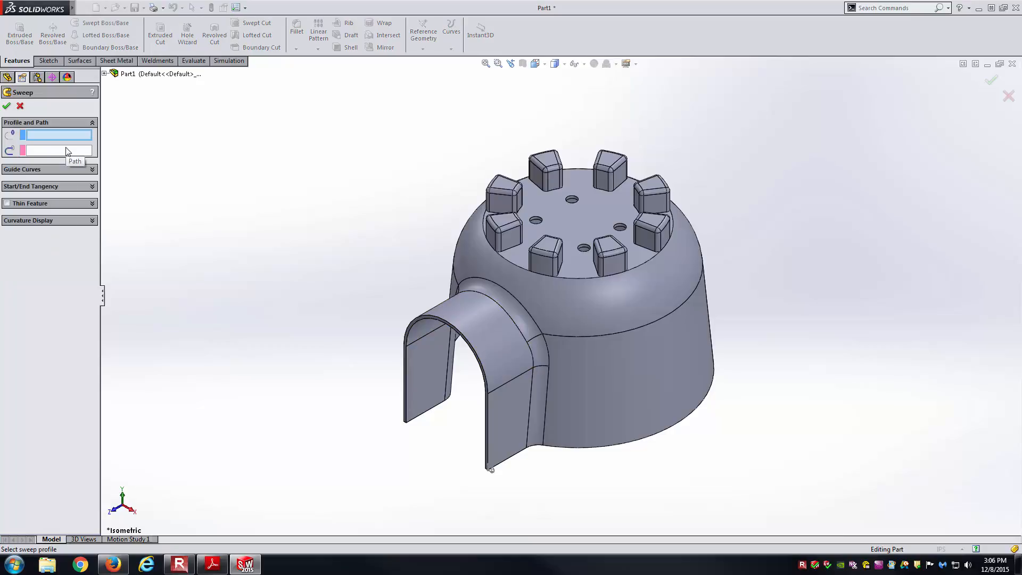
pyautogui.press('Escape')
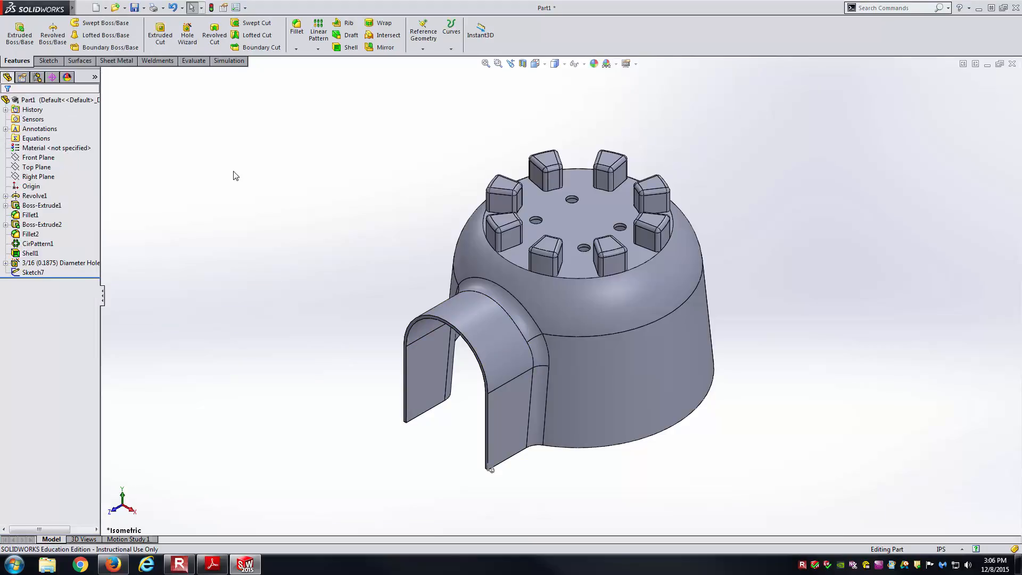
# Create a composite curve from the tangent chain of edges along the part's bottom outer edge, from one tunnel wall around to the other
pyautogui.click(451, 49)
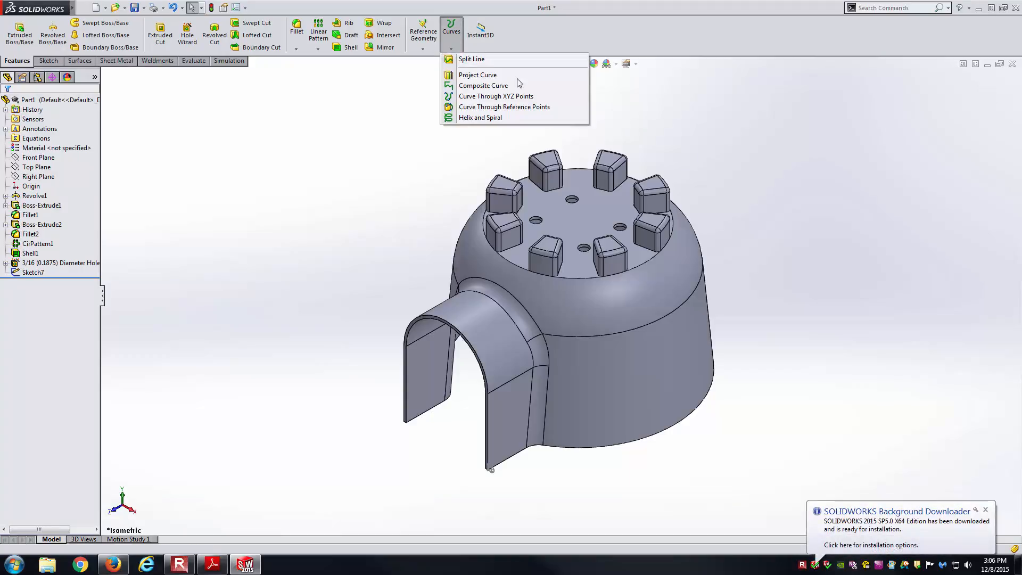
pyautogui.click(496, 87)
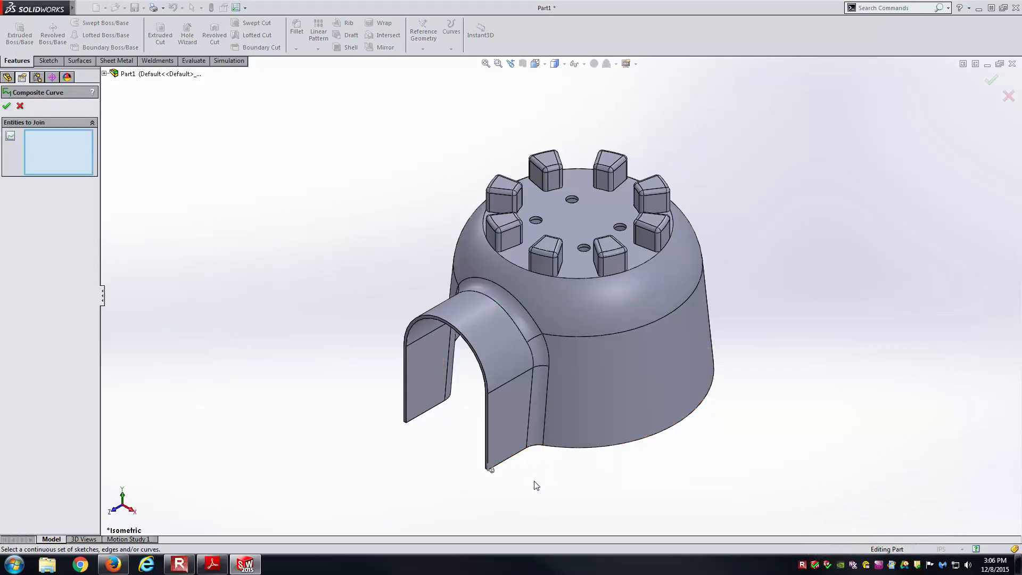
pyautogui.rightClick(516, 458)
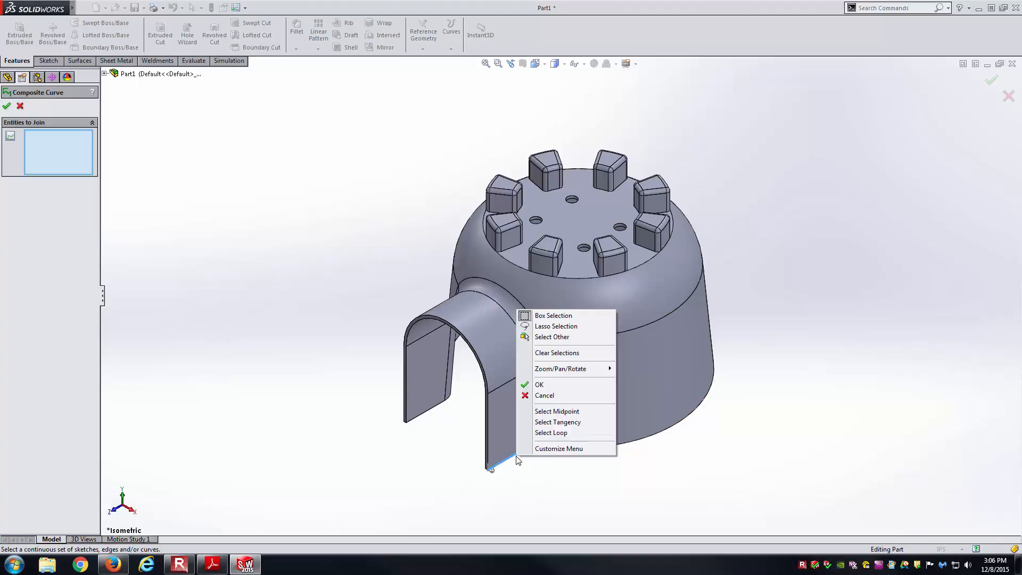
pyautogui.click(557, 422)
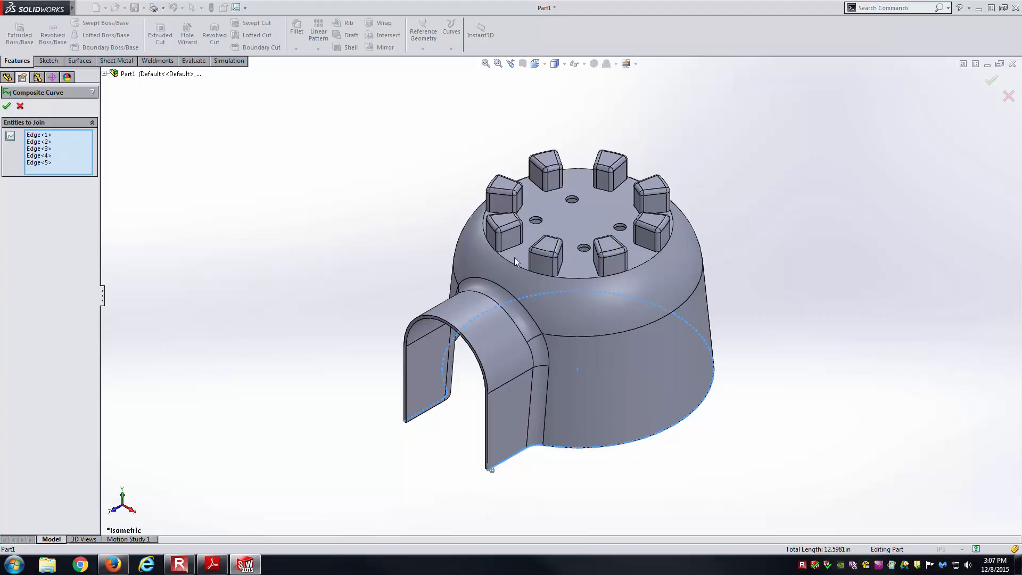
pyautogui.moveTo(408, 467); pyautogui.dragTo(517, 516, button='middle')
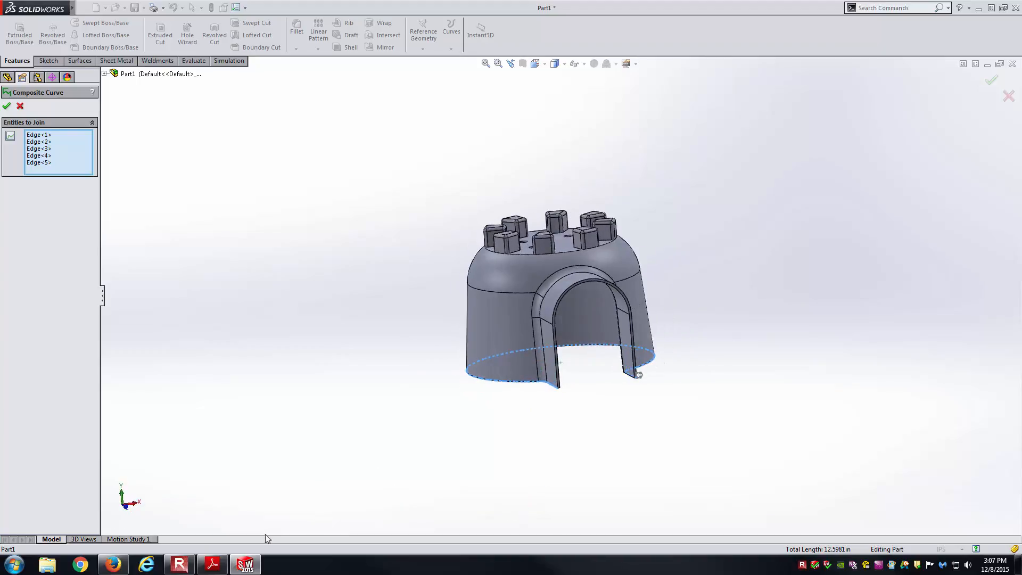
pyautogui.moveTo(404, 463); pyautogui.dragTo(271, 500, button='middle')
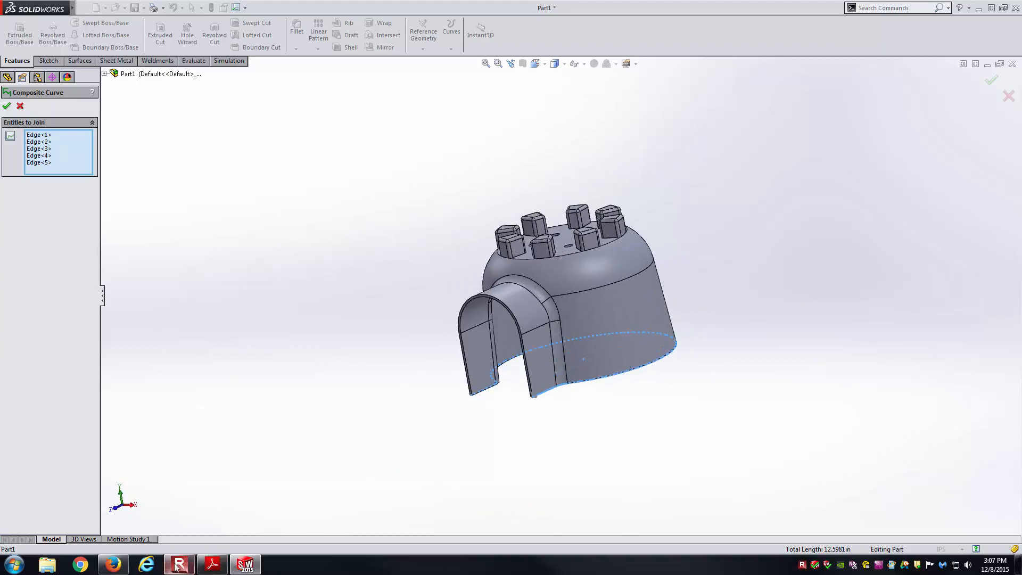
pyautogui.moveTo(650, 386); pyautogui.dragTo(672, 433, button='middle')
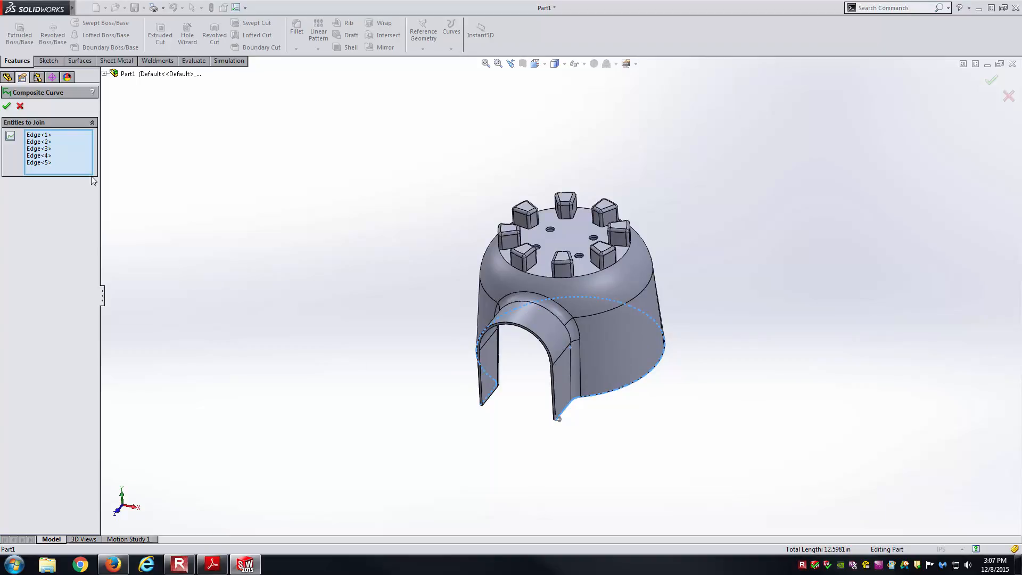
pyautogui.click(7, 105)
# Try to create a Swept Boss/Base of the lip profile sketch along the composite curve
pyautogui.moveTo(273, 201); pyautogui.dragTo(416, 321, button='middle')
pyautogui.scroll(-2, 585, 405)
pyautogui.scroll(-2, 679, 407)
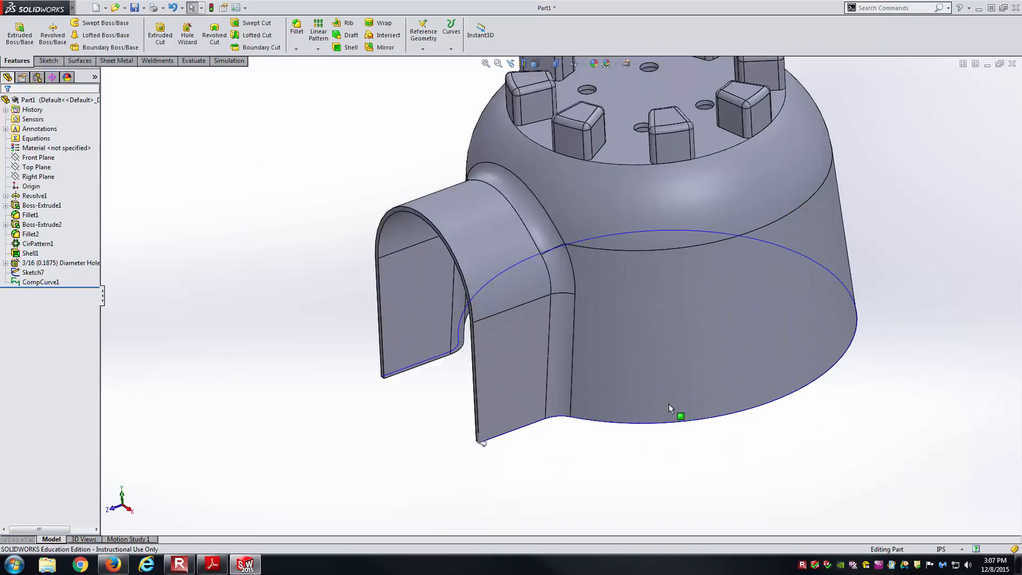
pyautogui.scroll(-1, 591, 346)
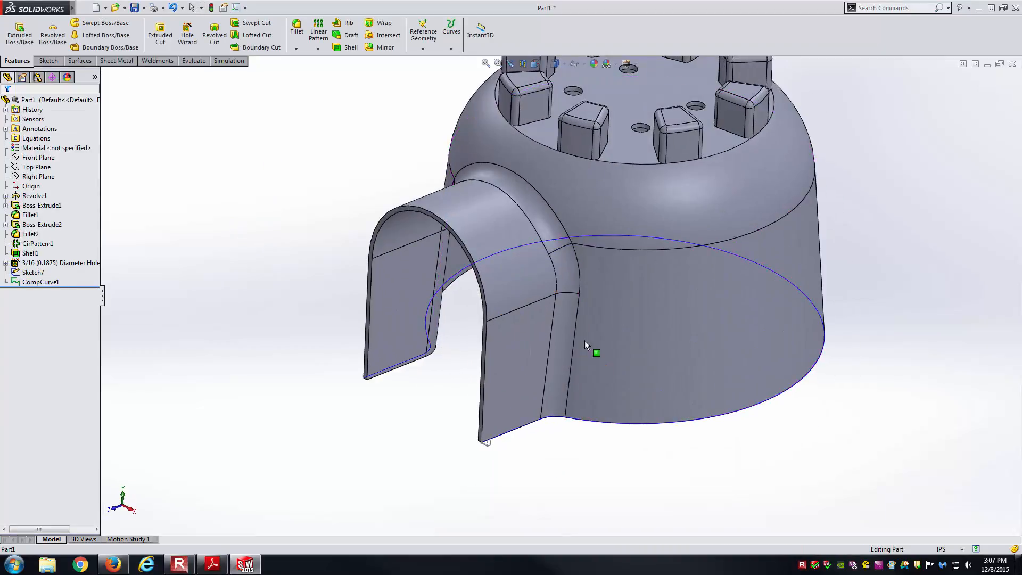
pyautogui.click(113, 24)
pyautogui.scroll(-3, 500, 479)
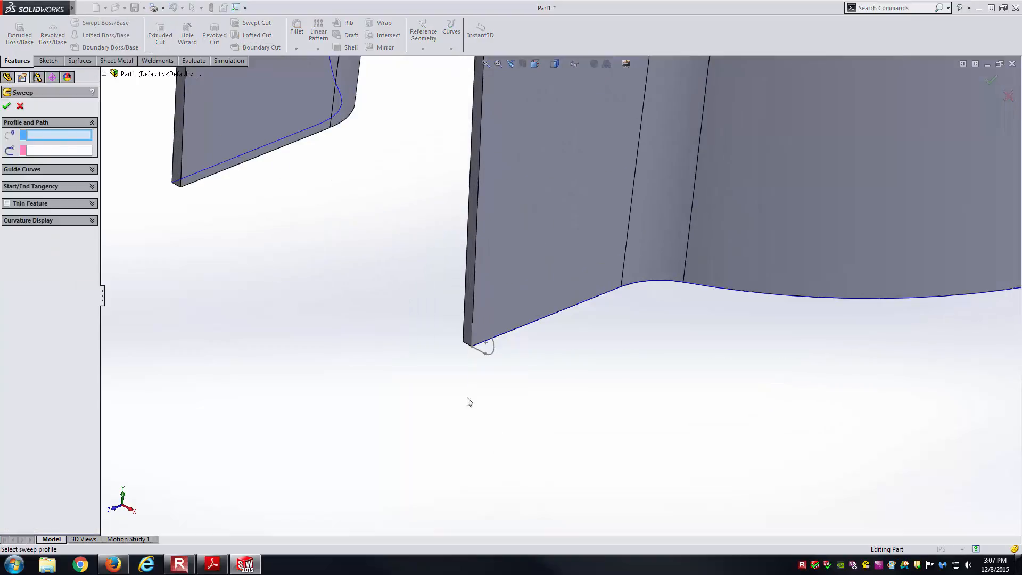
pyautogui.click(476, 351)
pyautogui.click(539, 326)
pyautogui.scroll(4, 279, 314)
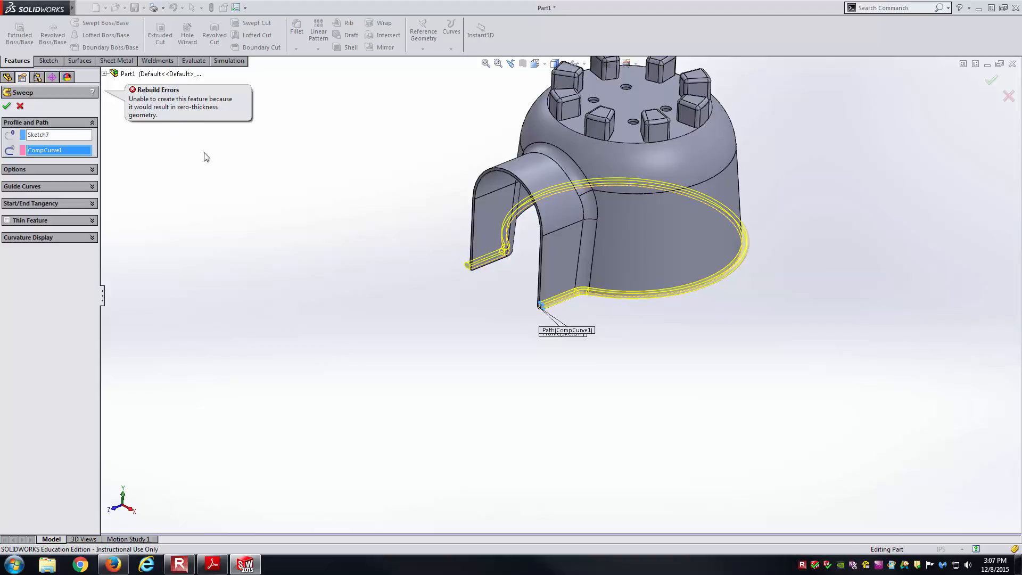
pyautogui.press('Escape')
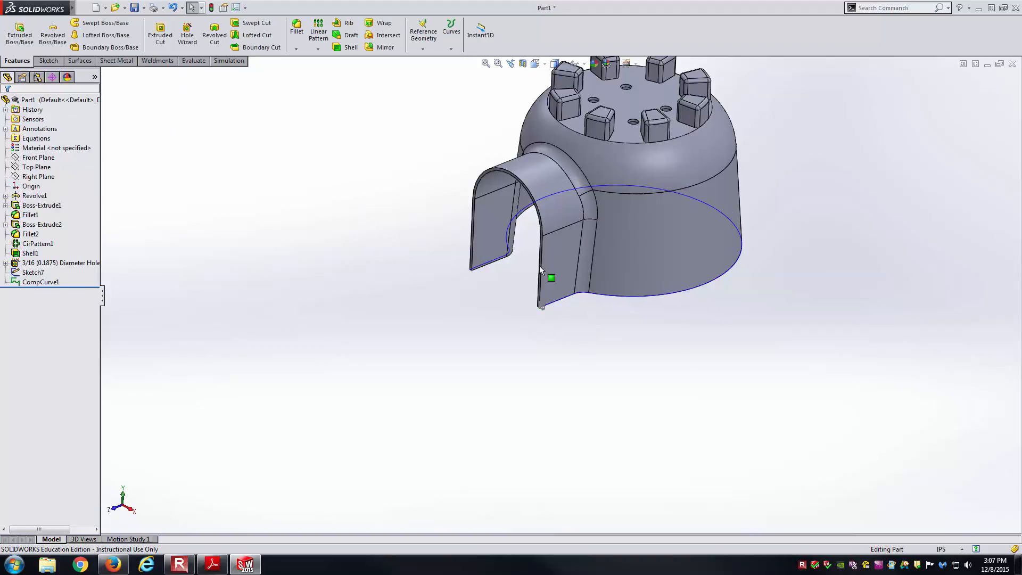
# Open the lip profile sketch for editing and move its 0.10 height dimension clear of the arc
pyautogui.scroll(-5, 576, 273)
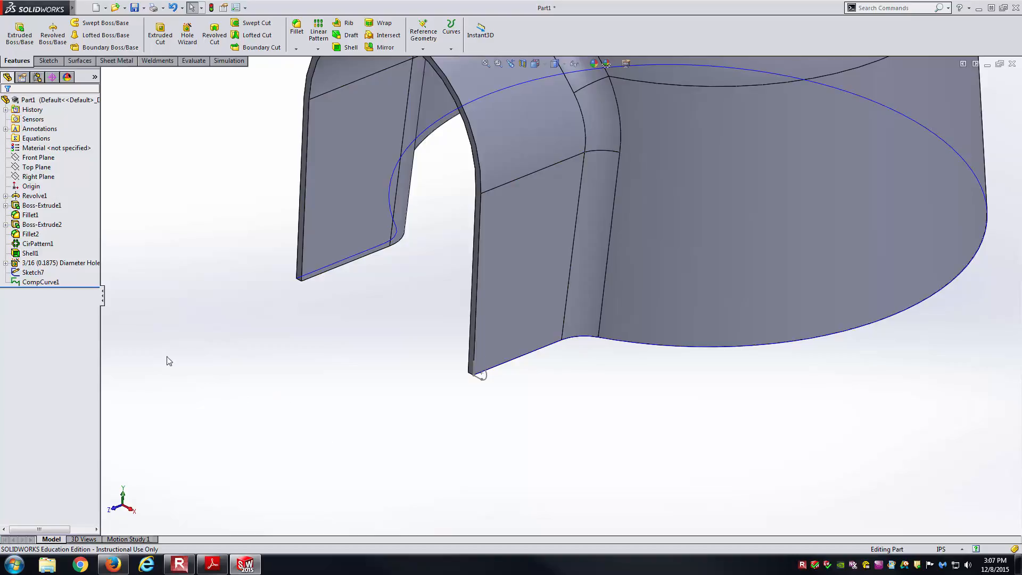
pyautogui.click(43, 273)
pyautogui.click(38, 274)
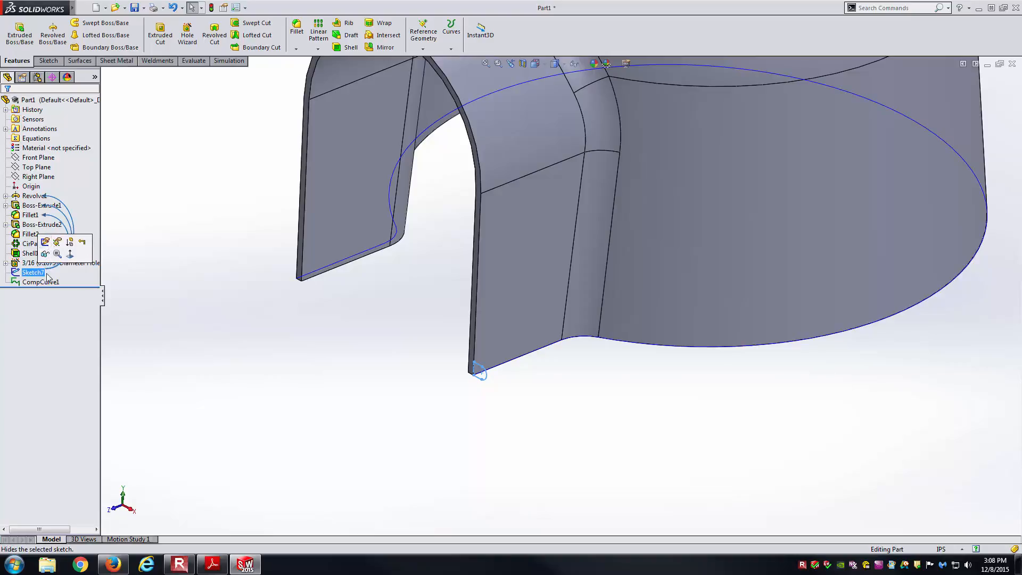
pyautogui.click(46, 243)
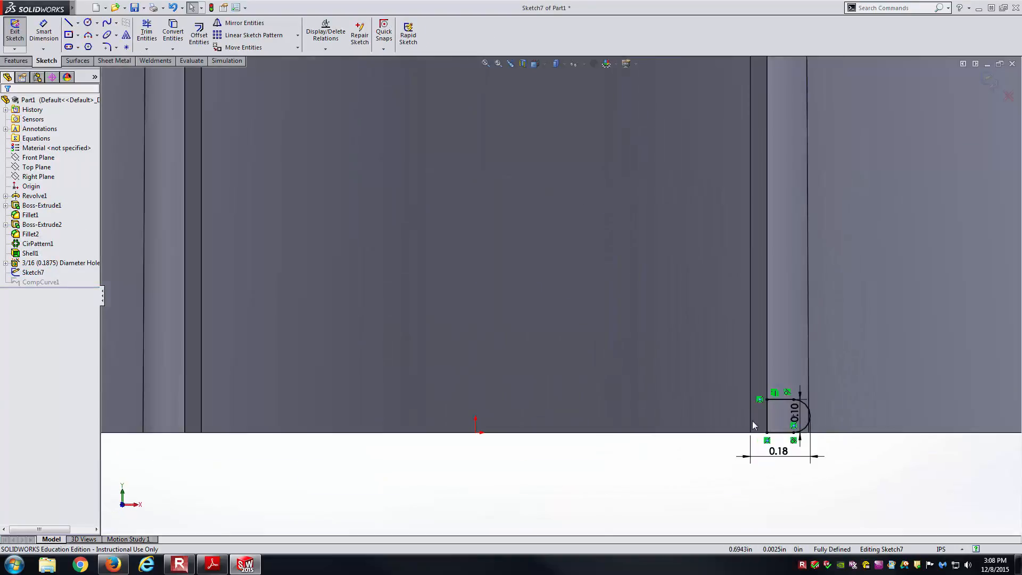
pyautogui.scroll(3, 438, 430)
pyautogui.scroll(-6, 522, 319)
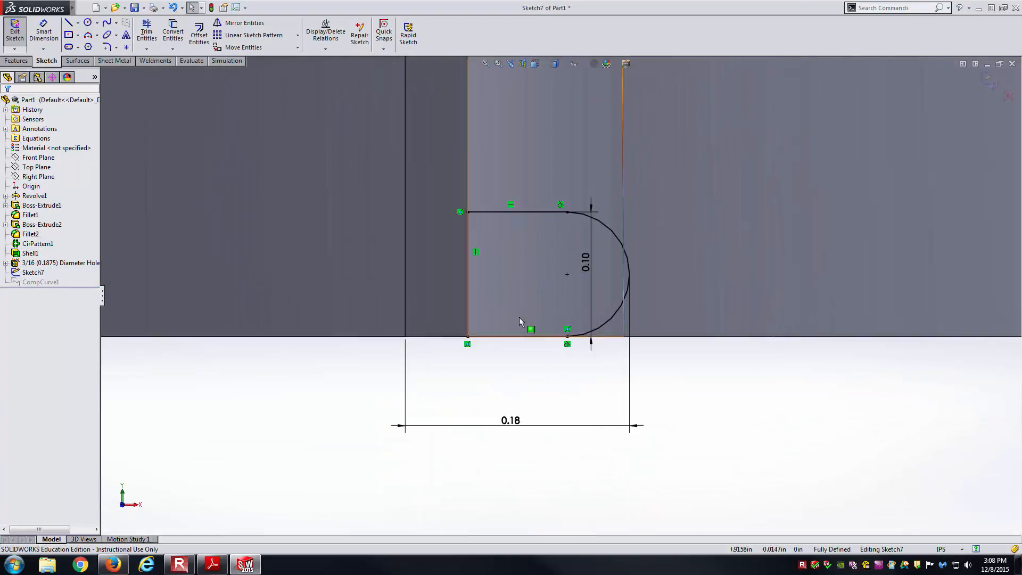
pyautogui.moveTo(620, 234); pyautogui.dragTo(767, 240)
pyautogui.press('Escape')
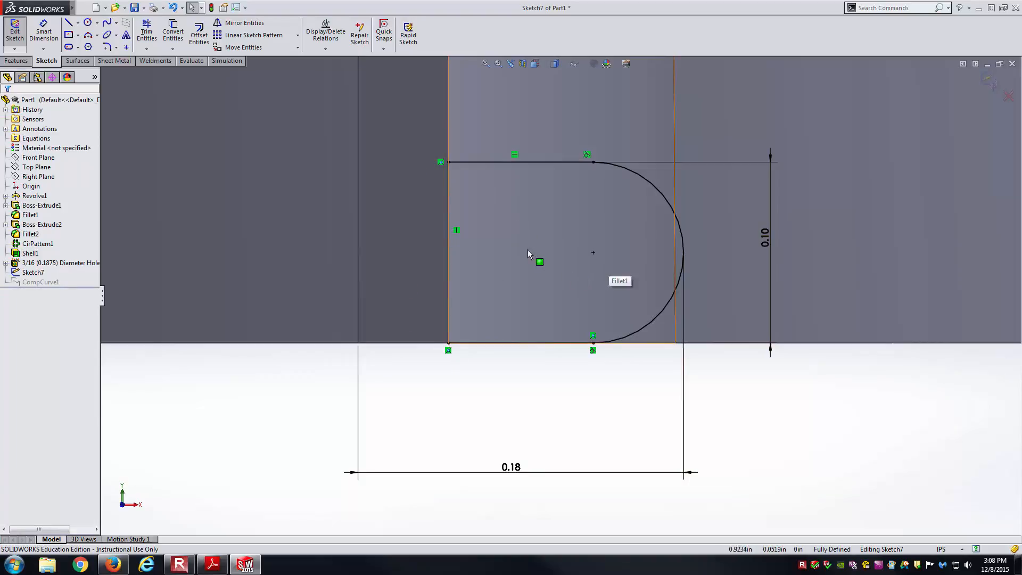
# Convert the profile's vertical closing line to construction geometry and draw three lines extending the profile about 0.019 in into the tunnel wall
pyautogui.click(450, 195)
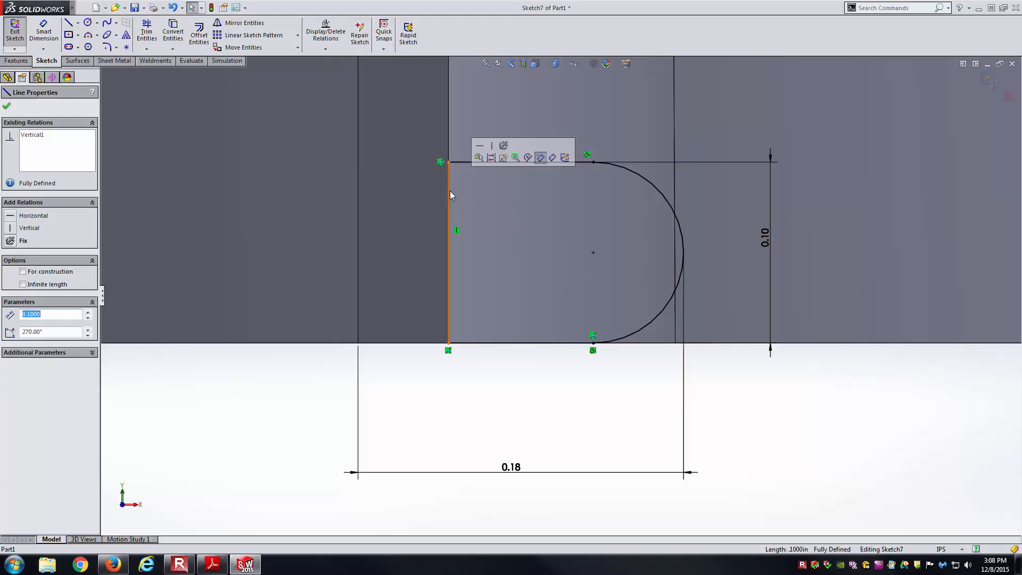
pyautogui.click(490, 158)
pyautogui.moveTo(493, 304); pyautogui.dragTo(464, 353, button='middle')
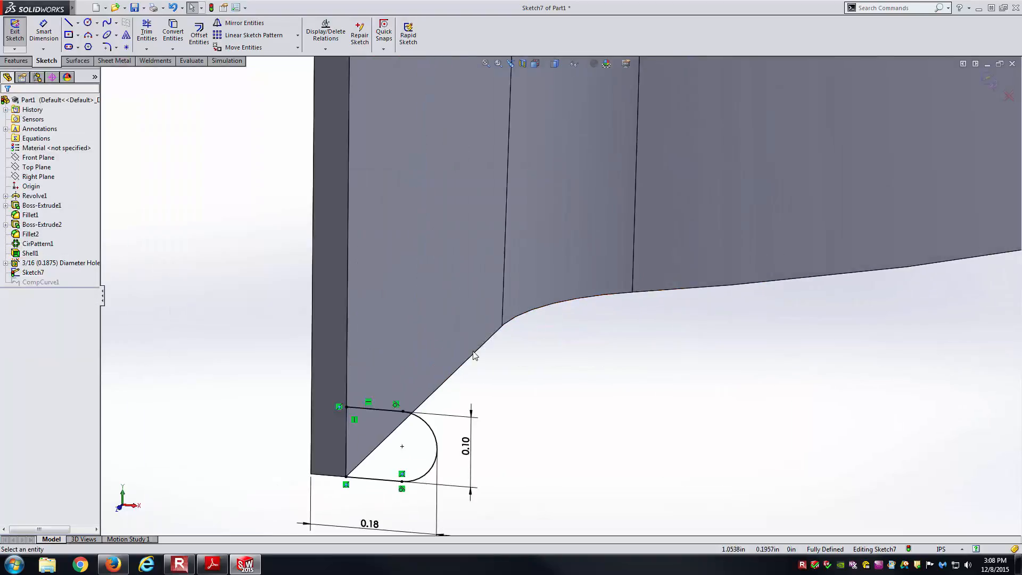
pyautogui.scroll(-3, 355, 409)
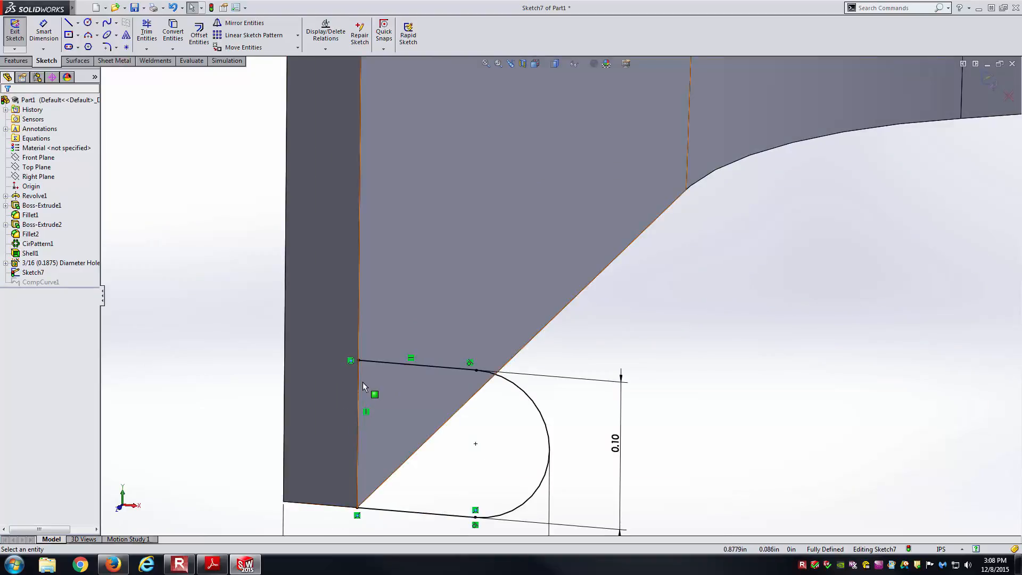
pyautogui.scroll(3, 484, 454)
pyautogui.scroll(-2, 391, 476)
pyautogui.press('l')
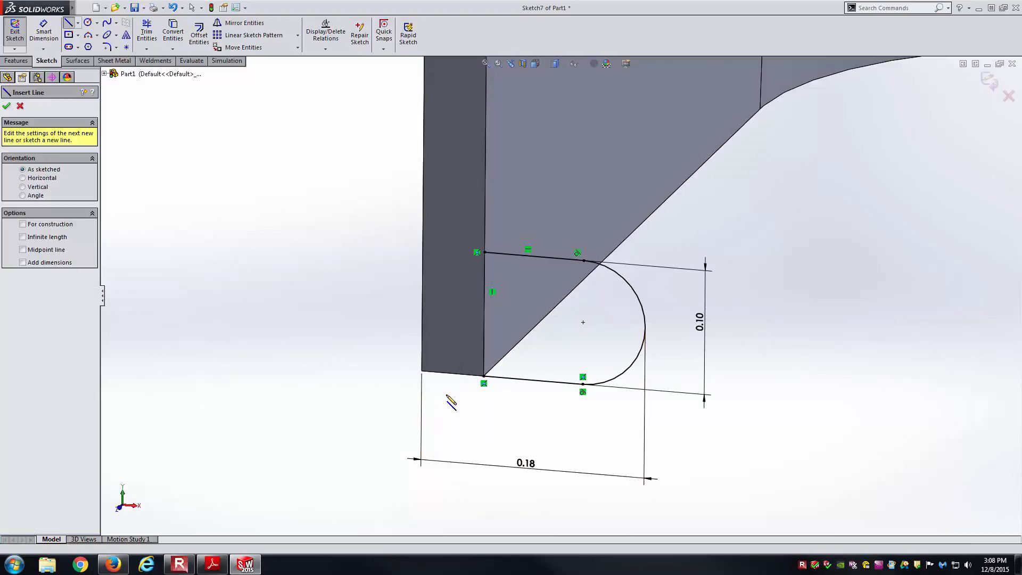
pyautogui.click(484, 376)
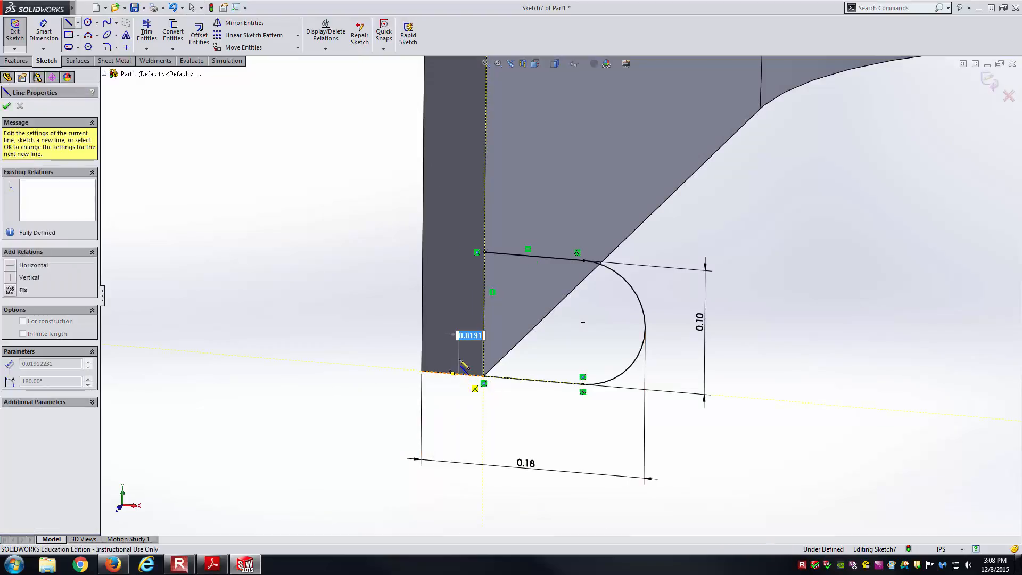
pyautogui.click(460, 374)
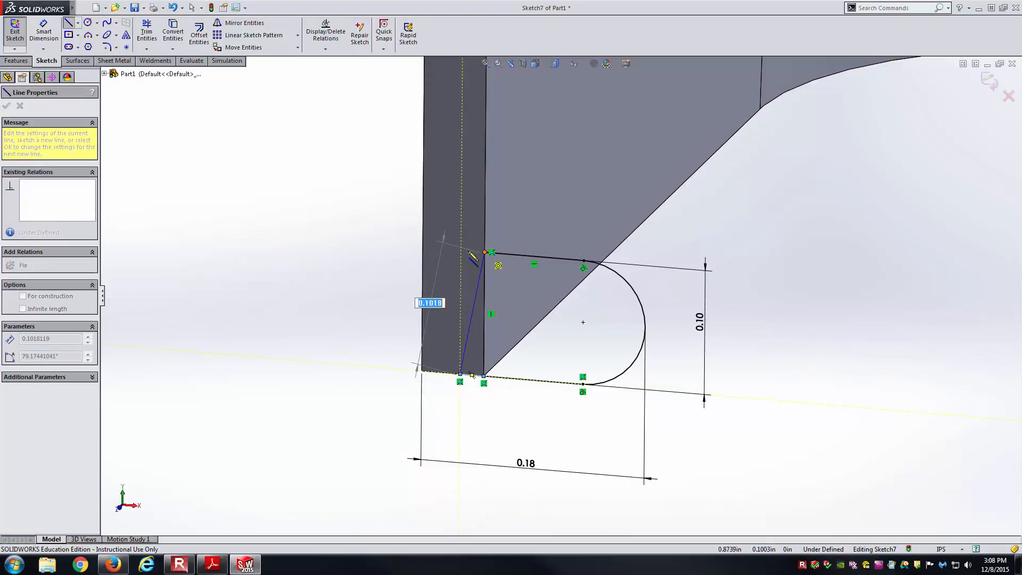
pyautogui.click(481, 255)
pyautogui.click(484, 252)
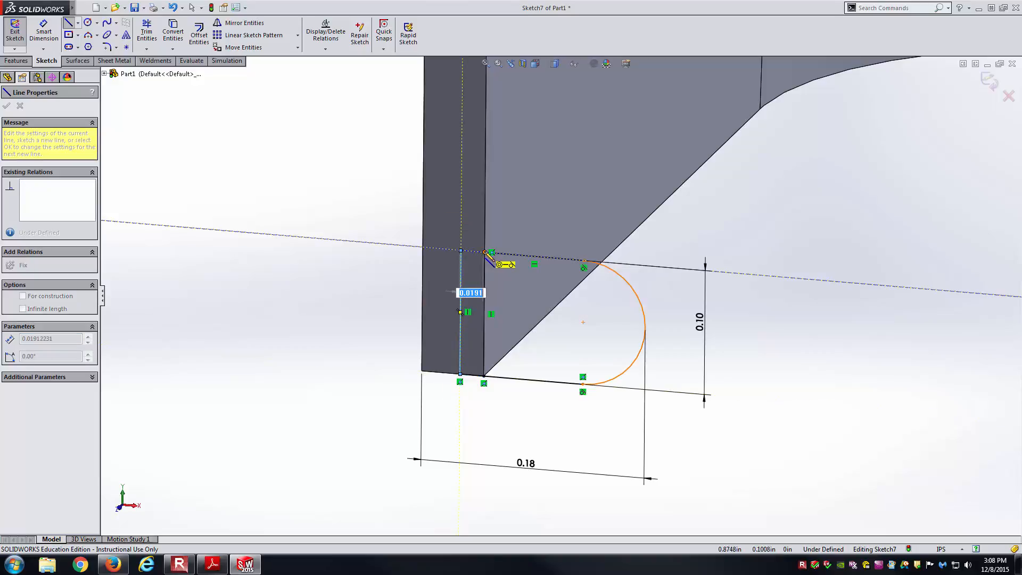
pyautogui.press('Escape')
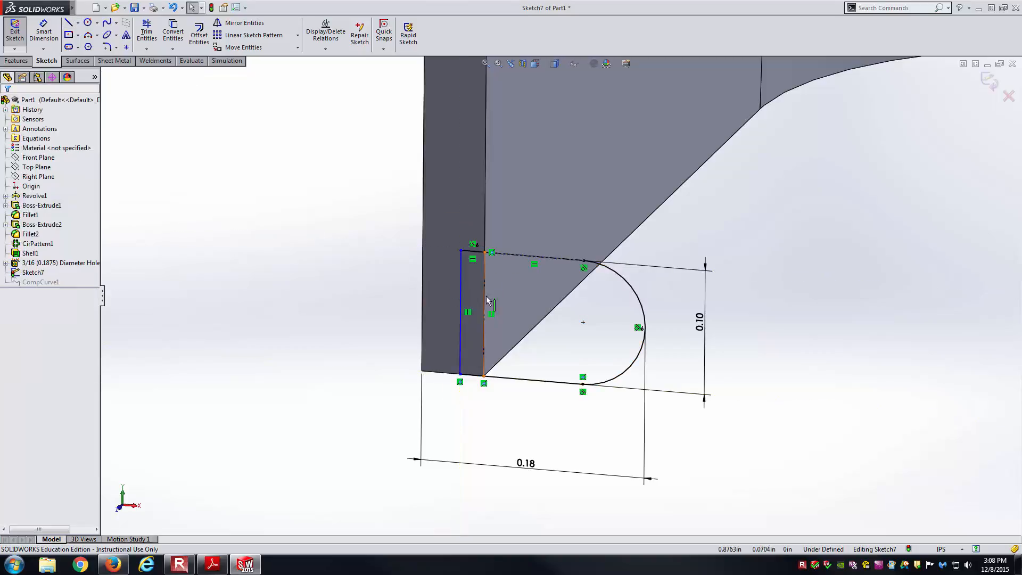
# Dimension the new vertical line 0.02 in from the construction line and exit the sketch
pyautogui.moveTo(463, 442); pyautogui.dragTo(464, 383, button='right')
pyautogui.click(461, 361)
pyautogui.click(484, 346)
pyautogui.click(454, 422)
pyautogui.write('.02')
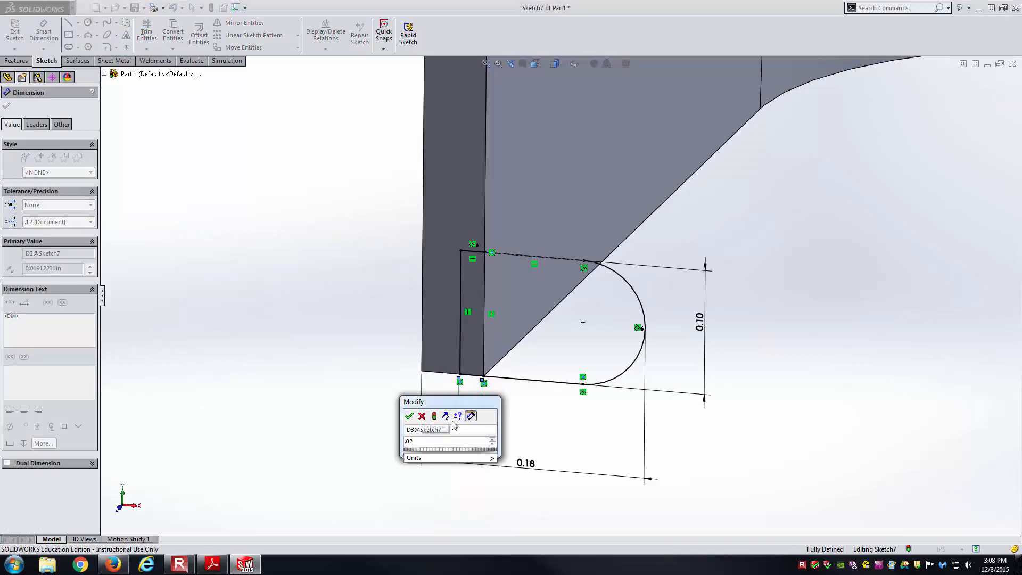
pyautogui.press('Return')
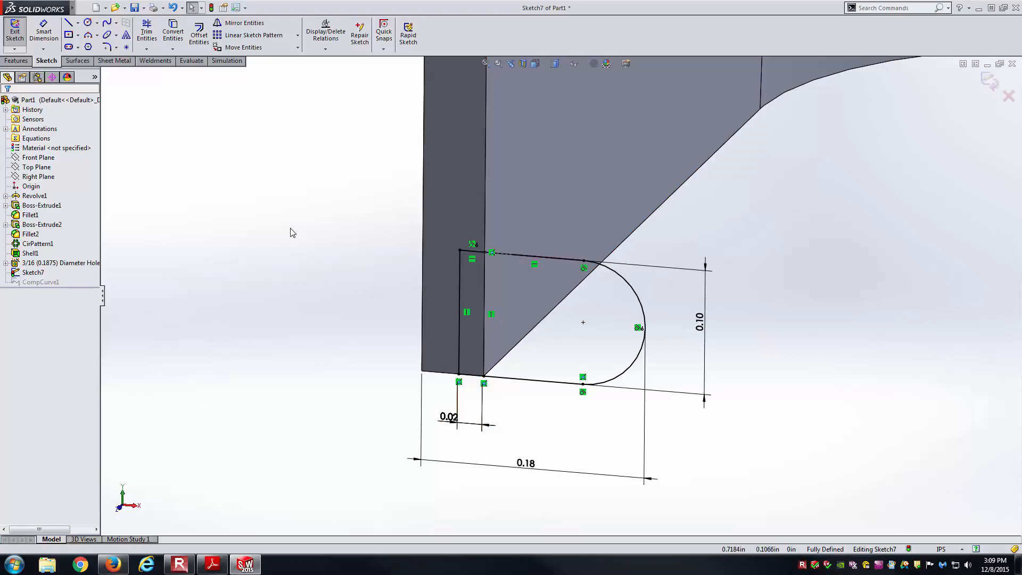
pyautogui.click(991, 80)
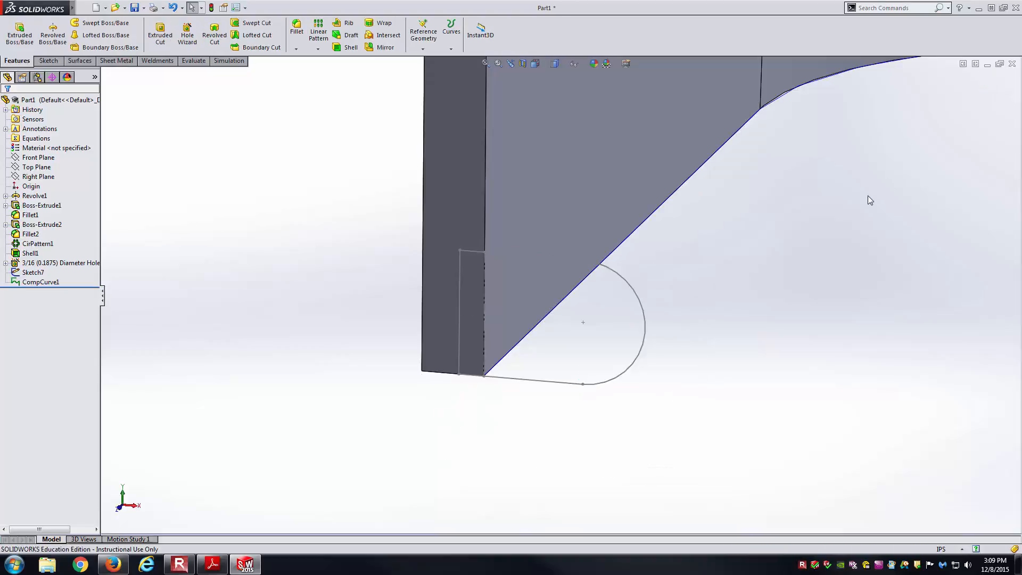
# Create a Swept Boss/Base of the lip profile sketch along the composite curve around the igloo's bottom outer edge
pyautogui.hotkey('ctrl', '7')
pyautogui.scroll(-2, 488, 482)
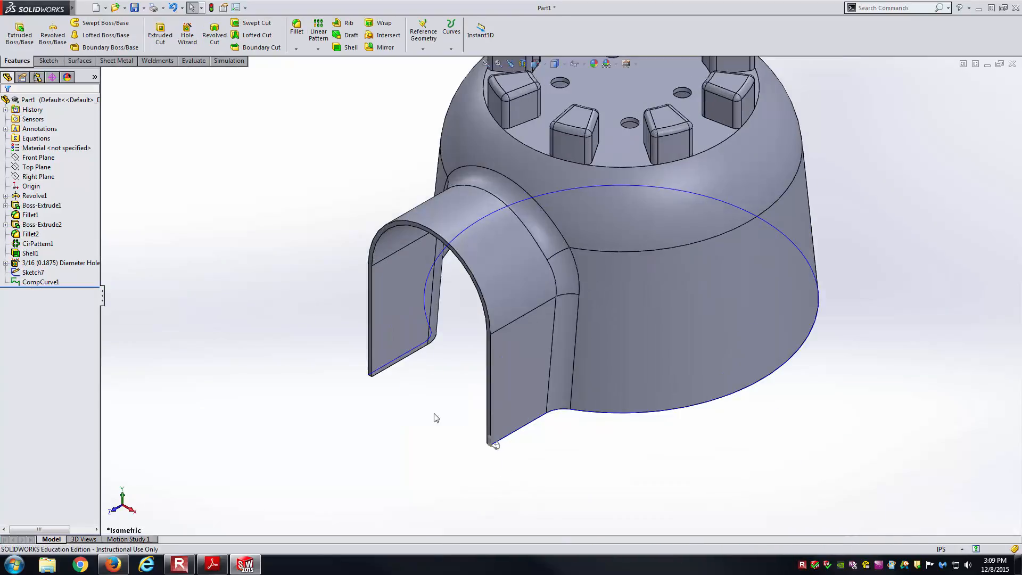
pyautogui.click(99, 26)
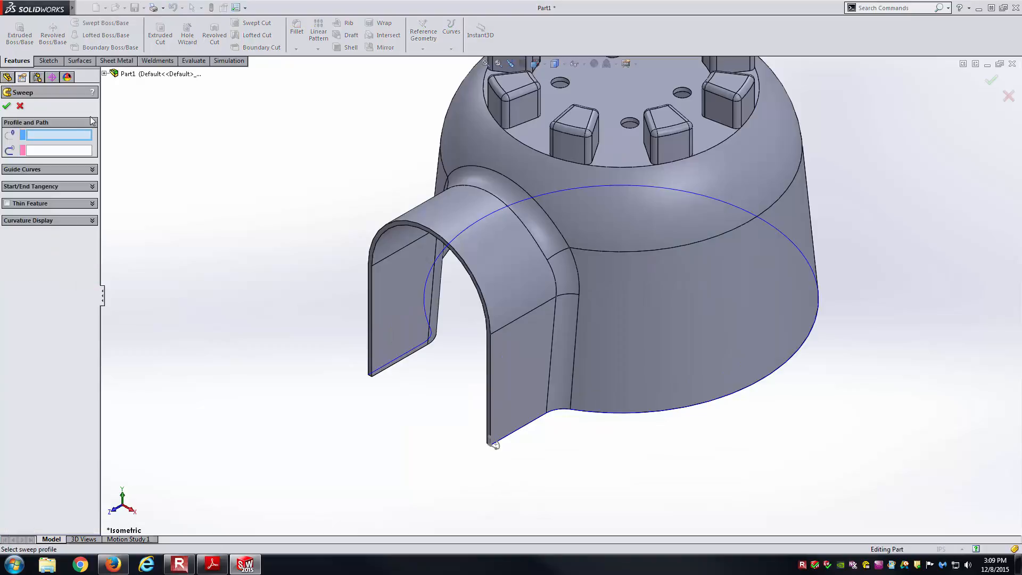
pyautogui.scroll(-3, 574, 479)
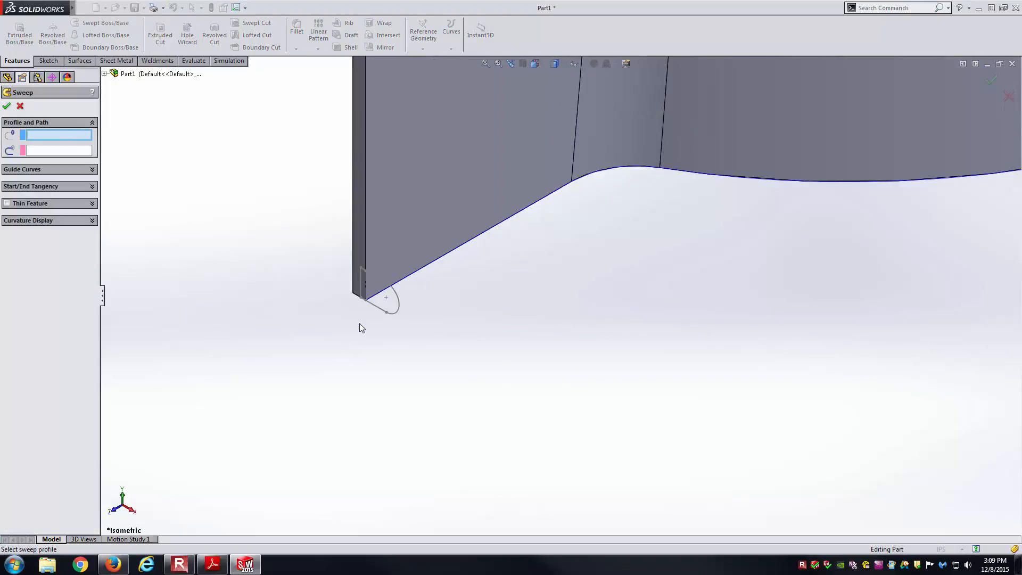
pyautogui.click(378, 309)
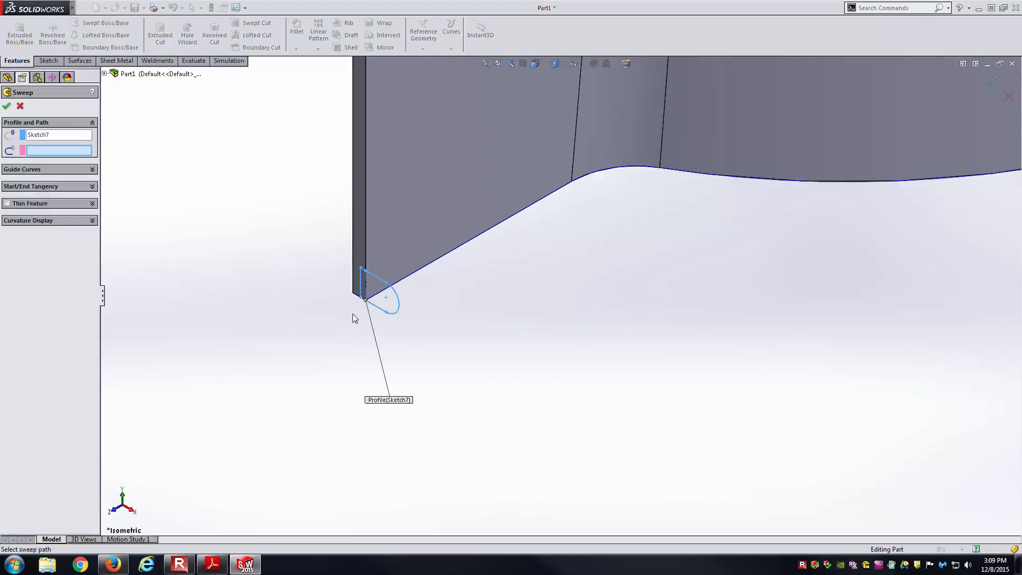
pyautogui.click(452, 252)
pyautogui.scroll(10, 477, 372)
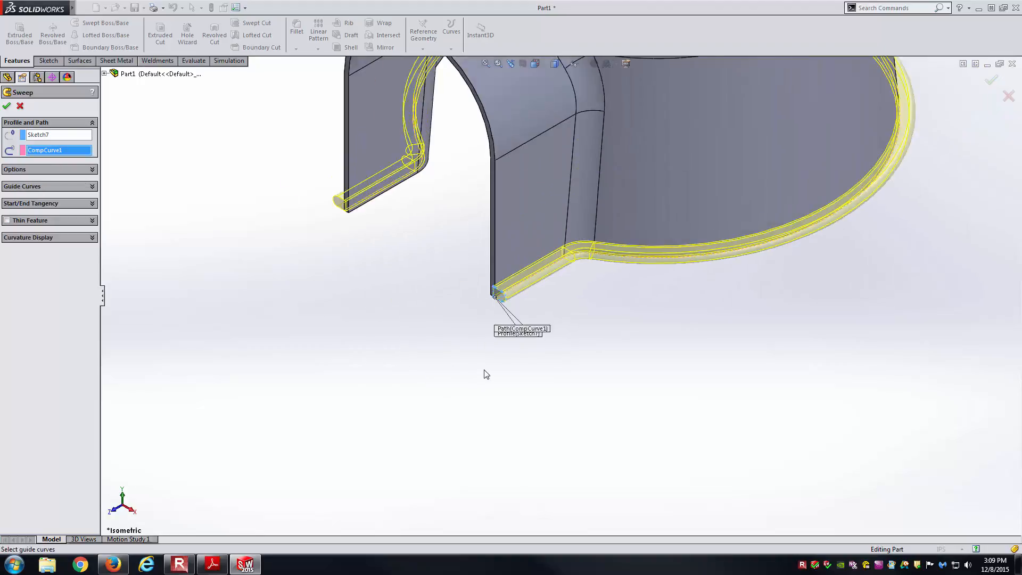
pyautogui.click(6, 105)
pyautogui.press('f')
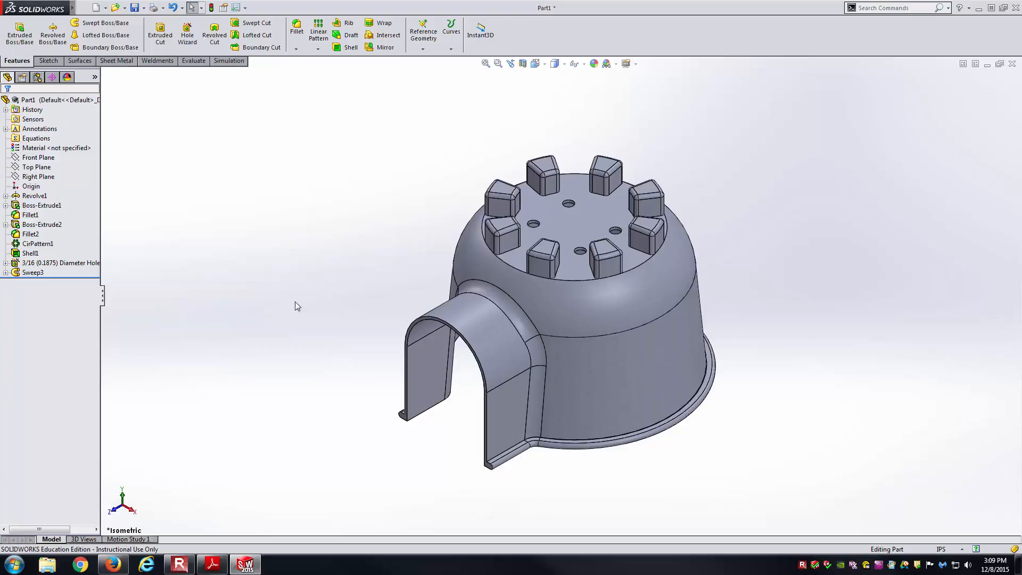
# Switch to the PDF drawing in Adobe Reader and compare its isometric view with the model, checking the title block's material
pyautogui.click(213, 564)
pyautogui.keyDown('ctrl'); pyautogui.scroll(-3, 311, 414); pyautogui.keyUp('ctrl')
pyautogui.scroll(2, 311, 416)
pyautogui.hotkey('alt', 'Tab')
pyautogui.hotkey('alt', 'Tab')
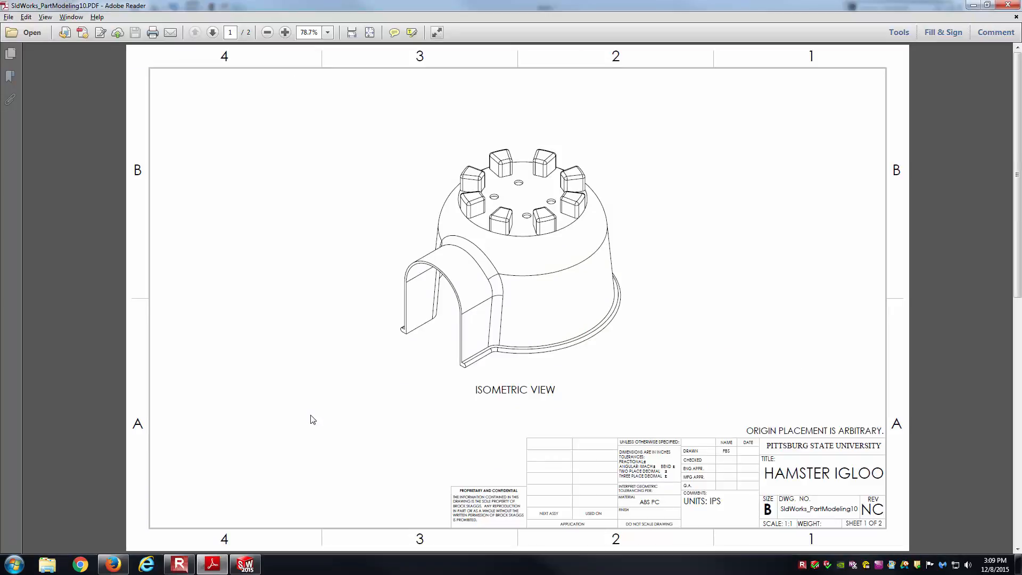
# Return to SOLIDWORKS and assign the plastic ABS PC as the part's material
pyautogui.hotkey('alt', 'Tab')
pyautogui.rightClick(75, 149)
pyautogui.click(96, 156)
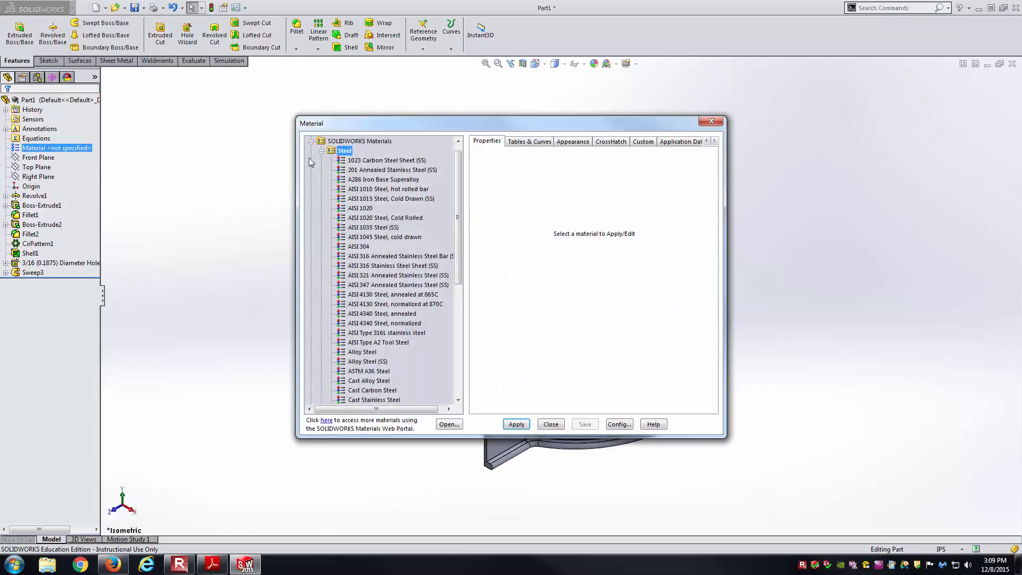
pyautogui.click(321, 228)
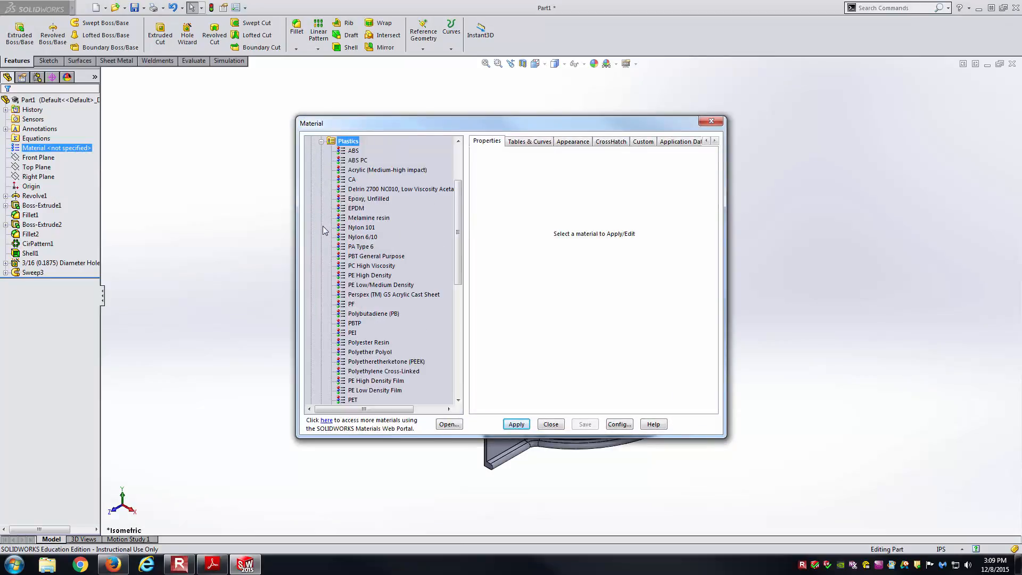
pyautogui.click(354, 153)
pyautogui.click(358, 161)
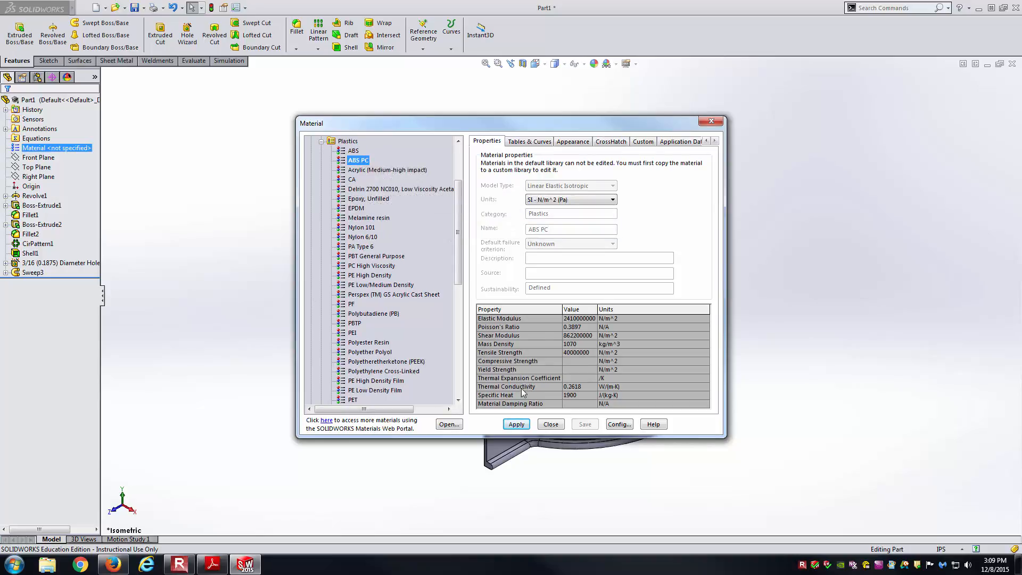
pyautogui.click(516, 425)
pyautogui.click(551, 424)
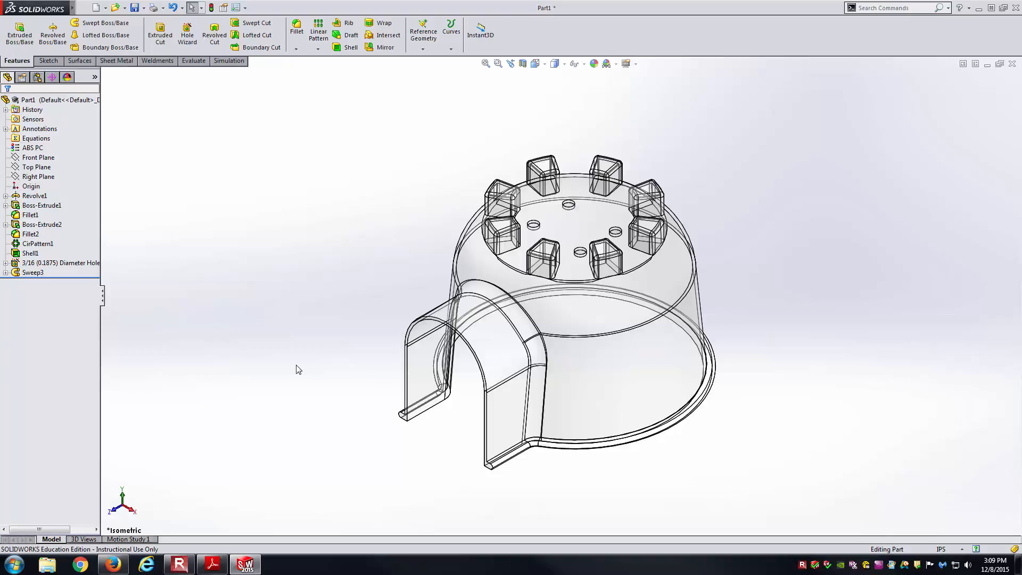
# Evaluate the part's mass properties, check the mass value, and close the report
pyautogui.click(191, 61)
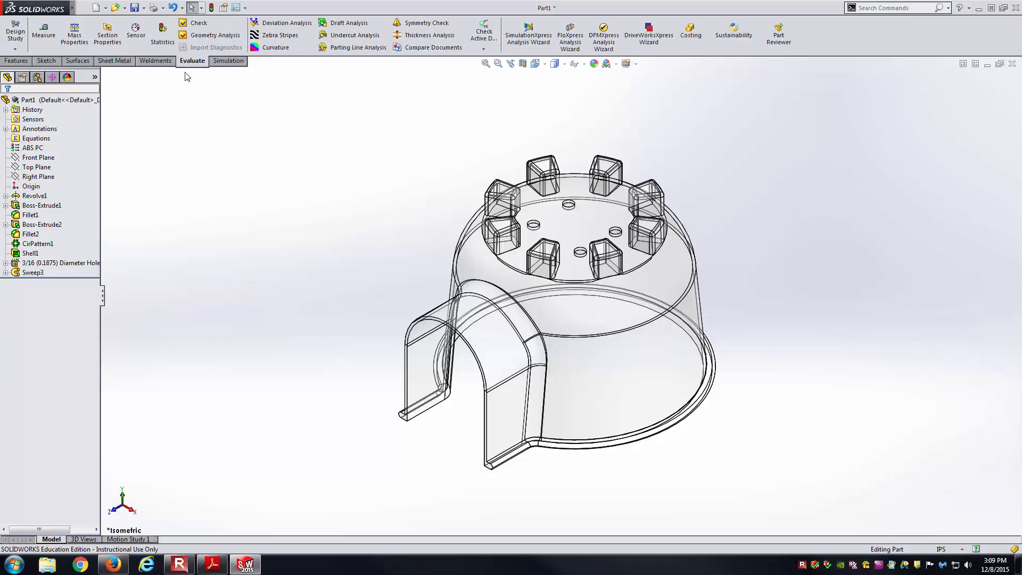
pyautogui.click(74, 35)
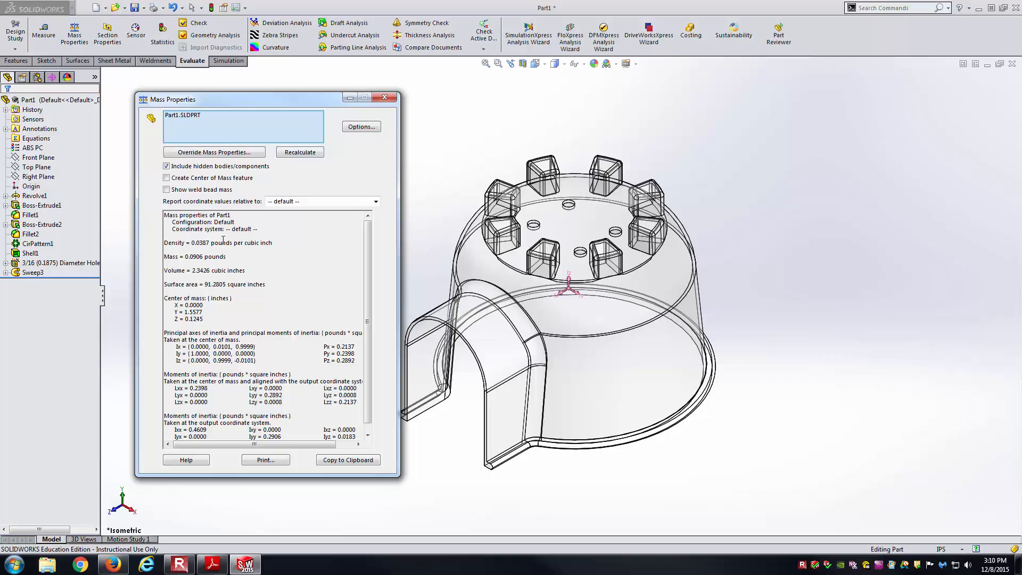
pyautogui.moveTo(193, 258); pyautogui.dragTo(213, 259)
pyautogui.click(214, 265)
pyautogui.click(388, 98)
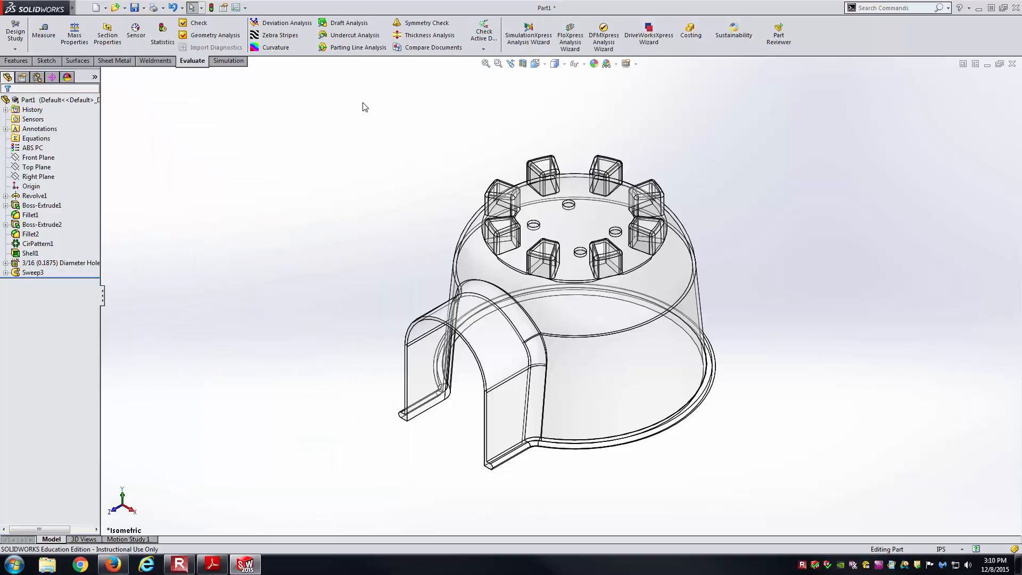